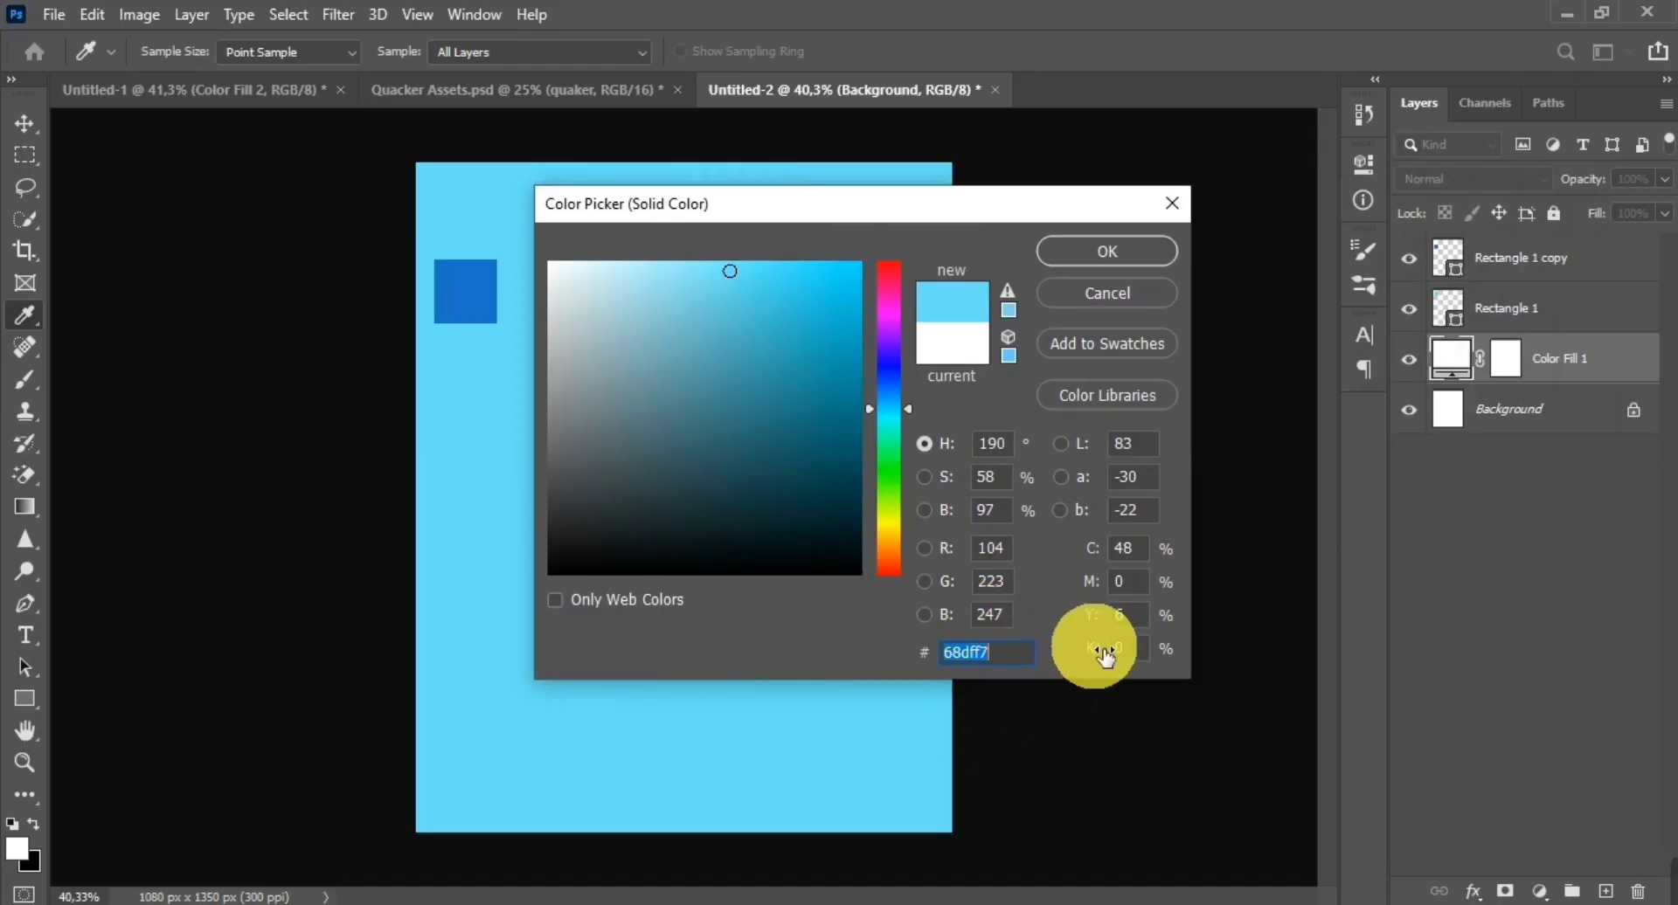
Step: Add solid color fill layers sampled from the two swatches, 68dff7 beneath 1c72c8, and delete both rectangle swatch layers
click(1130, 253)
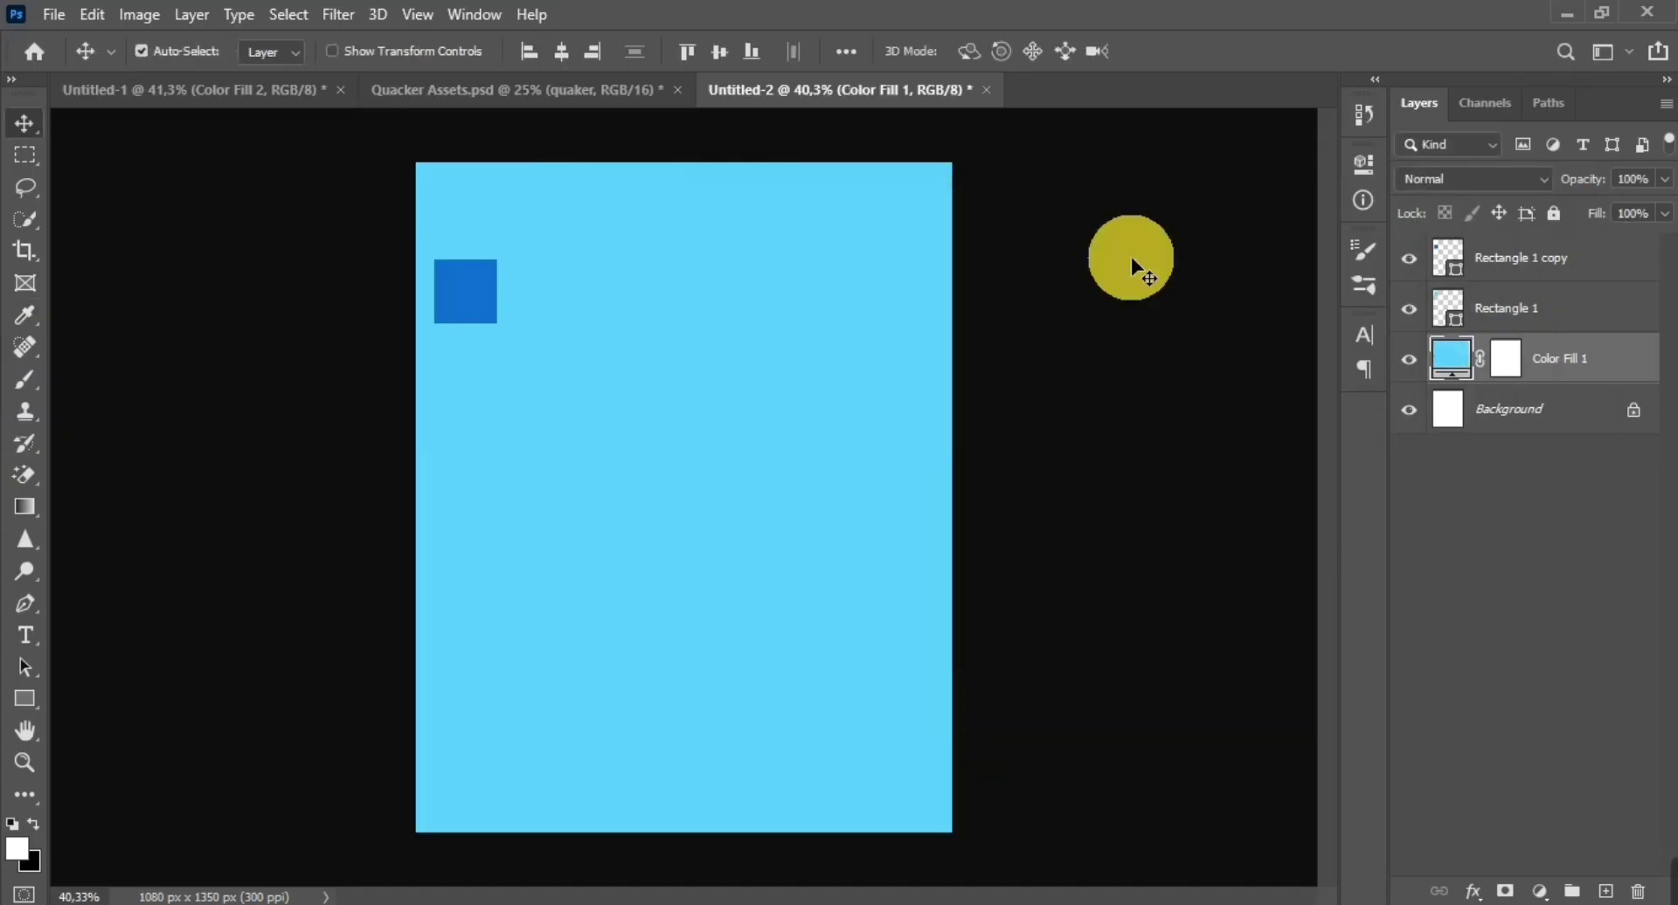
click(1540, 891)
click(1528, 452)
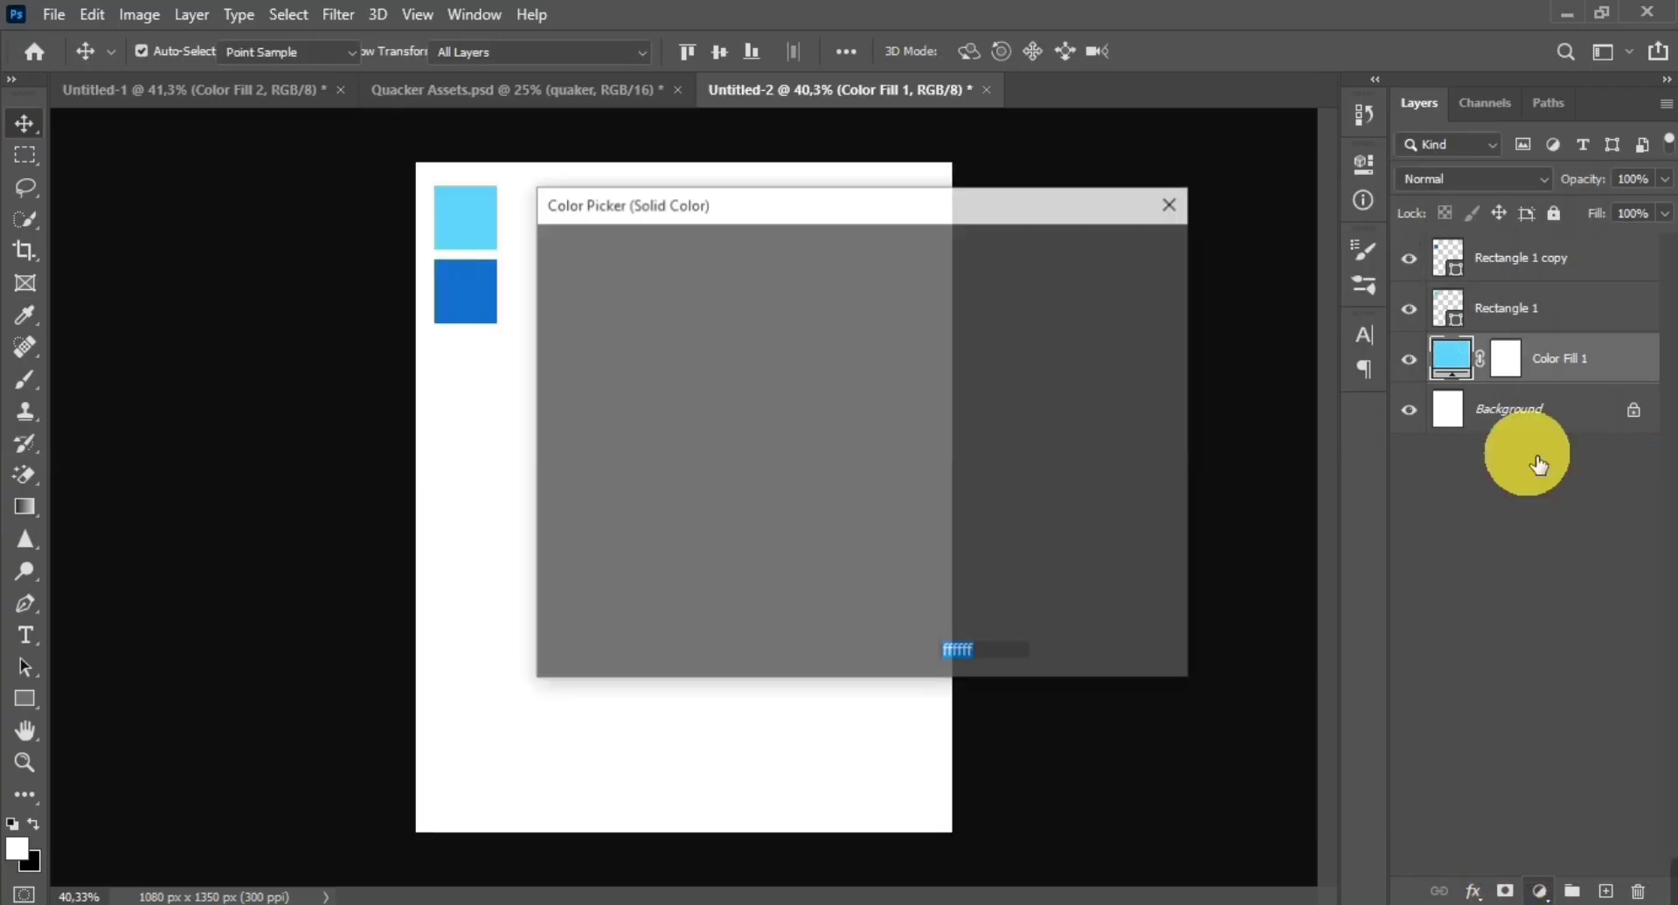
click(453, 310)
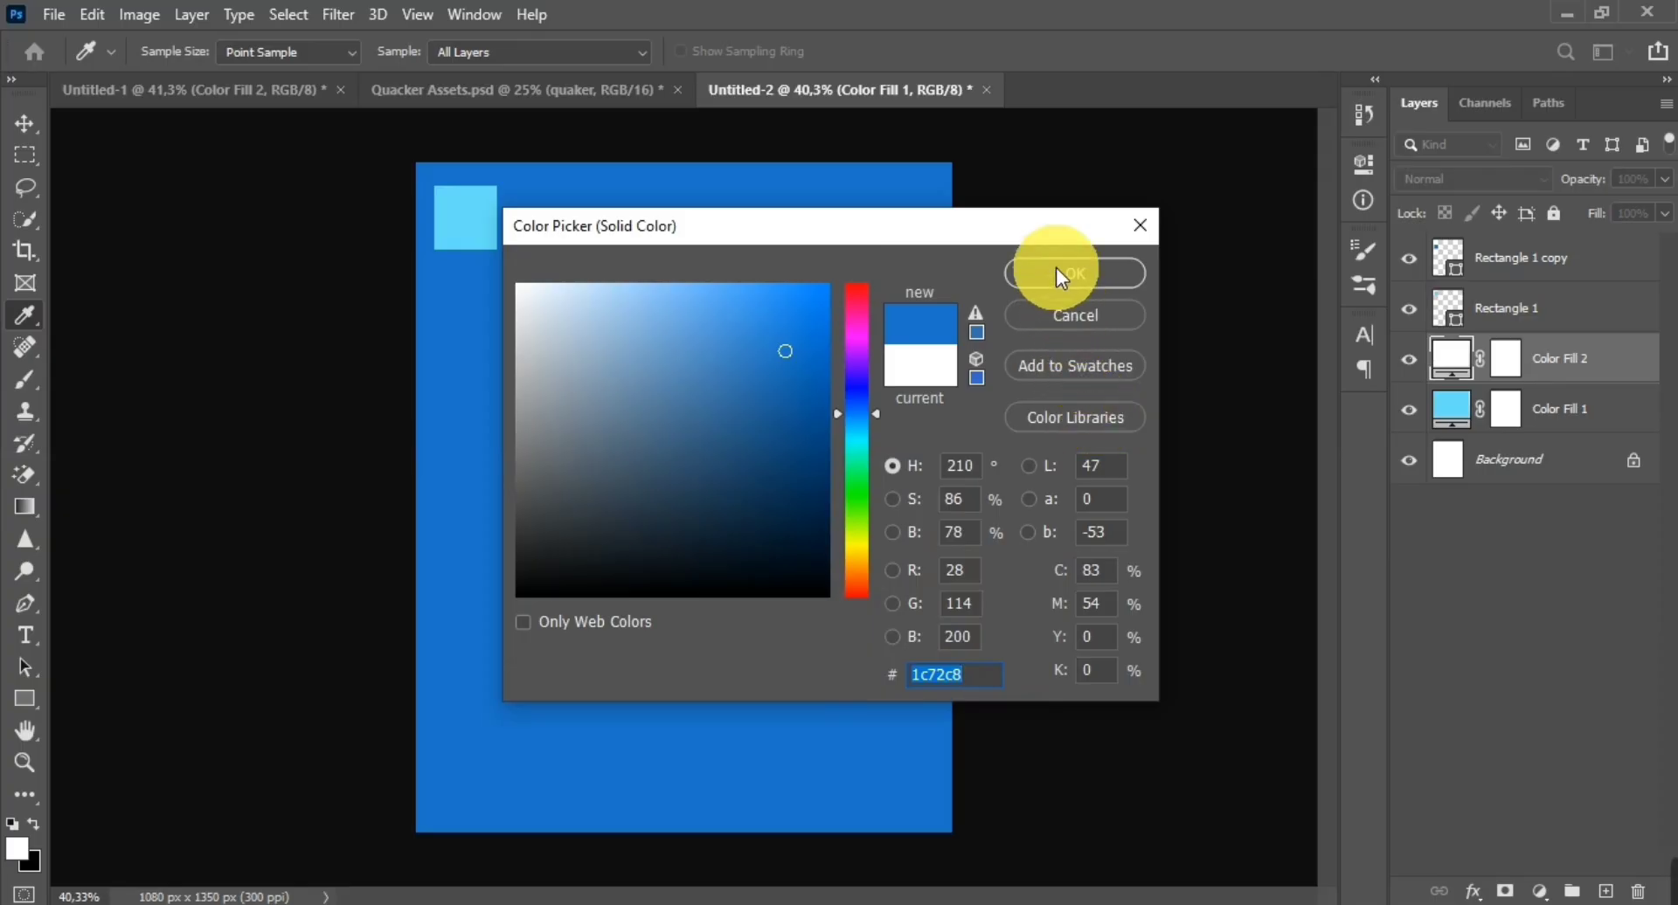
click(1170, 202)
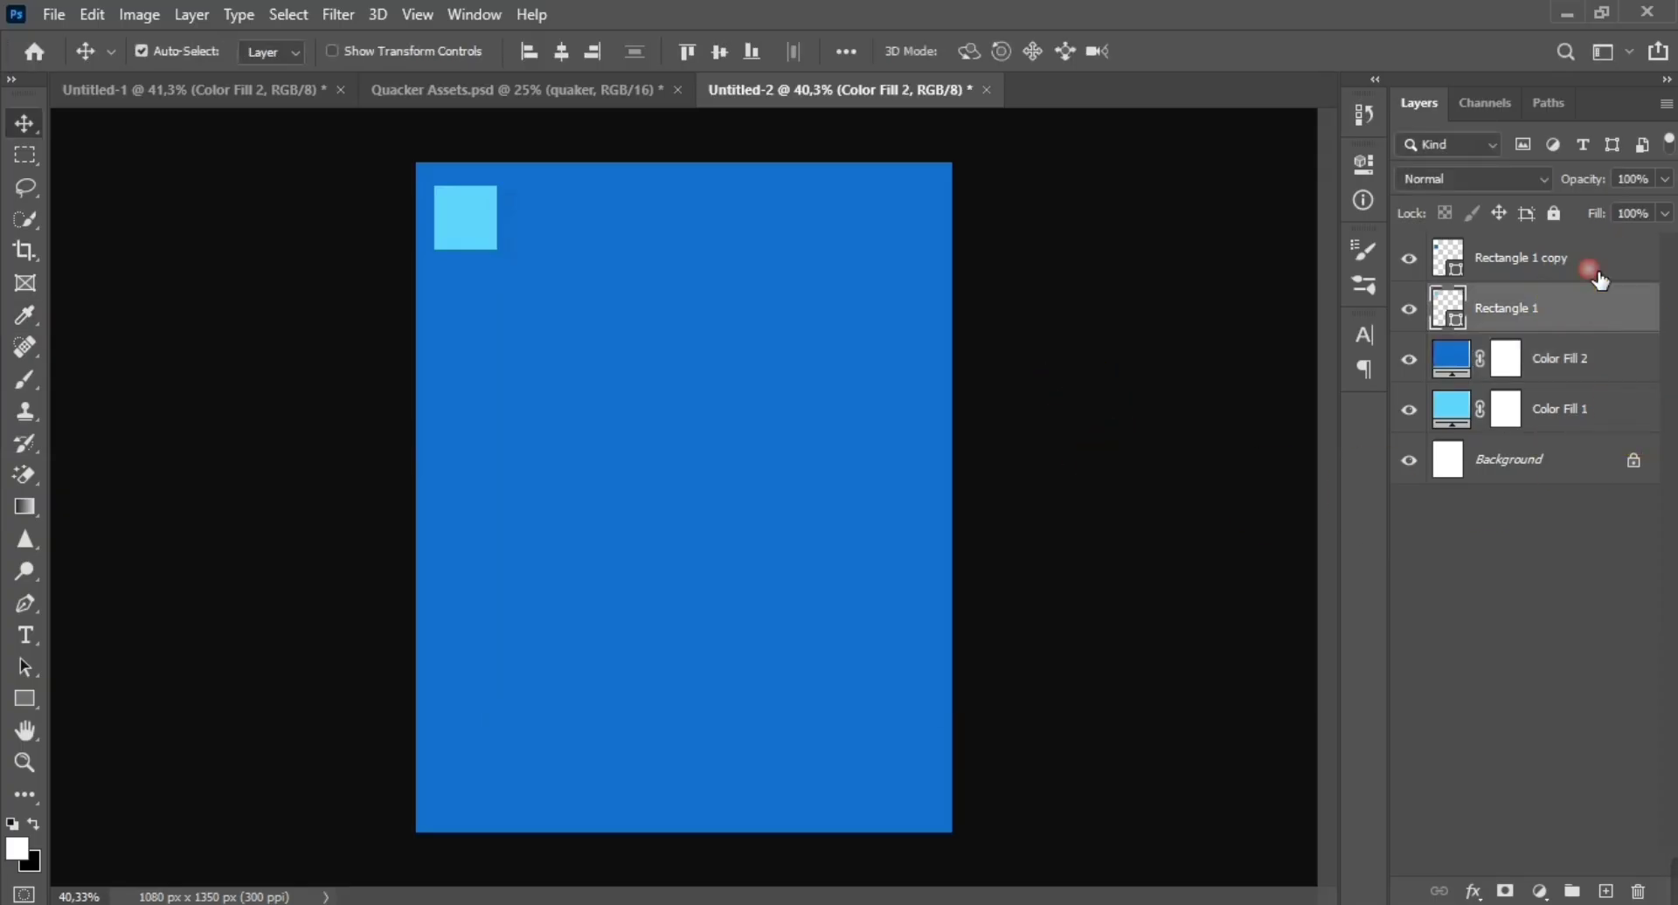
shift+click(1599, 272)
key(Delete)
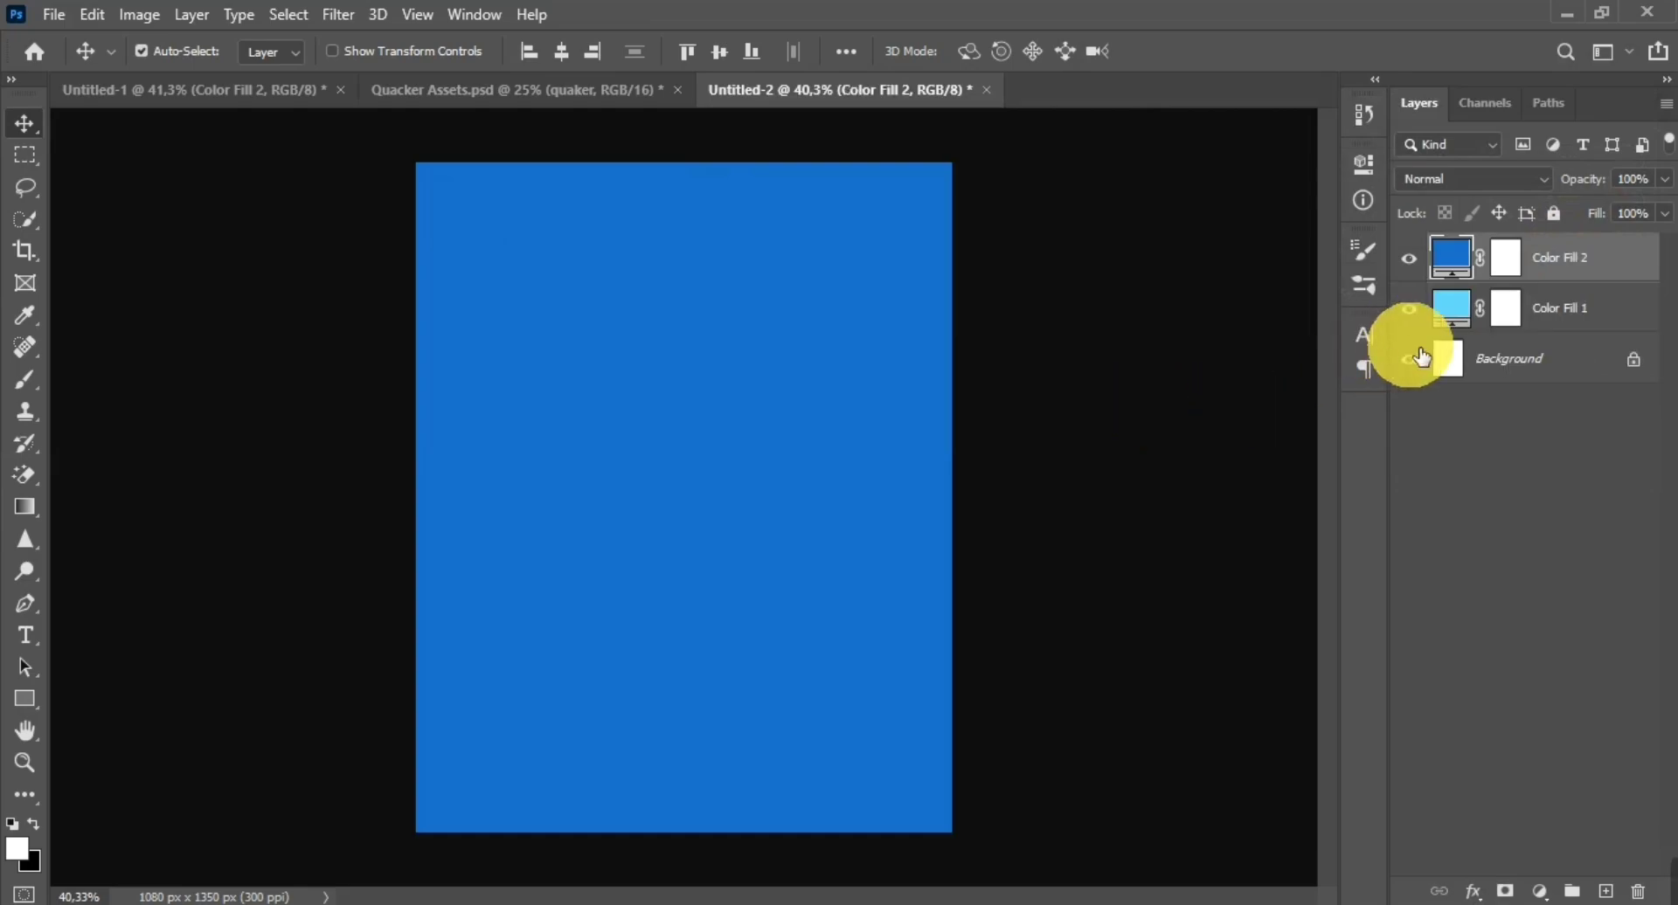
Step: Paint a soft black spot at the center of Color Fill 2's mask with a 1085 px brush
click(39, 372)
click(16, 848)
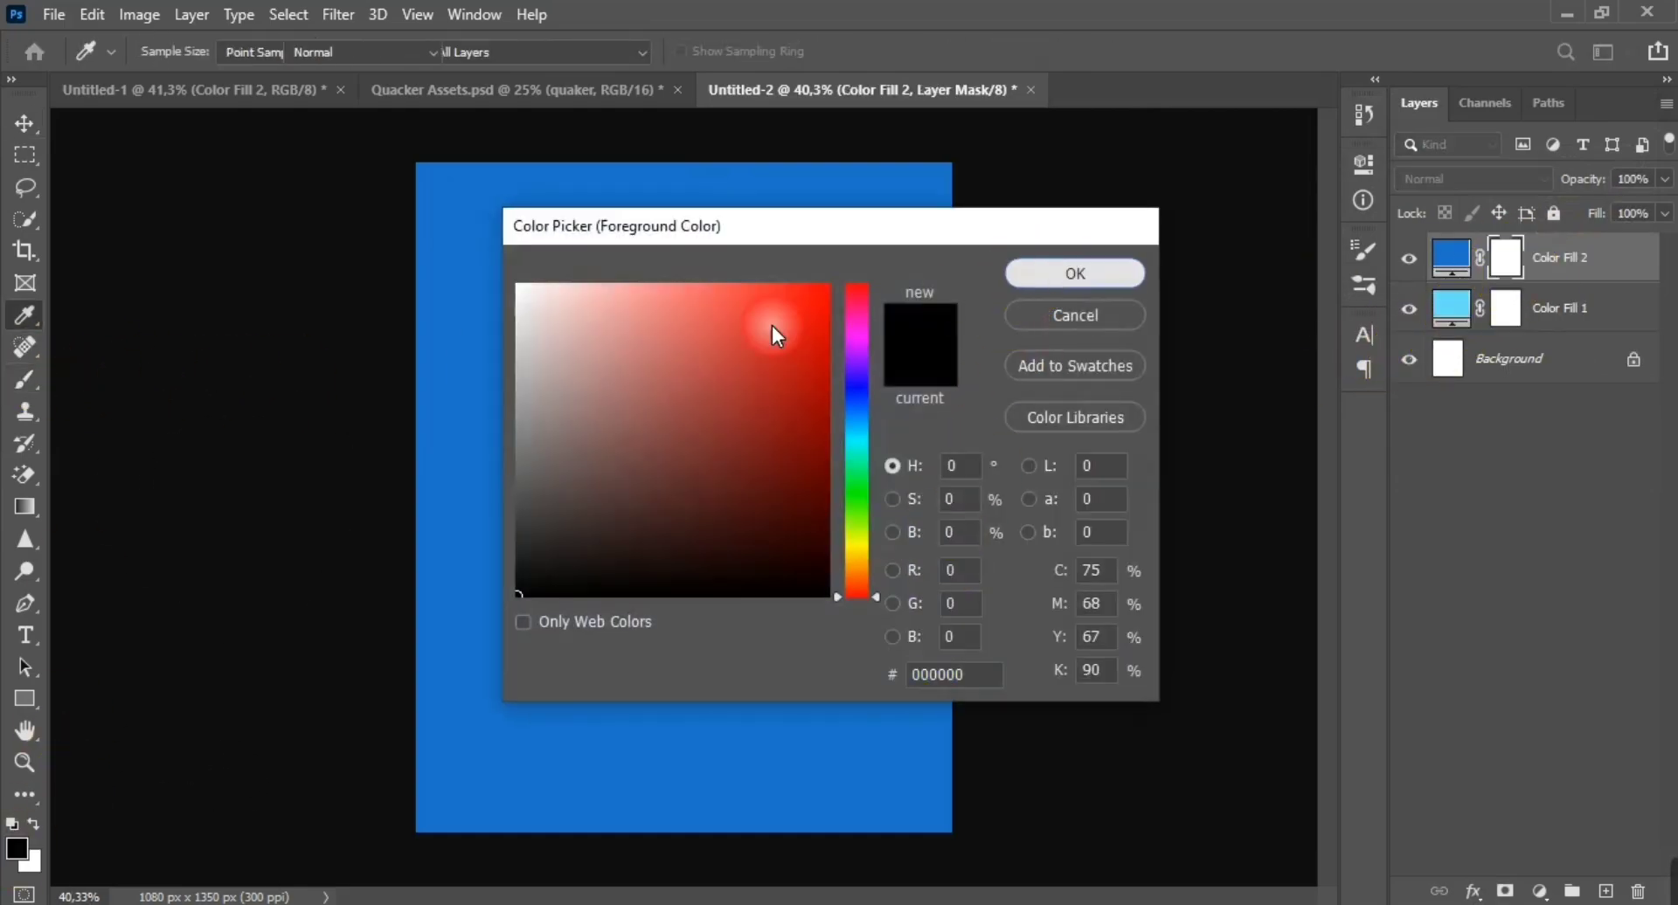
key(Escape)
mouse_move(755, 452)
mouse_down()
mouse_move(786, 465)
mouse_move(681, 491)
mouse_up()
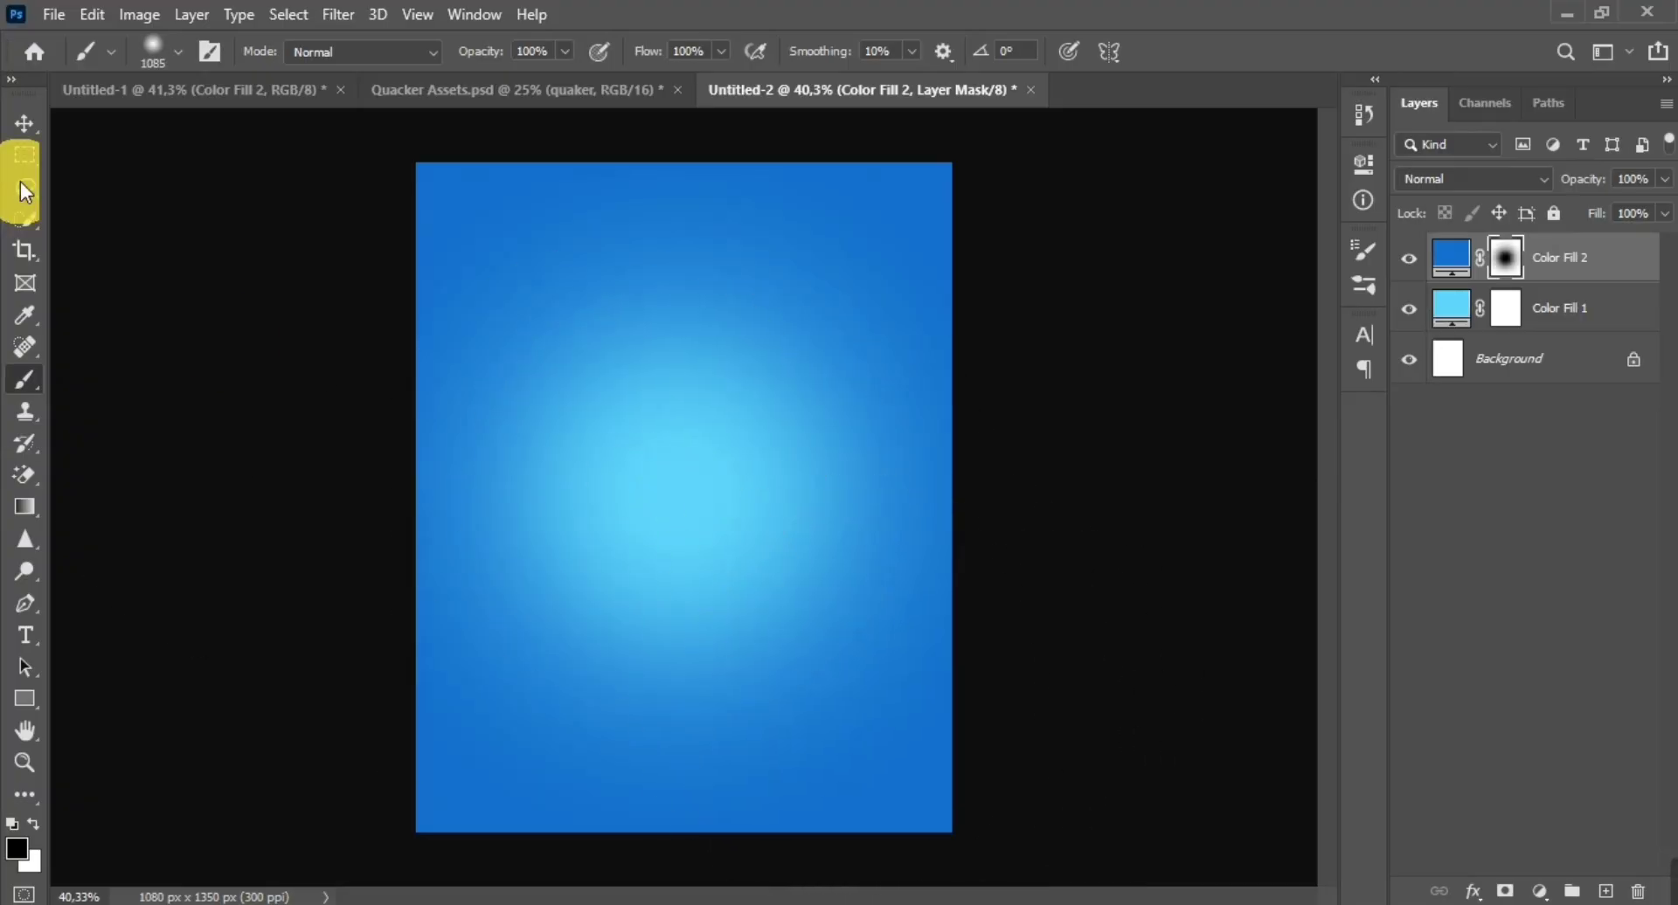
click(30, 119)
scroll(851, 502, down, 2)
scroll(848, 507, up, 1)
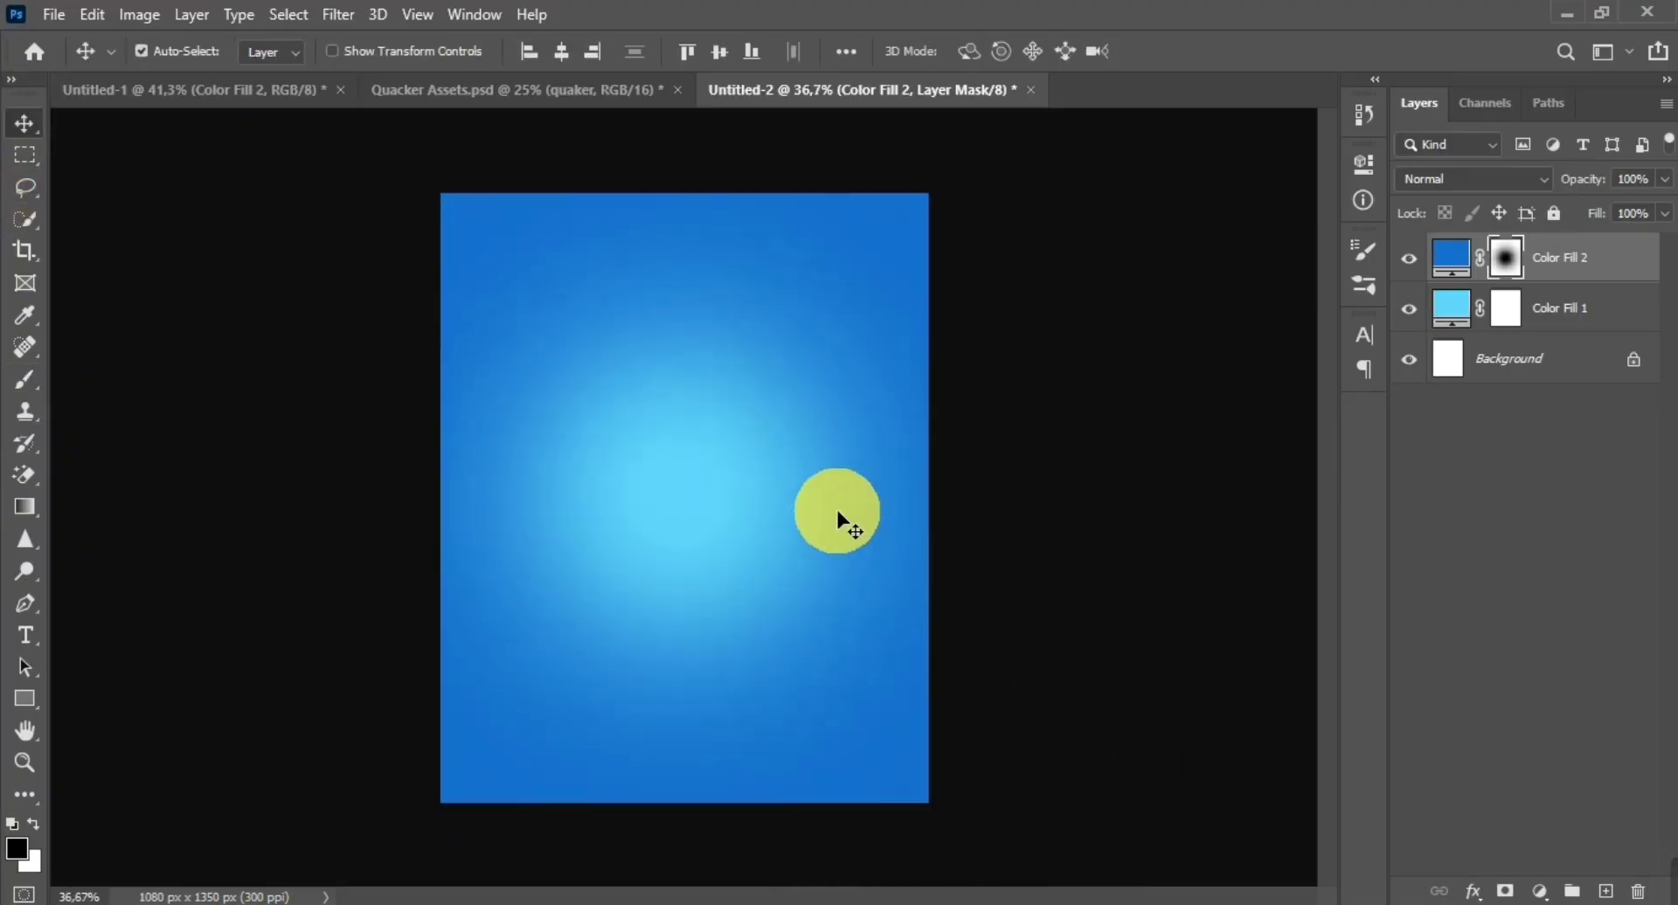
Step: Undo the last mask stroke and repaint the center of Color Fill 2's mask in soft black for a wider glow
key(ctrl+z)
key(b)
drag(689, 494, 679, 499)
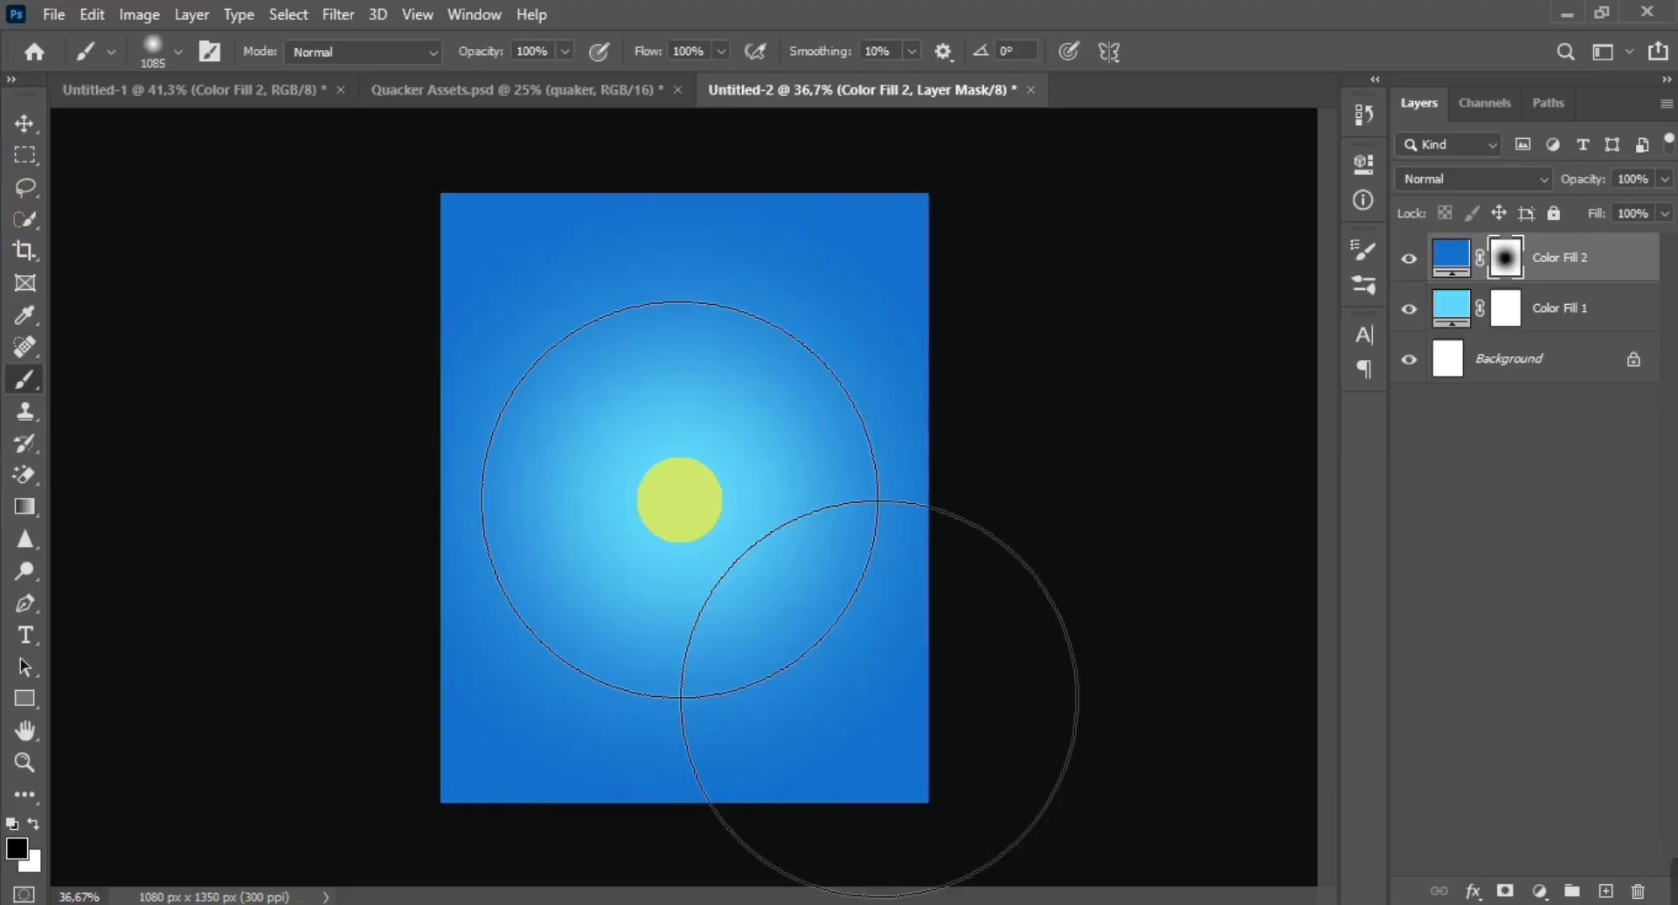
click(24, 122)
scroll(706, 511, down, 3)
scroll(706, 507, up, 3)
Step: Bring the dark texture layer 1 from Quacker Assets.psd into Untitled-2 and center it vertically on the canvas
click(515, 90)
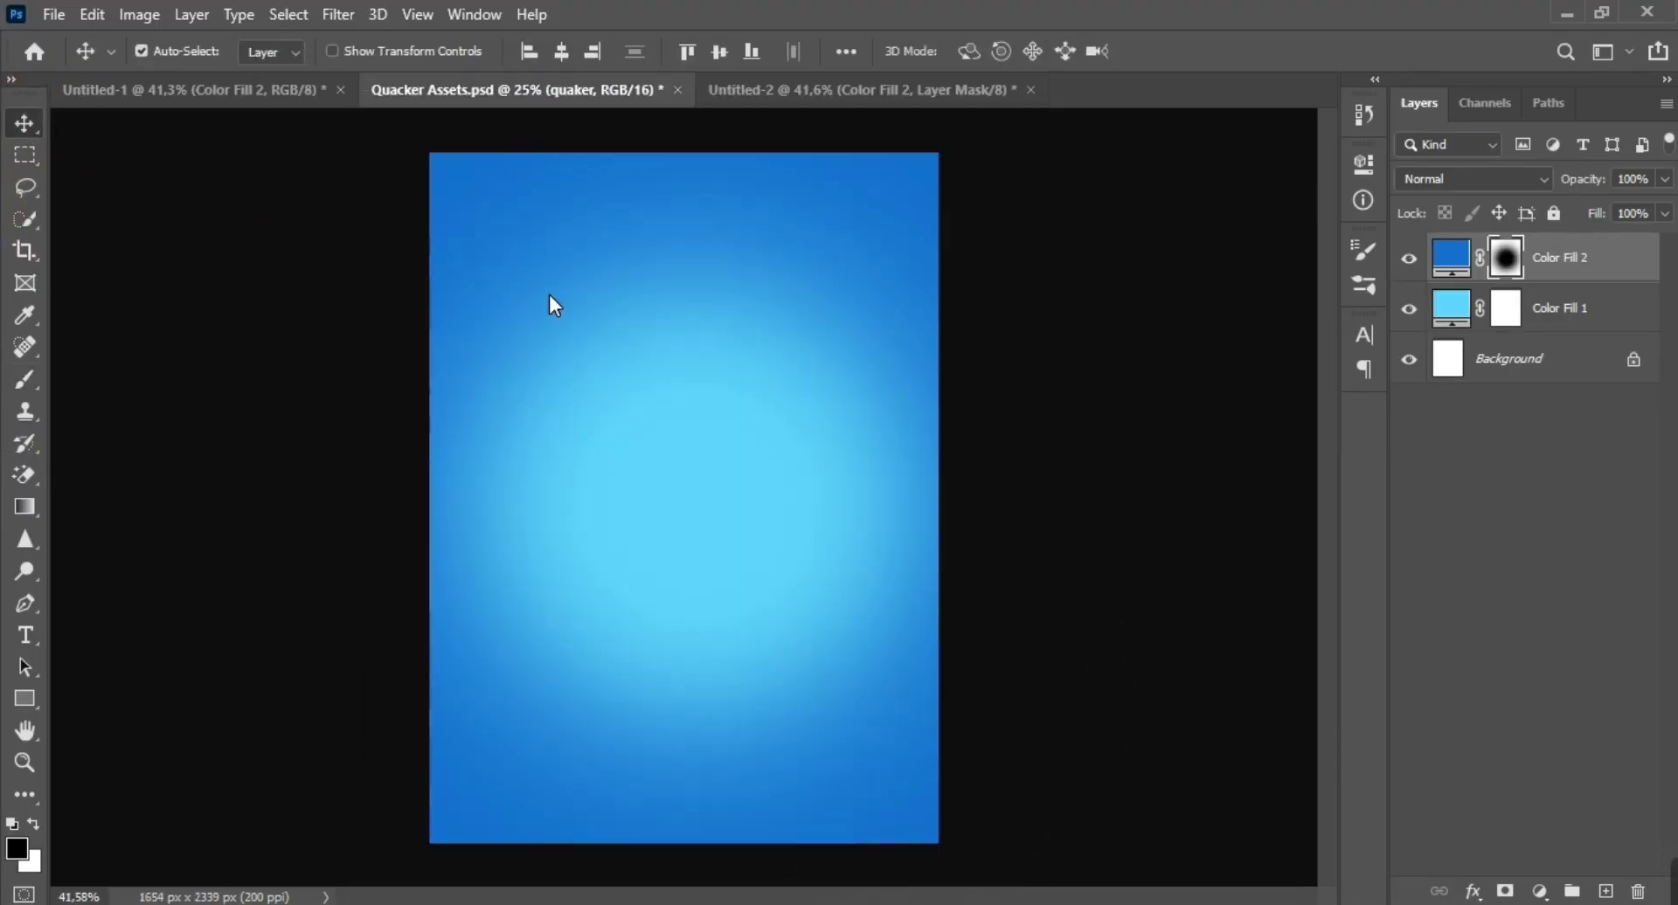
key(x)
drag(667, 572, 691, 585)
drag(679, 163, 723, 184)
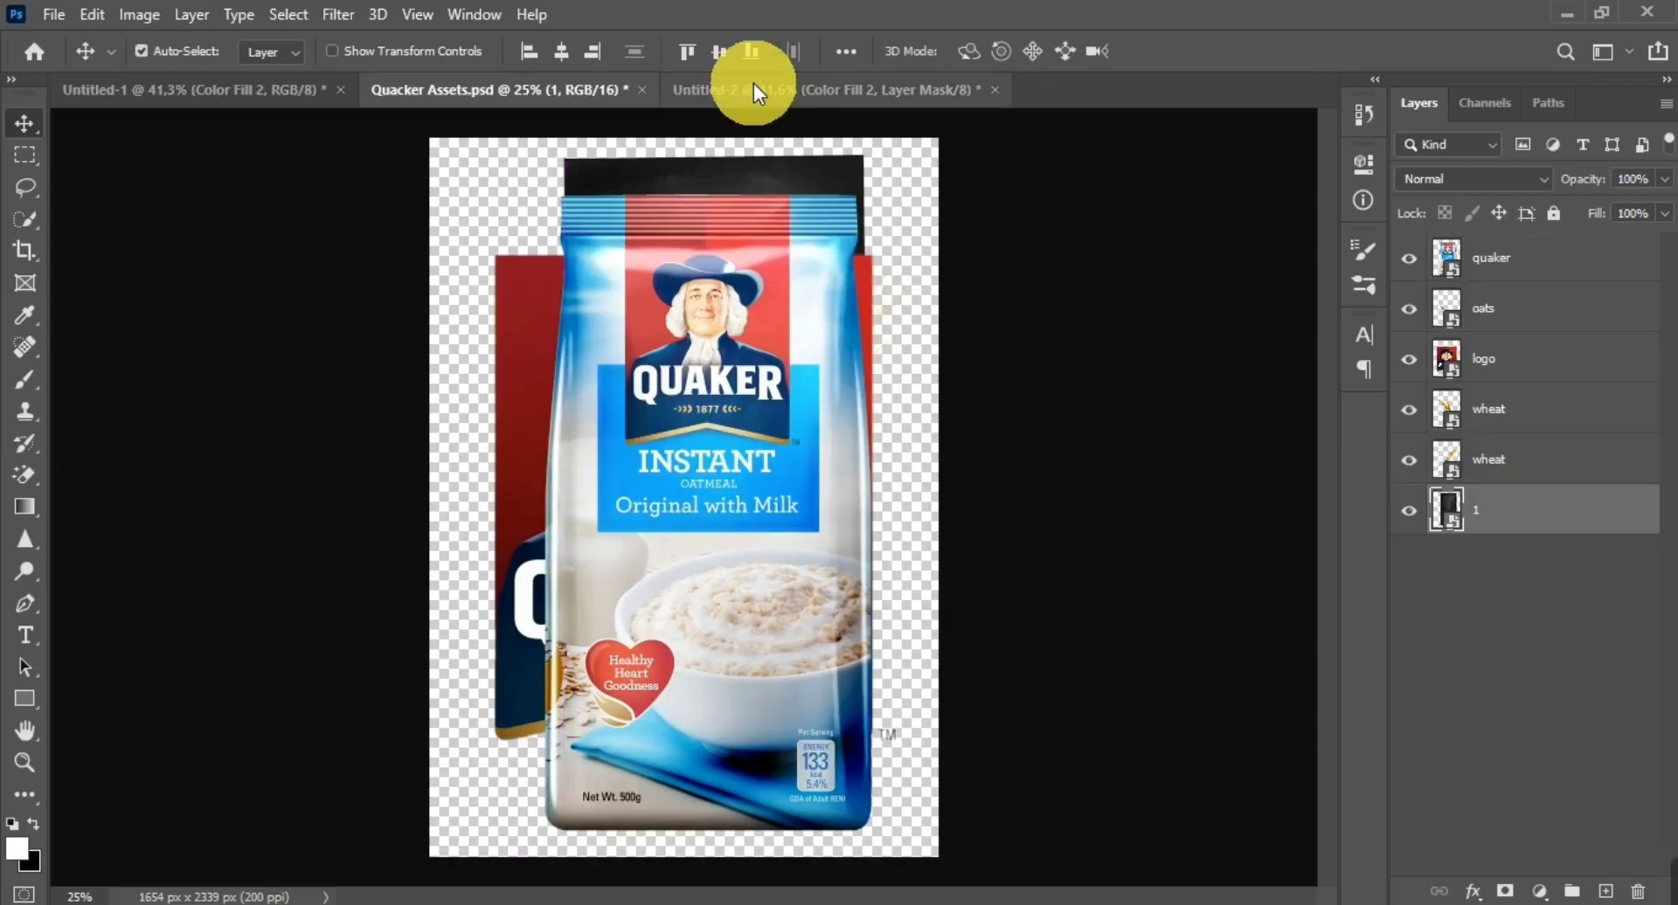
click(759, 88)
drag(837, 483, 813, 505)
click(719, 51)
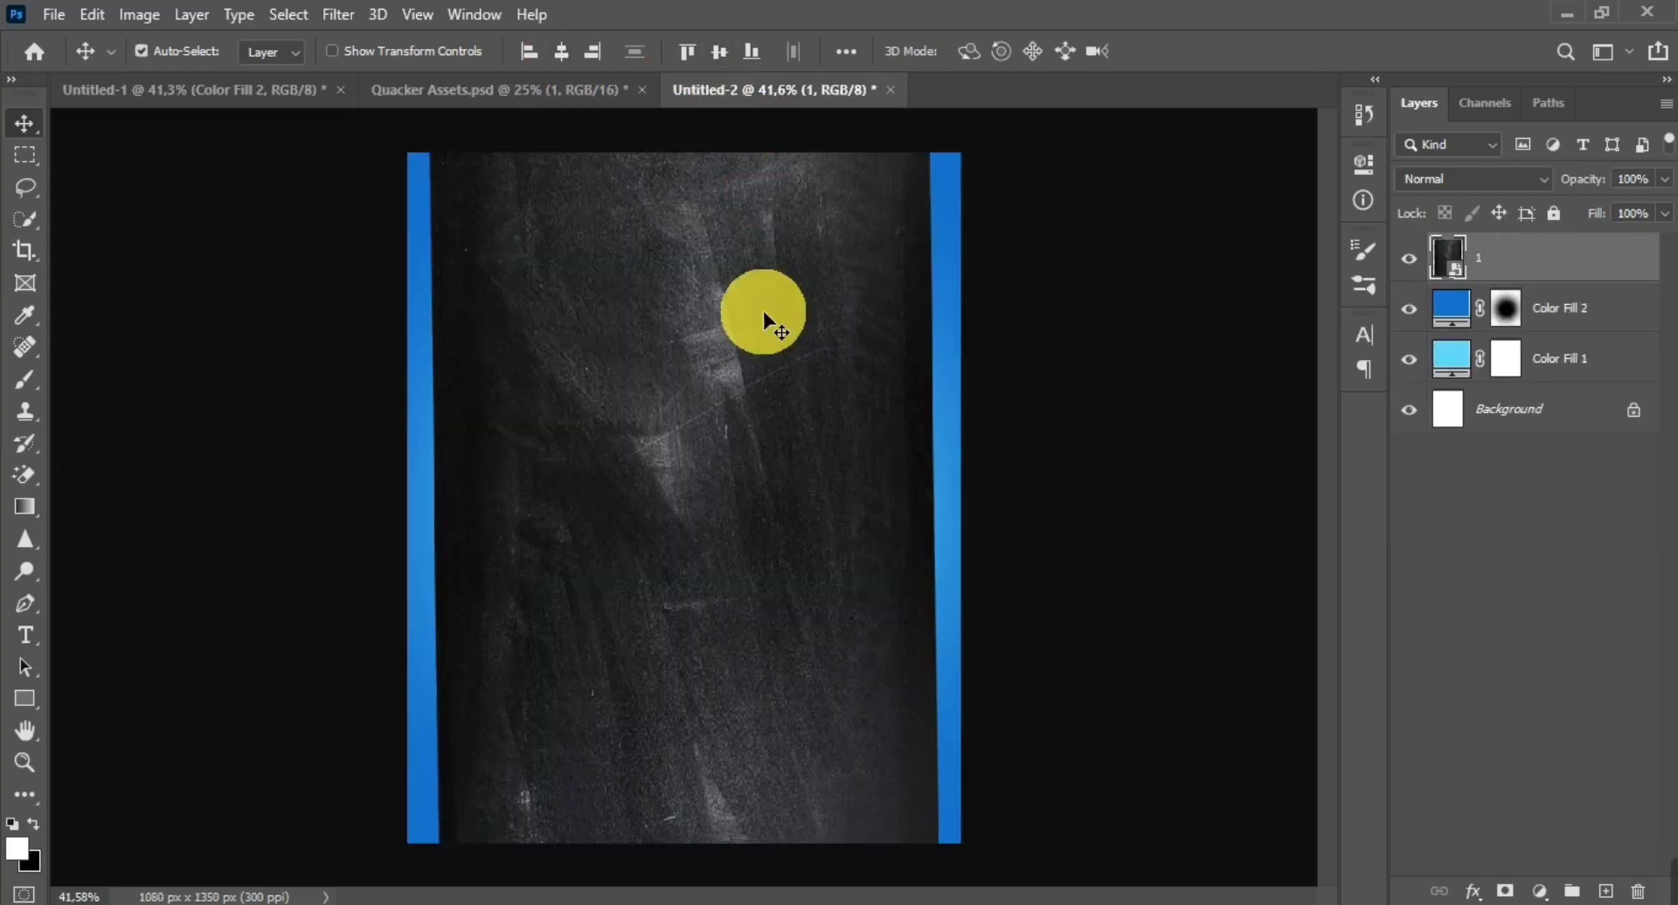
Step: Stretch the dark texture horizontally on both sides until it covers the full canvas width
key(ctrl+t)
drag(941, 499, 971, 500)
drag(421, 499, 392, 500)
key(Return)
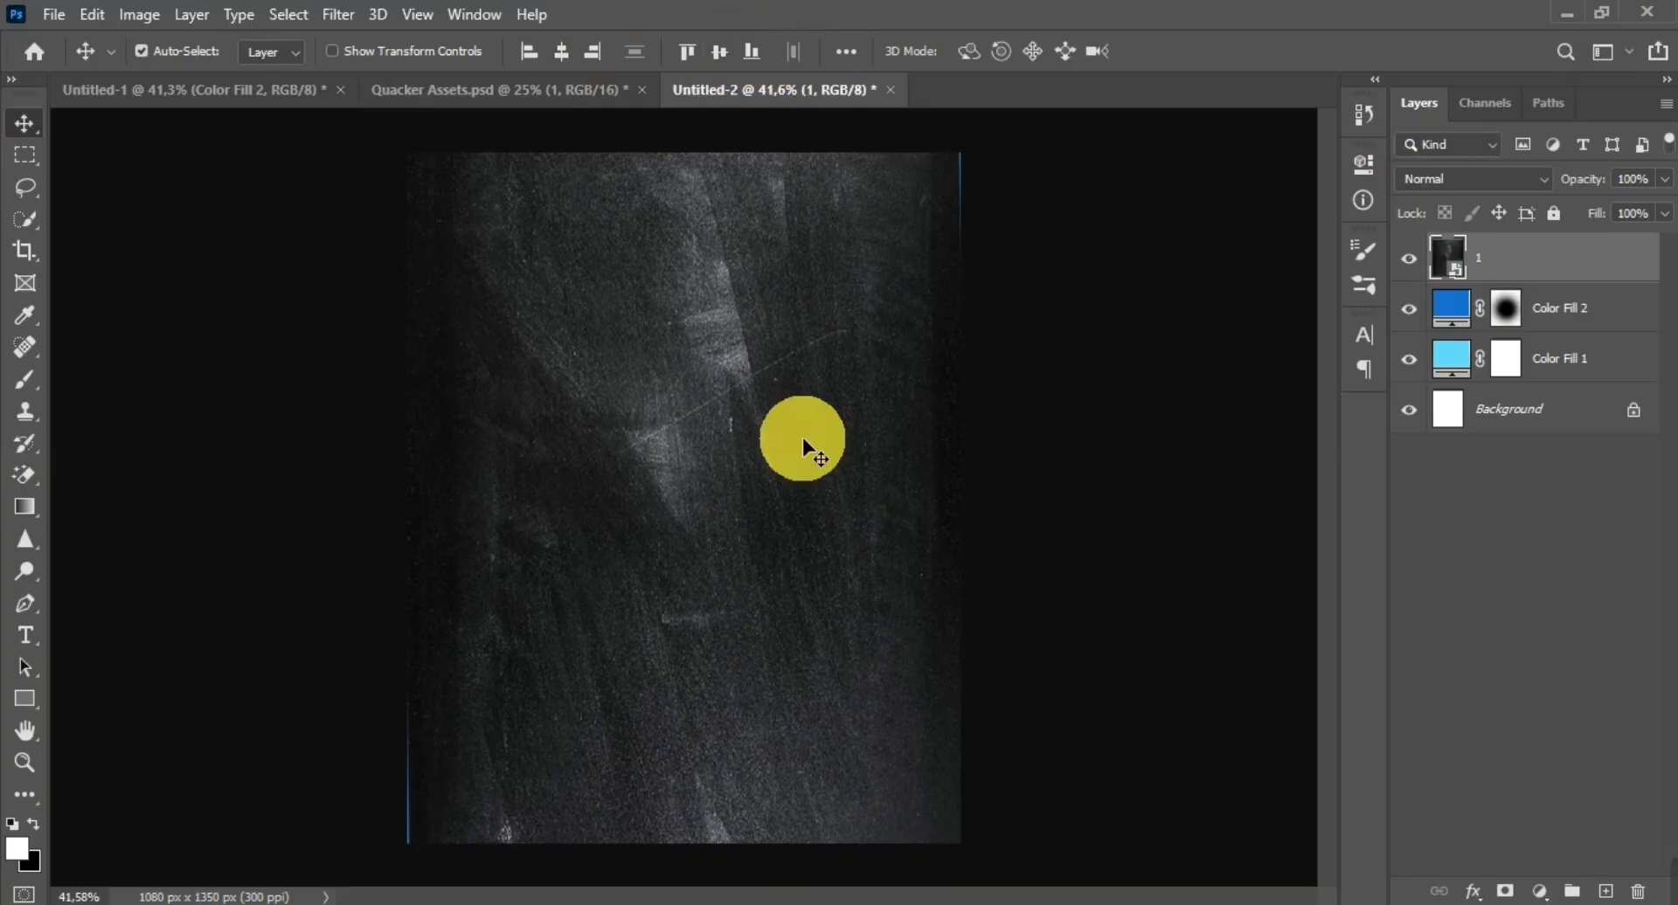
key(ctrl+t)
drag(967, 498, 984, 498)
drag(394, 501, 390, 516)
key(Return)
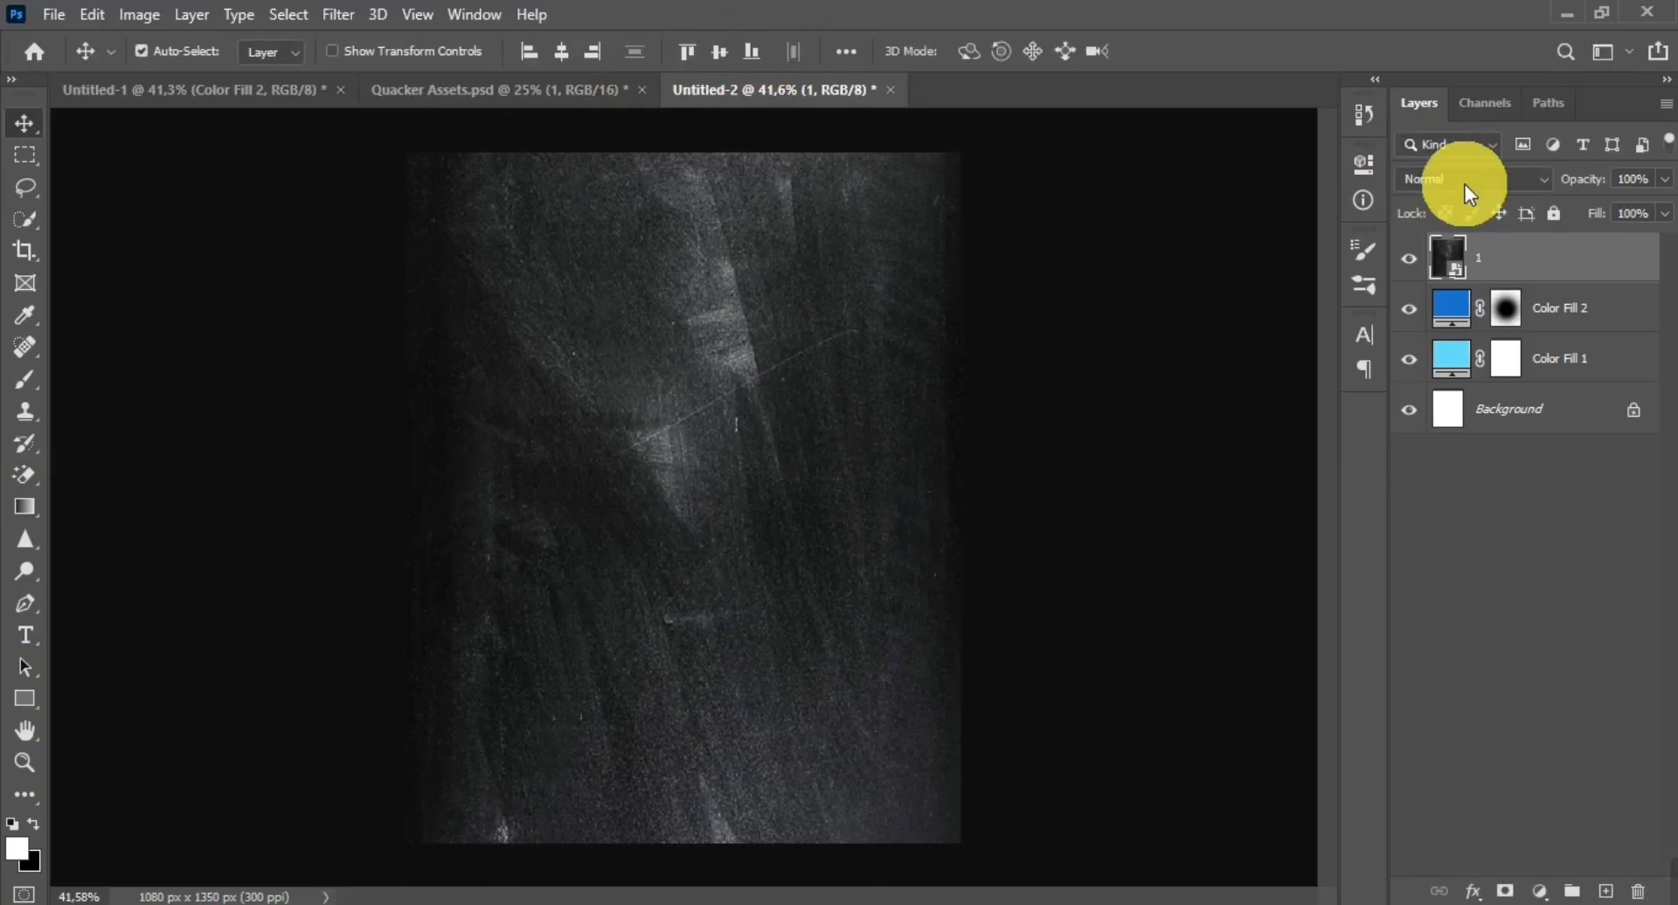
Step: Set the texture layer's blend mode to Color Dodge and its opacity to 5%
click(1465, 186)
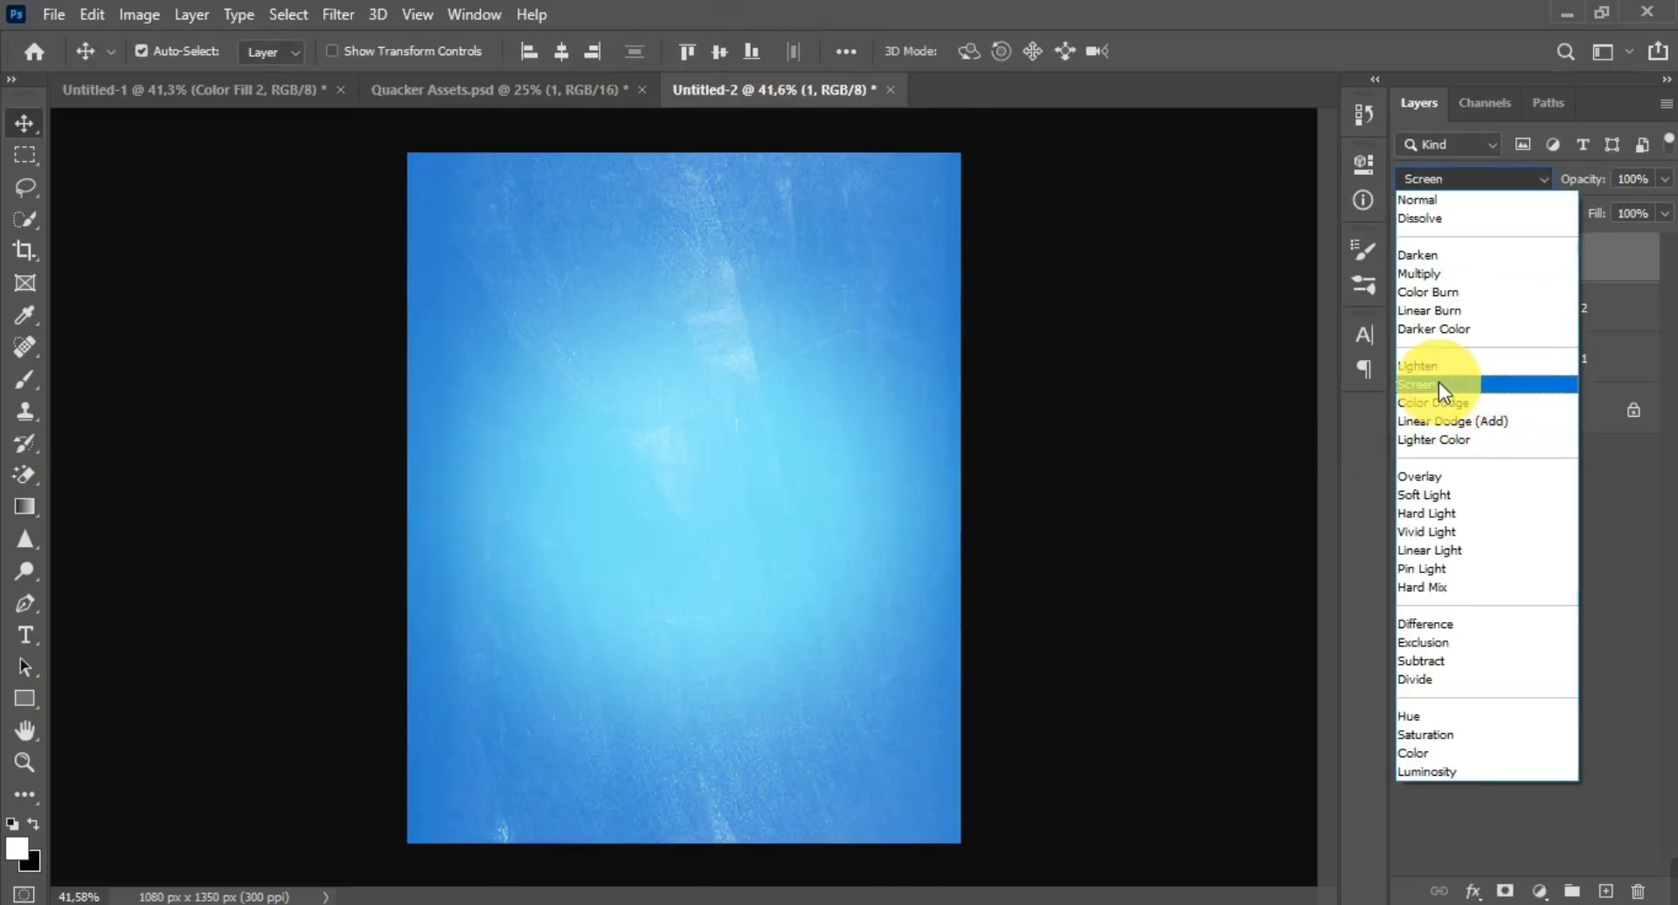
click(1440, 402)
text(5)
click(1204, 515)
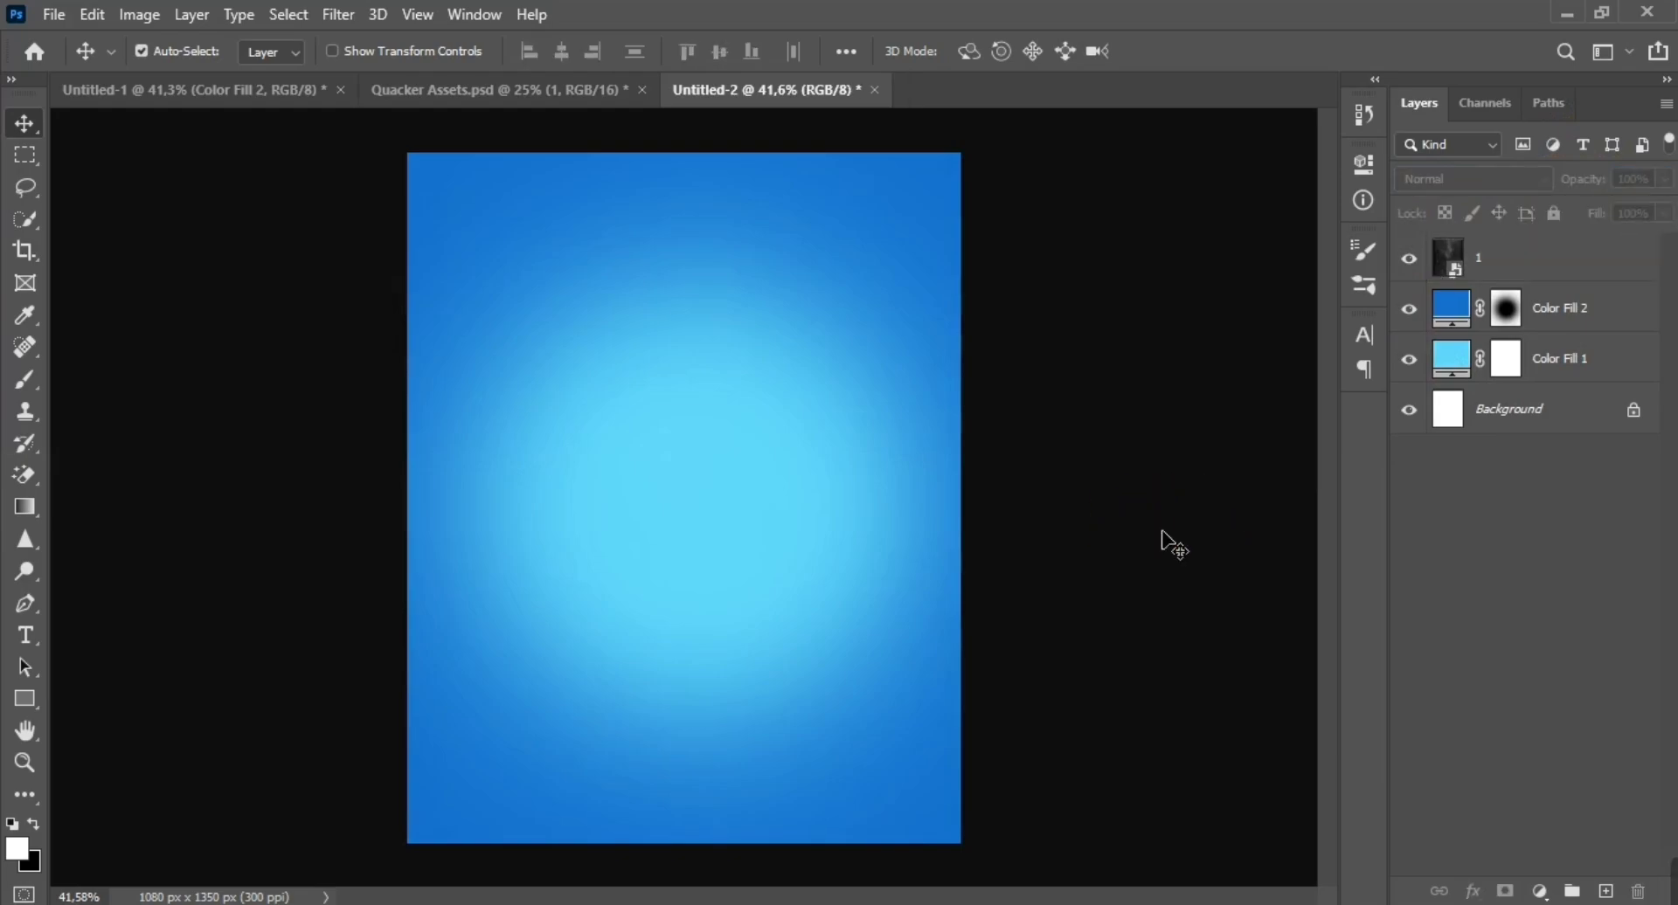
Step: Hide texture layer 1 in Quacker Assets.psd and copy the quaker package into Untitled-2
click(498, 90)
click(1413, 512)
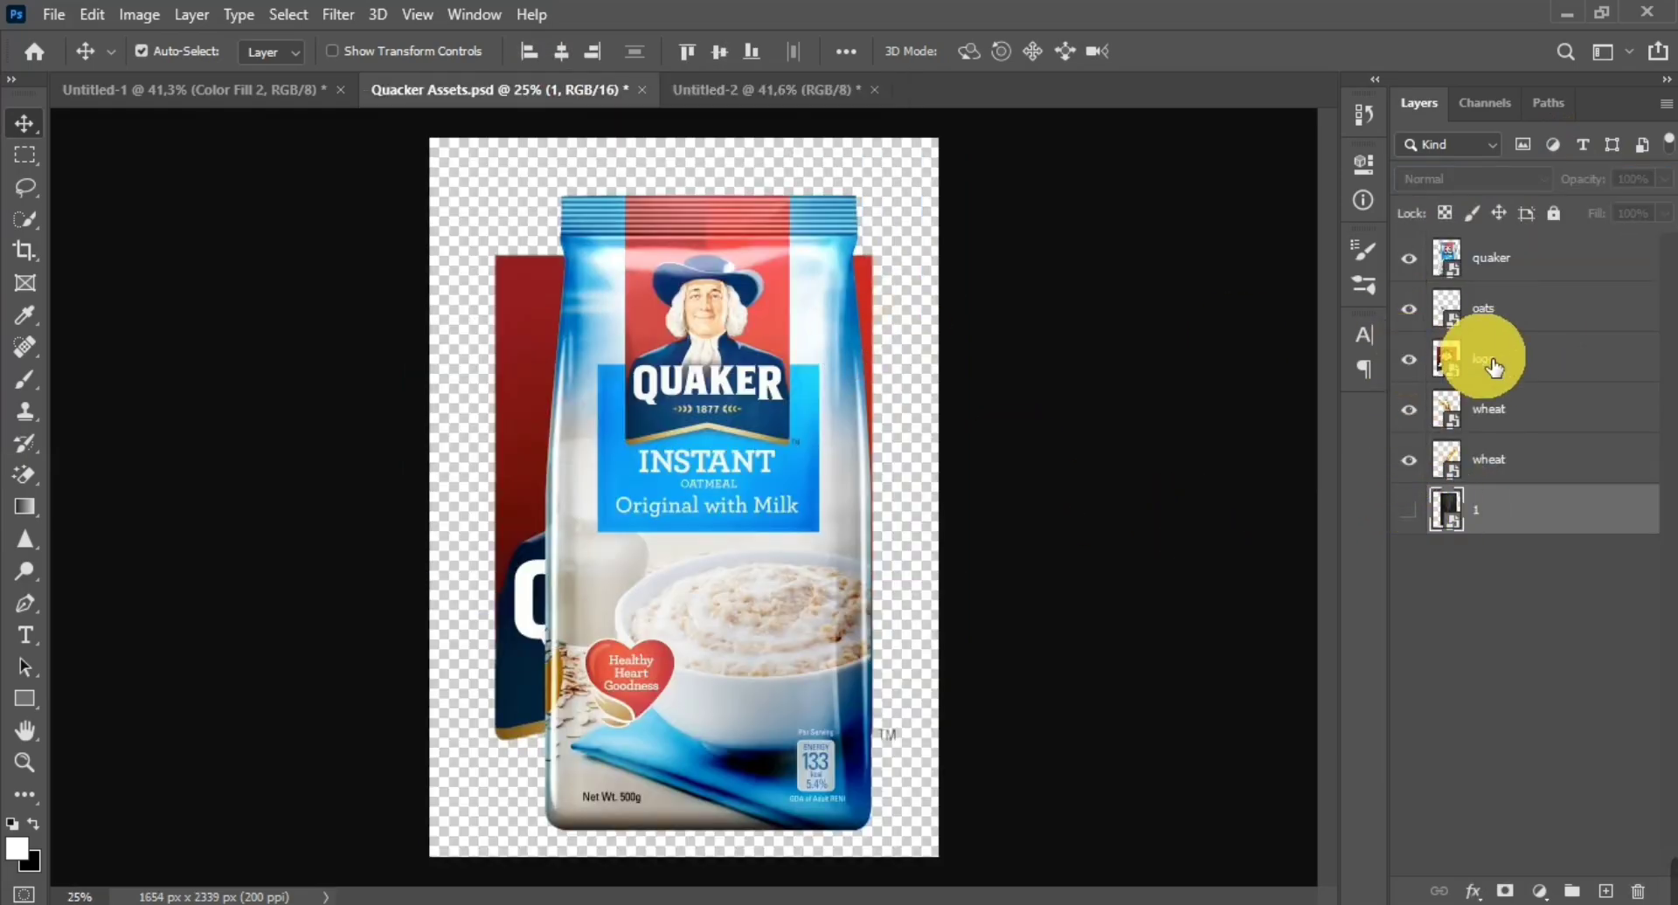
click(773, 362)
drag(907, 245, 860, 524)
Step: Scale the quaker package down to fit the canvas and place it near the middle
key(ctrl+t)
drag(1107, 687, 601, 686)
drag(454, 699, 673, 556)
drag(667, 326, 672, 286)
key(Return)
Step: Hide the quaker layer, add a layer above texture 1 and paint one flat white 1226 px brush ellipse near the canvas bottom
click(1408, 258)
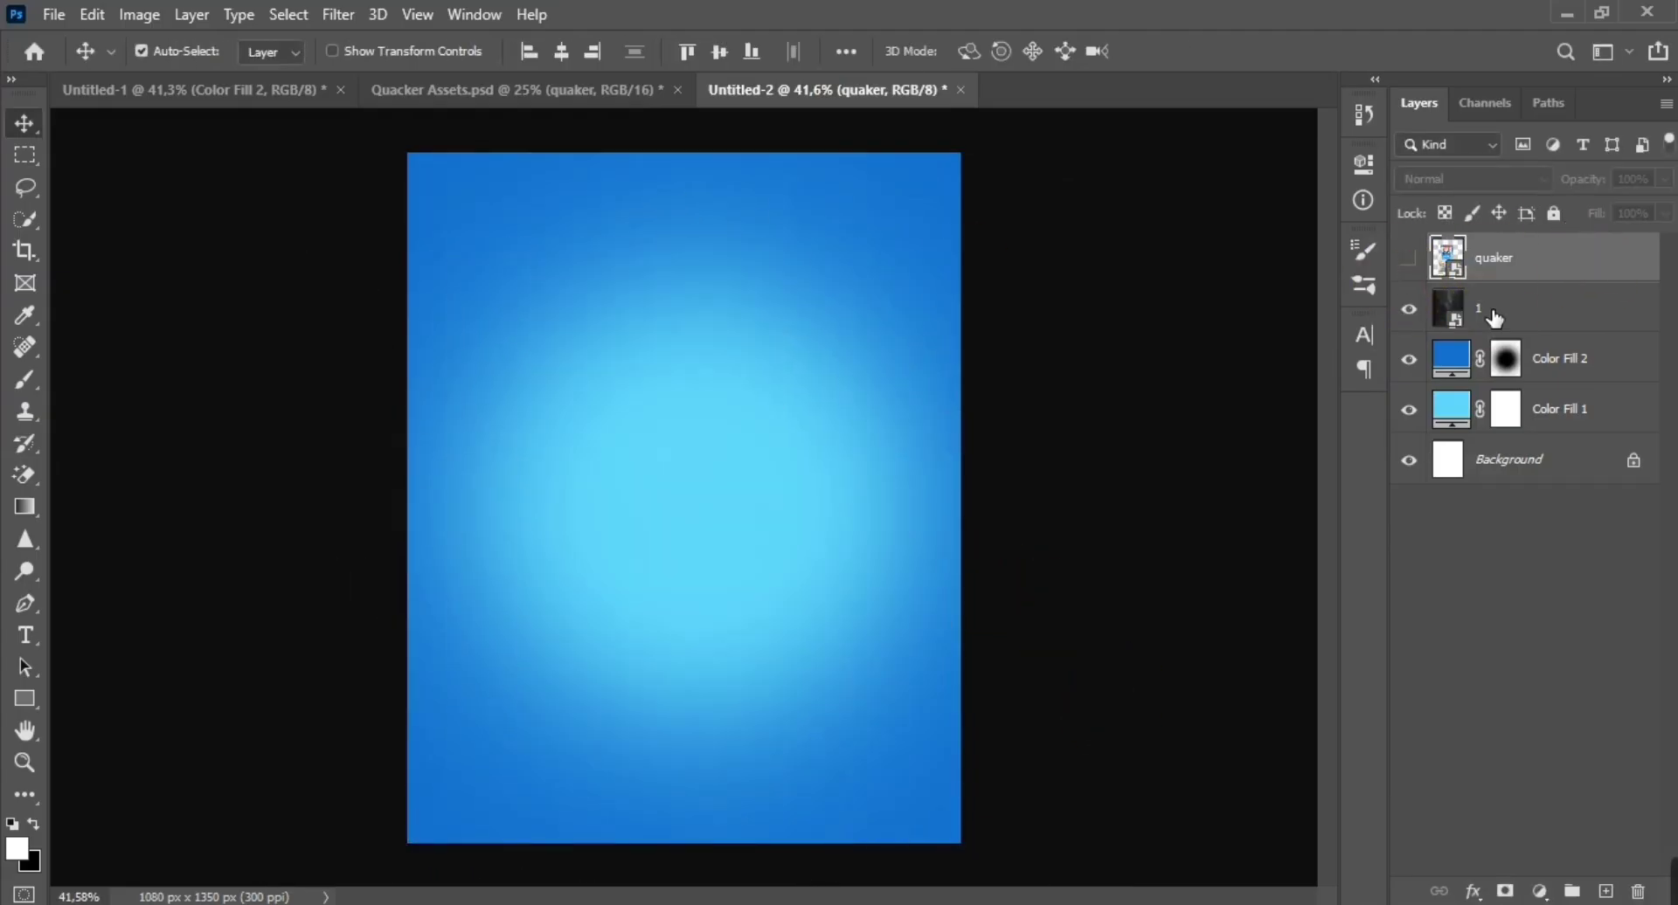
click(1558, 333)
click(1605, 891)
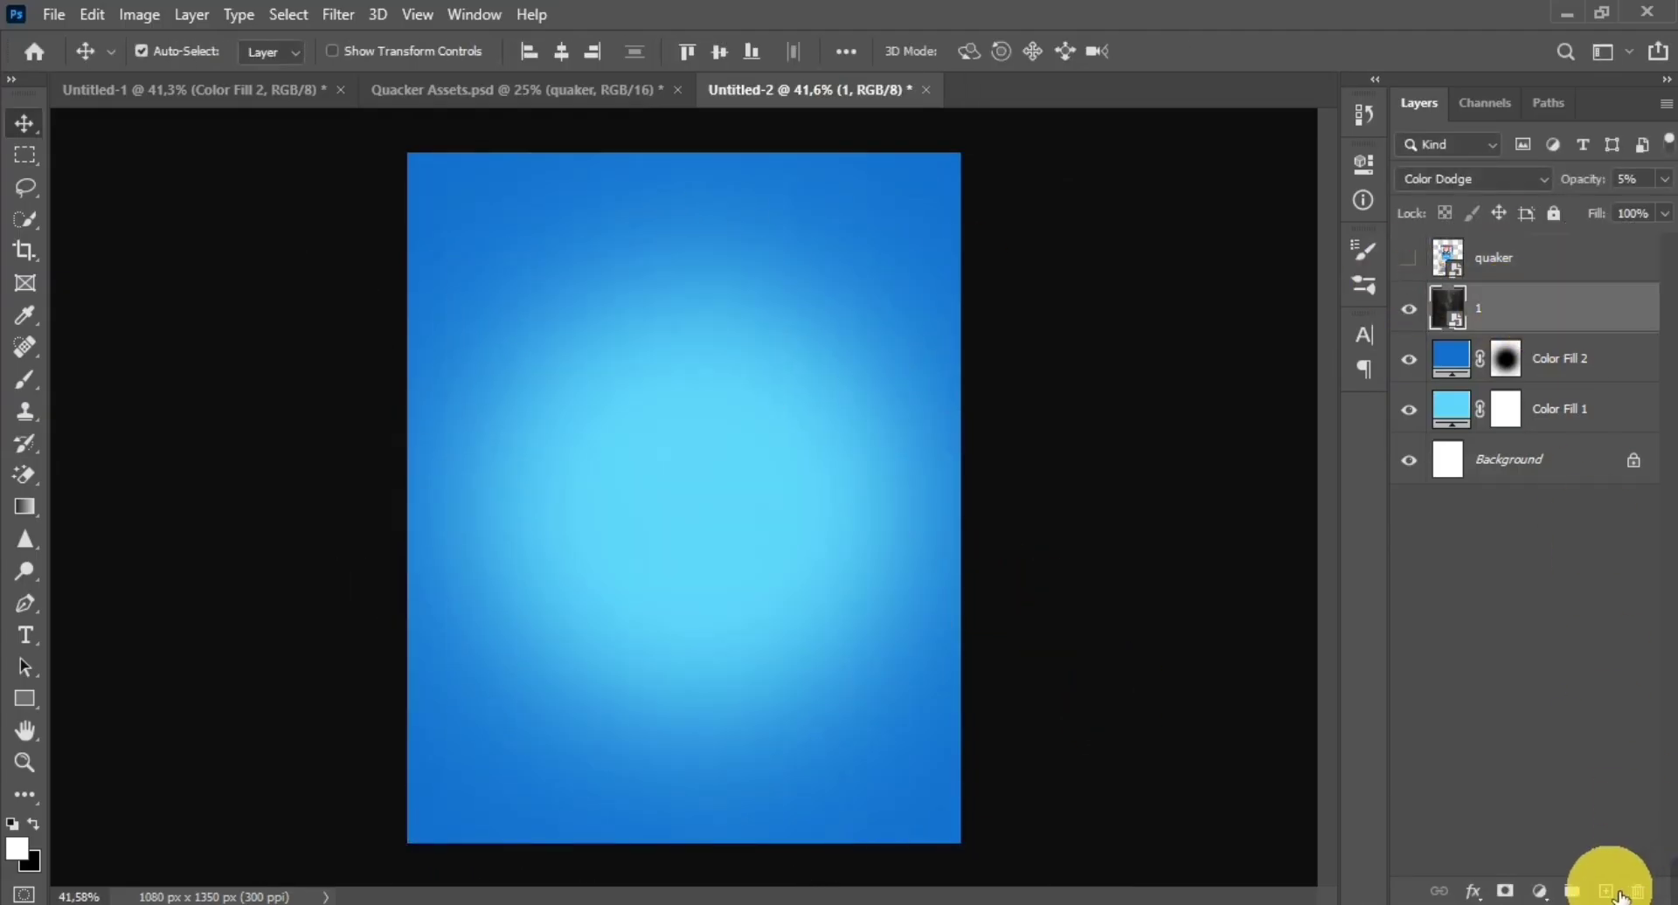
click(26, 379)
click(166, 63)
click(168, 237)
key(Return)
drag(535, 740, 711, 734)
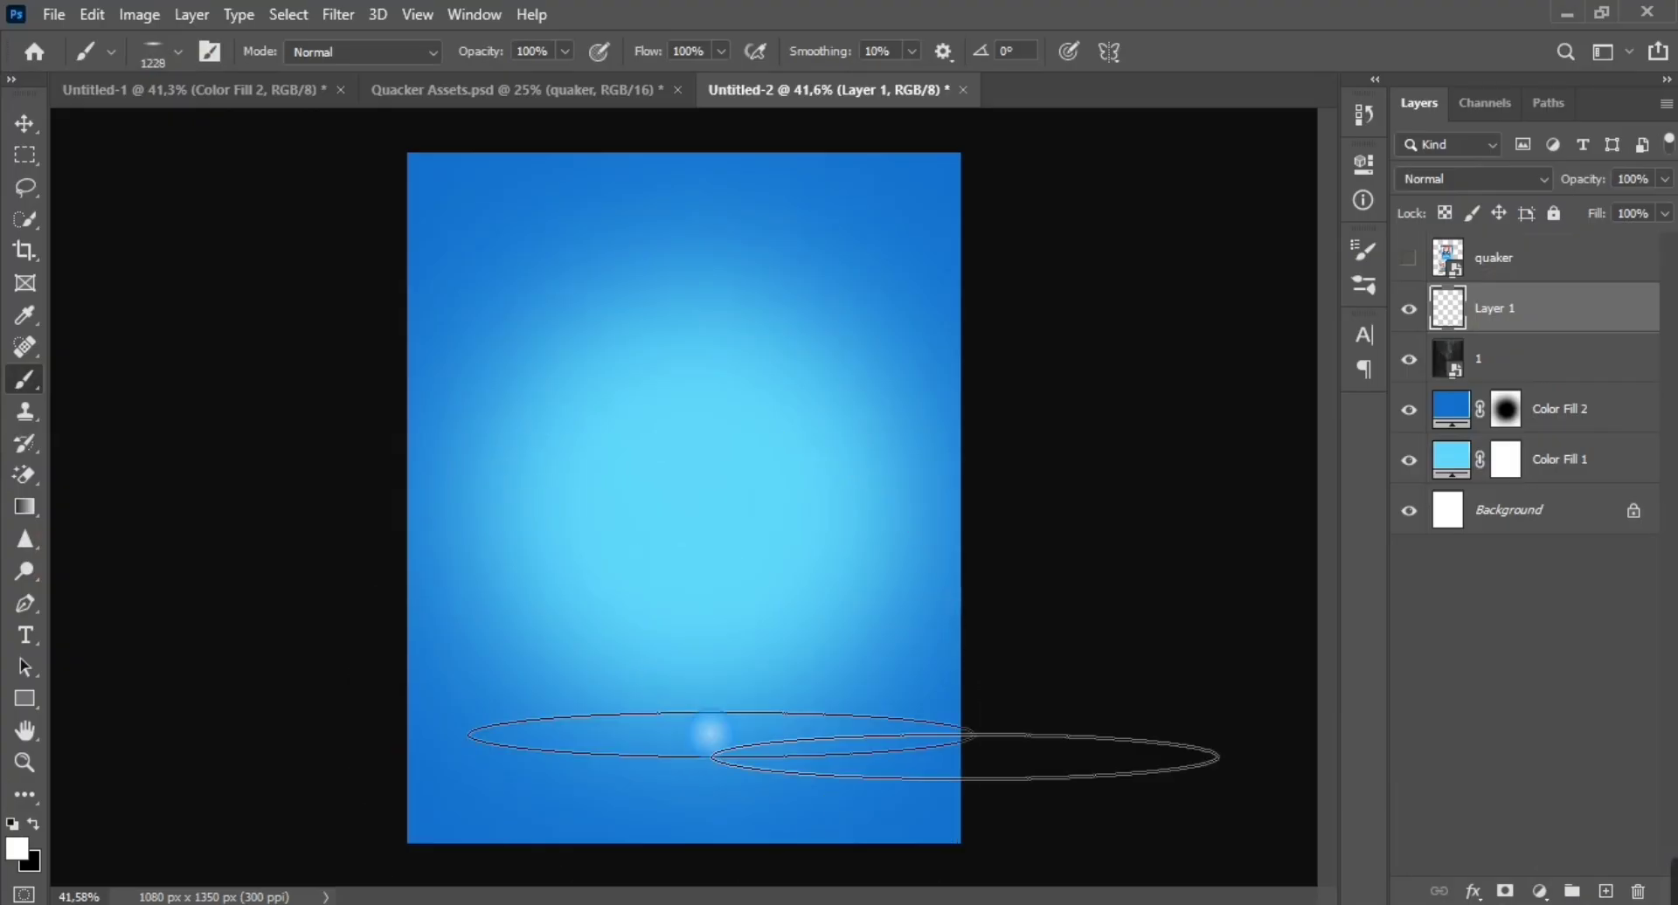
click(669, 763)
key(v)
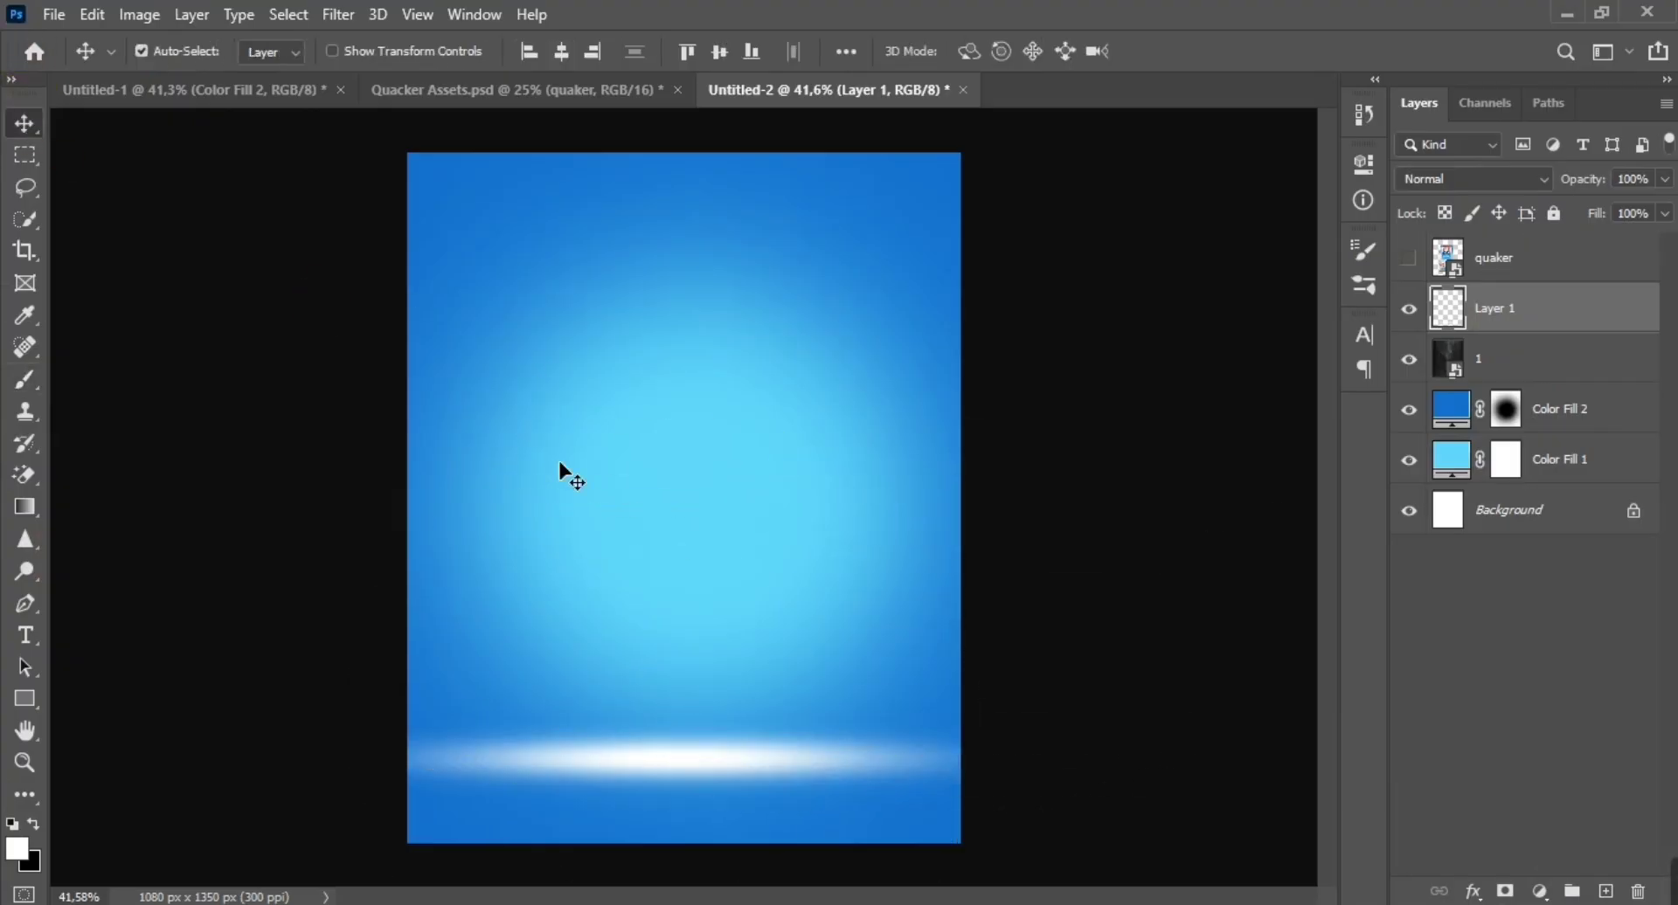
Step: Enlarge the white floor ellipse vertically, keeping it near the bottom of the canvas
key(ctrl+t)
mouse_move(690, 760)
mouse_down()
mouse_move(699, 730)
mouse_move(703, 776)
mouse_move(700, 763)
mouse_up()
key(Return)
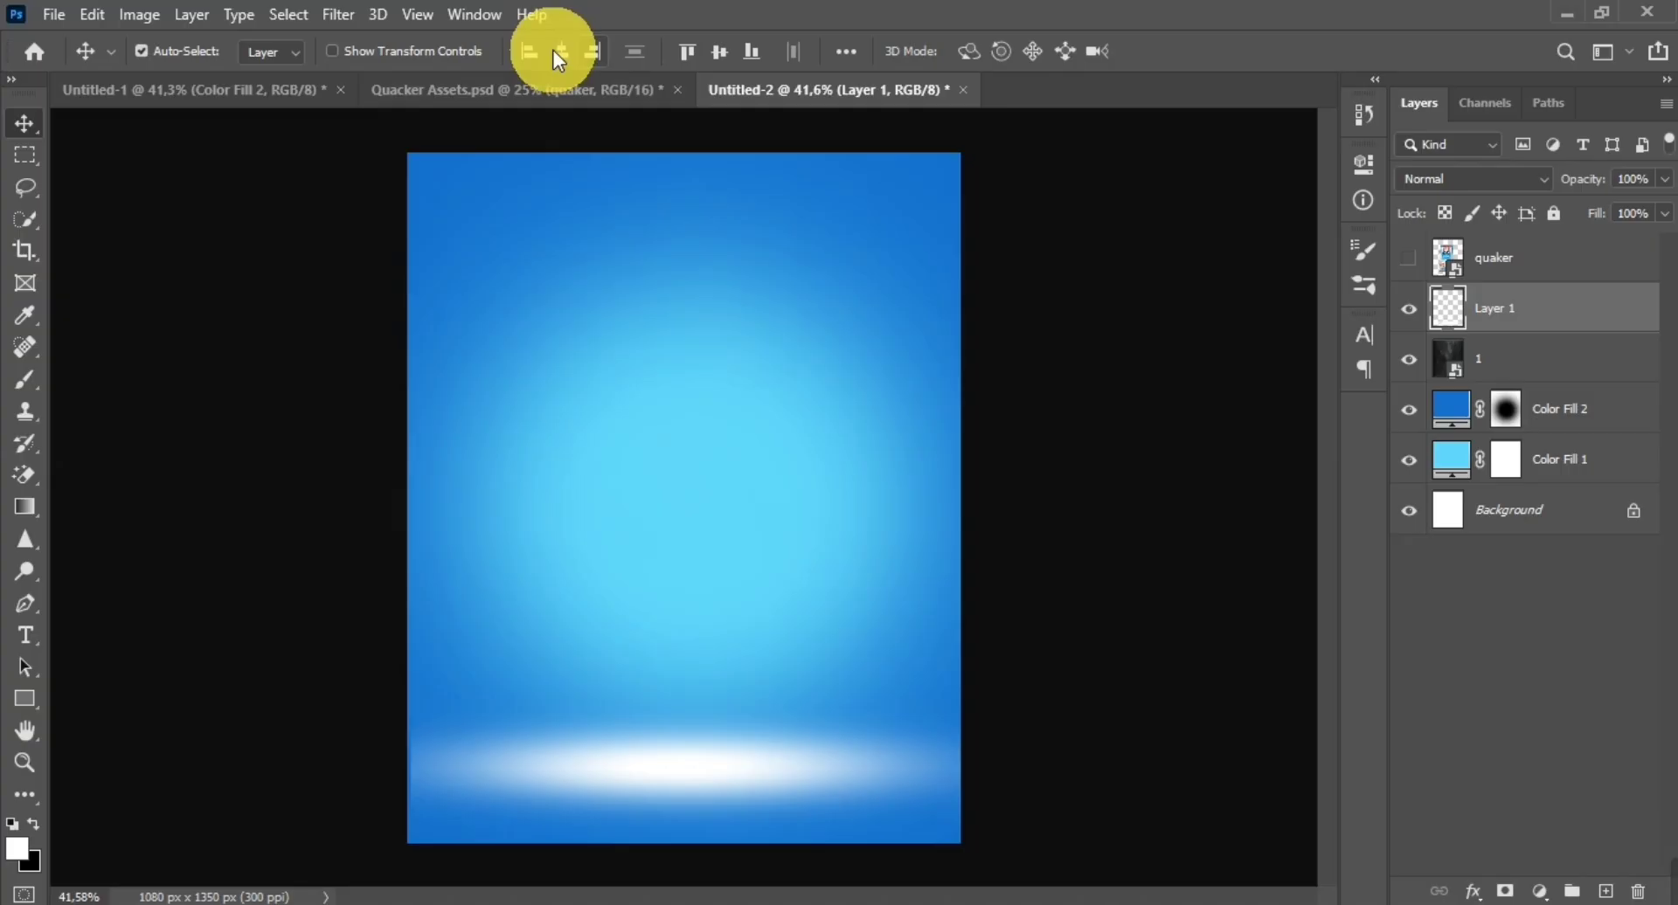
Step: Set the floor glow layer's blend mode to Overlay and nudge the glow slightly on the canvas
click(1502, 186)
click(1433, 482)
click(1048, 611)
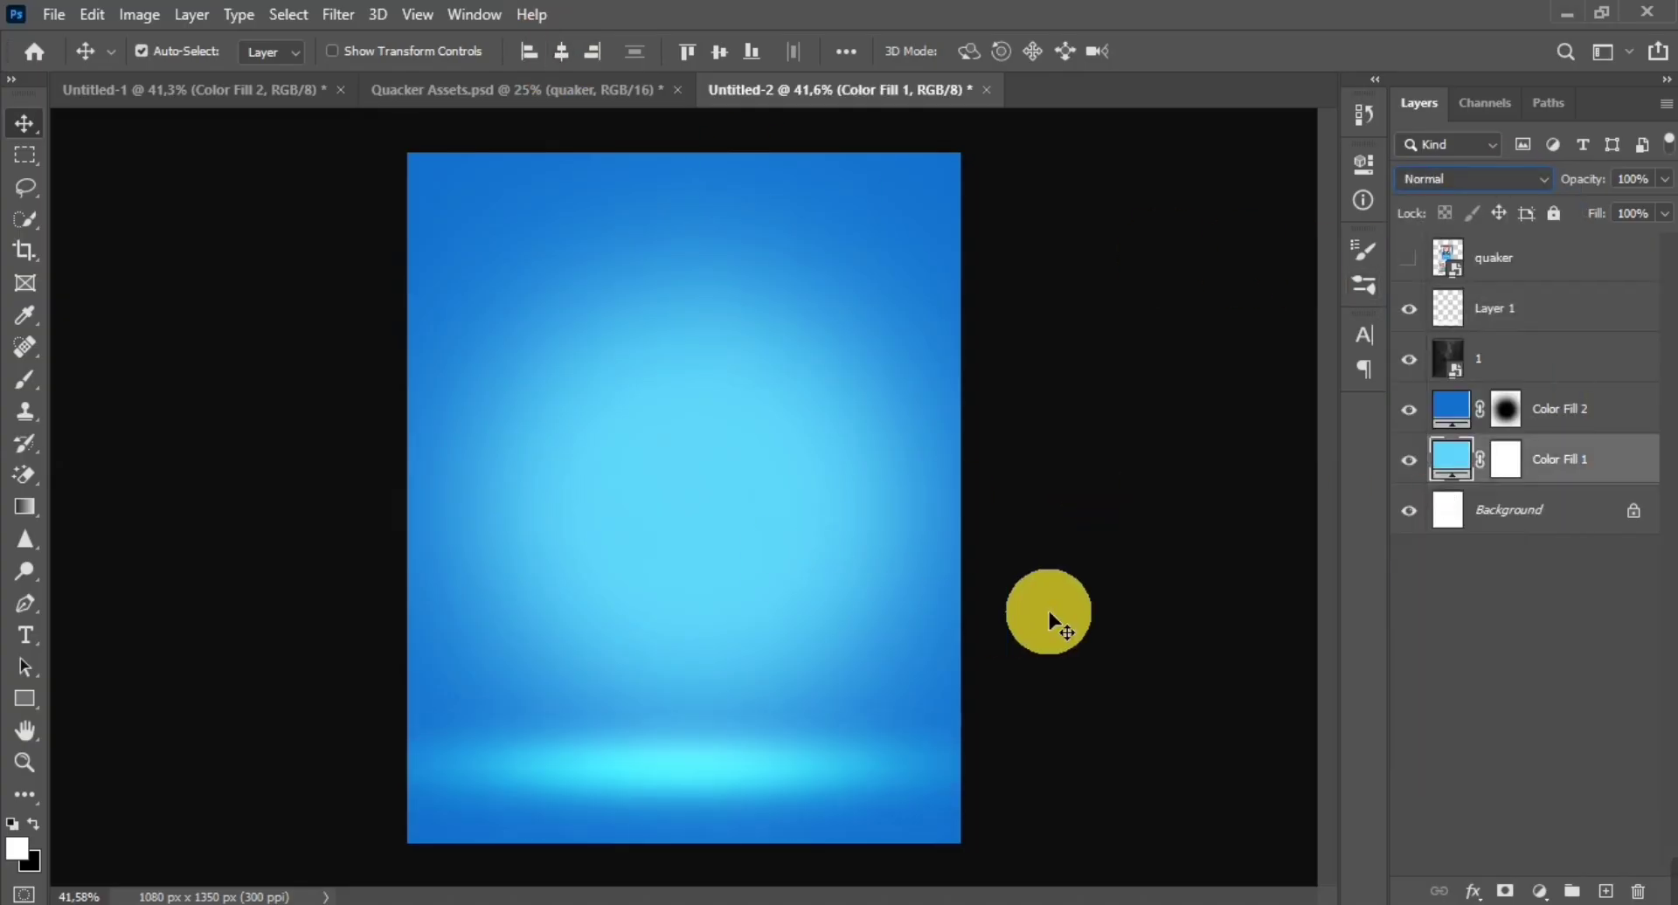
click(682, 774)
click(762, 786)
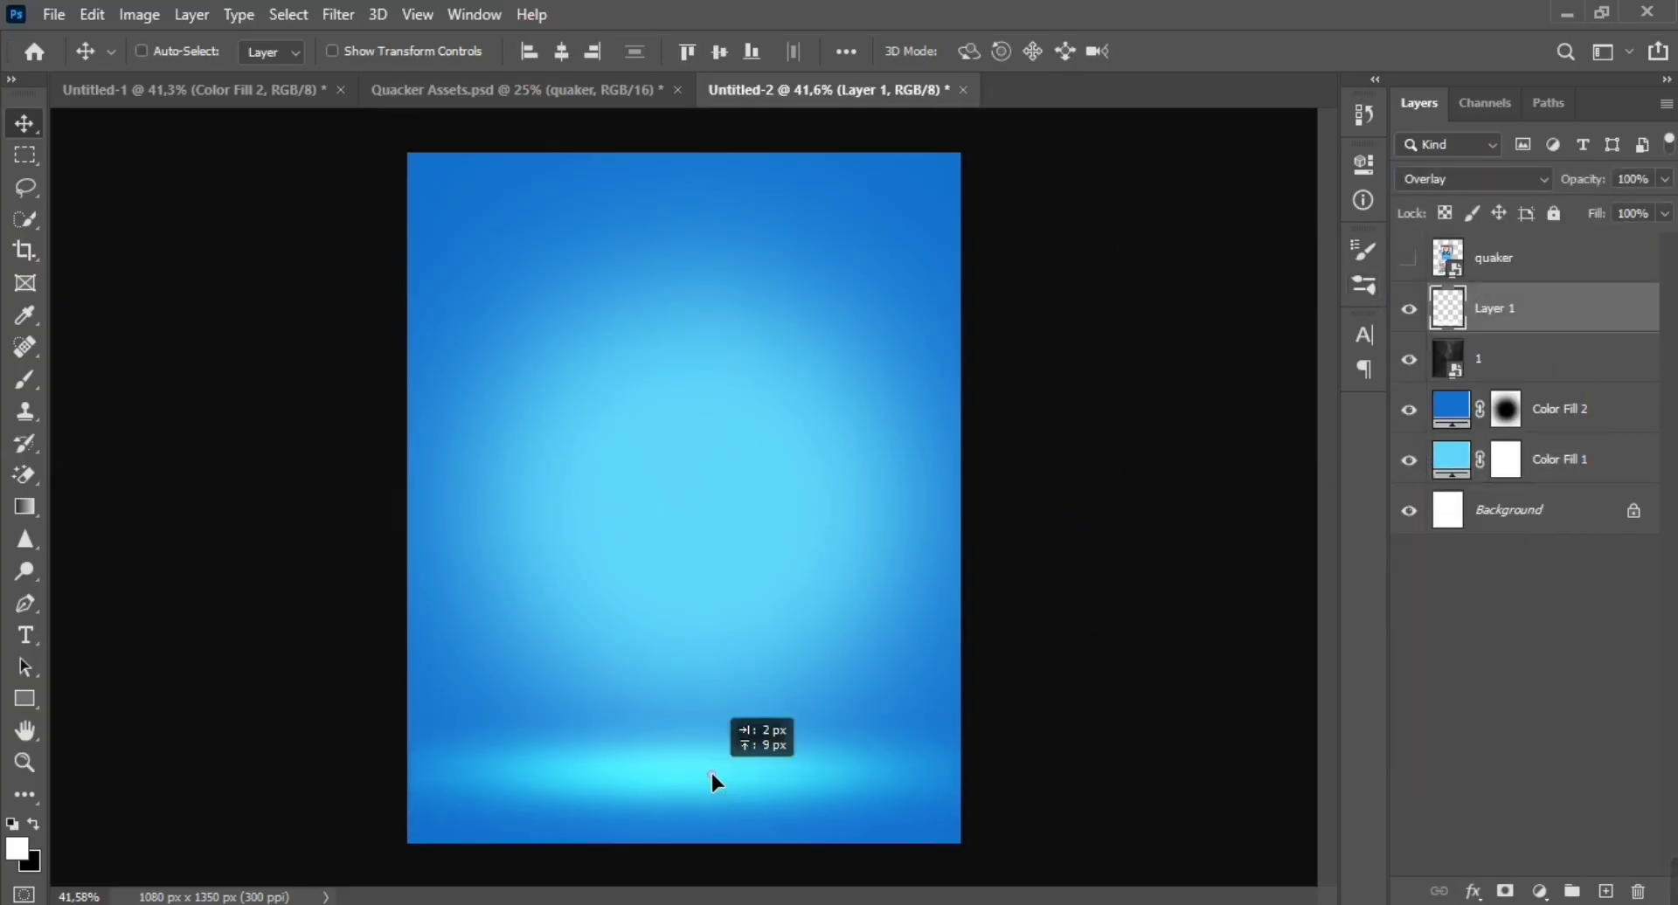
drag(712, 774, 711, 773)
scroll(820, 609, down, 3)
scroll(811, 609, up, 2)
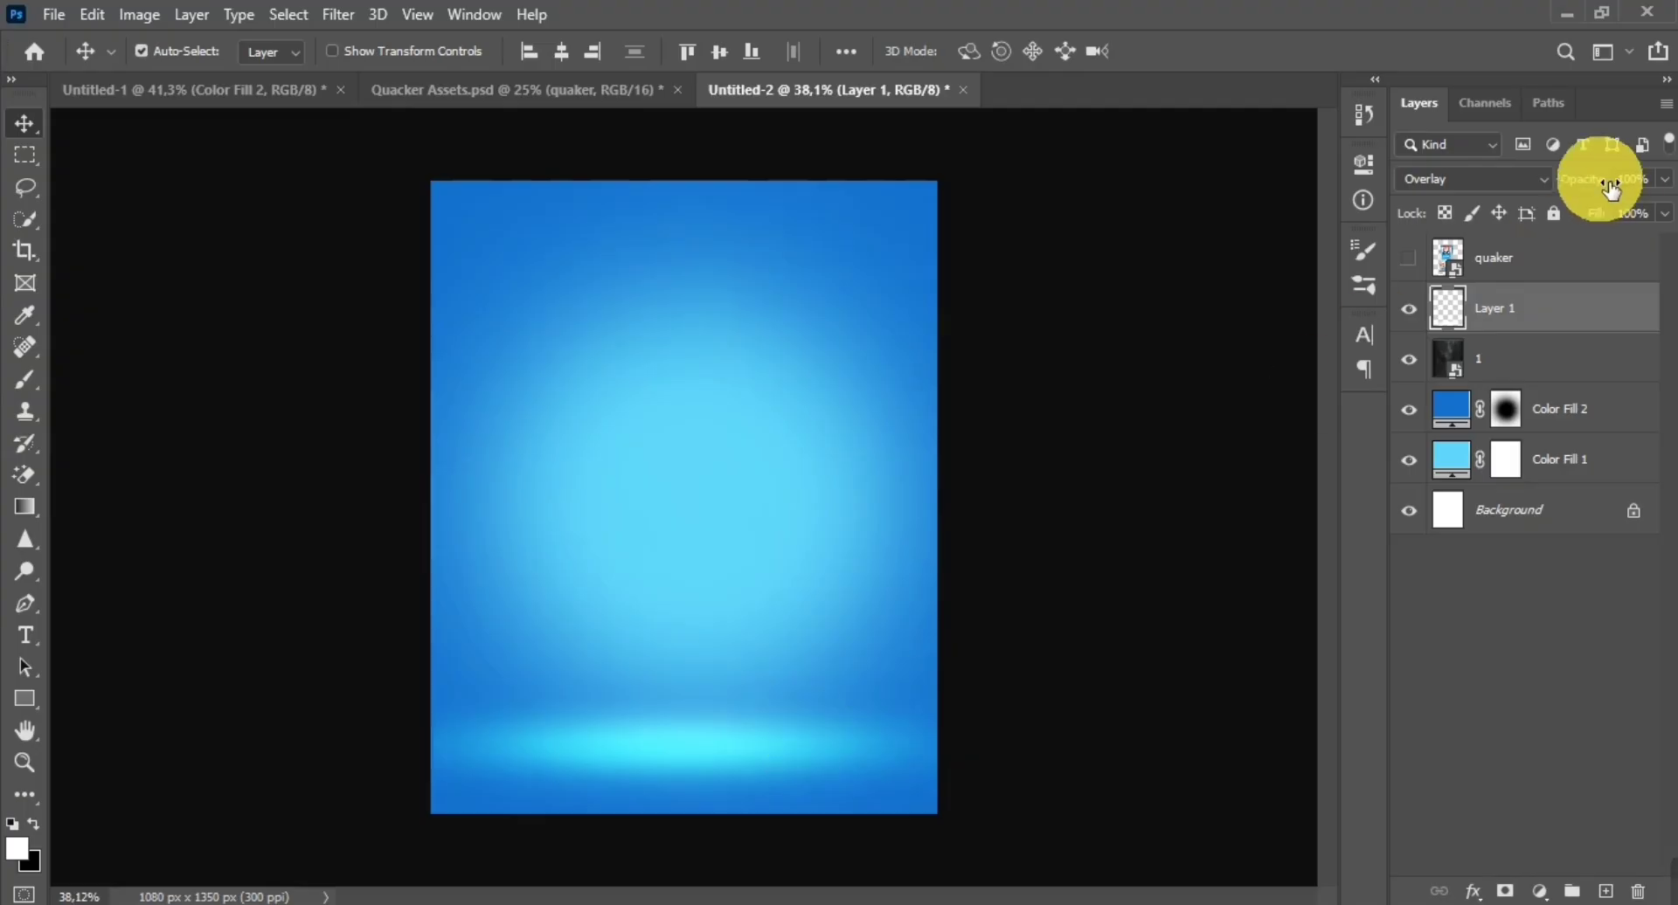
Step: Show the quaker package, rotate it about 6° counterclockwise, shrink it slightly and shift it toward the right of the canvas
click(1408, 258)
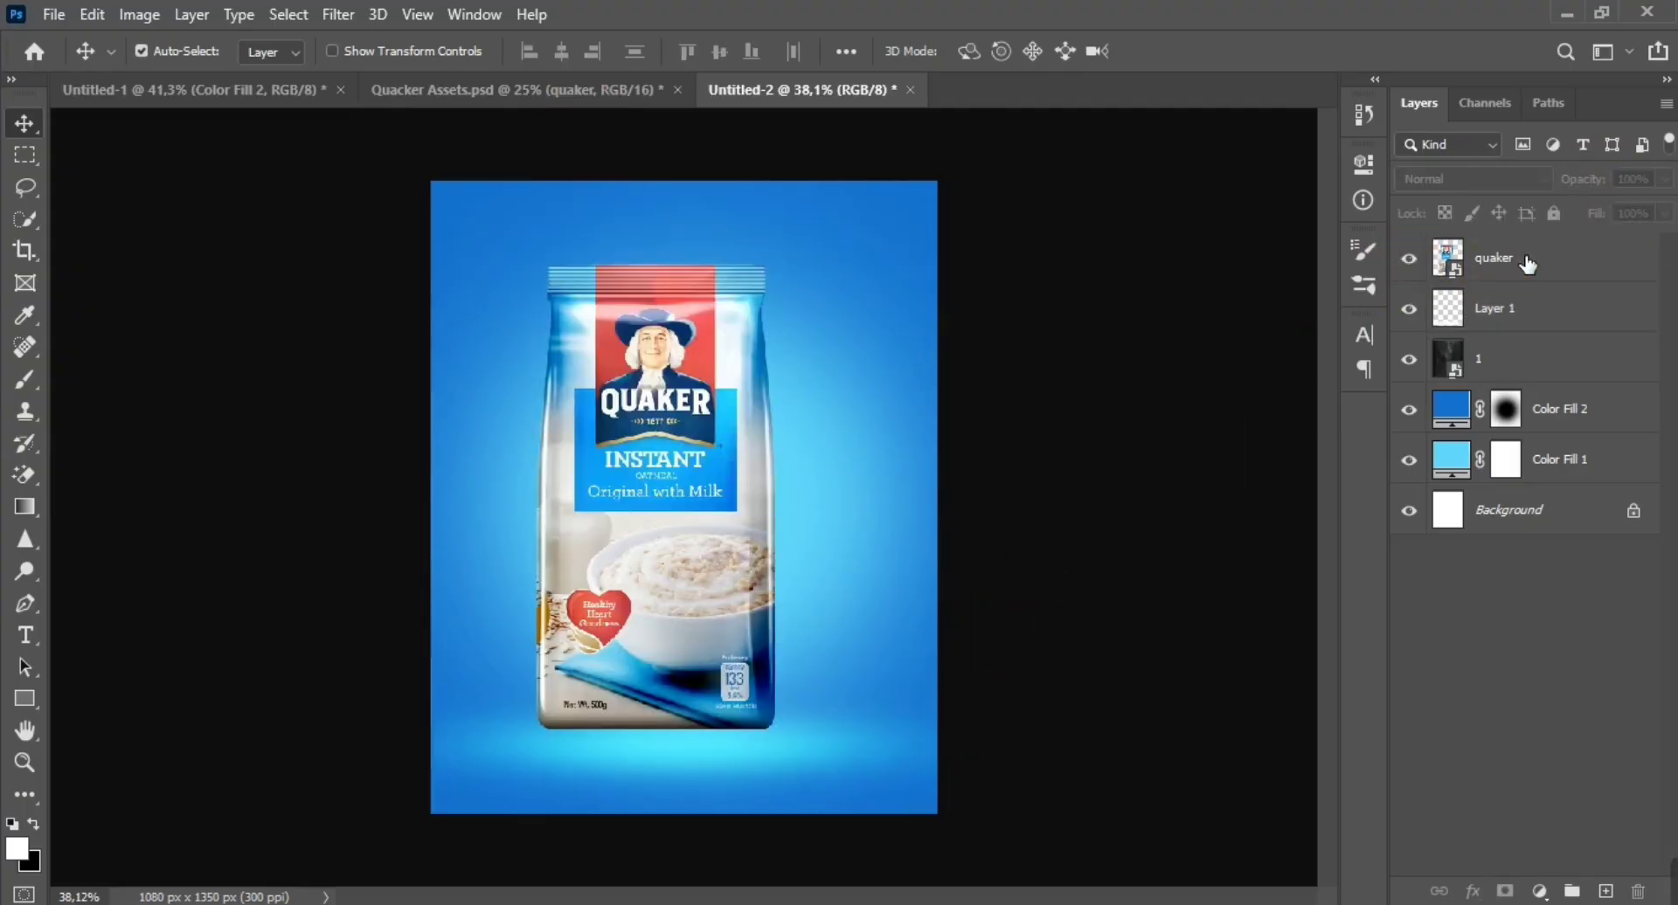
click(1525, 259)
key(ctrl+t)
drag(933, 525, 938, 492)
drag(474, 516, 512, 513)
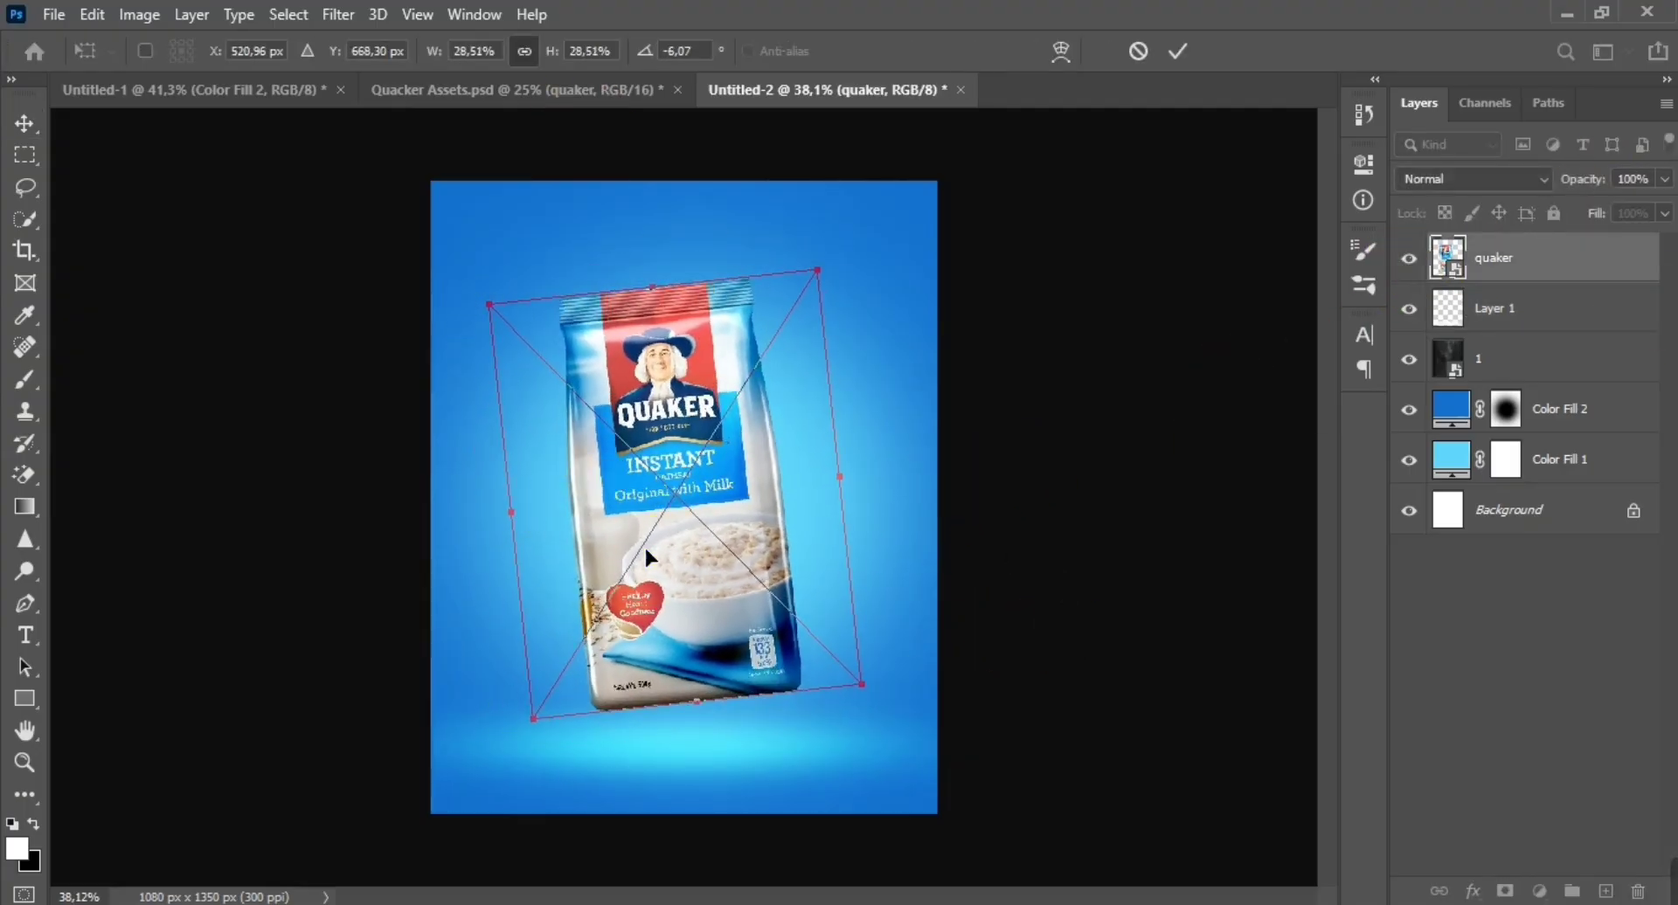
drag(679, 549, 720, 555)
drag(692, 289, 702, 315)
double_click(803, 564)
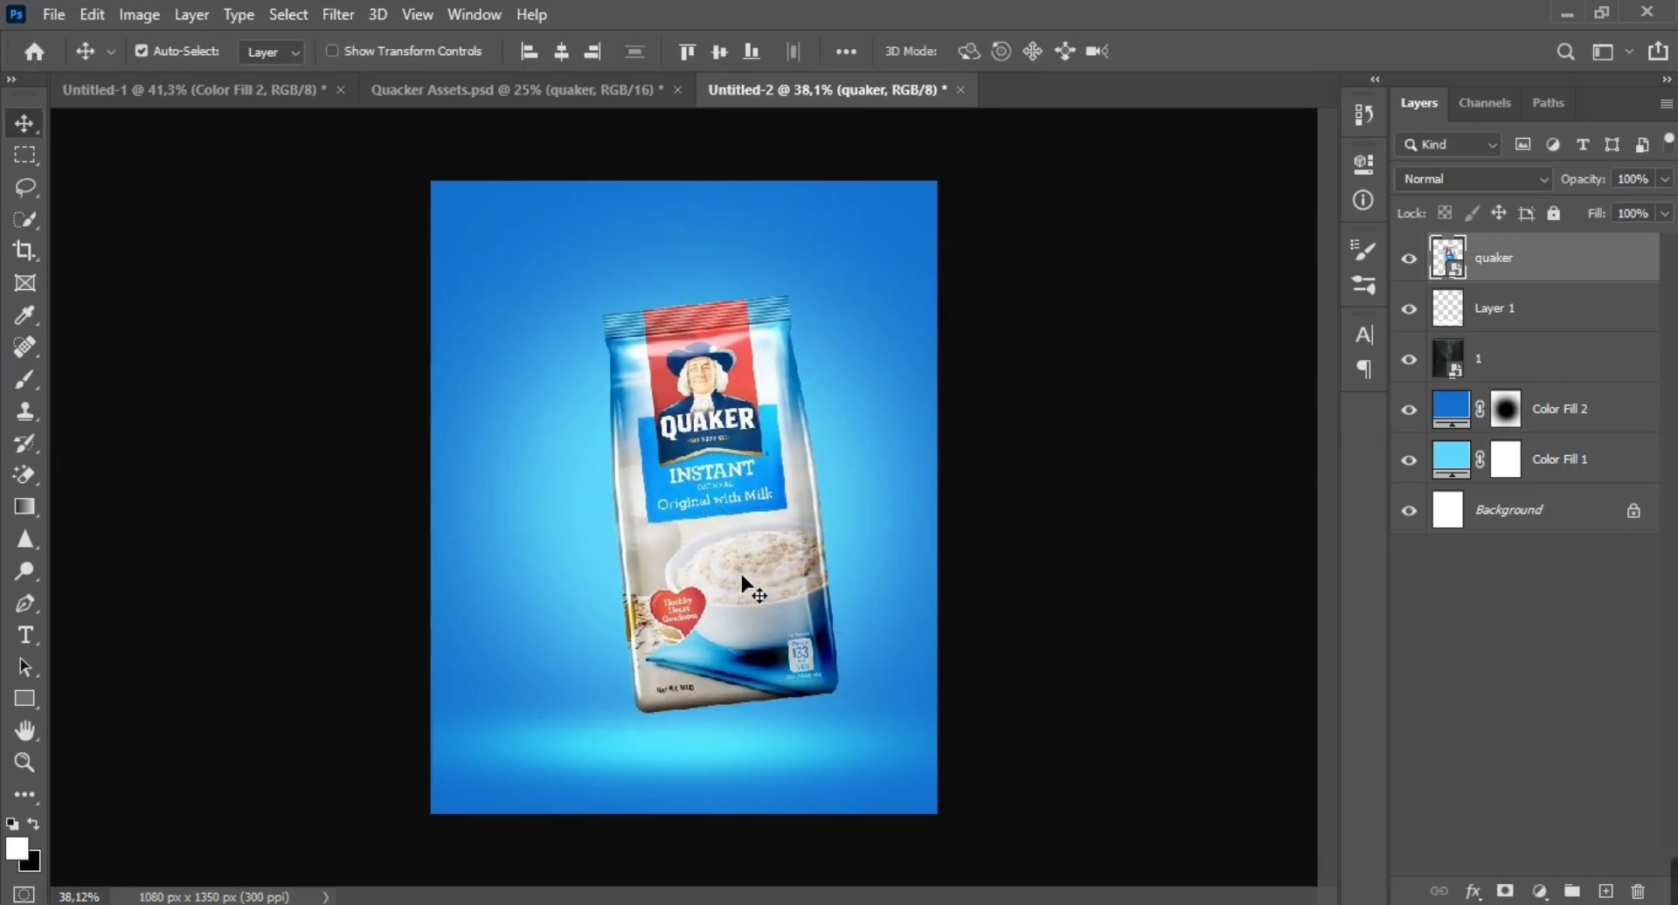
Step: Tilt the quaker package a little further counterclockwise and raise it slightly above the floor glow
key(ctrl+t)
drag(909, 613, 925, 599)
double_click(776, 592)
drag(761, 584, 756, 554)
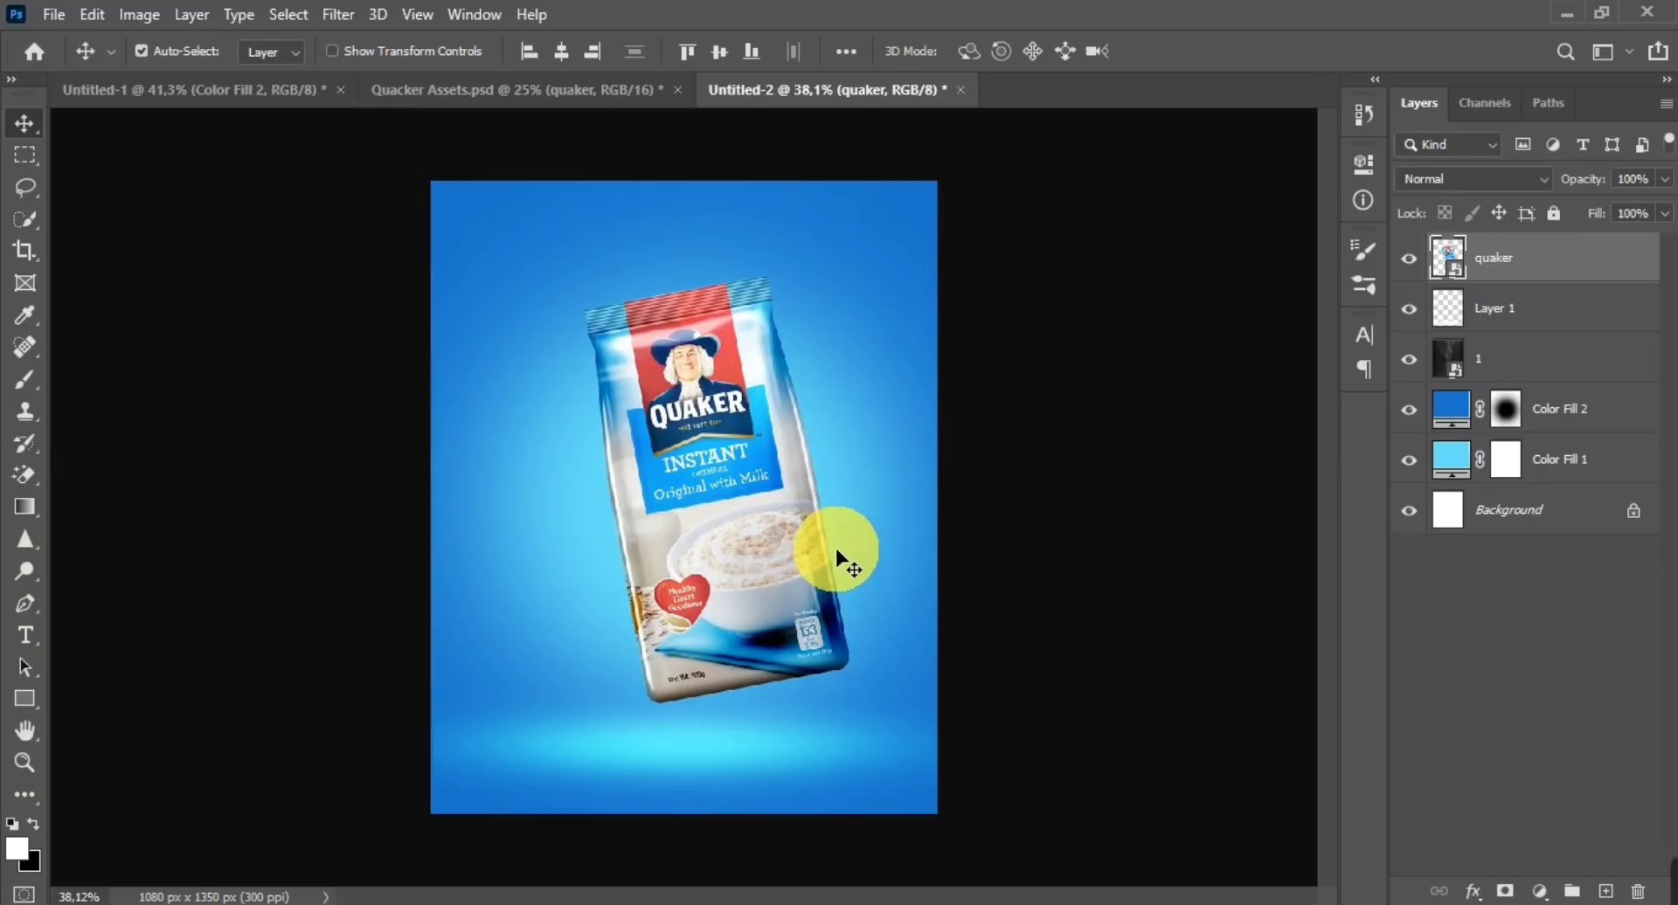
Step: Bring the oats bowl from Quacker Assets.psd into Untitled-2 and scale it in front of the package's lower left corner
click(442, 91)
click(1413, 261)
drag(1536, 320, 766, 594)
drag(681, 537, 501, 583)
key(ctrl+t)
drag(594, 671, 594, 665)
key(Return)
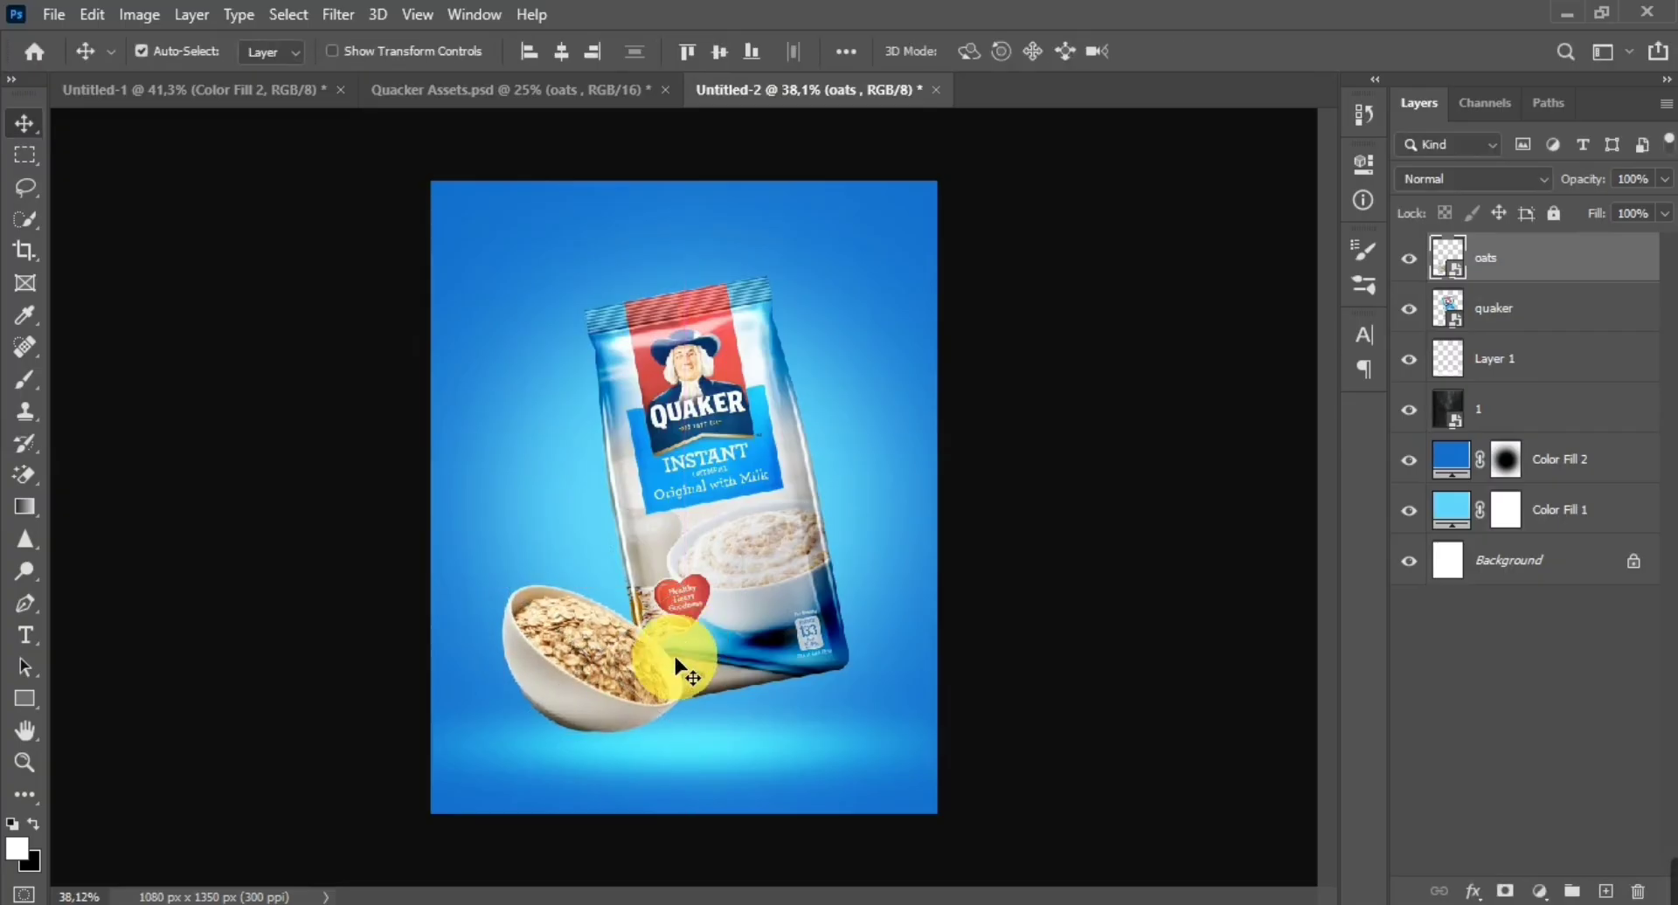
Step: Select the oats and quaker layers together and move them slightly right and down
shift+click(1536, 326)
shift+click(735, 574)
shift+click(722, 590)
mouse_move(605, 667)
mouse_down()
mouse_move(580, 672)
mouse_move(621, 671)
mouse_up()
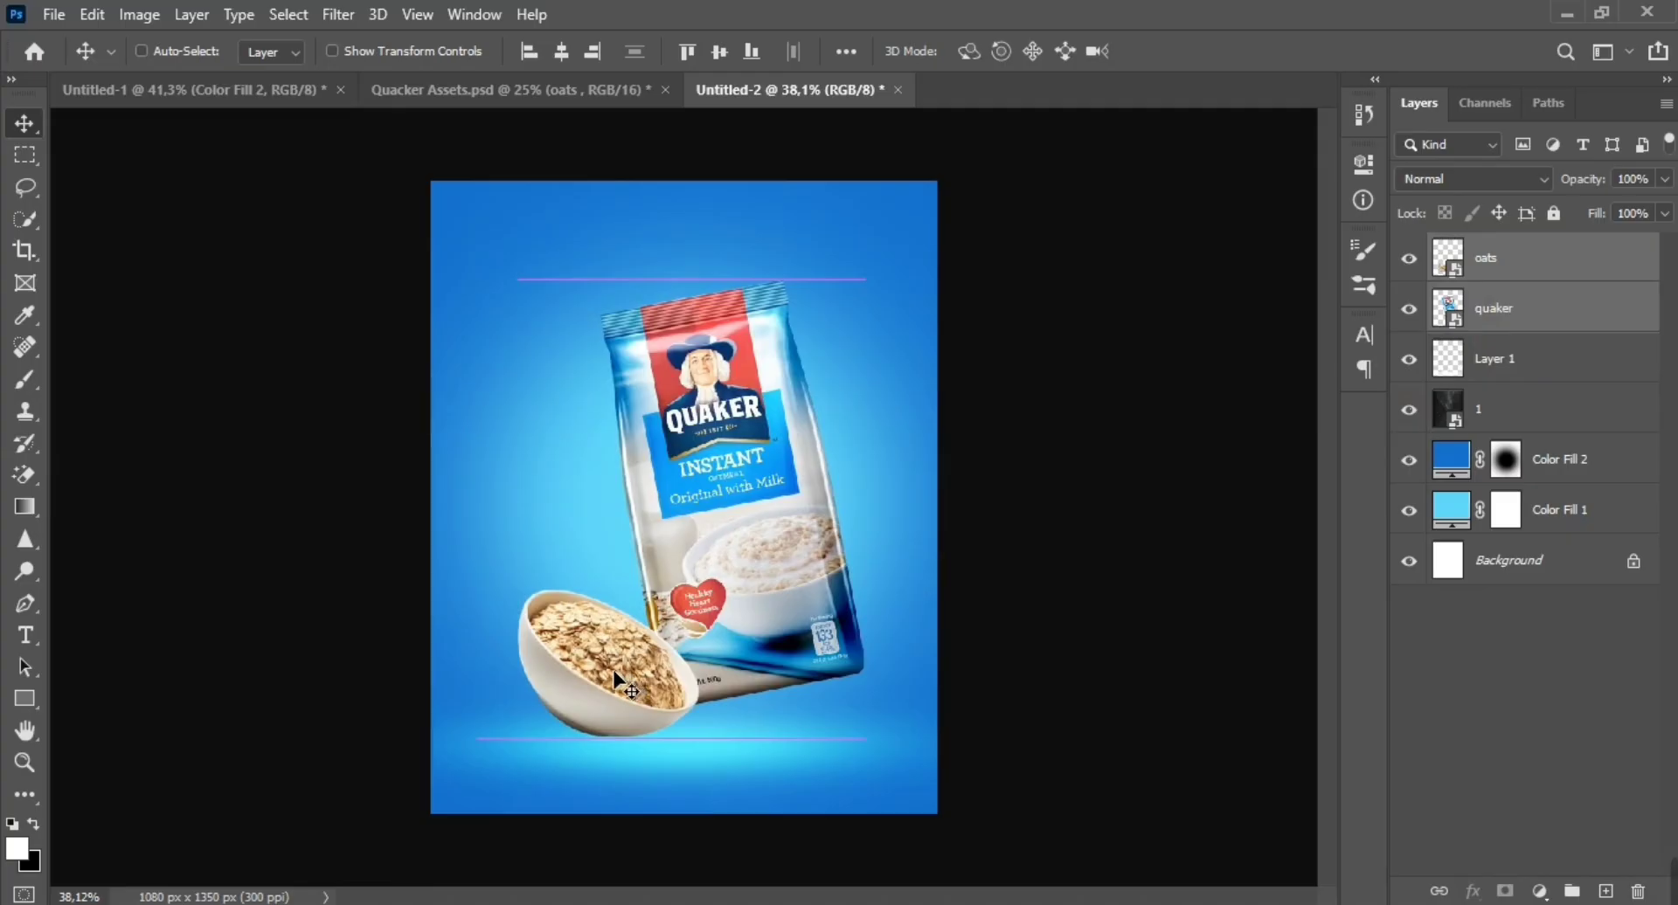
click(775, 636)
Step: Add a layer above Layer 1 and paint a flat black shadow with a 509 px brush beneath the package
click(1547, 367)
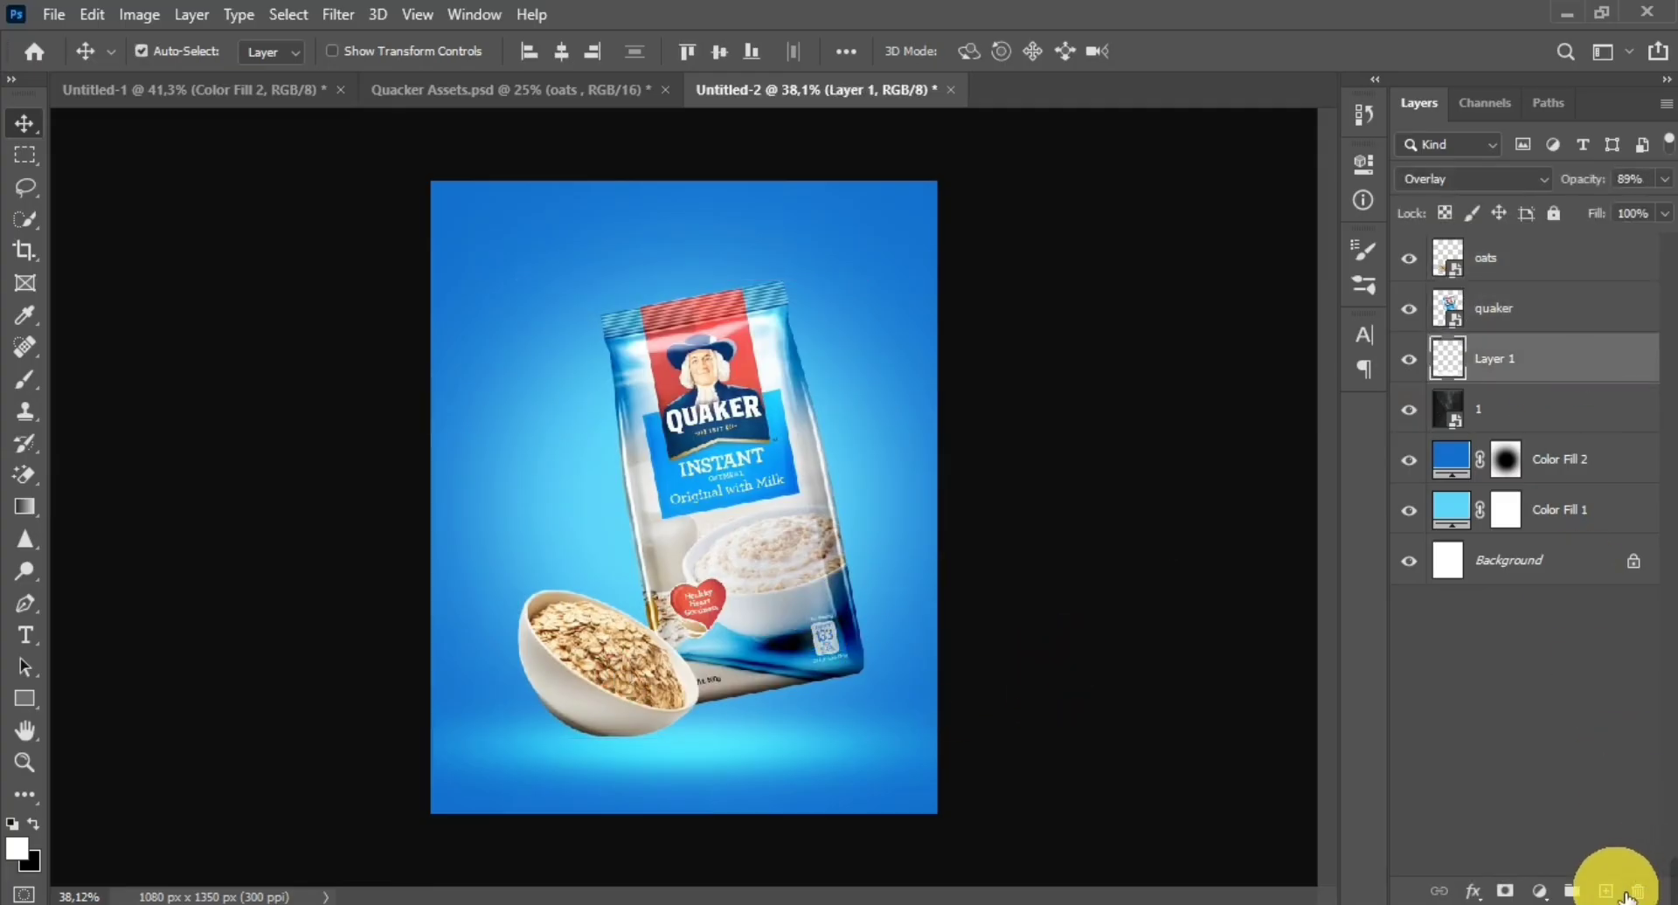
click(1605, 891)
click(33, 824)
click(25, 379)
alt+right_click(868, 741)
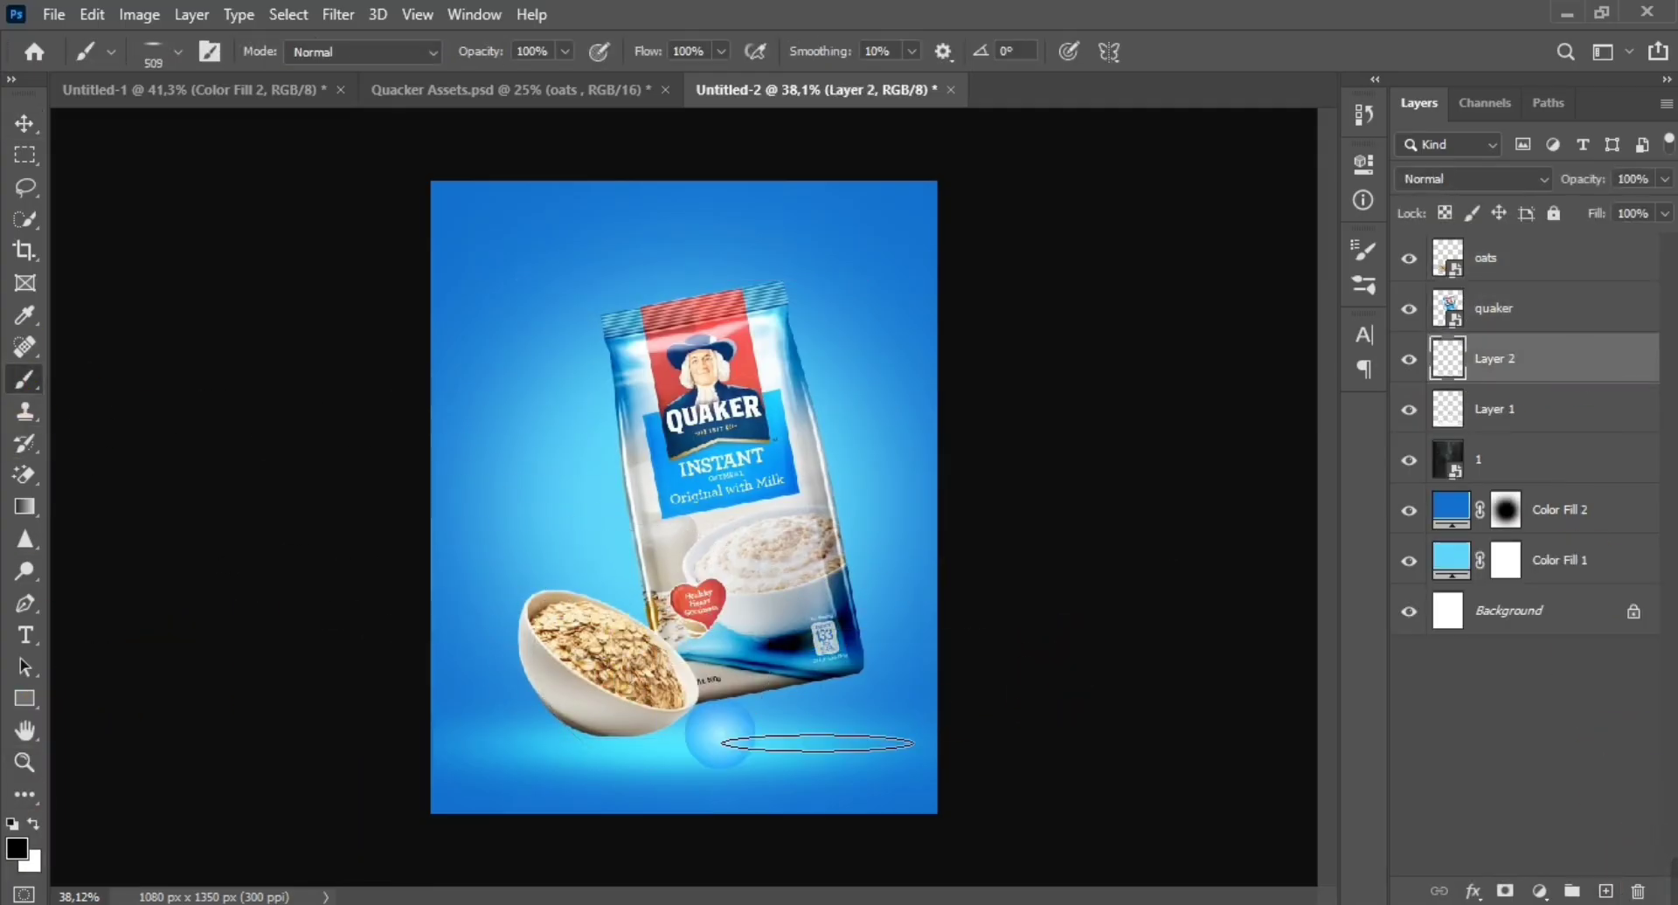
click(756, 734)
Step: Stretch the Layer 2 shadow taller and skew it to follow the package's tilted bottom edge
key(ctrl+t)
drag(752, 754, 757, 780)
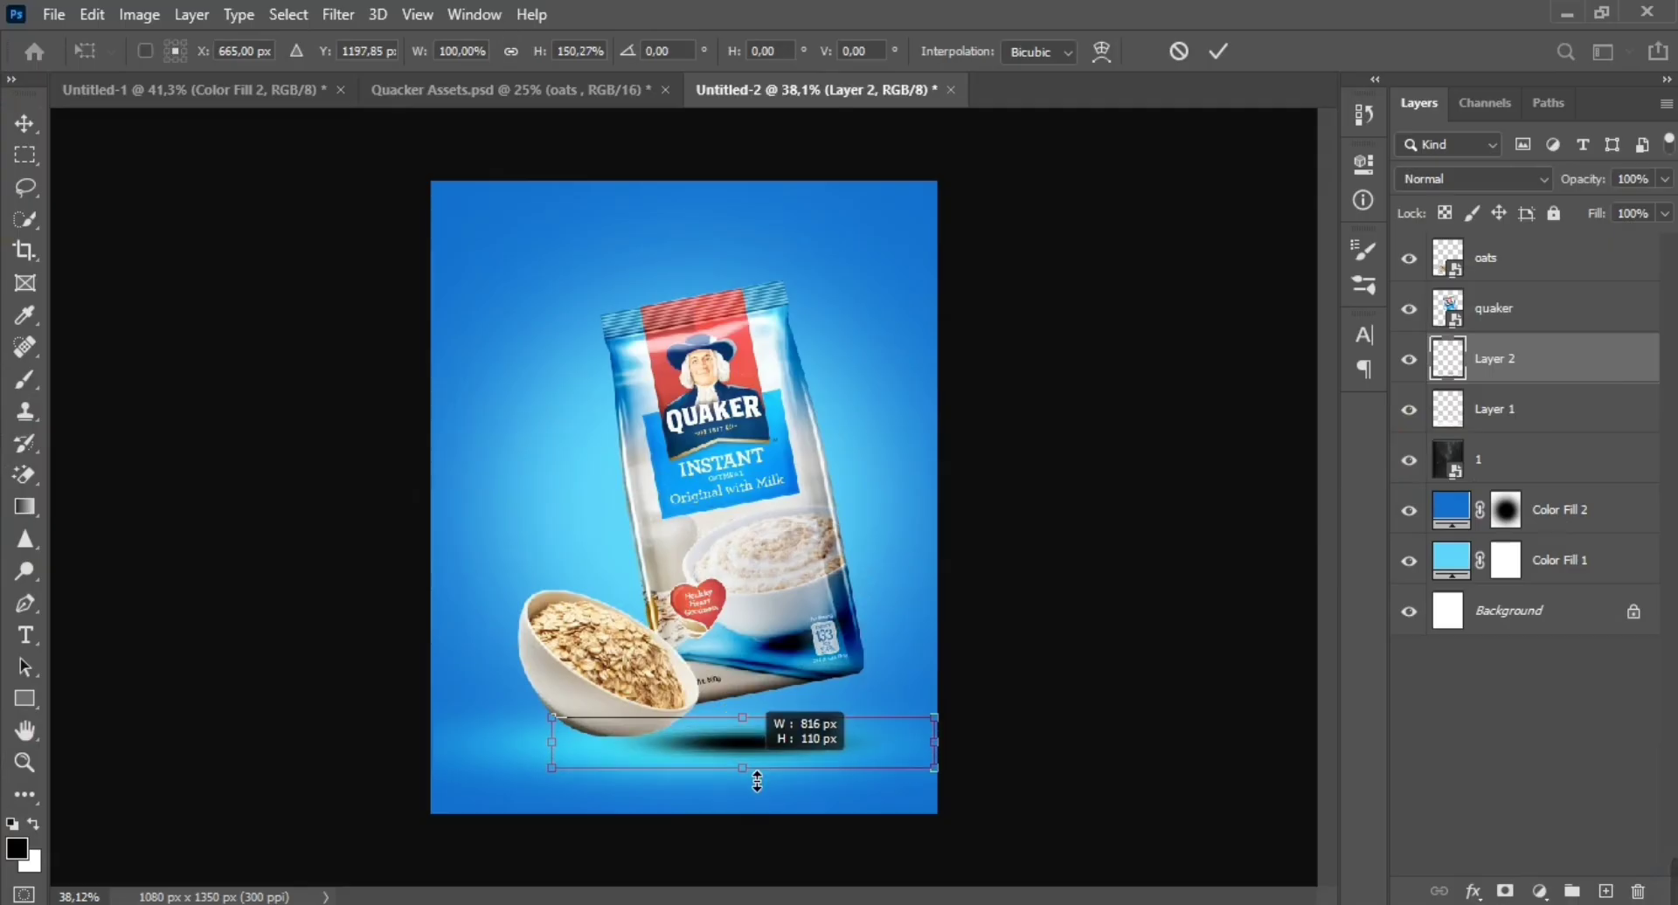
drag(934, 716, 1245, 553)
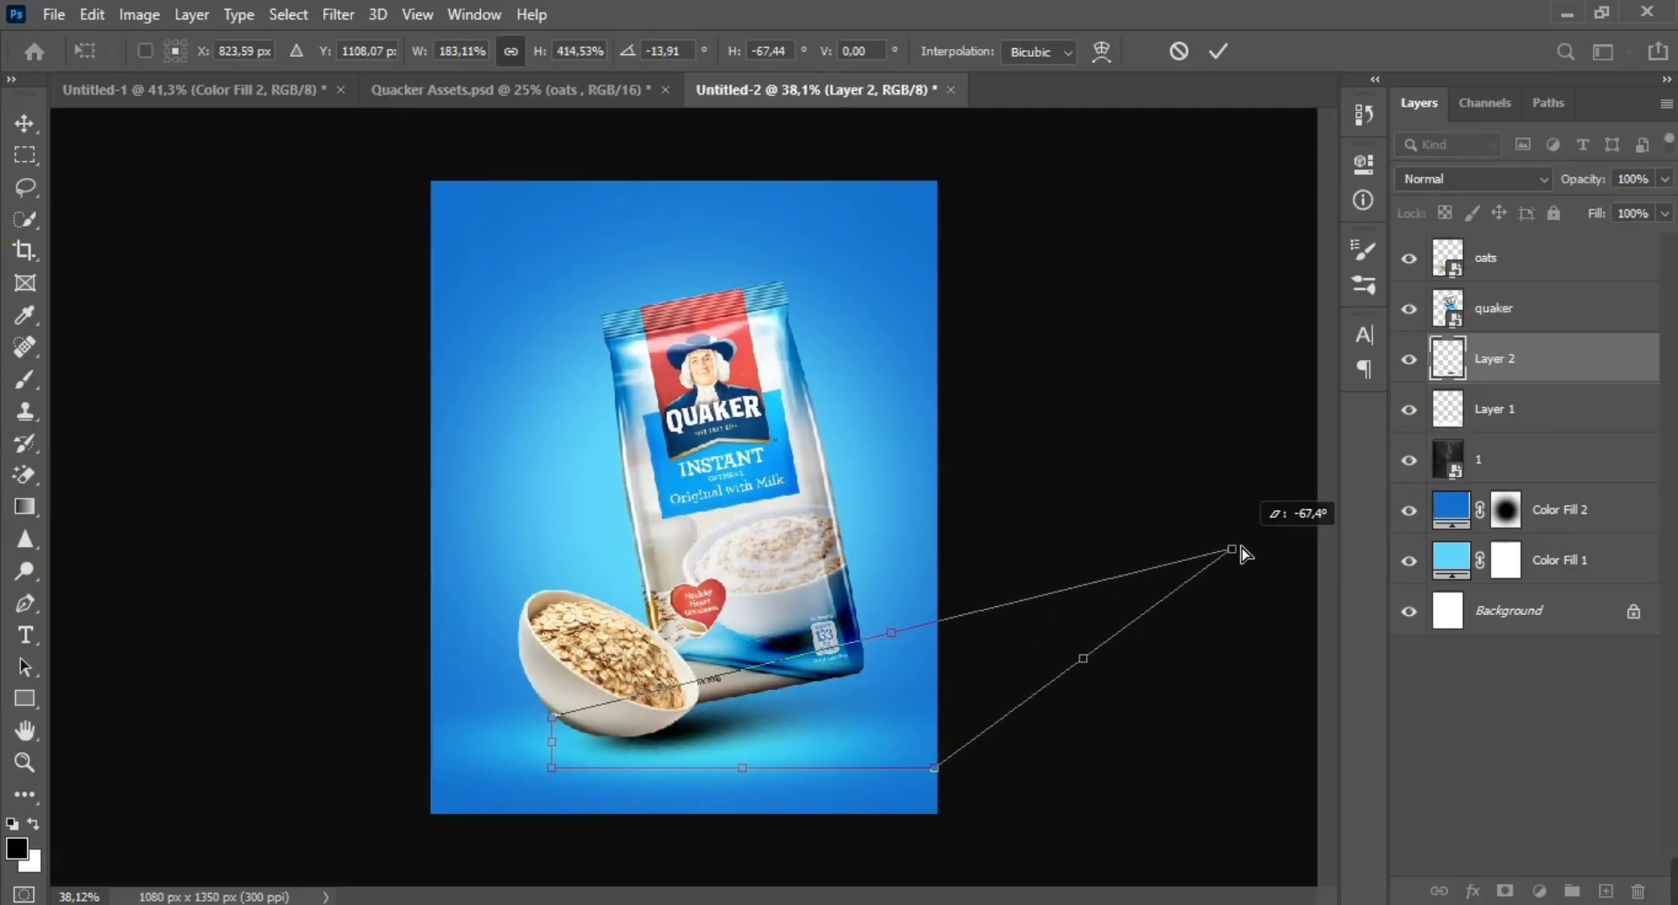
drag(802, 696, 804, 697)
drag(958, 630, 957, 651)
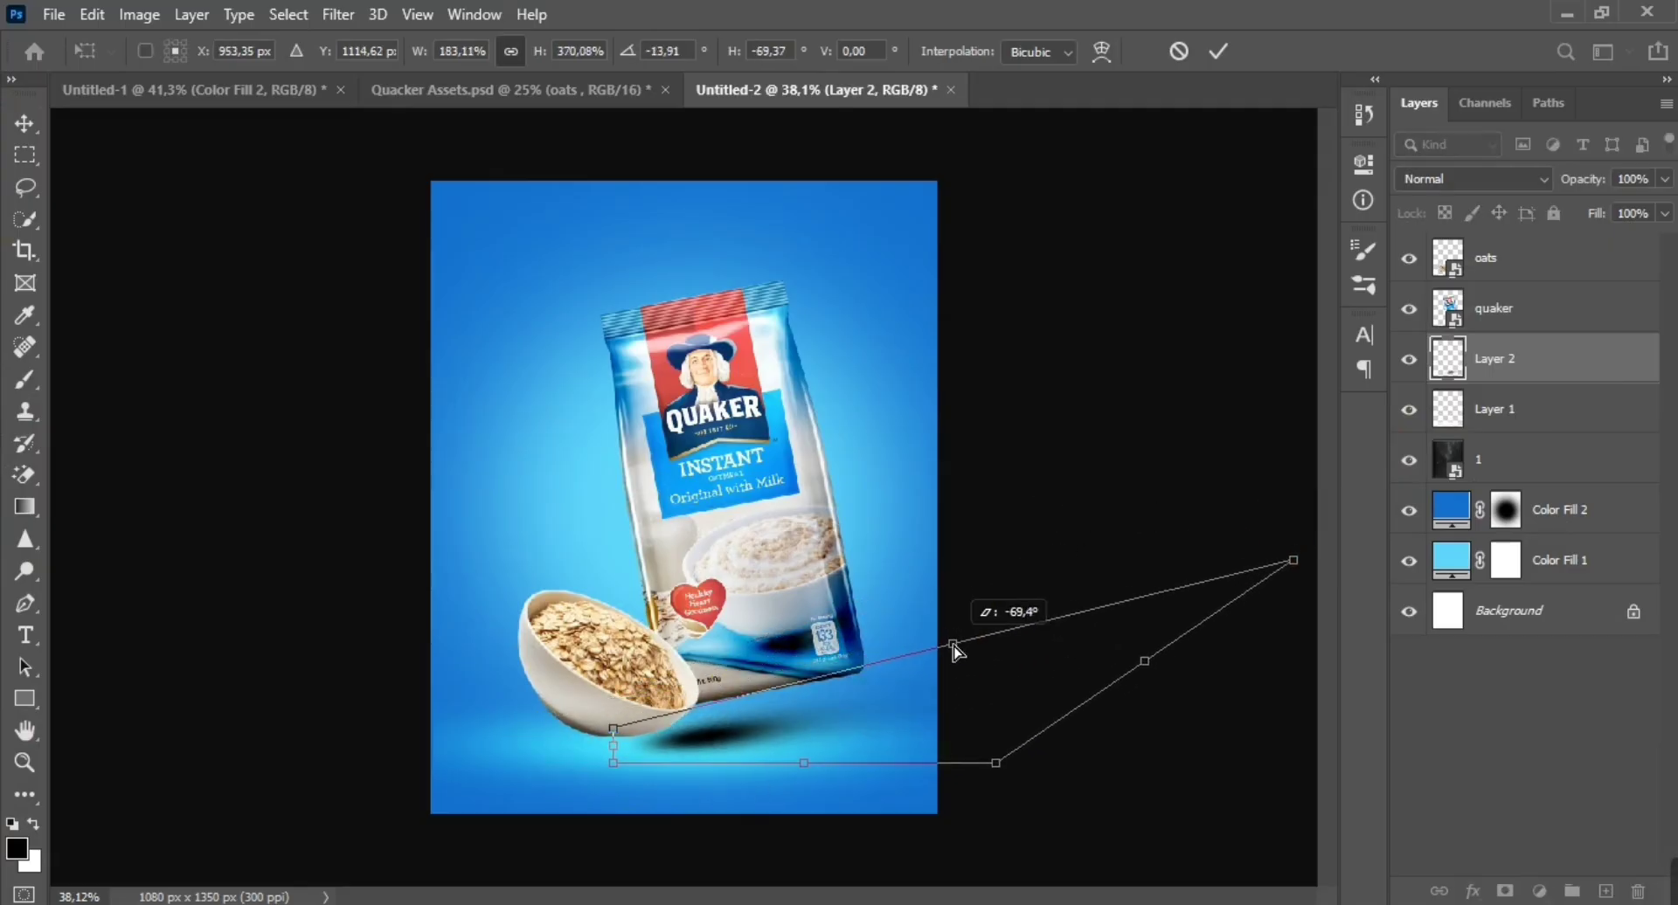
drag(806, 721, 832, 717)
Step: With the oats bowl hidden, flatten and widen the shadow beneath the package and lower the package slightly toward it
click(1497, 428)
click(1409, 260)
click(745, 734)
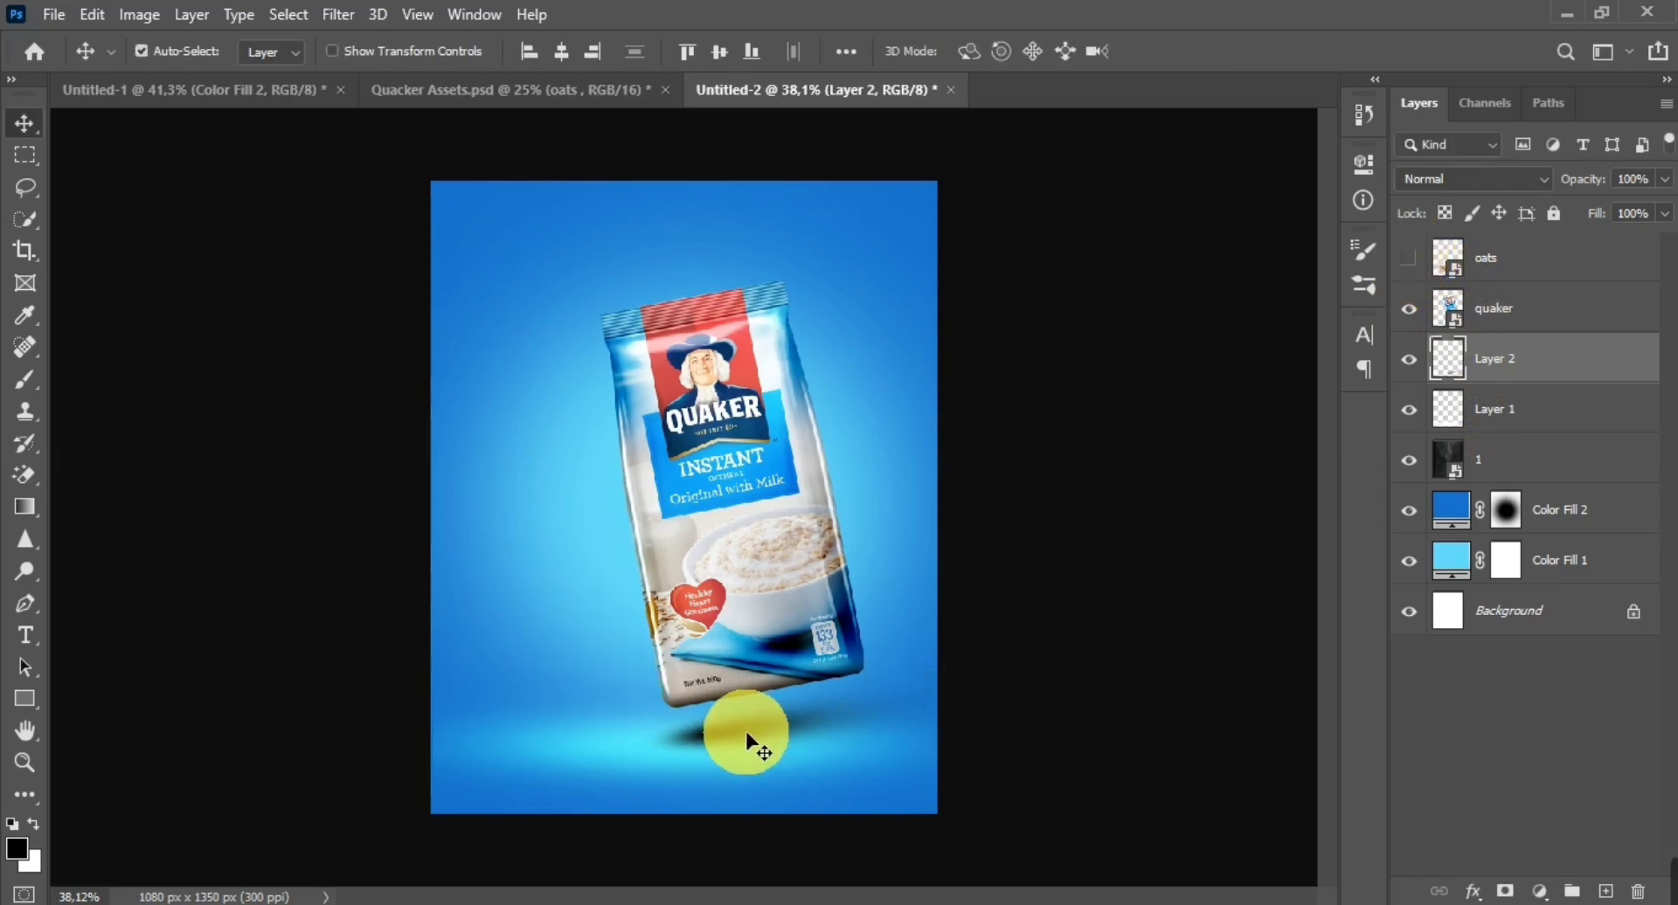
key(ctrl+t)
drag(908, 768, 908, 754)
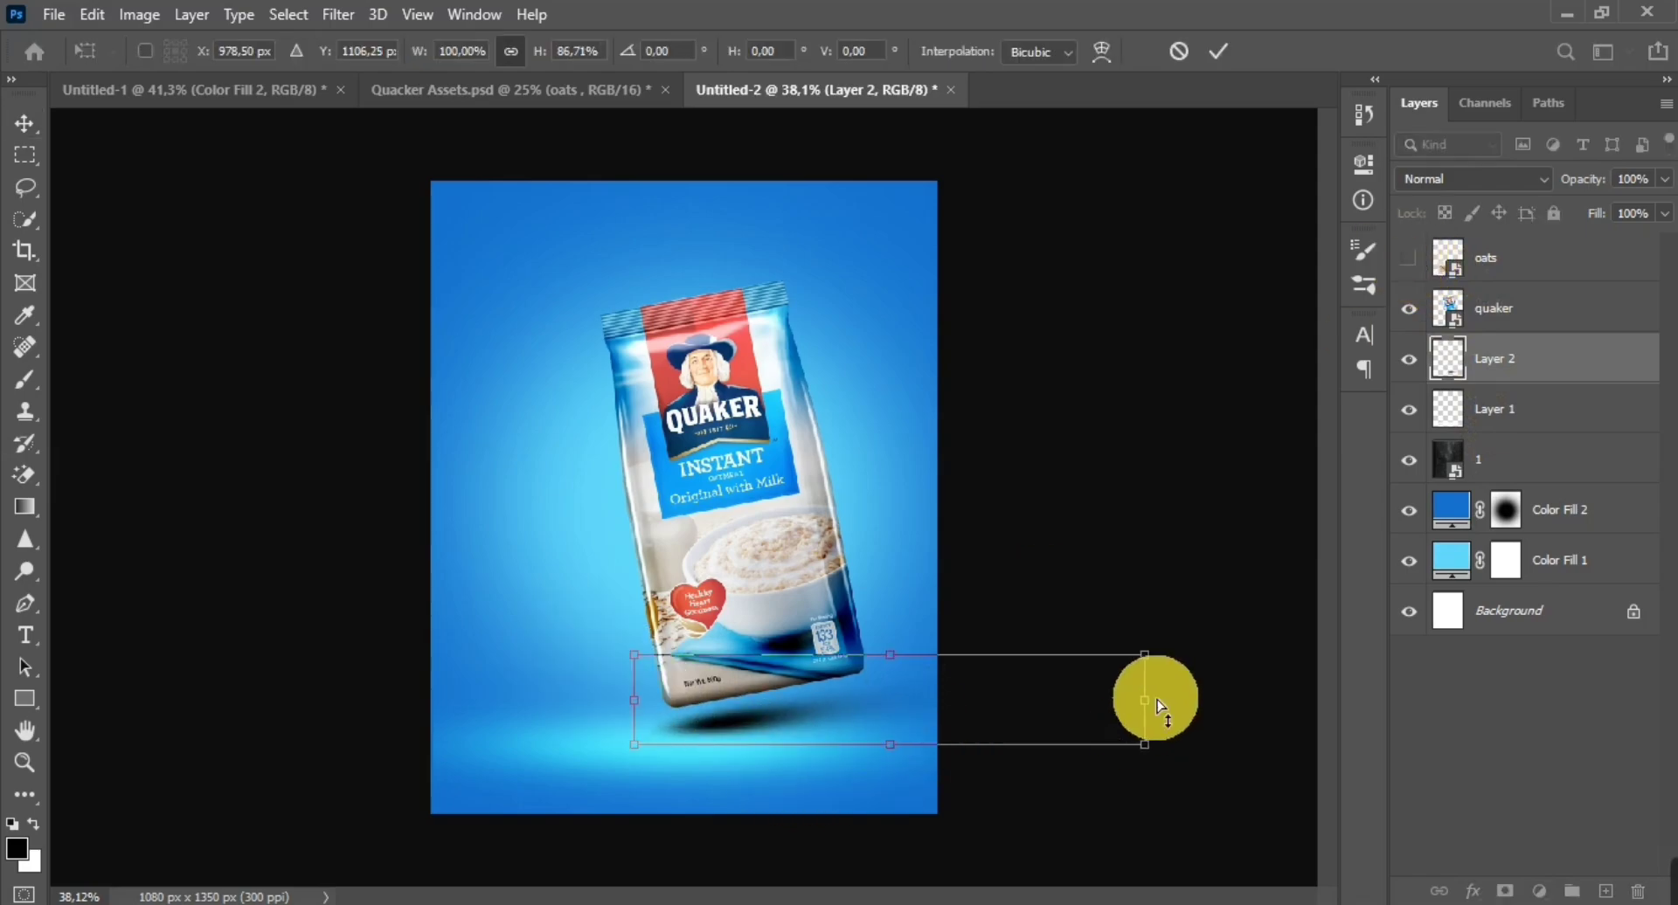
drag(1156, 699, 1254, 681)
drag(815, 718, 771, 735)
key(Return)
drag(769, 583, 769, 596)
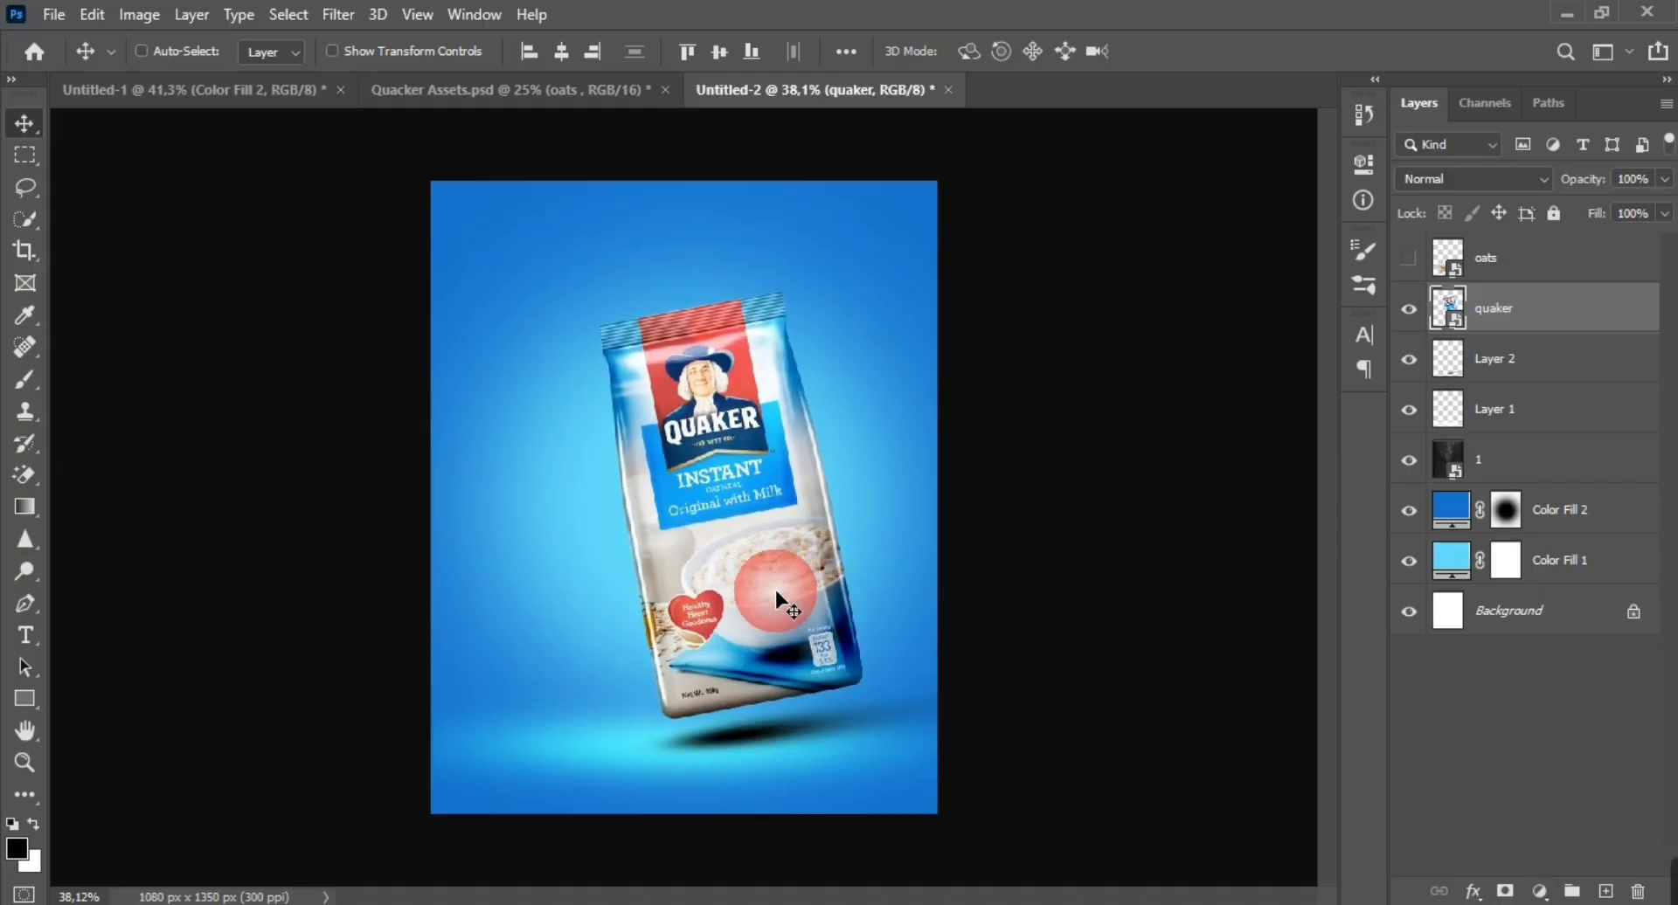
Step: Set the package shadow layer to Multiply blending with 69% fill
click(742, 752)
click(1489, 178)
click(1465, 273)
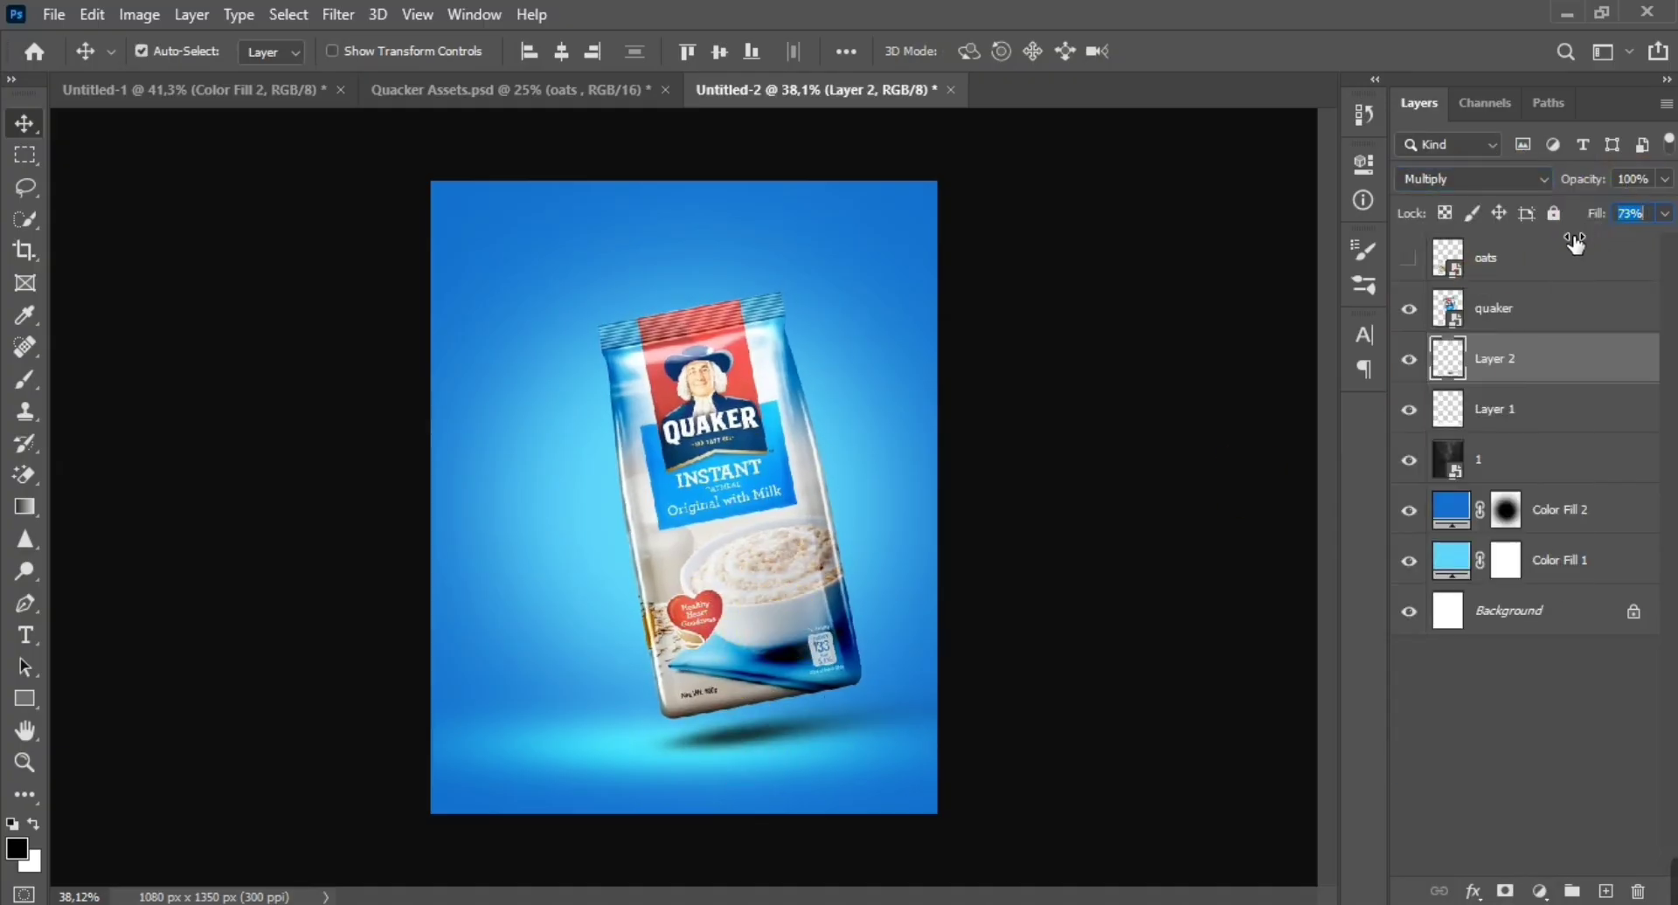
Step: Stretch the package shadow slightly downward and shift it a little to the left on the floor glow
key(ctrl+t)
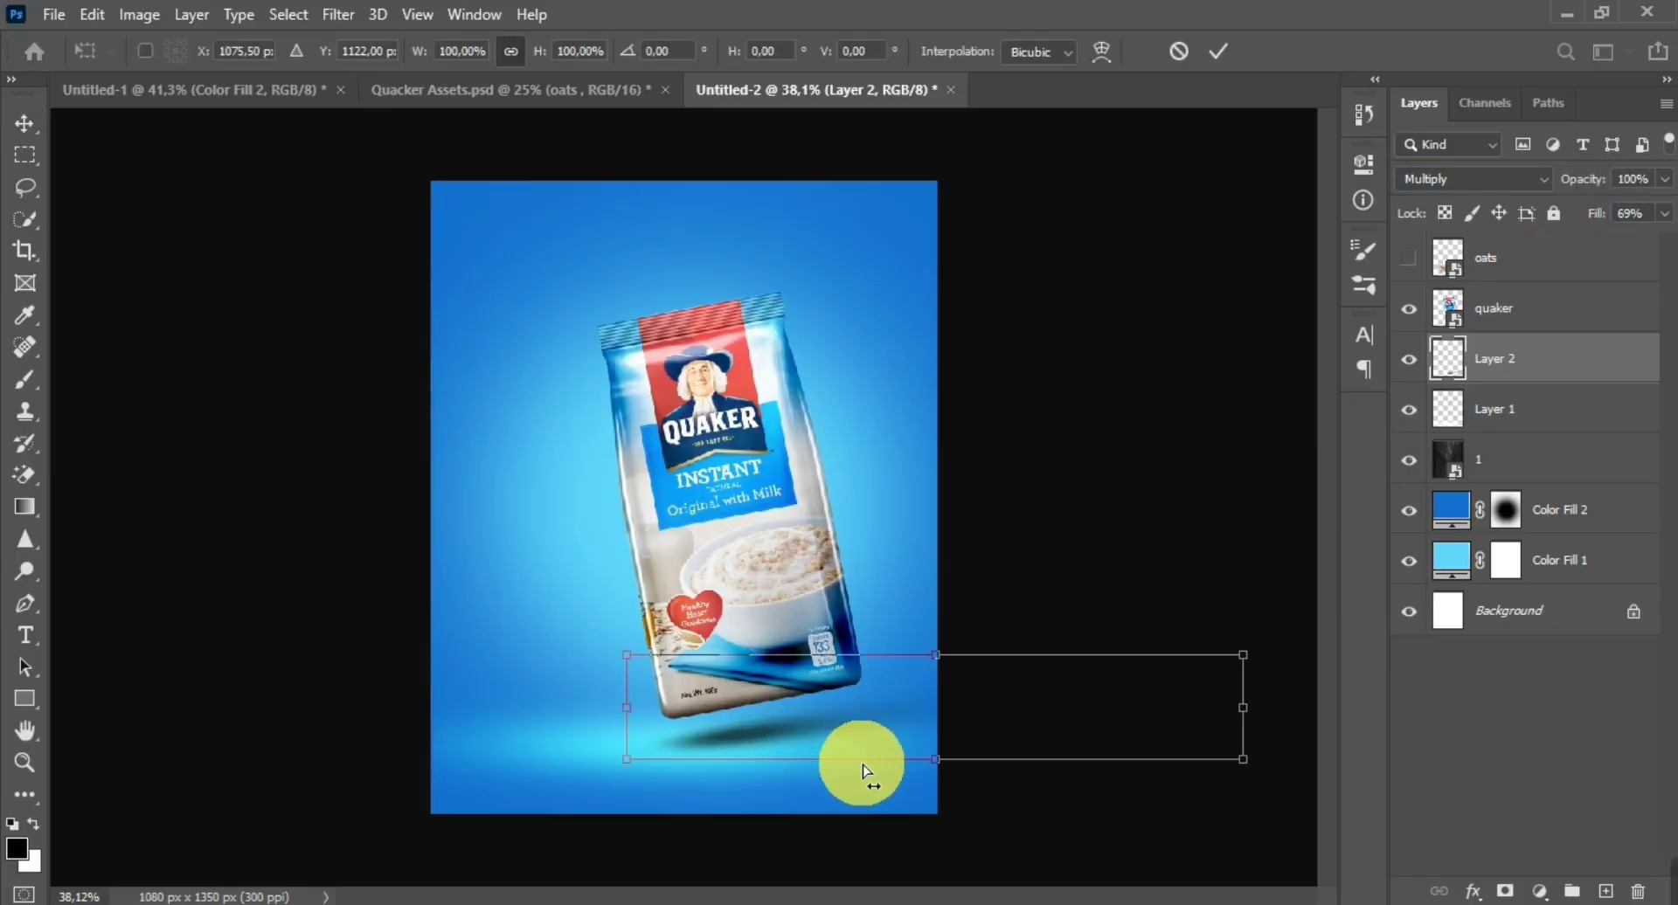
drag(934, 784, 934, 791)
drag(988, 617, 993, 614)
key(Return)
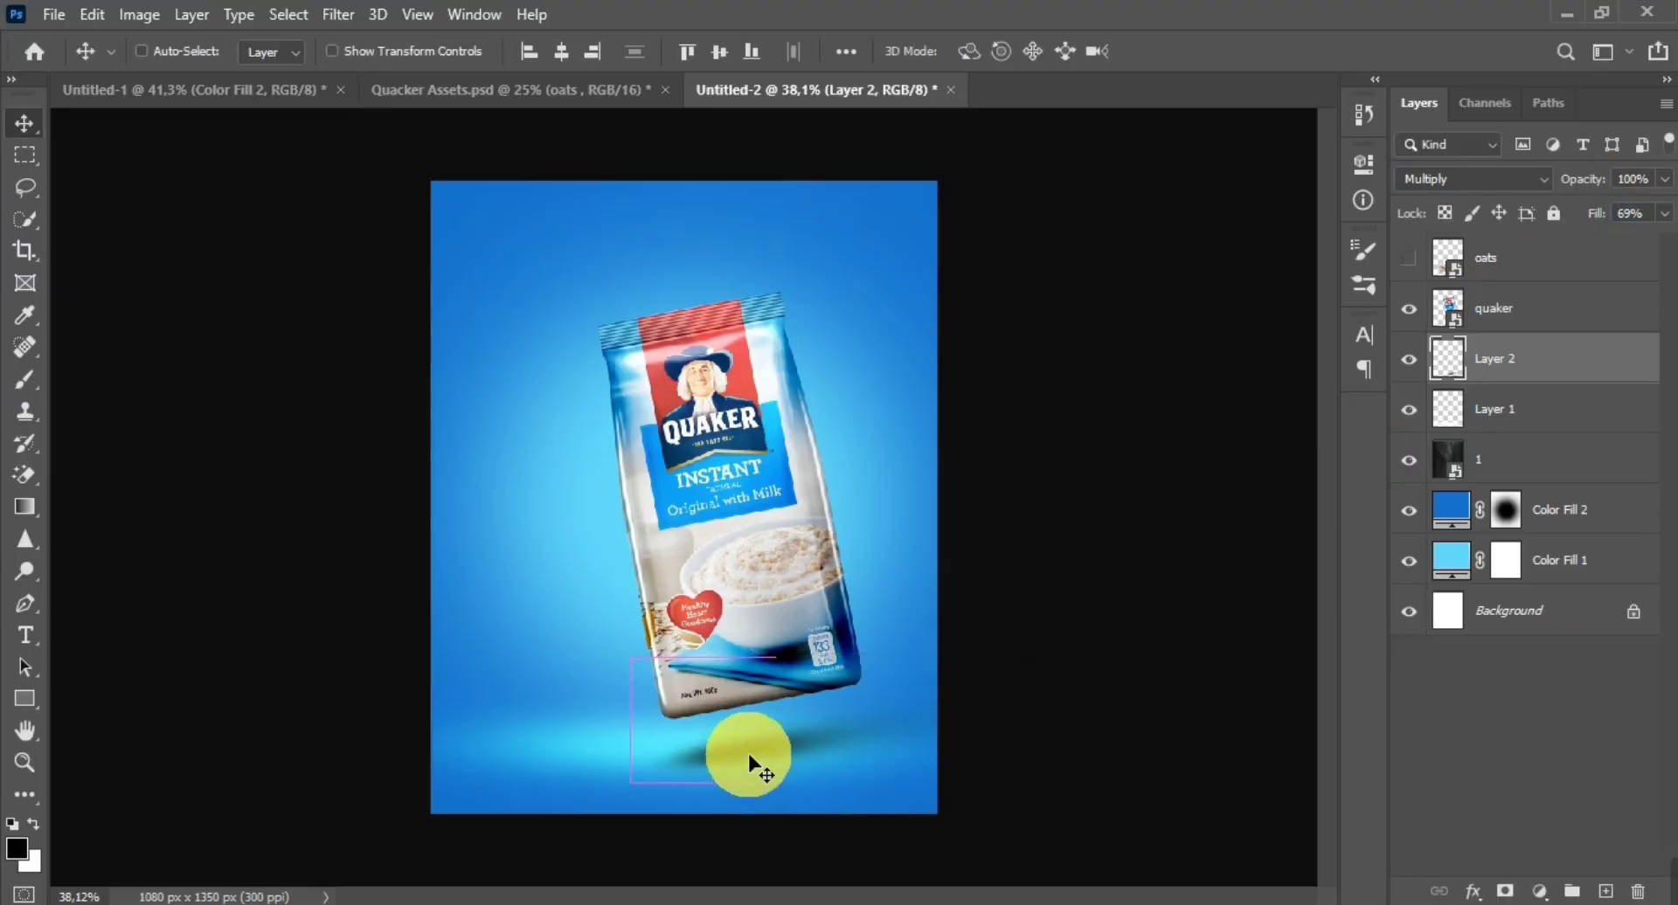
drag(751, 753, 740, 753)
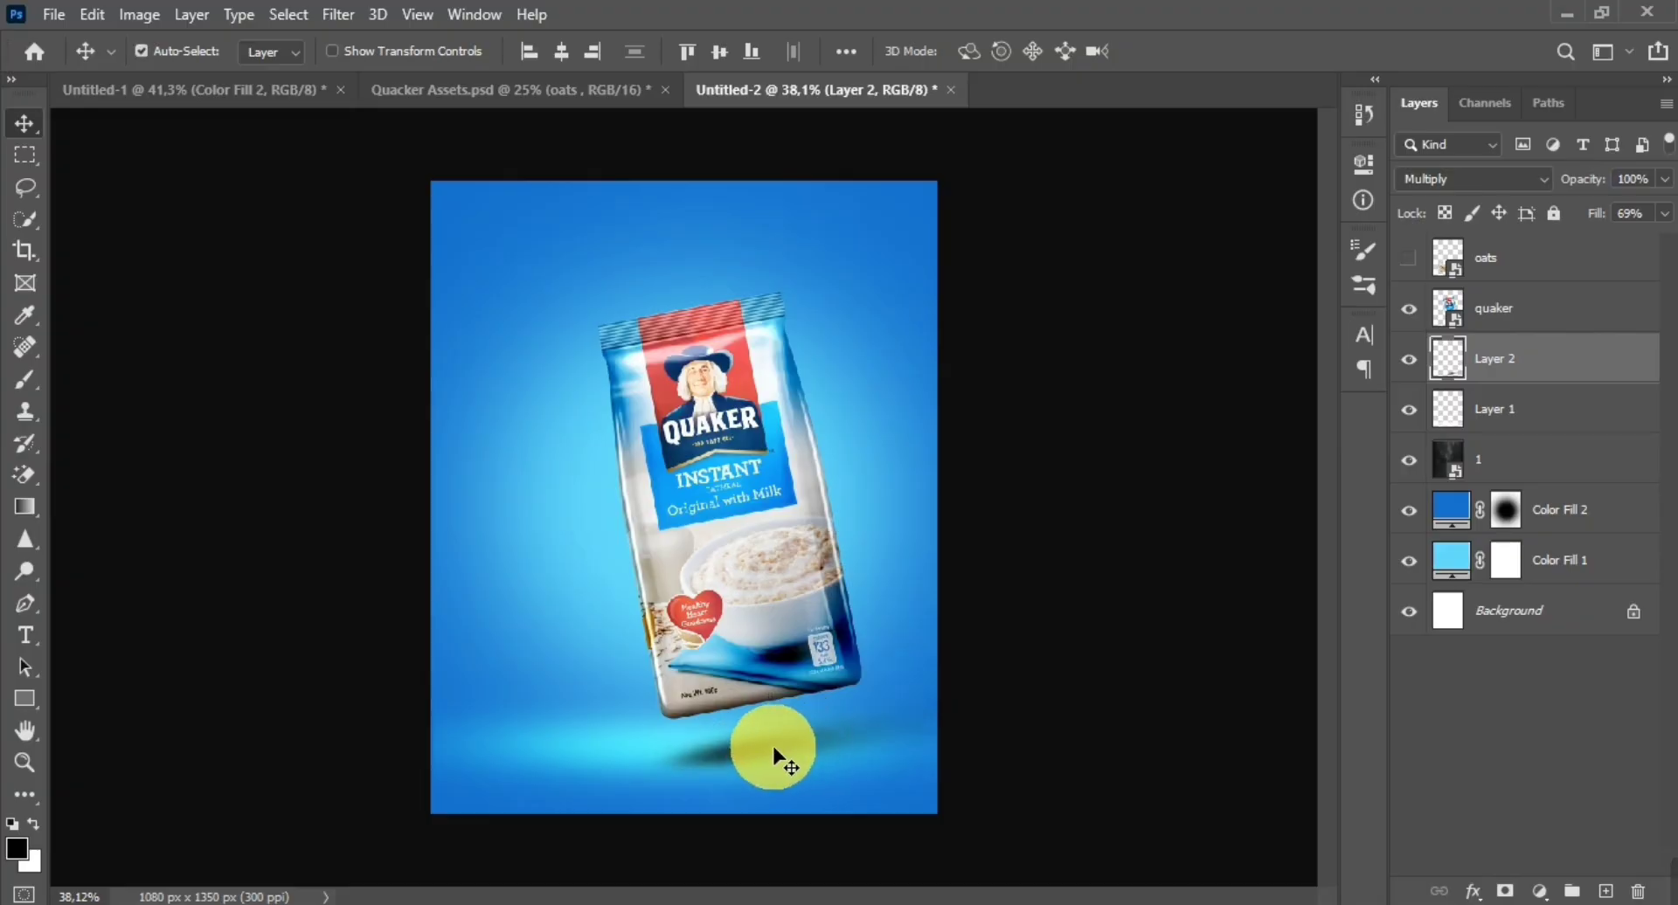
Step: Show the oats bowl again, duplicate the package shadow layer and flip the copy horizontally
scroll(793, 626, down, 3)
scroll(795, 656, up, 2)
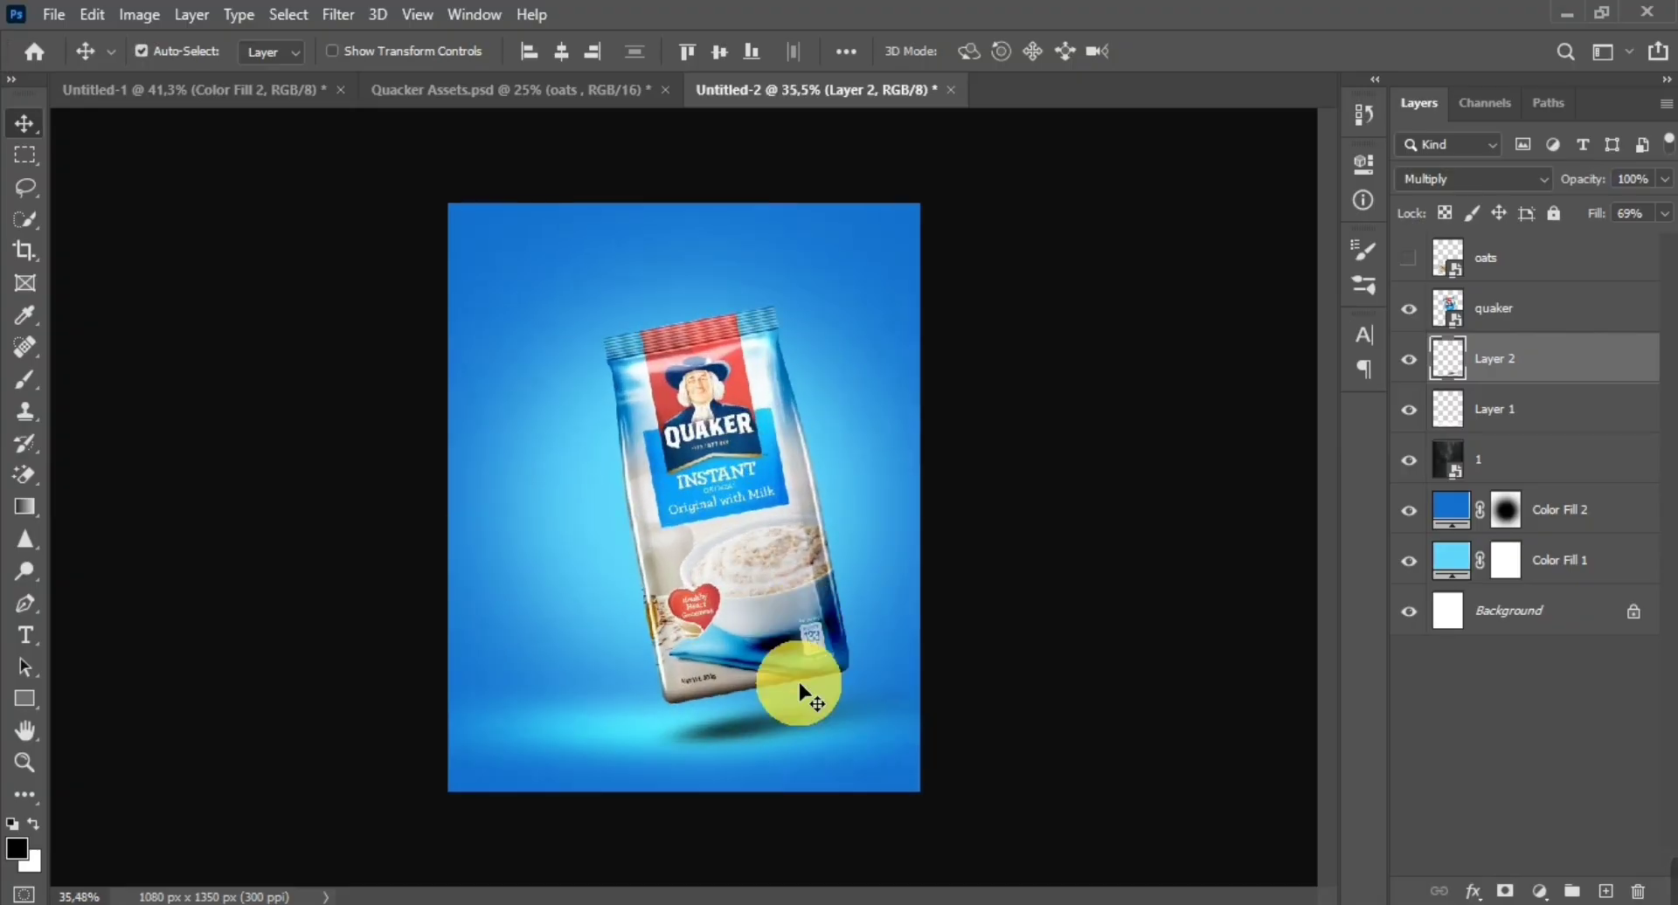
click(1404, 264)
click(1496, 267)
ctrl+click(758, 727)
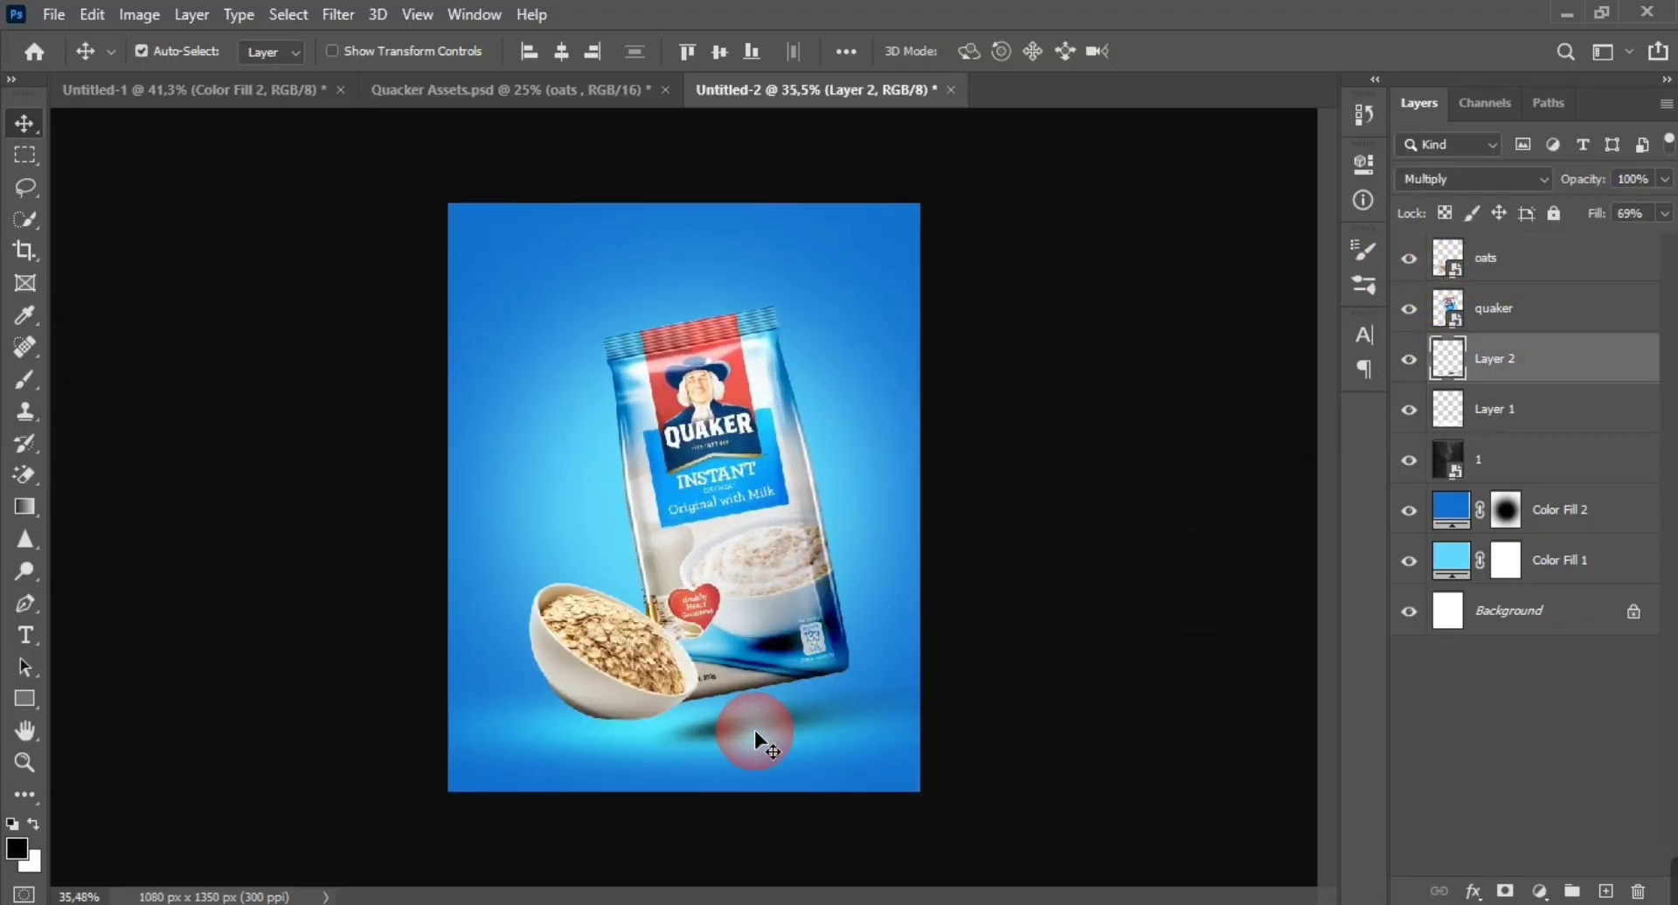
key(ctrl+j)
key(ctrl+t)
right_click(758, 725)
click(817, 685)
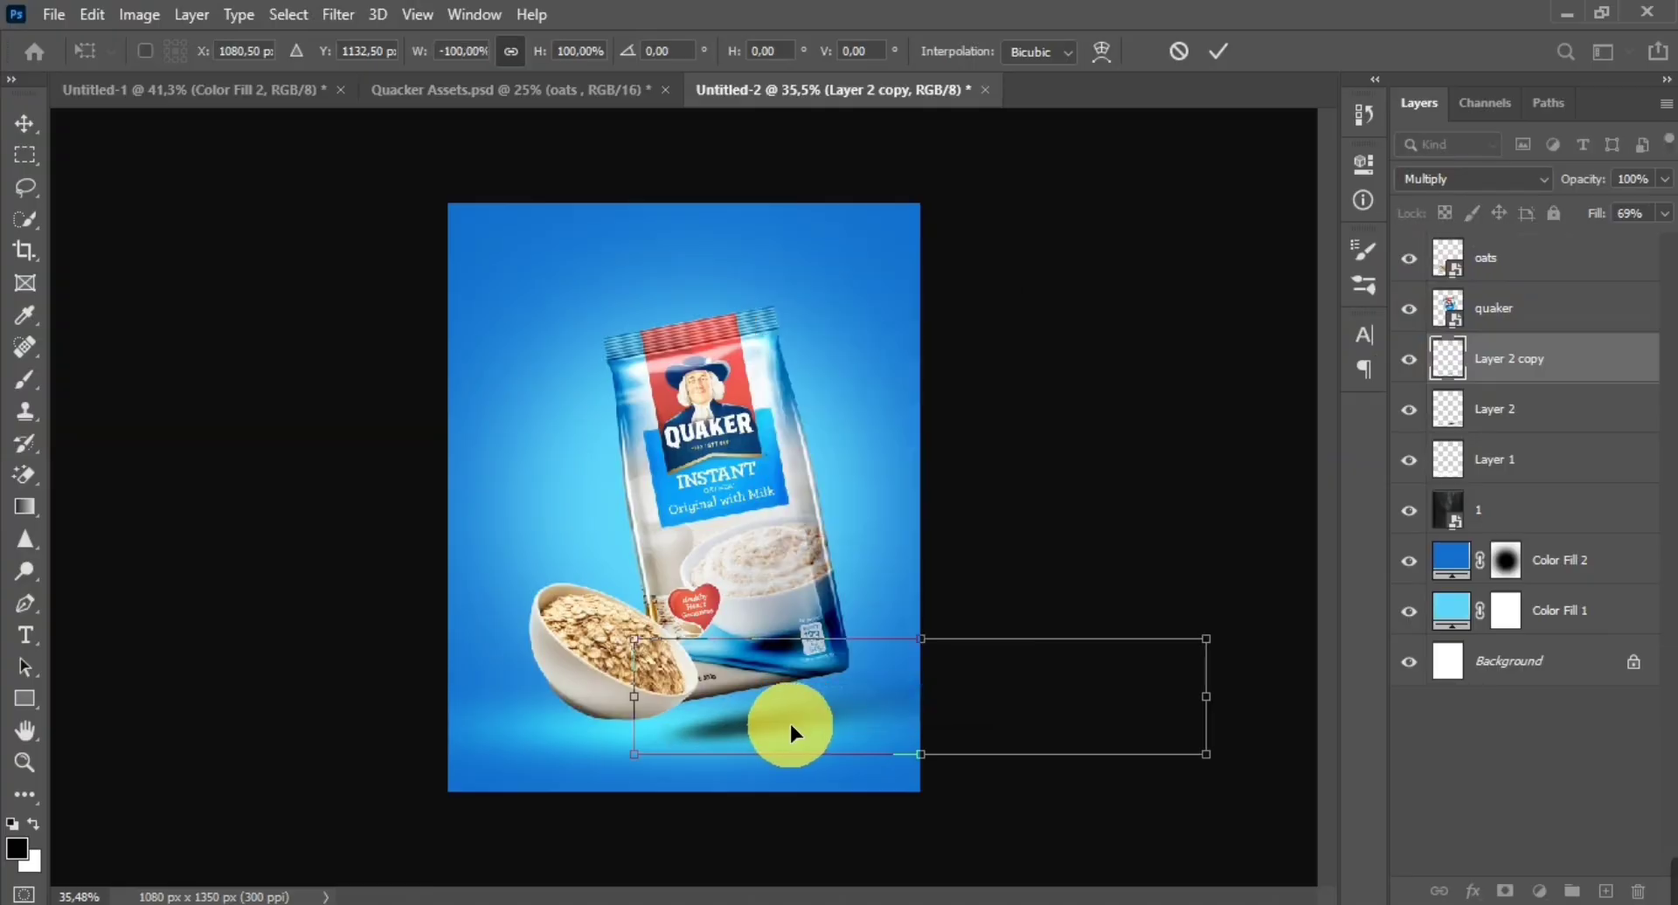
Step: Move the flipped shadow copy beneath the oats bowl and narrow it to about 68% width with a slight distortion
drag(791, 725, 339, 725)
drag(628, 731, 572, 745)
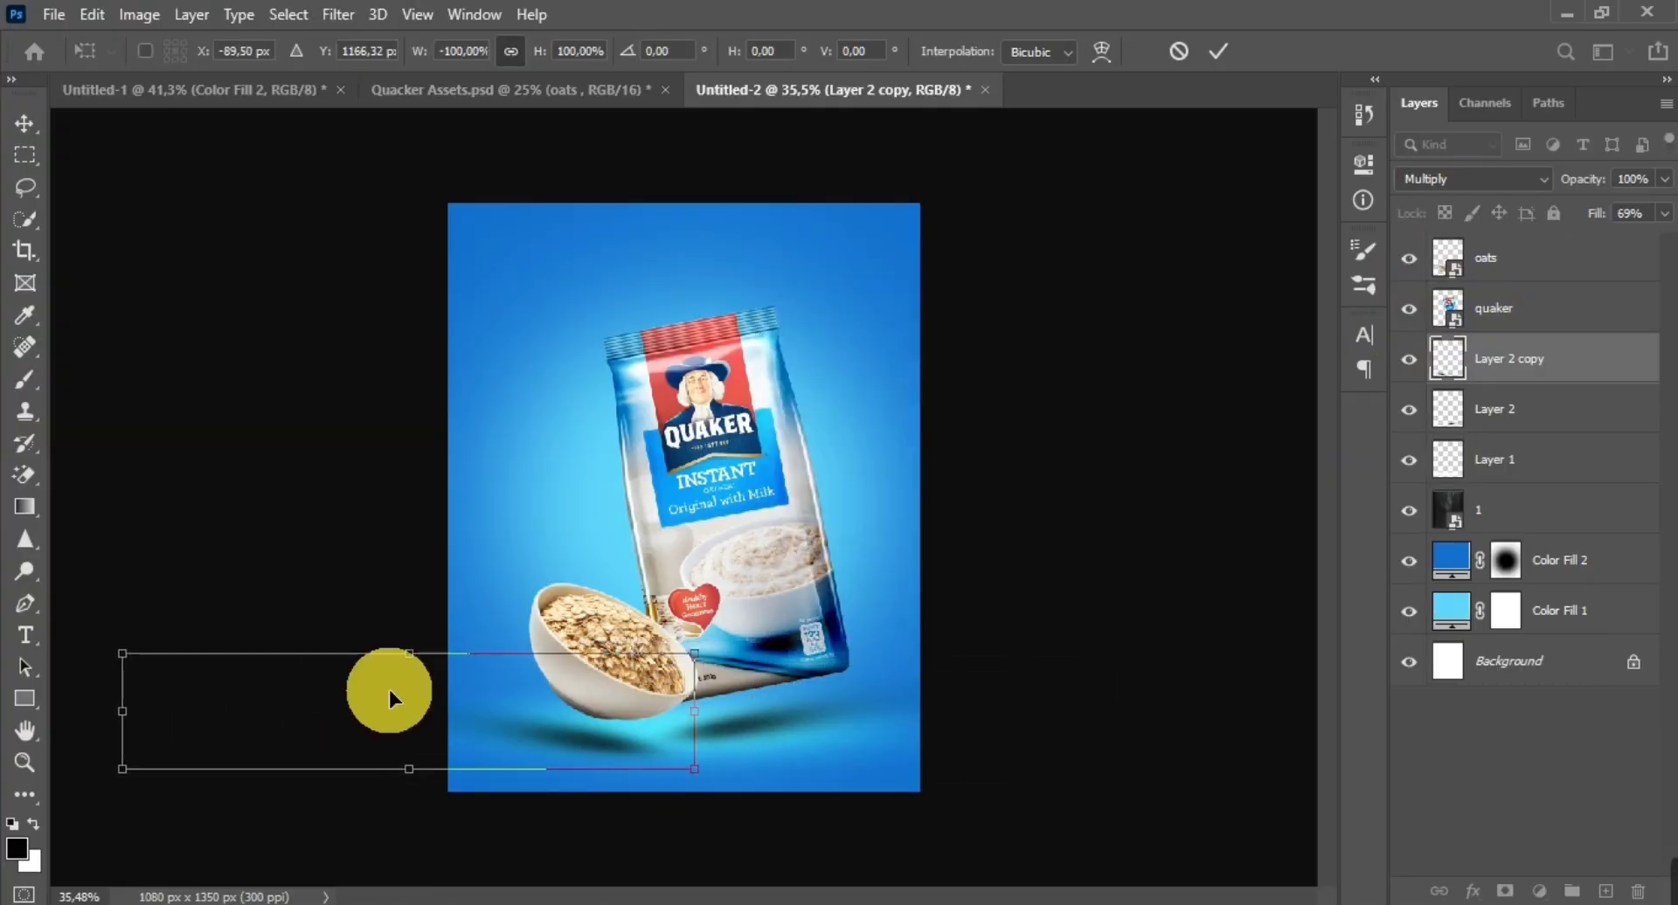
drag(155, 654, 289, 661)
drag(197, 778, 311, 771)
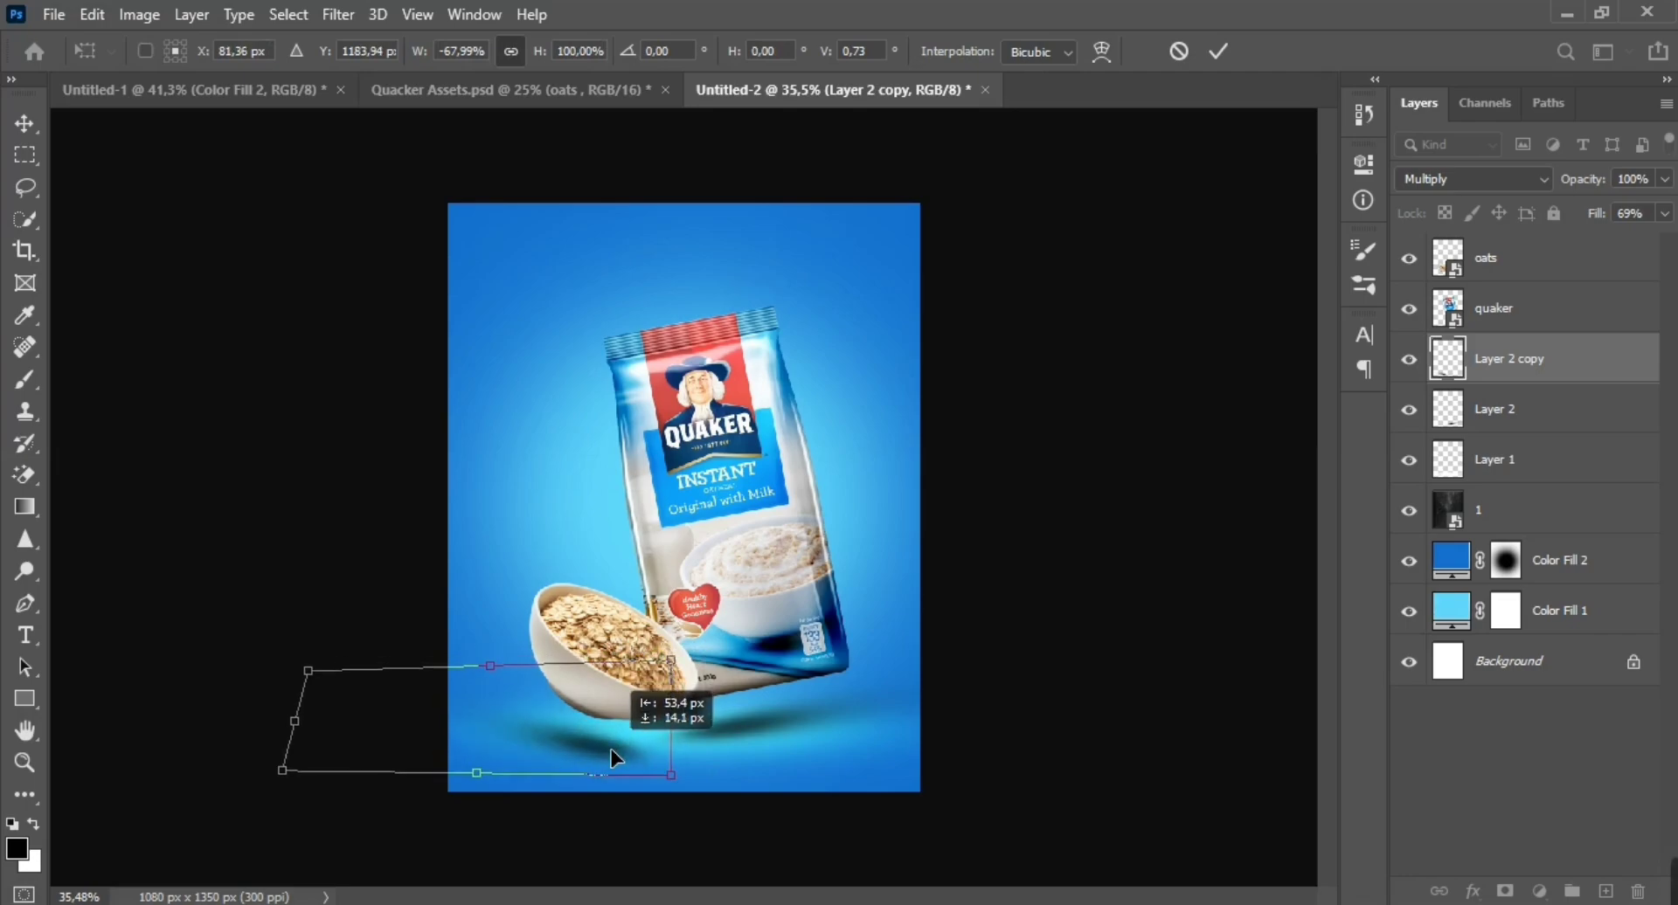
click(767, 706)
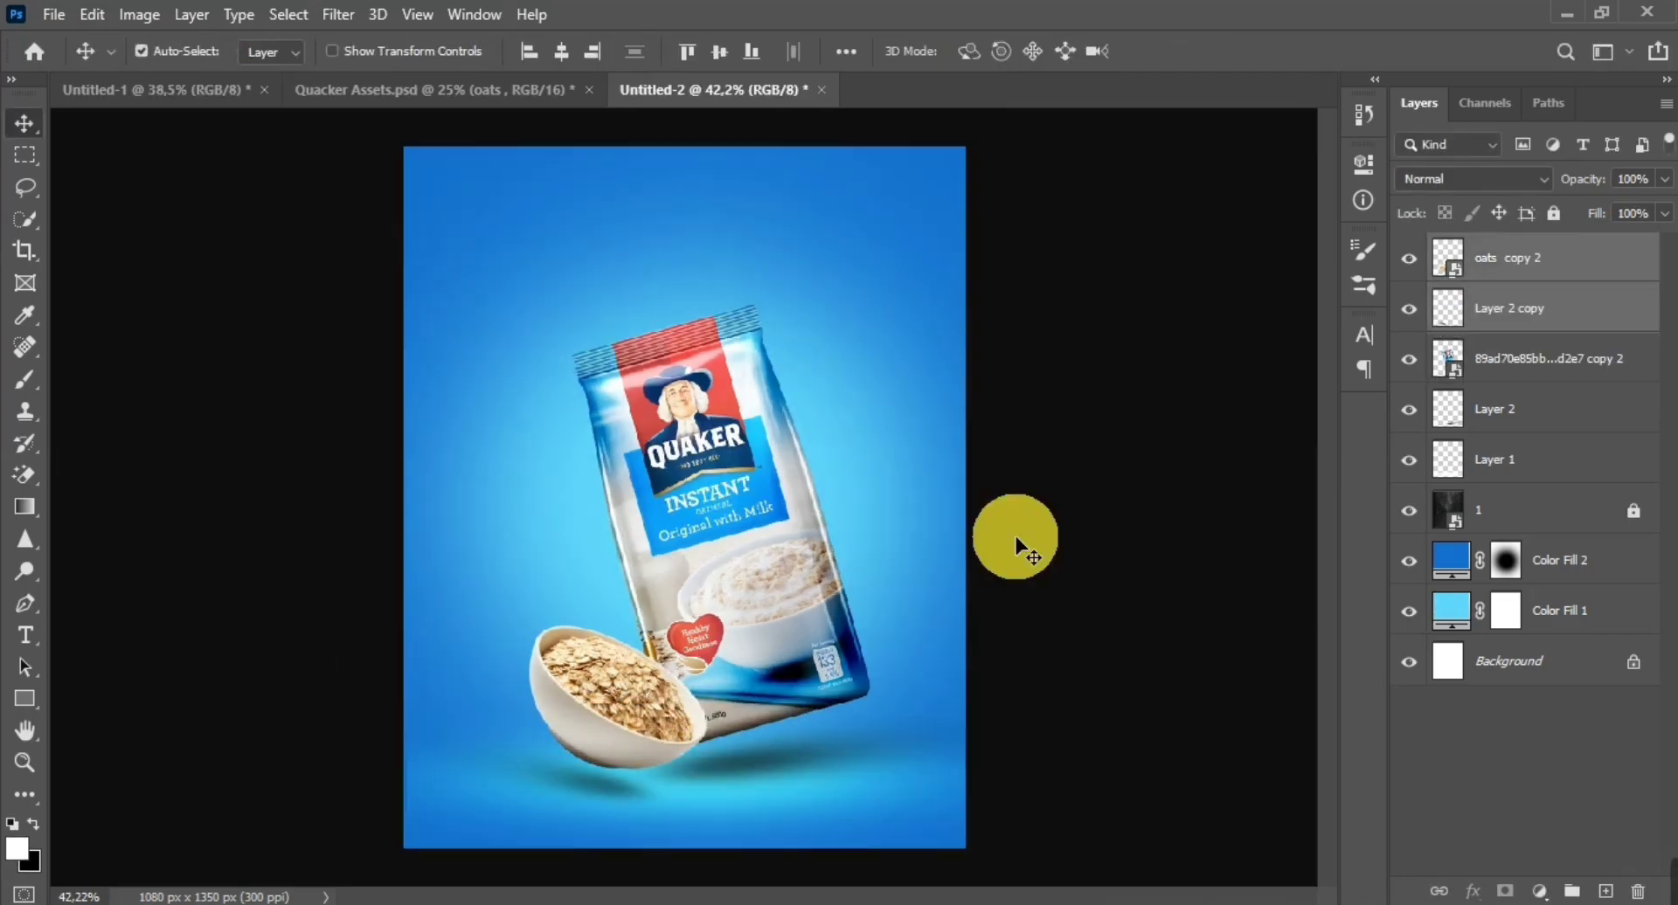
Step: Add an Exposure adjustment layer clipped to the package and lower its exposure to darken the package
click(817, 543)
click(1545, 882)
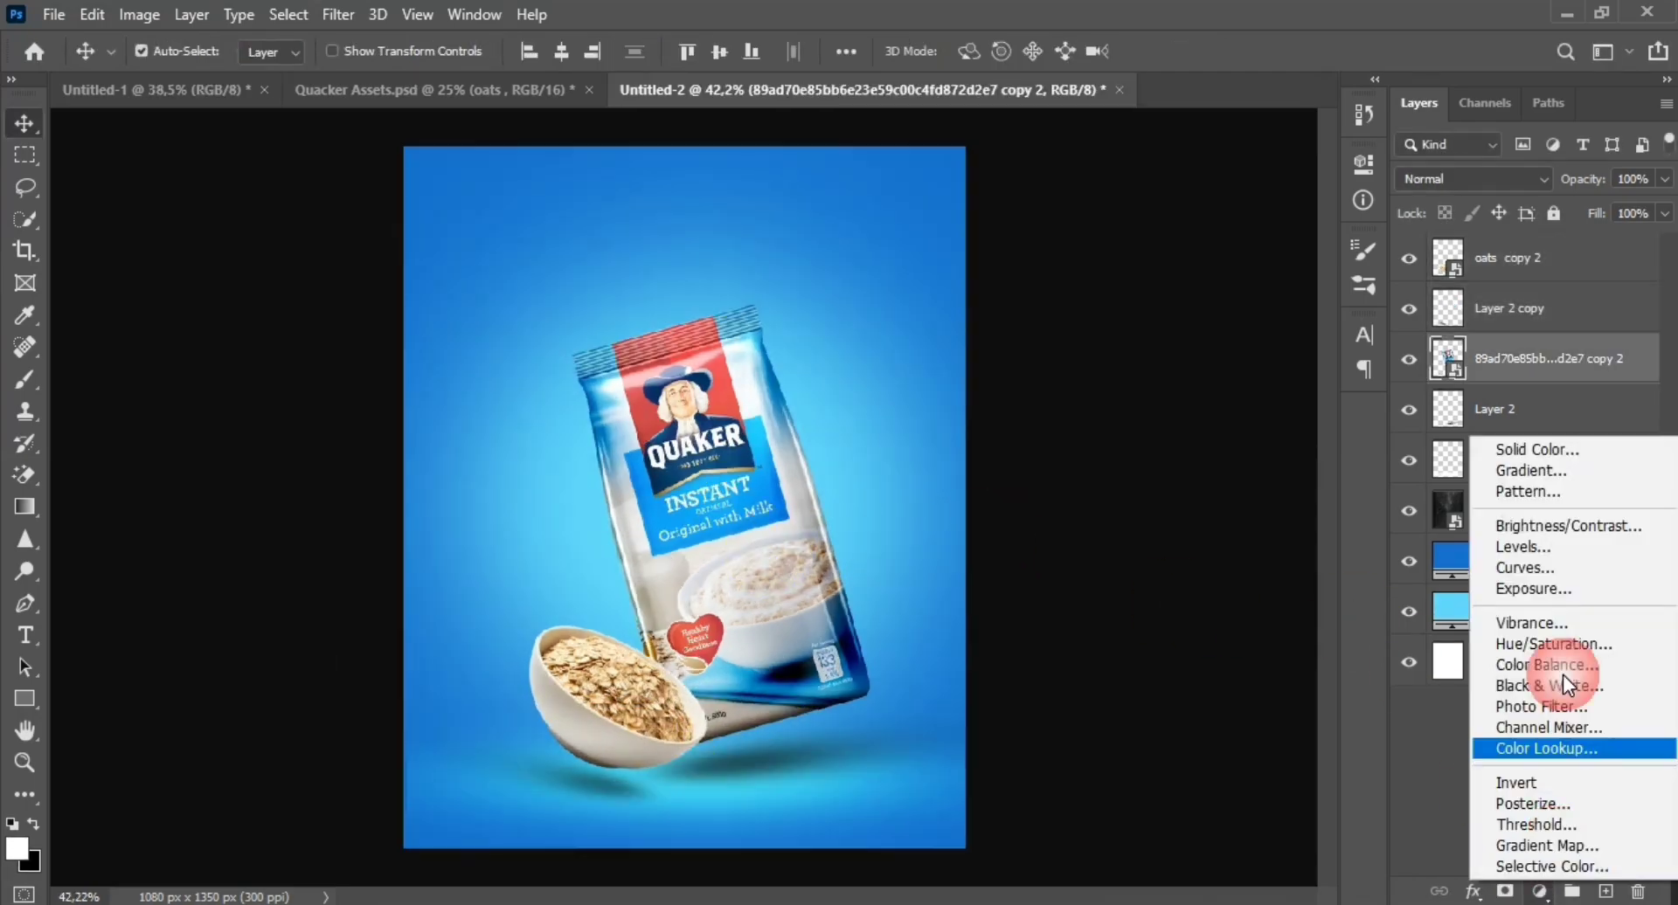
click(1529, 587)
drag(1154, 298, 1064, 300)
click(1295, 155)
Step: Invert the Exposure mask and paint white with the soft brush to darken the package where the oats bowl overlaps it
key(ctrl+i)
key(b)
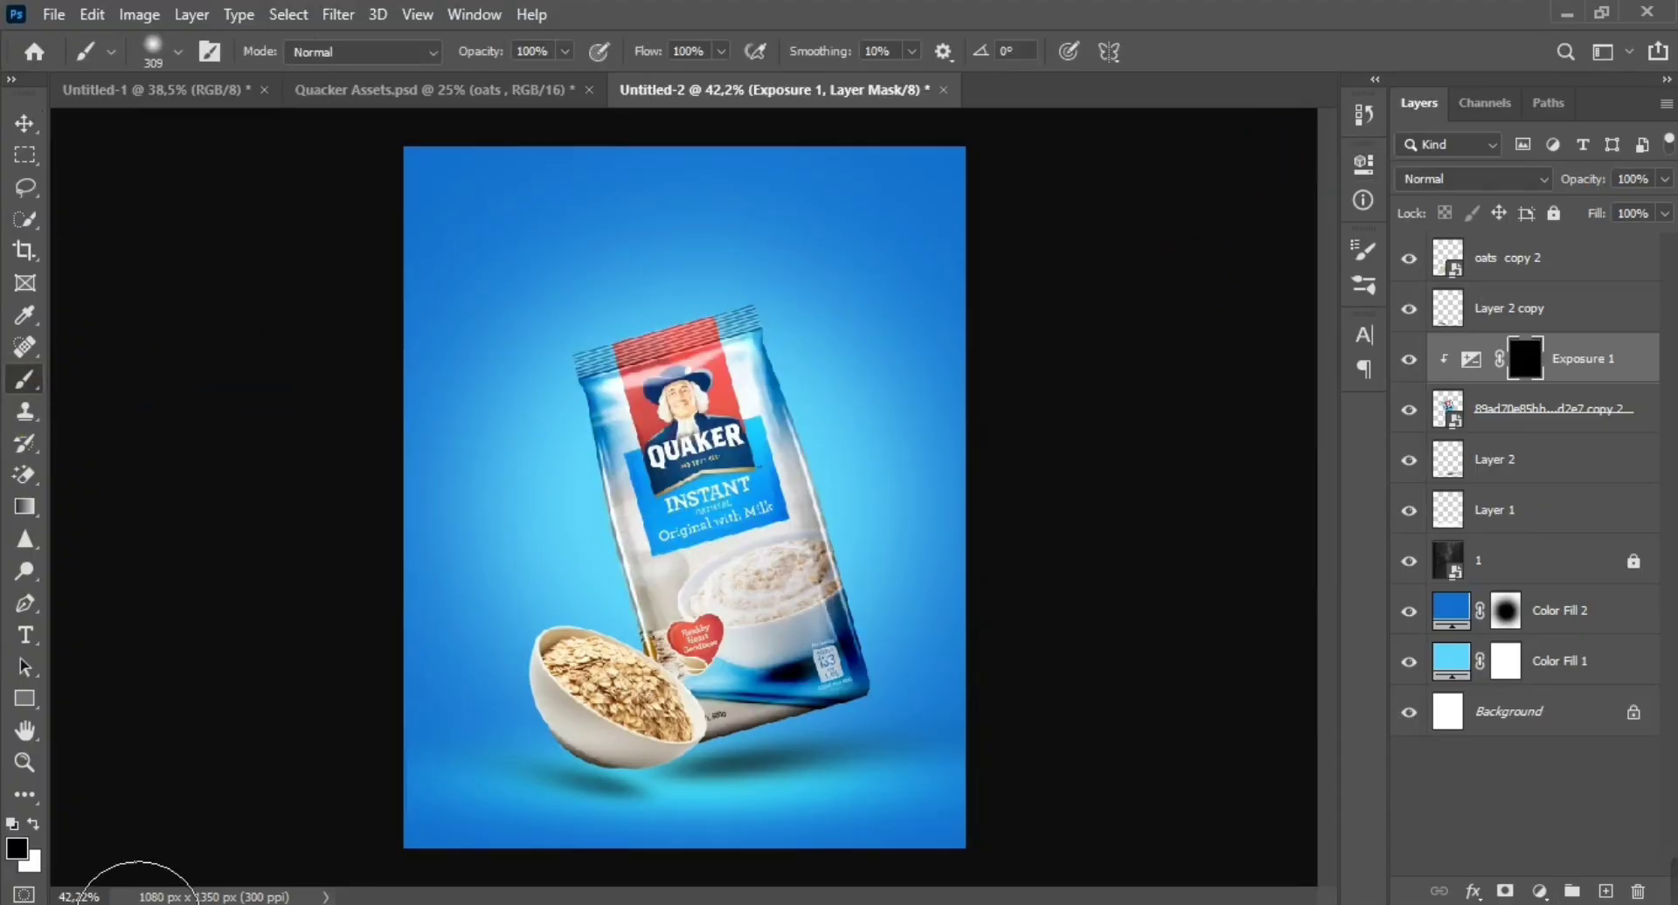
click(616, 745)
click(25, 124)
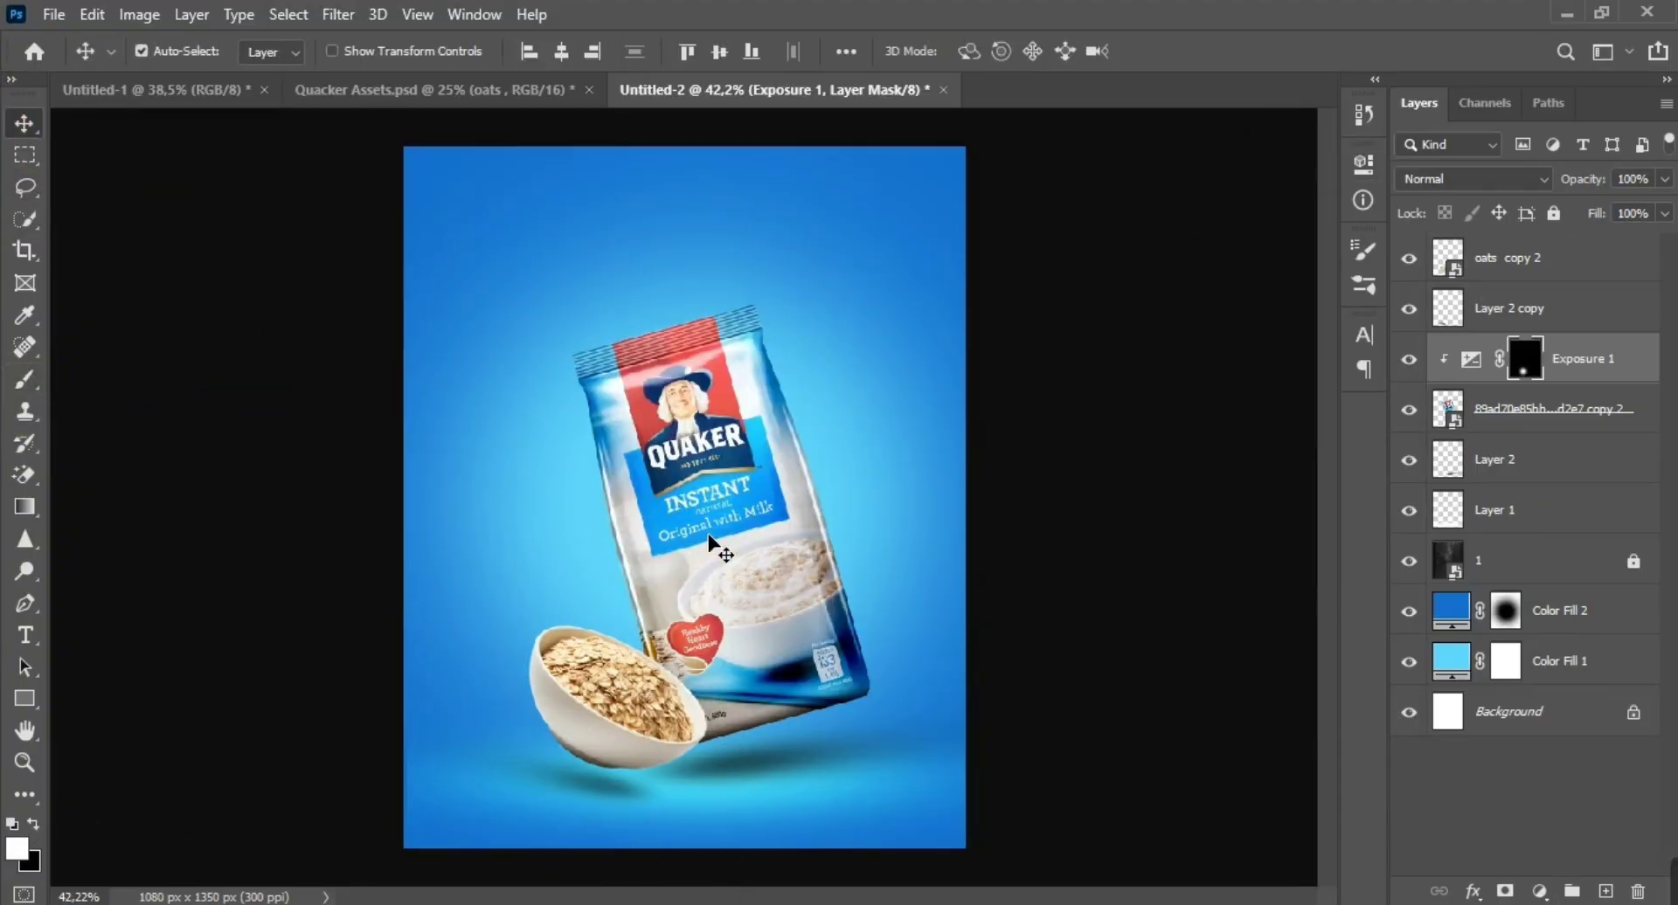
Step: Add a new layer beneath the package and paint a soft white glow behind it
click(748, 517)
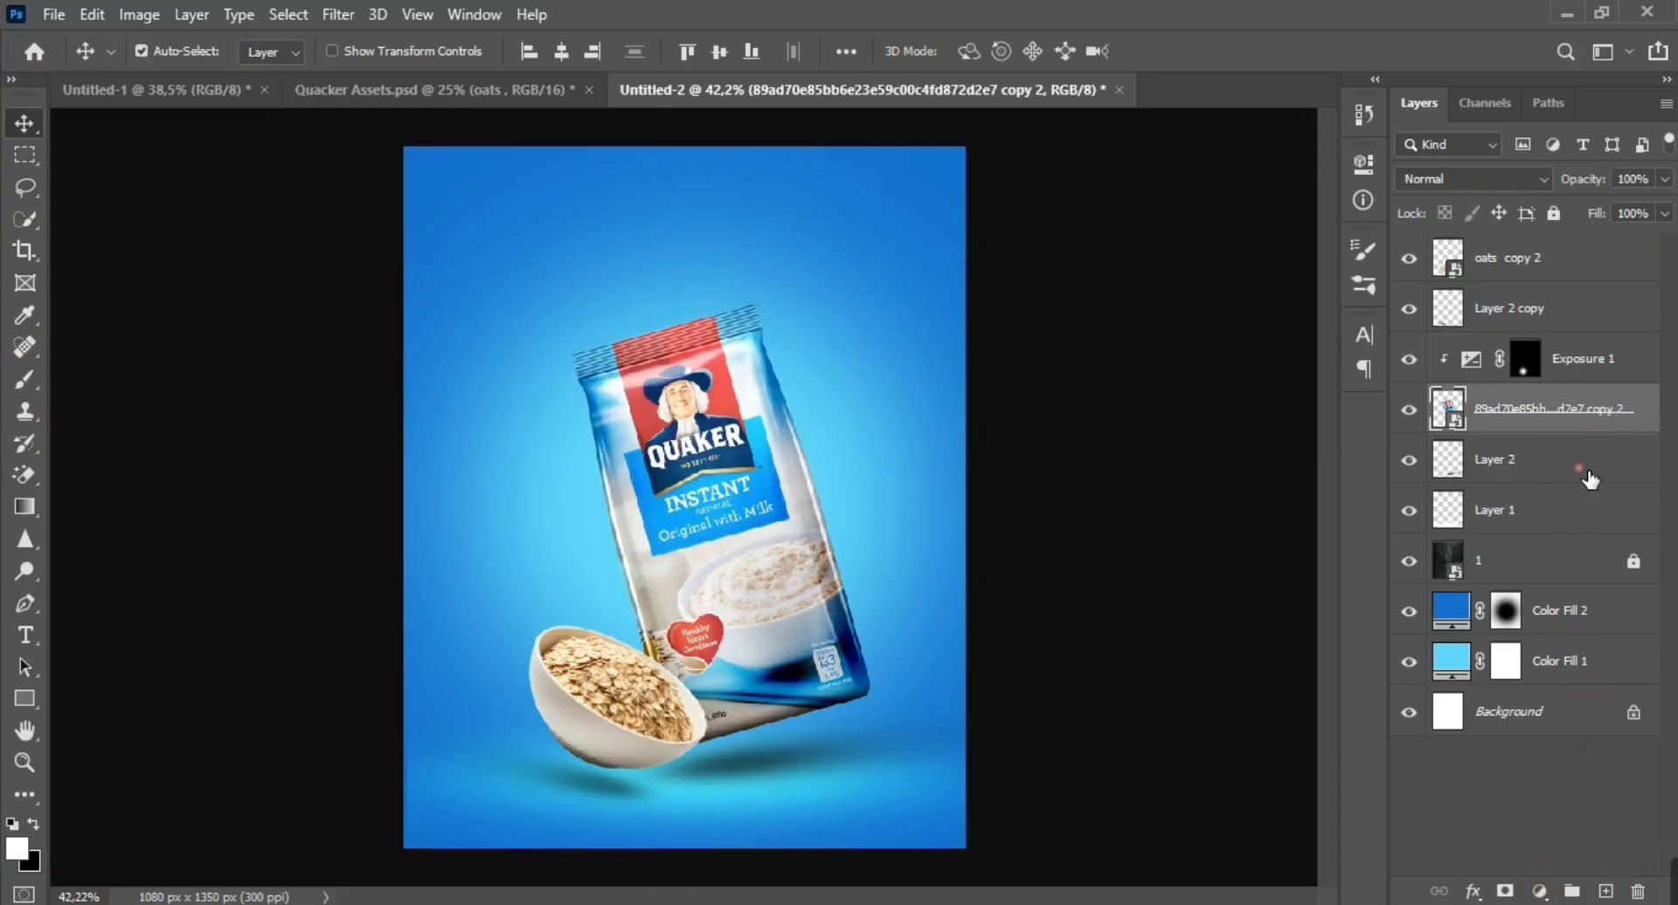
ctrl+click(1605, 891)
click(23, 377)
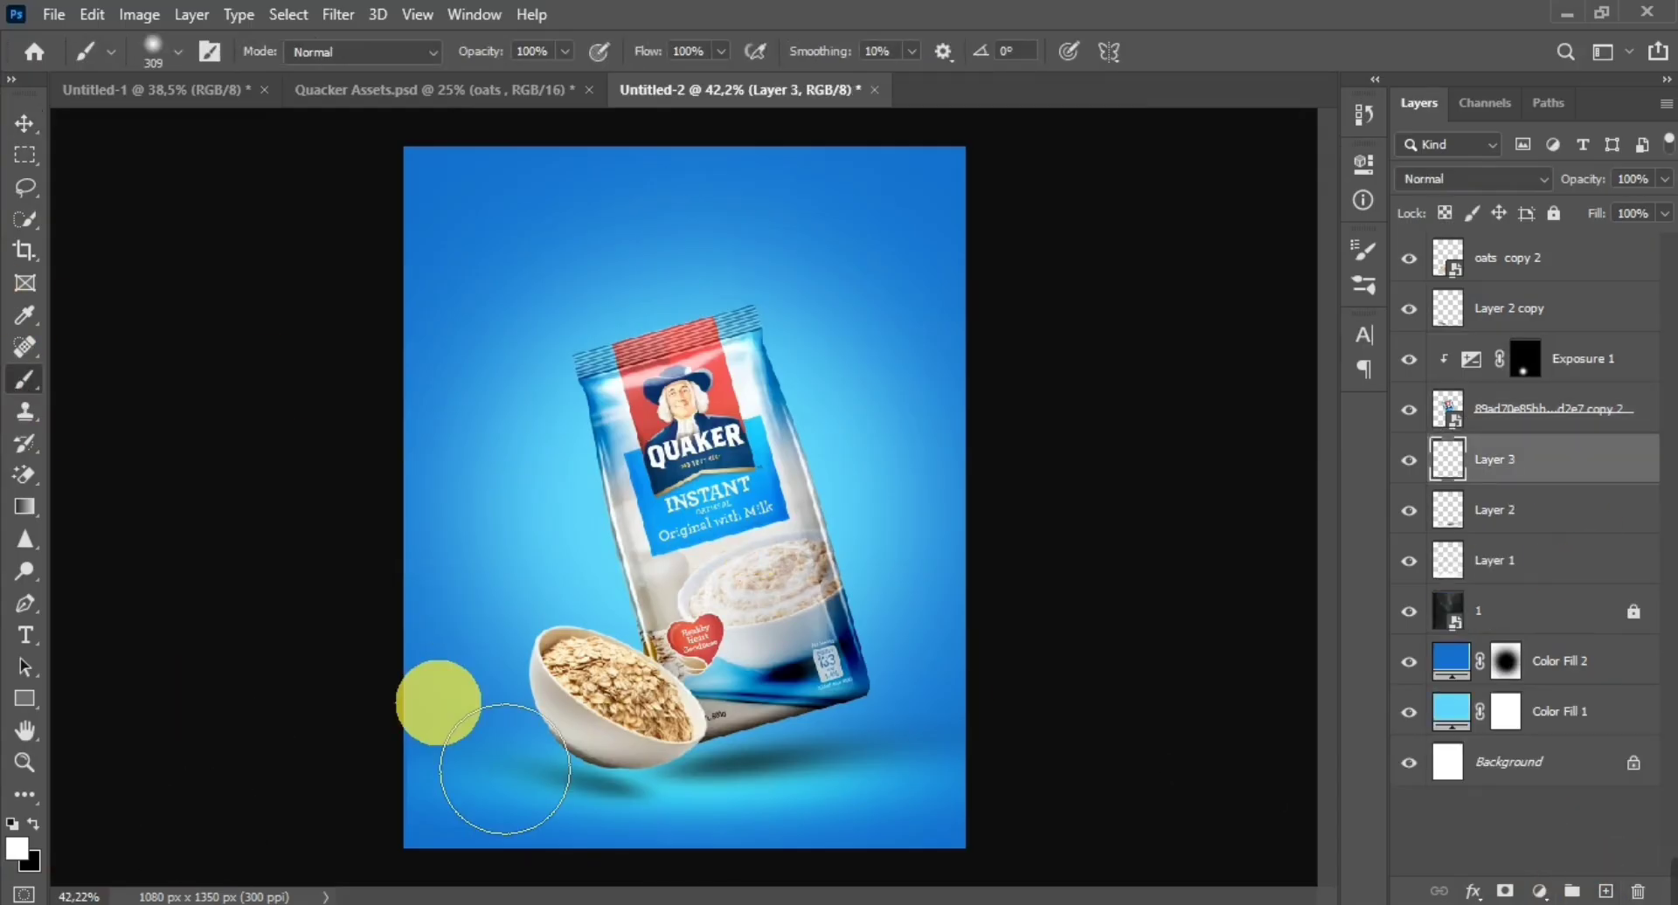
click(727, 504)
click(25, 124)
scroll(732, 576, down, 5)
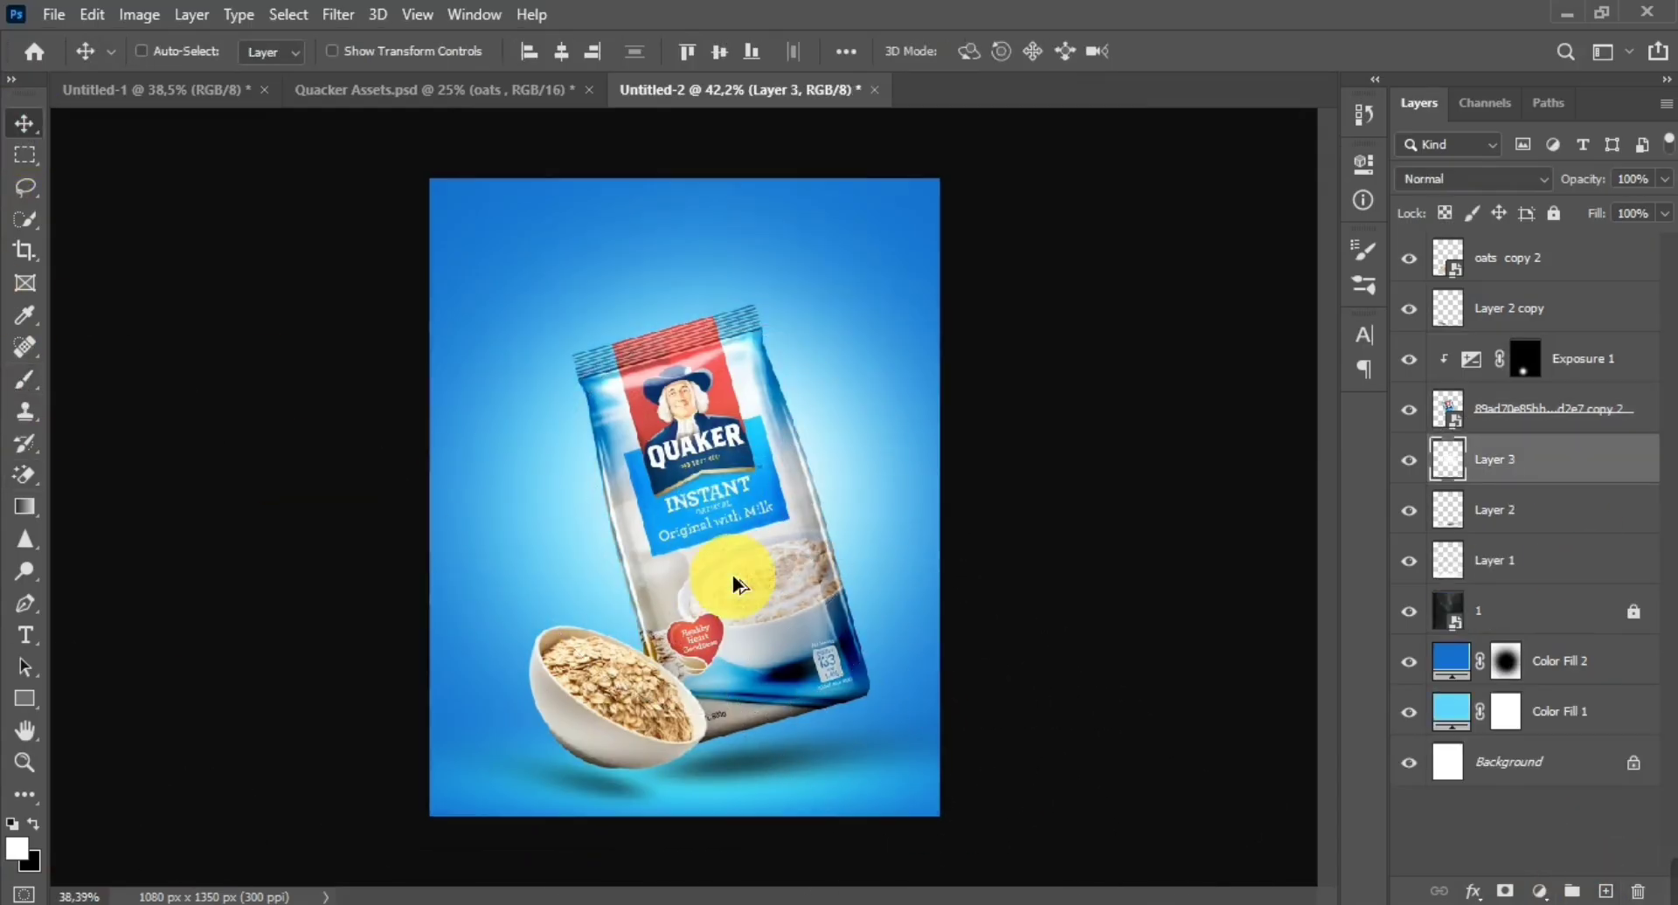
scroll(732, 608, up, 3)
Step: Add a white Solid Color fill layer clipped to the package and invert its mask to black
ctrl+click(697, 498)
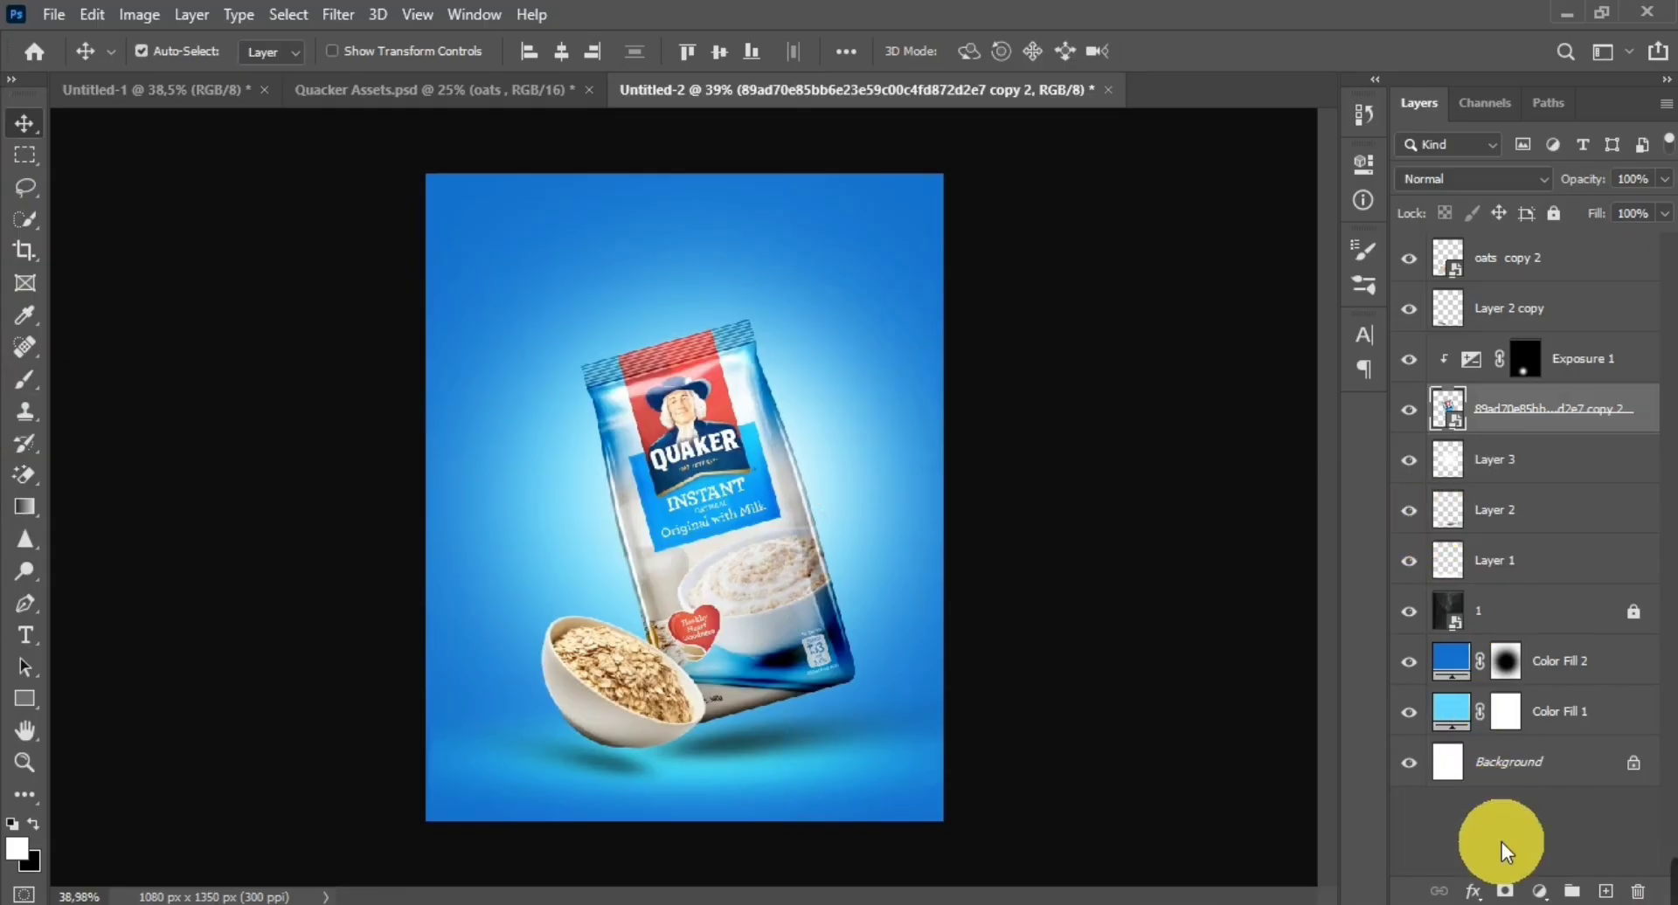
click(1540, 892)
click(1529, 449)
key(Return)
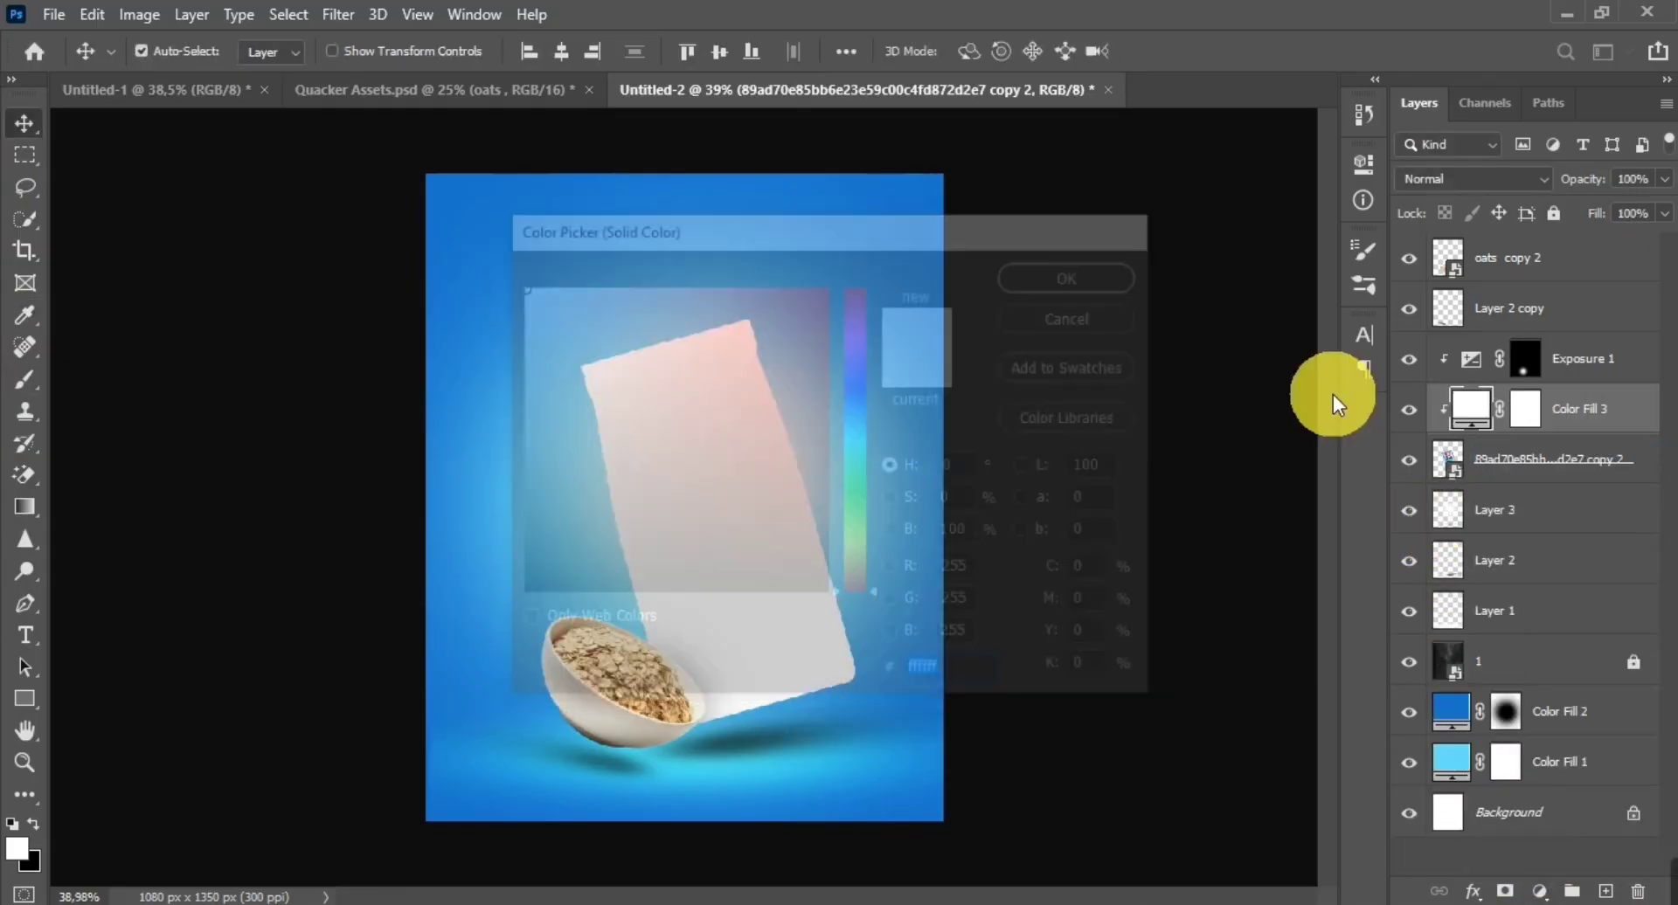
click(1525, 408)
key(ctrl+i)
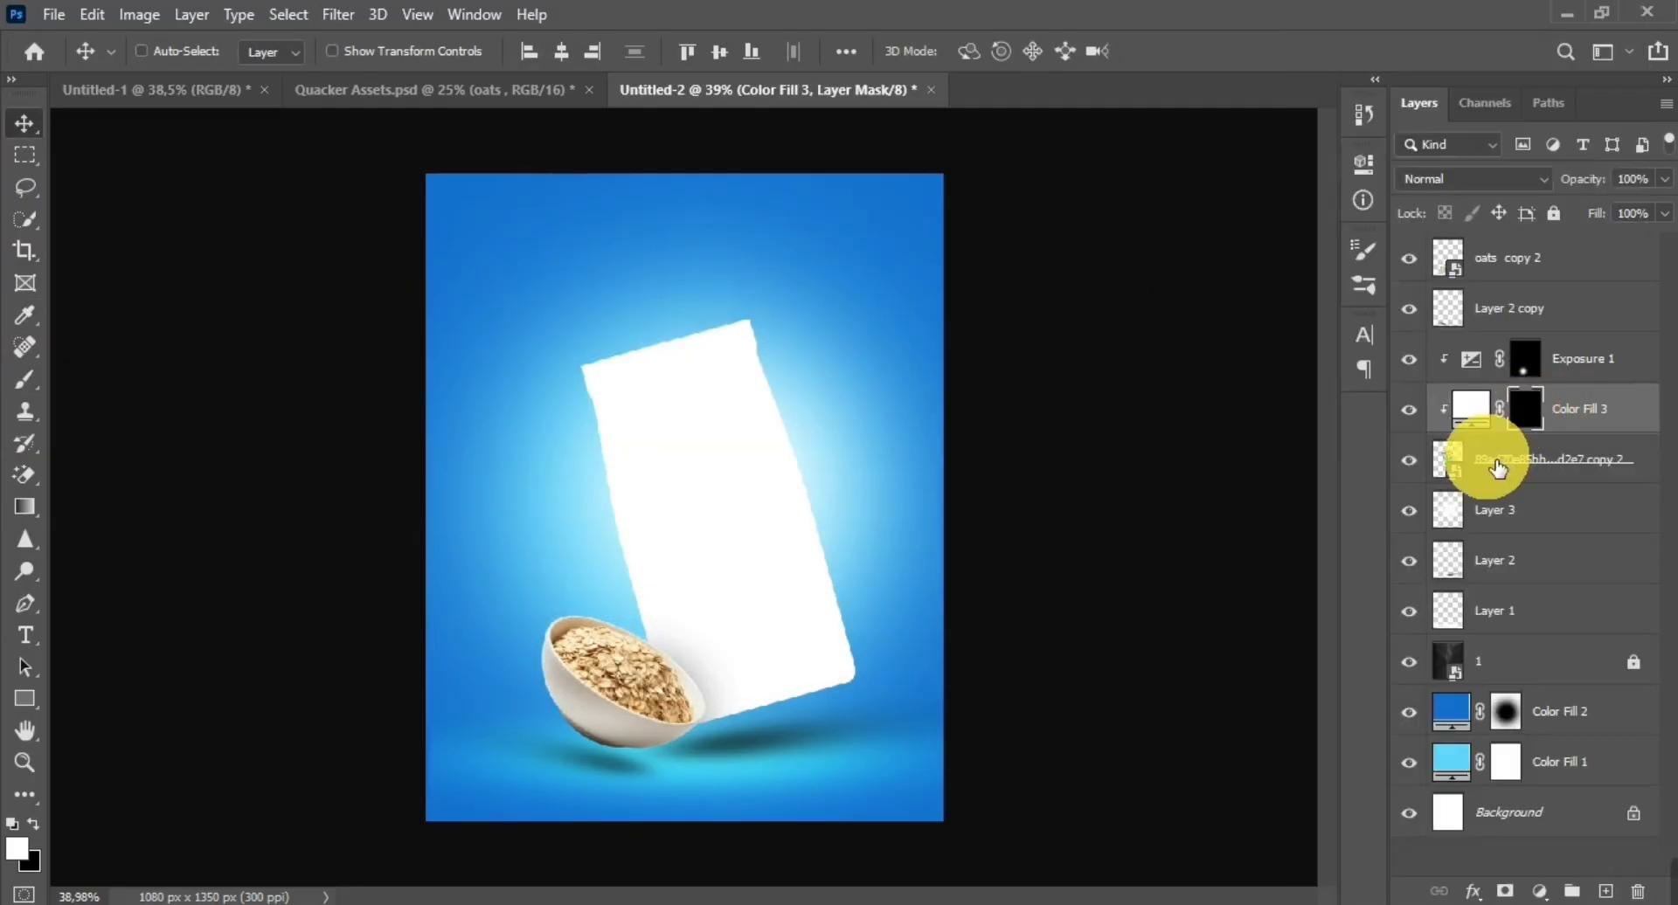
Step: Paint white on the Color Fill 3 mask with a soft 102 px brush to highlight the package's upper edges
key(b)
drag(656, 487, 525, 501)
scroll(491, 509, up, 3)
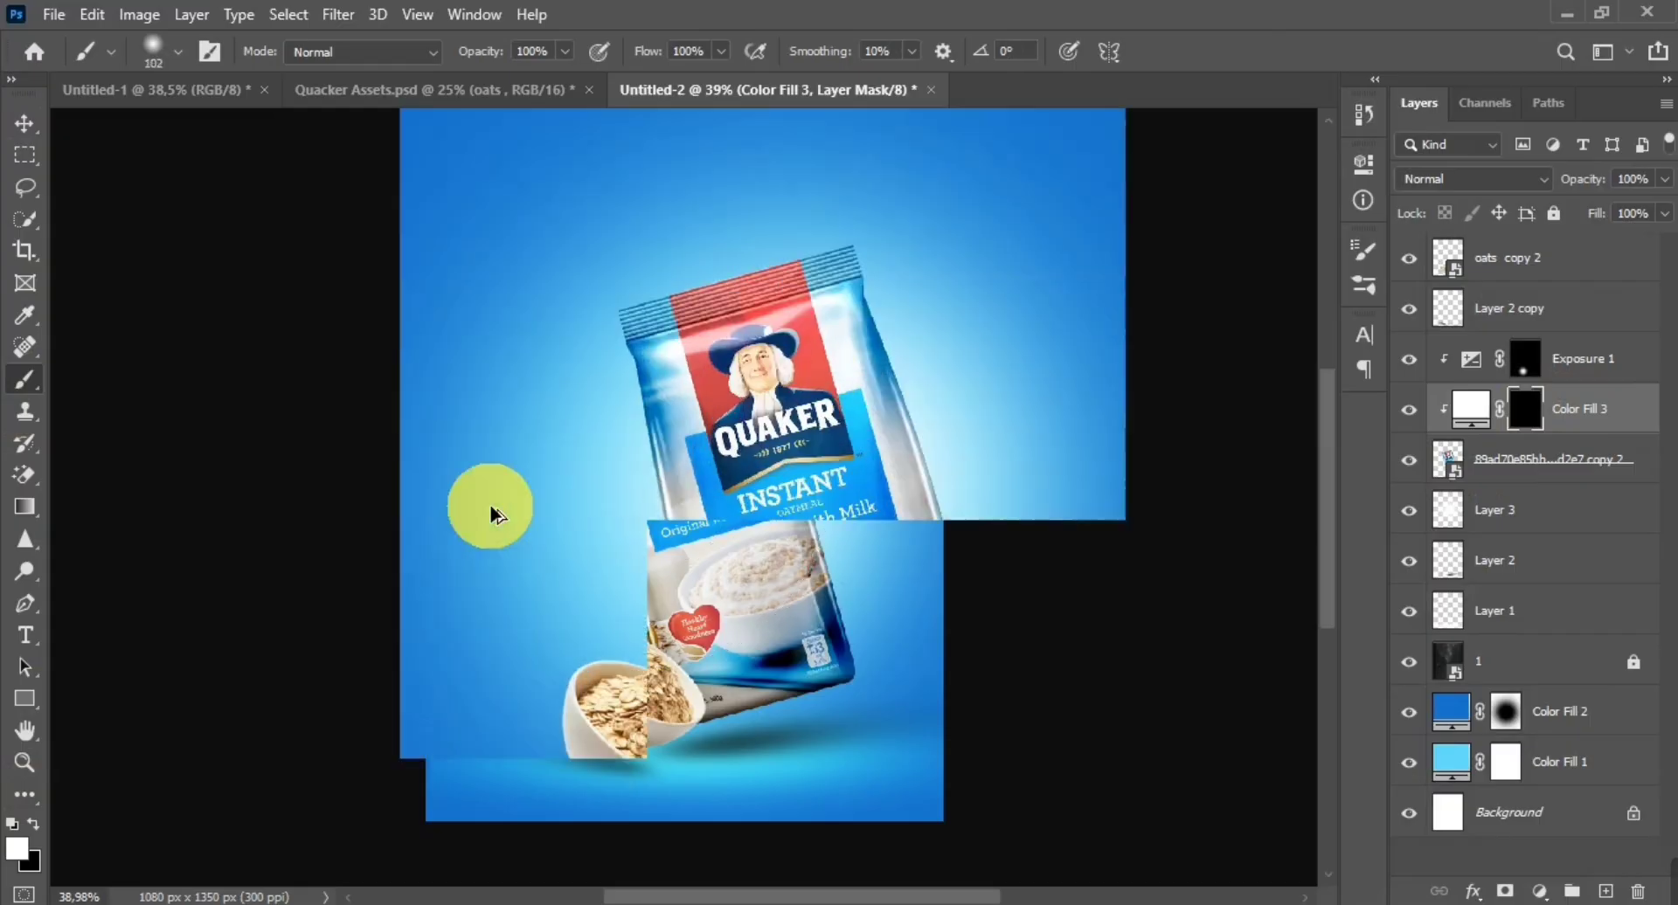
scroll(491, 507, up, 3)
drag(738, 378, 673, 482)
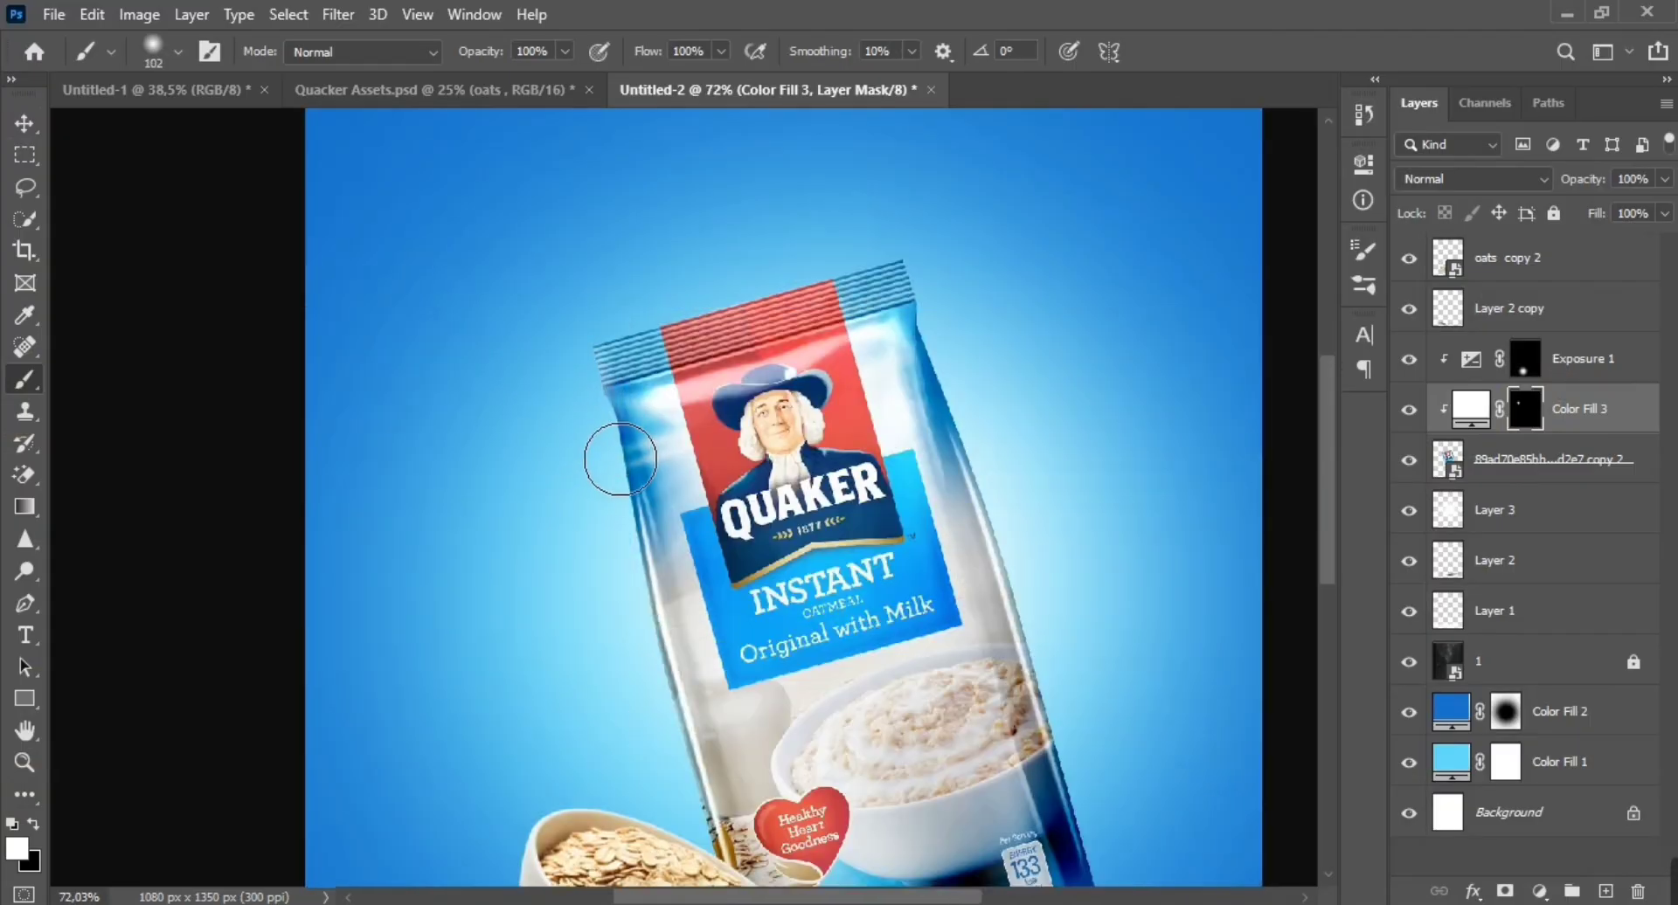
scroll(583, 439, up, 3)
drag(581, 410, 503, 543)
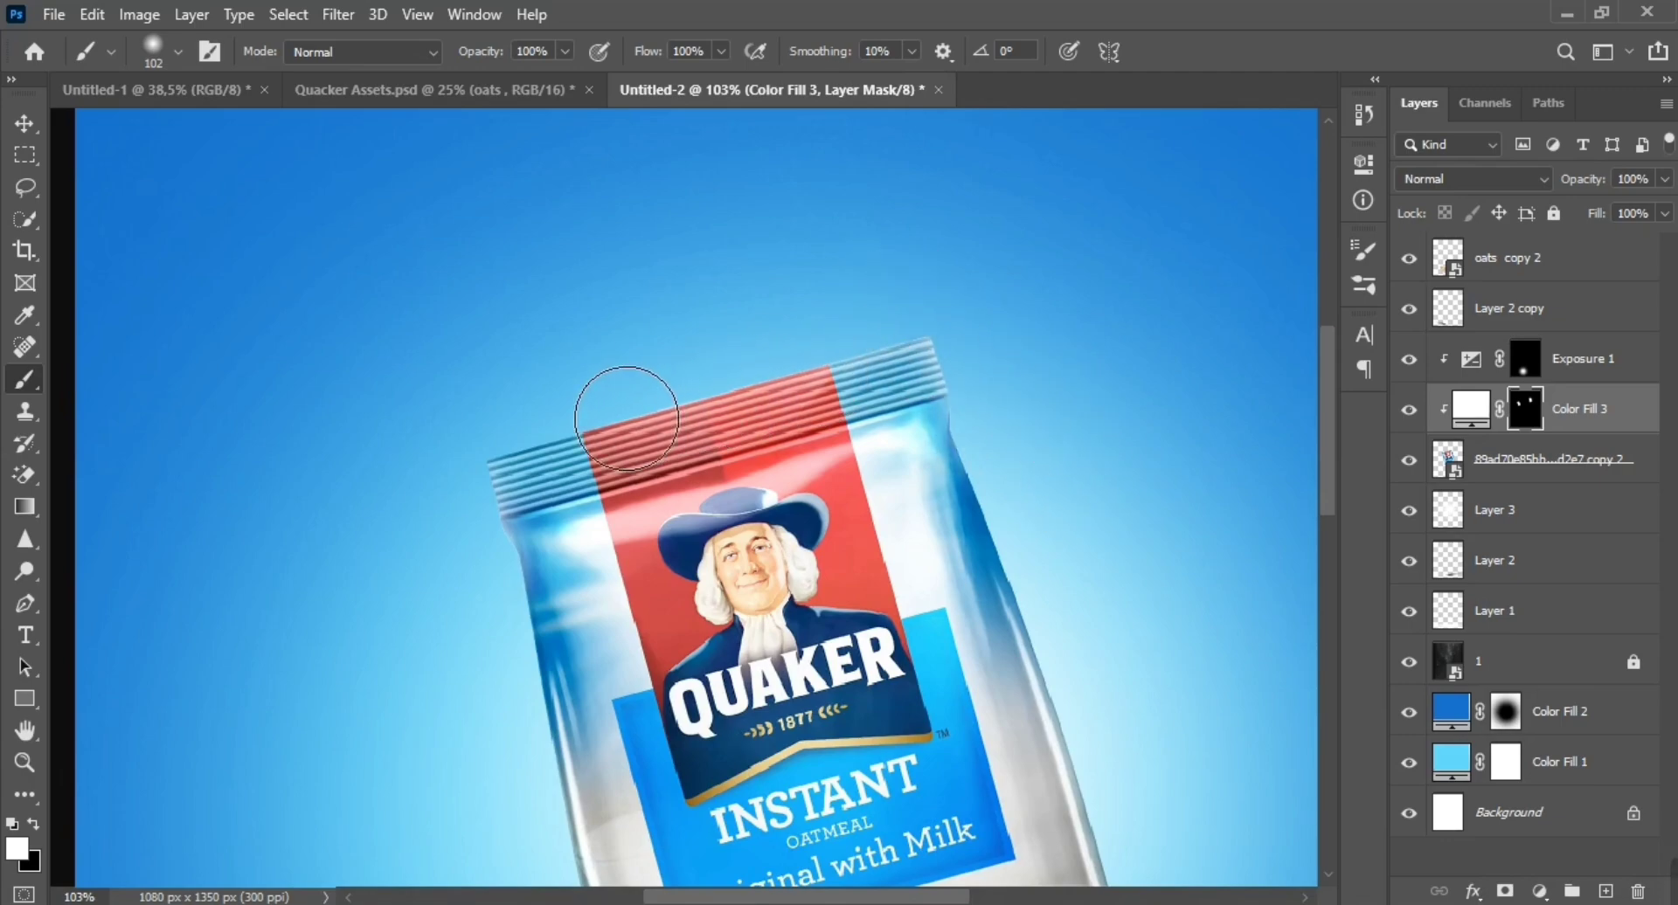
drag(600, 435, 435, 577)
scroll(600, 573, down, 8)
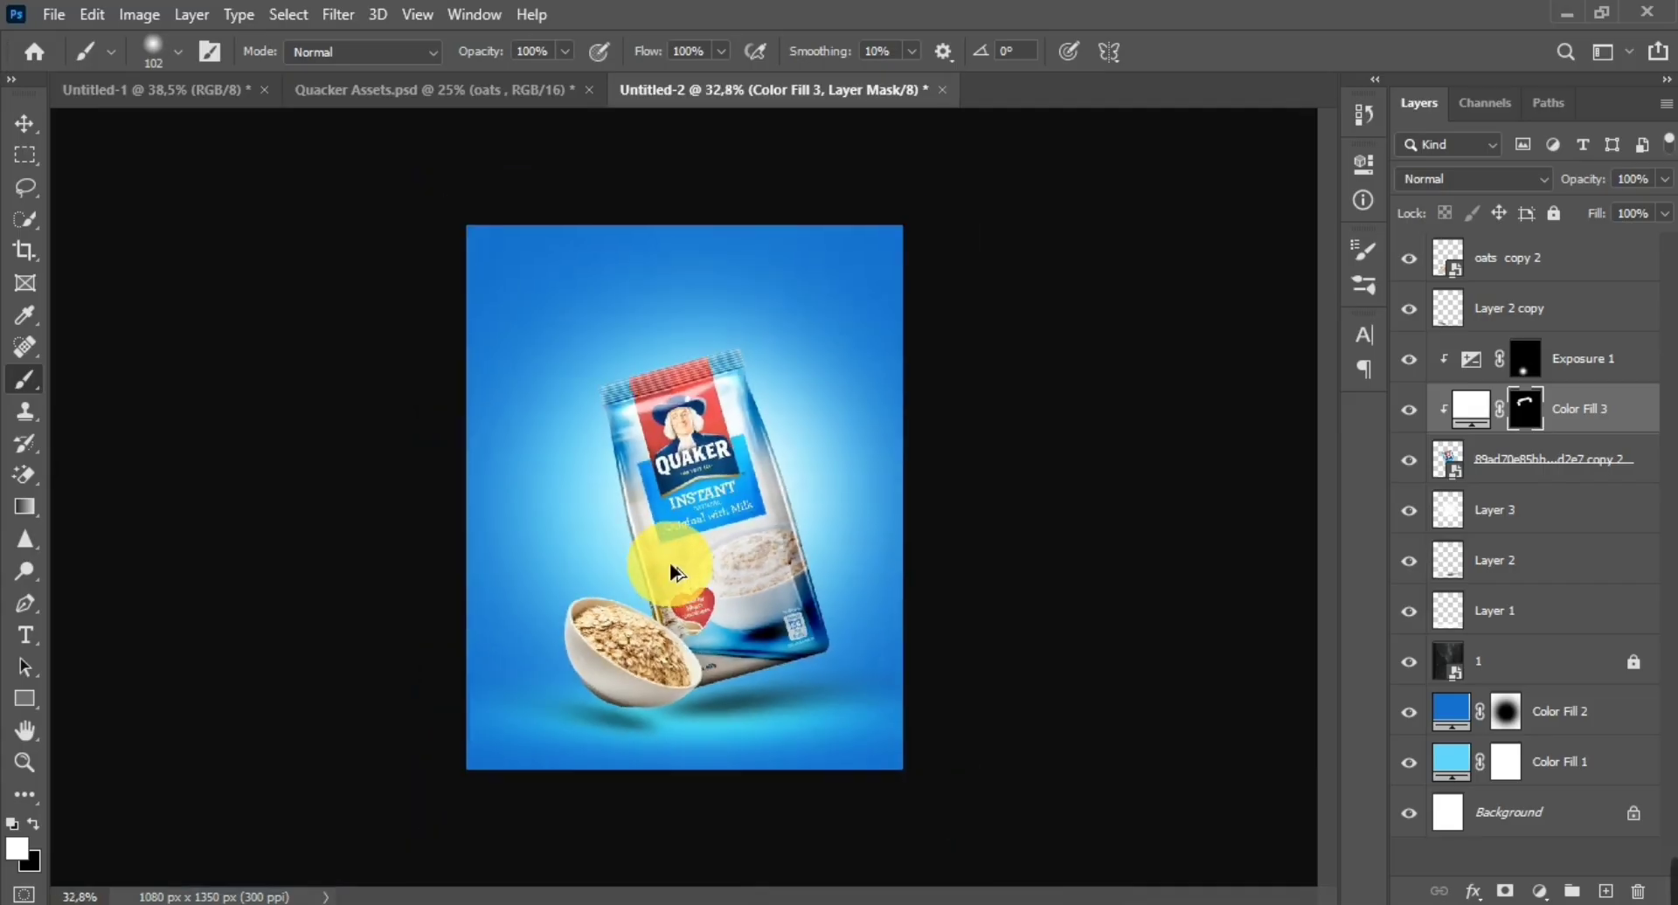
Step: Paint broader soft highlights along the package's sides on the Color Fill 3 mask with a 331 px brush
scroll(669, 561, up, 4)
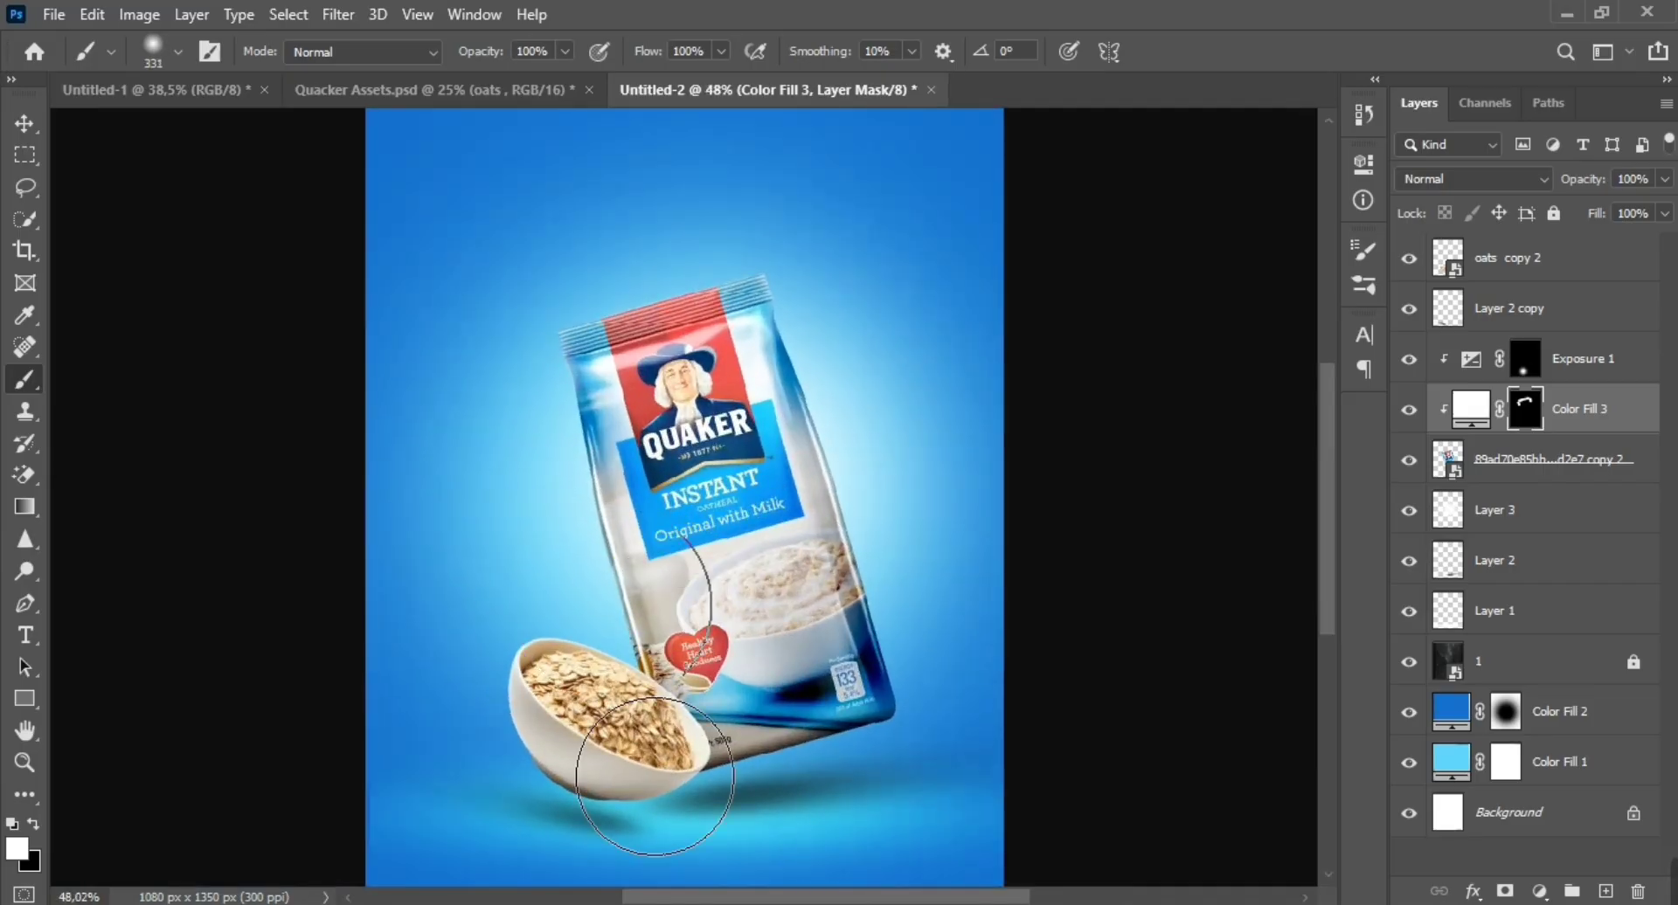
click(1016, 537)
scroll(682, 411, down, 2)
scroll(686, 415, up, 1)
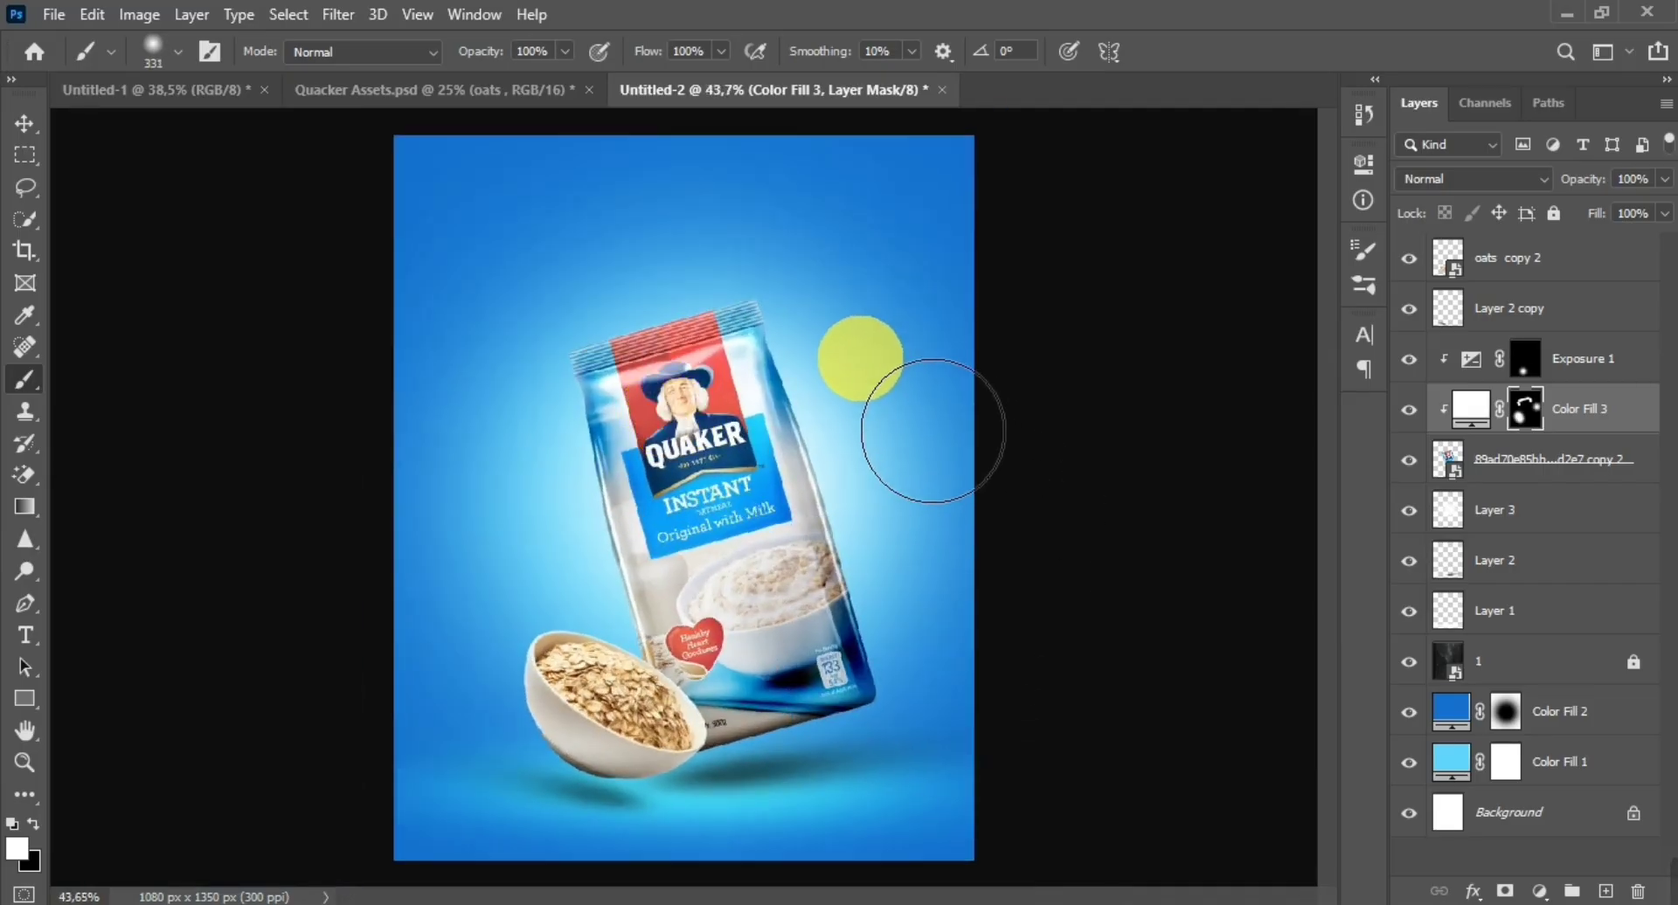
drag(877, 531, 945, 447)
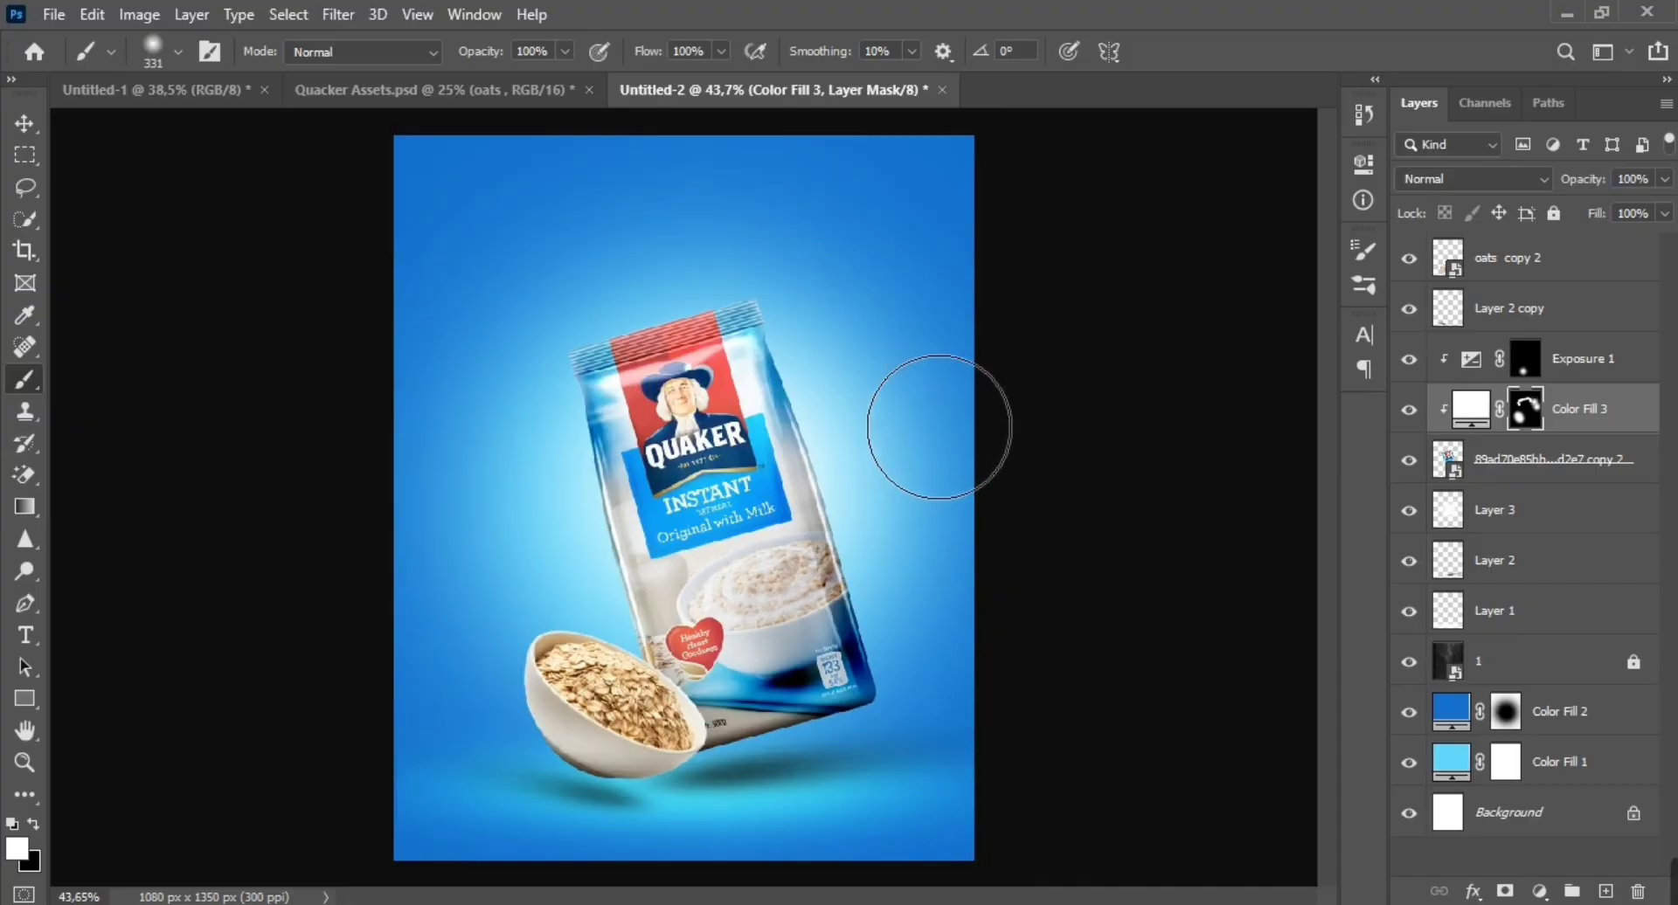
scroll(685, 498, down, 2)
scroll(622, 573, down, 1)
scroll(611, 486, up, 2)
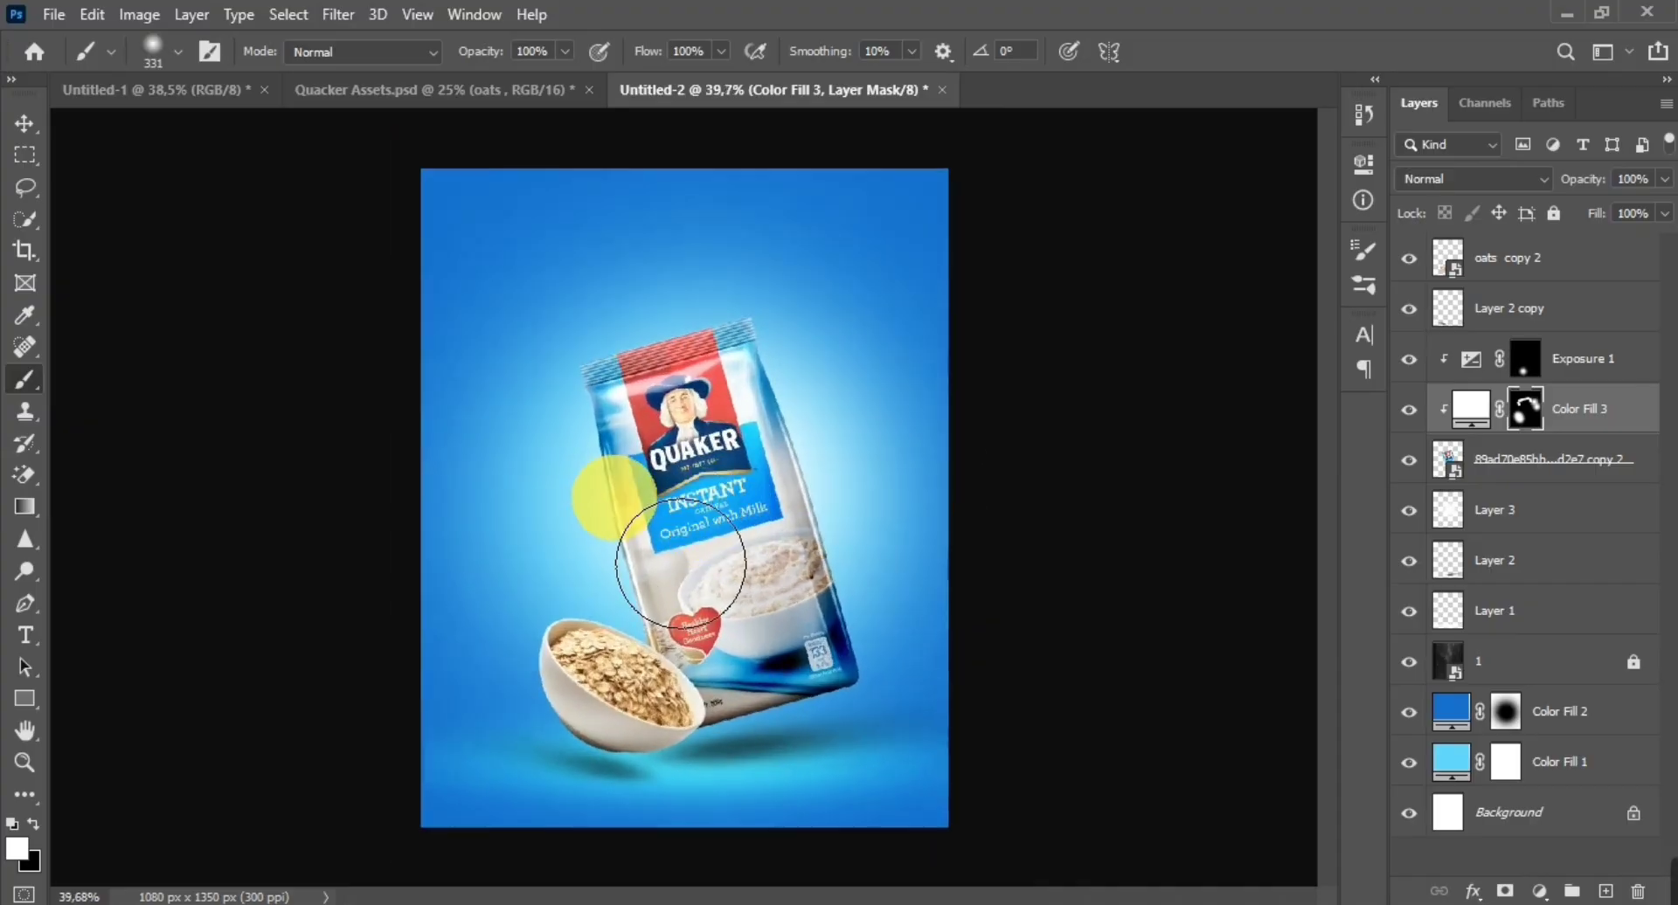
Step: Switch to the Quacker Assets.psd document and make the logo layer visible
click(25, 123)
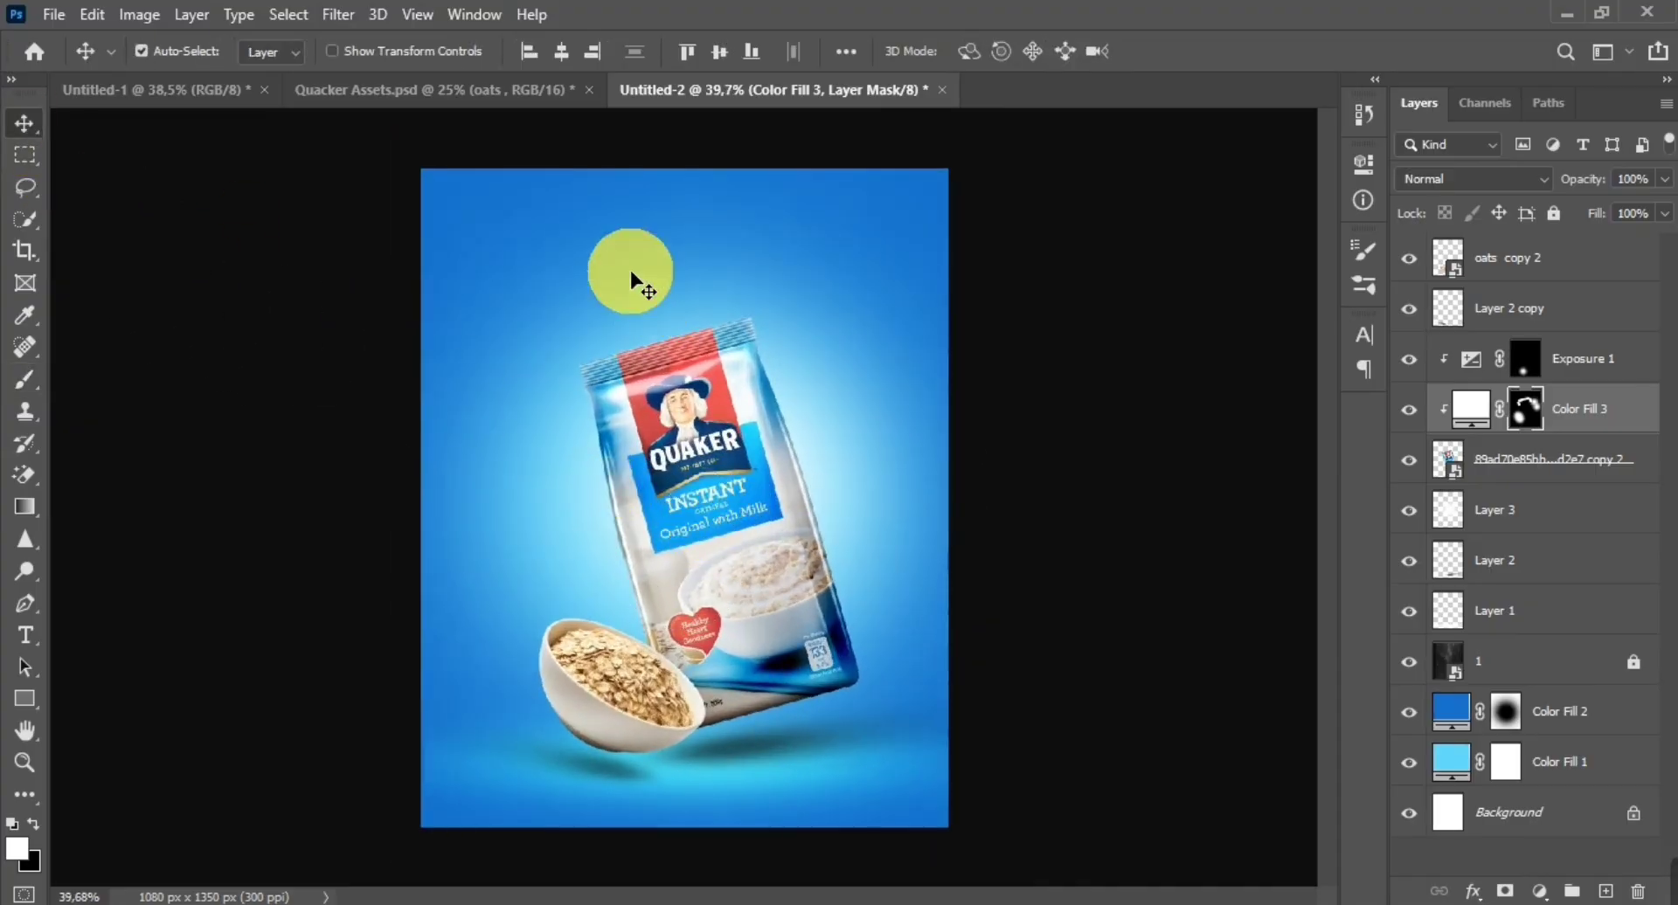
click(455, 93)
click(1408, 359)
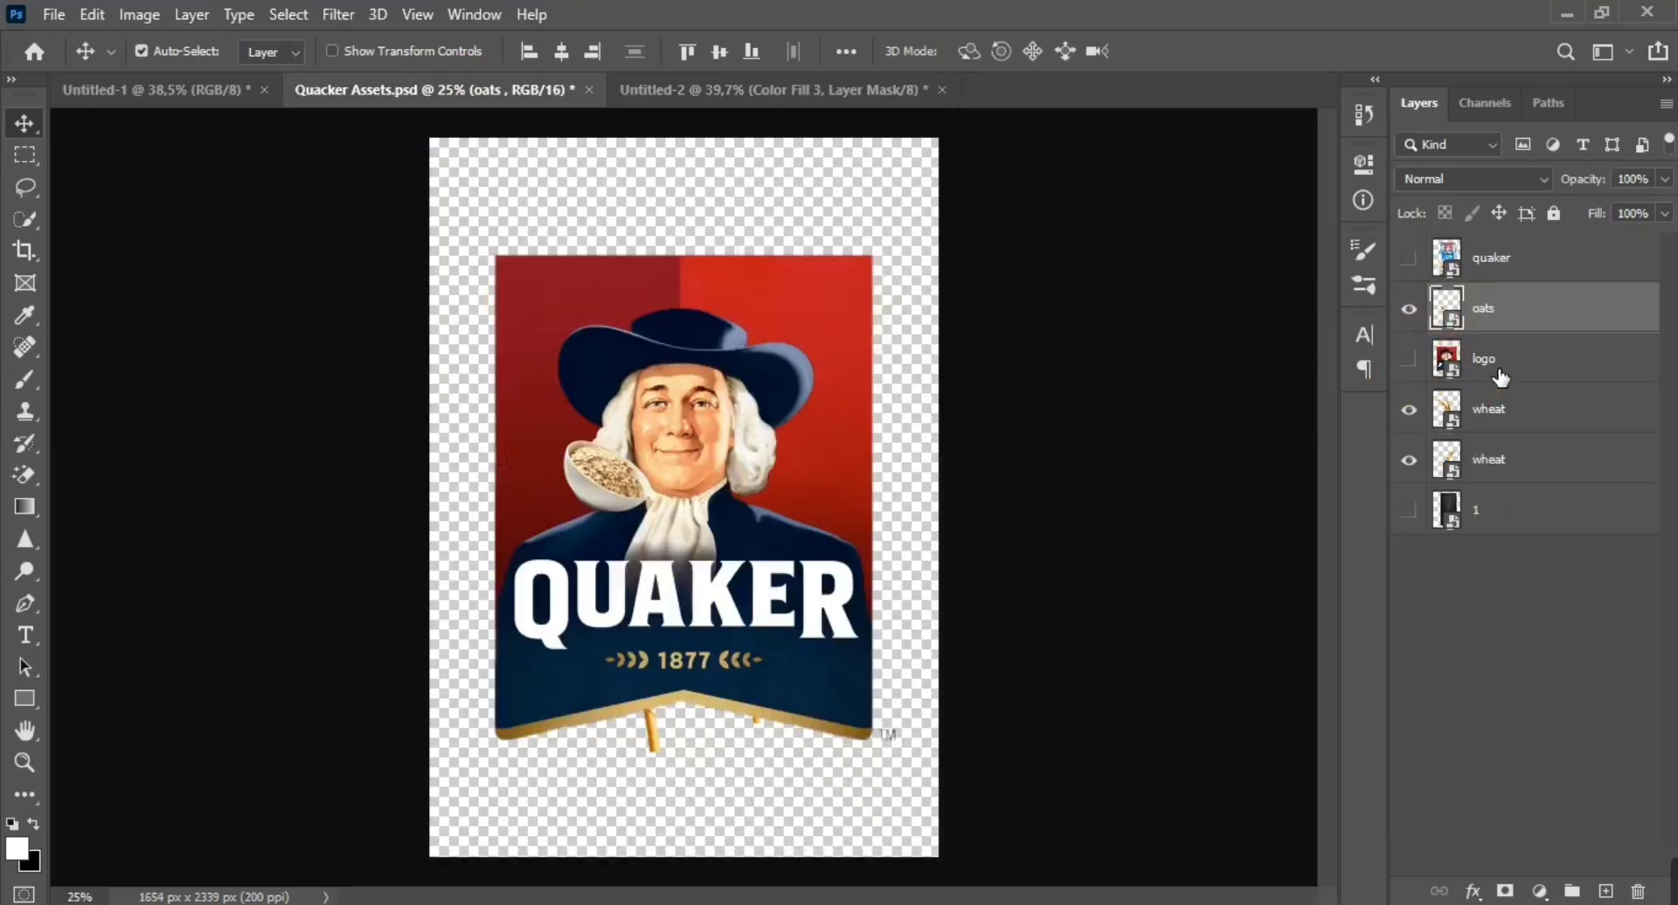
drag(1419, 373, 695, 307)
click(832, 376)
key(ctrl+z)
click(1495, 273)
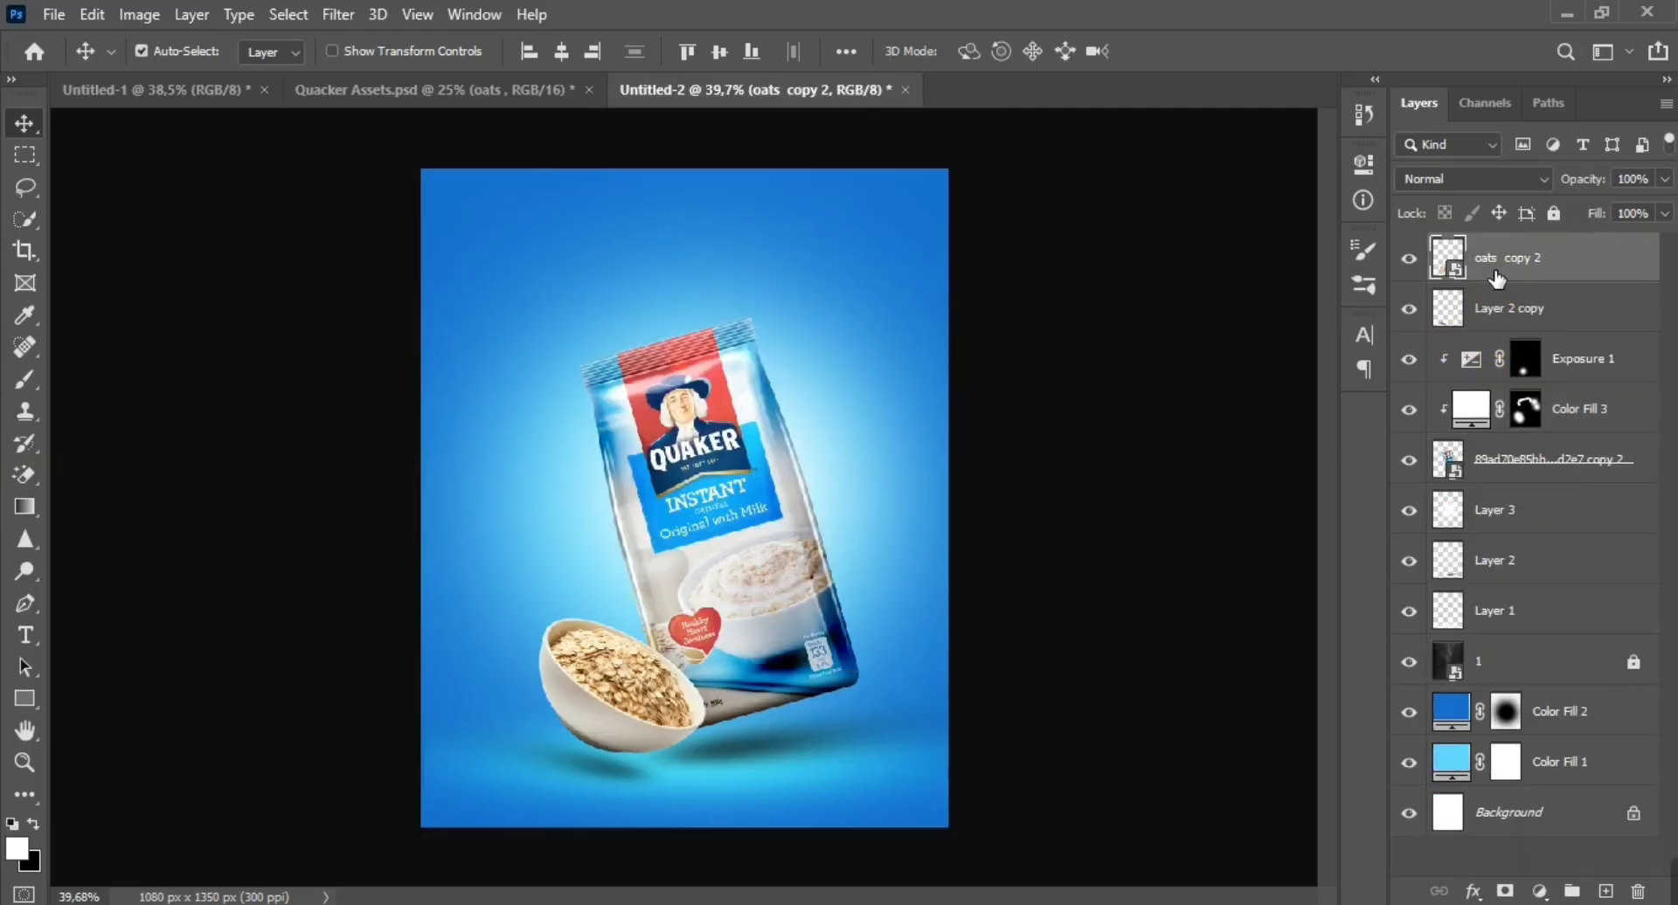
click(503, 96)
drag(737, 91, 749, 393)
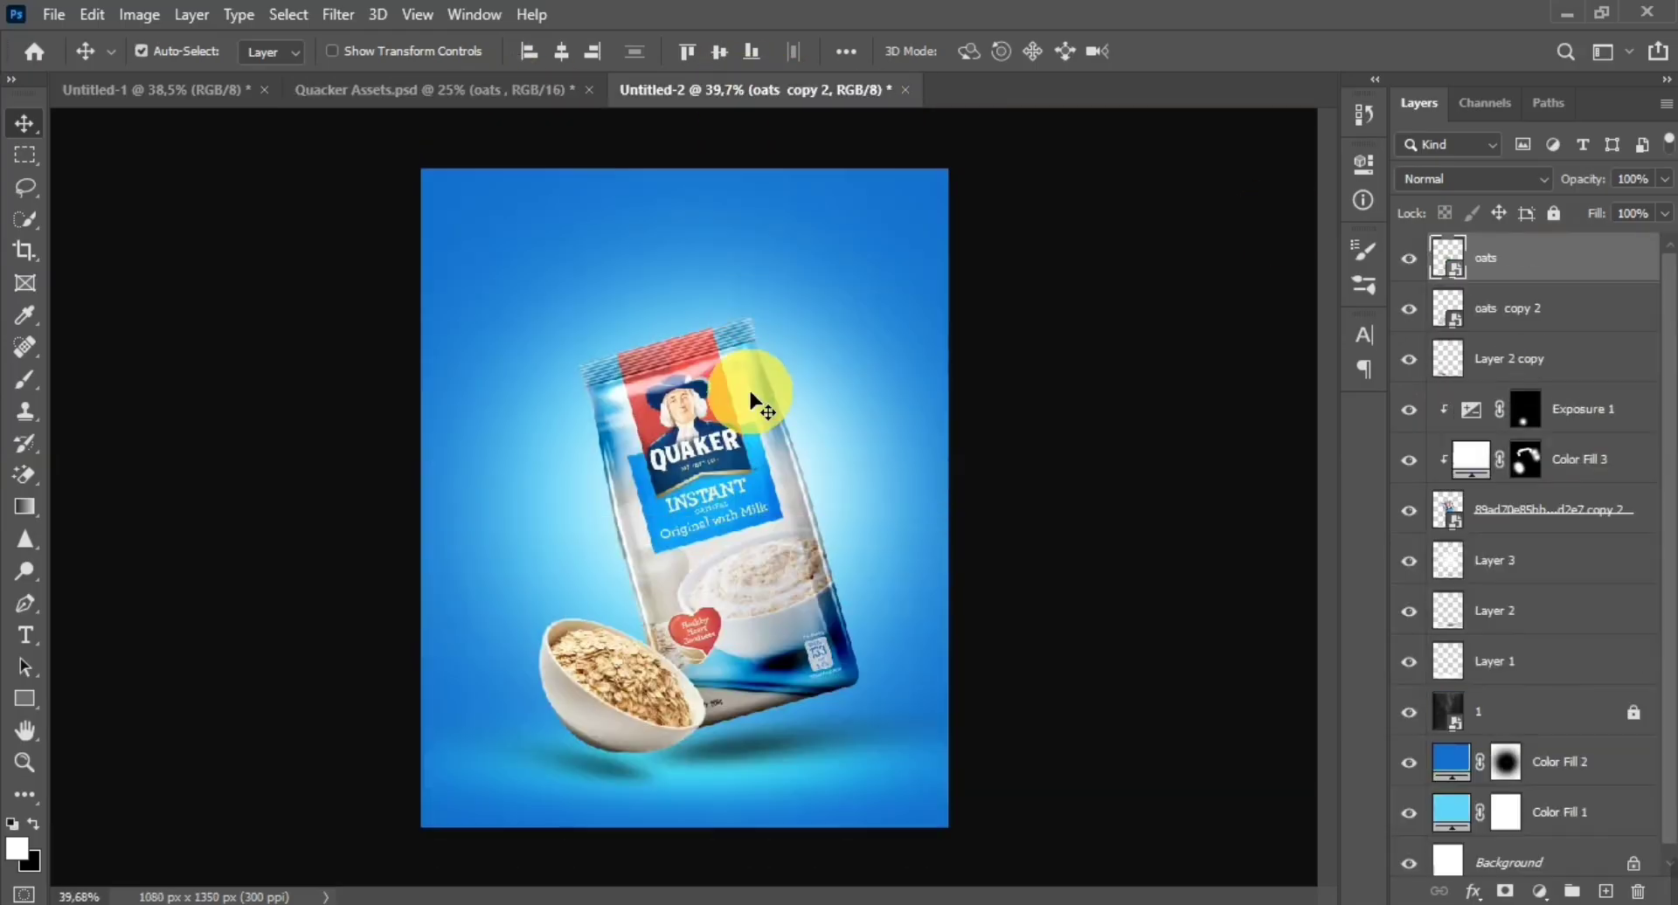
key(ctrl+z)
Step: Copy the logo from Quacker Assets.psd into the poster, scale it down and place it at the top centre above the package
click(490, 89)
click(776, 372)
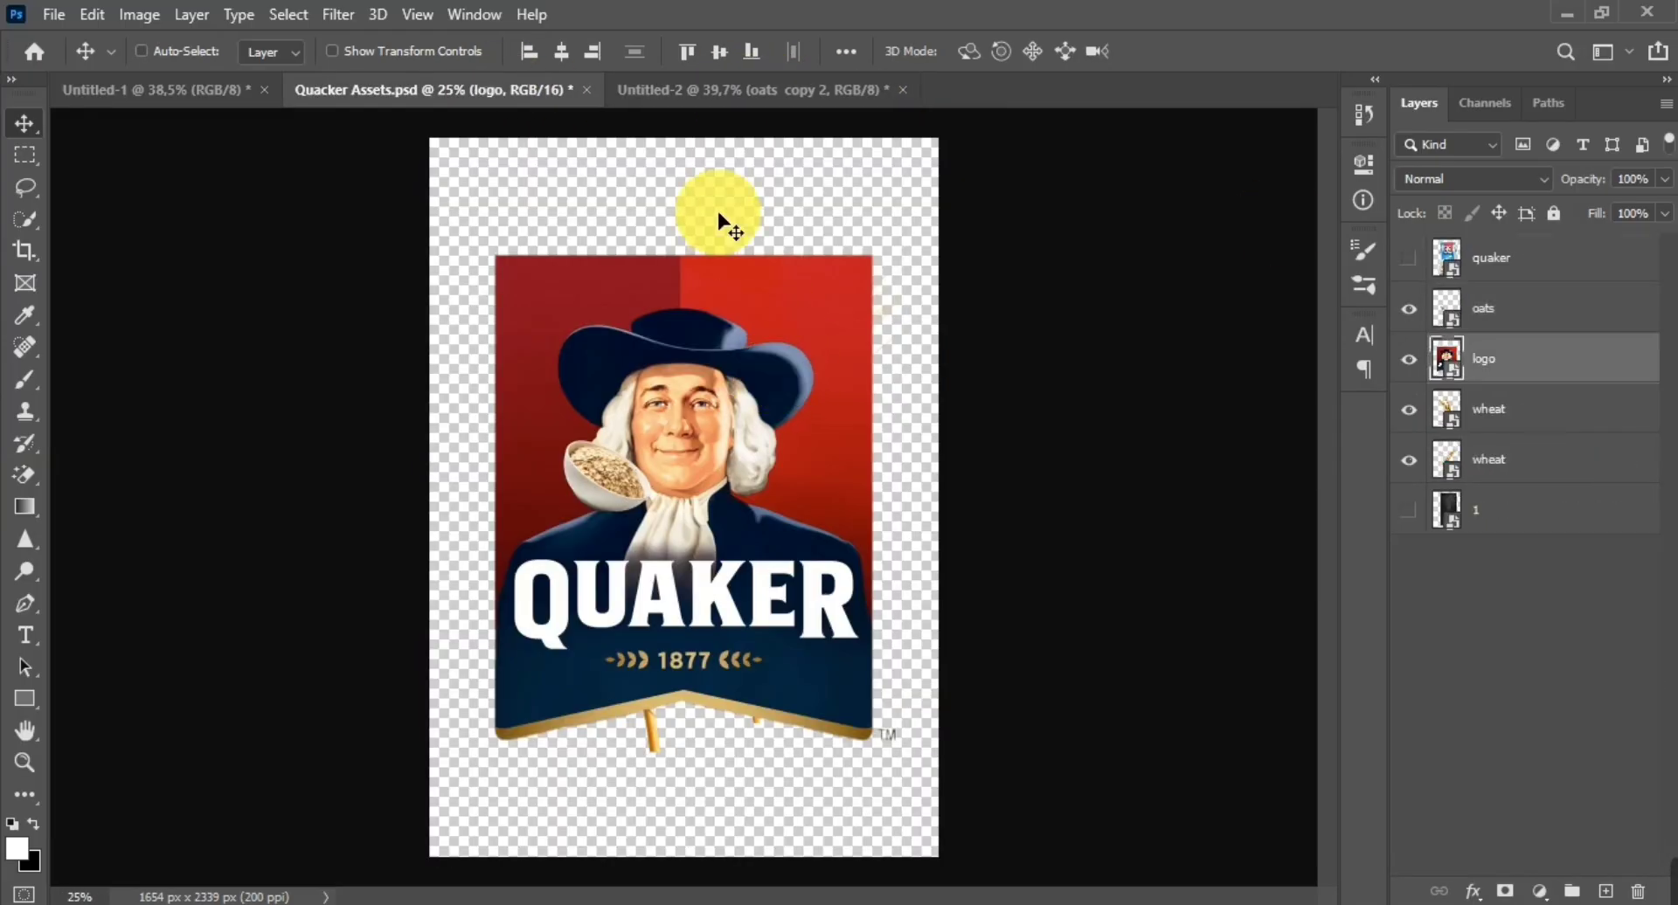
drag(719, 223, 689, 456)
key(ctrl+t)
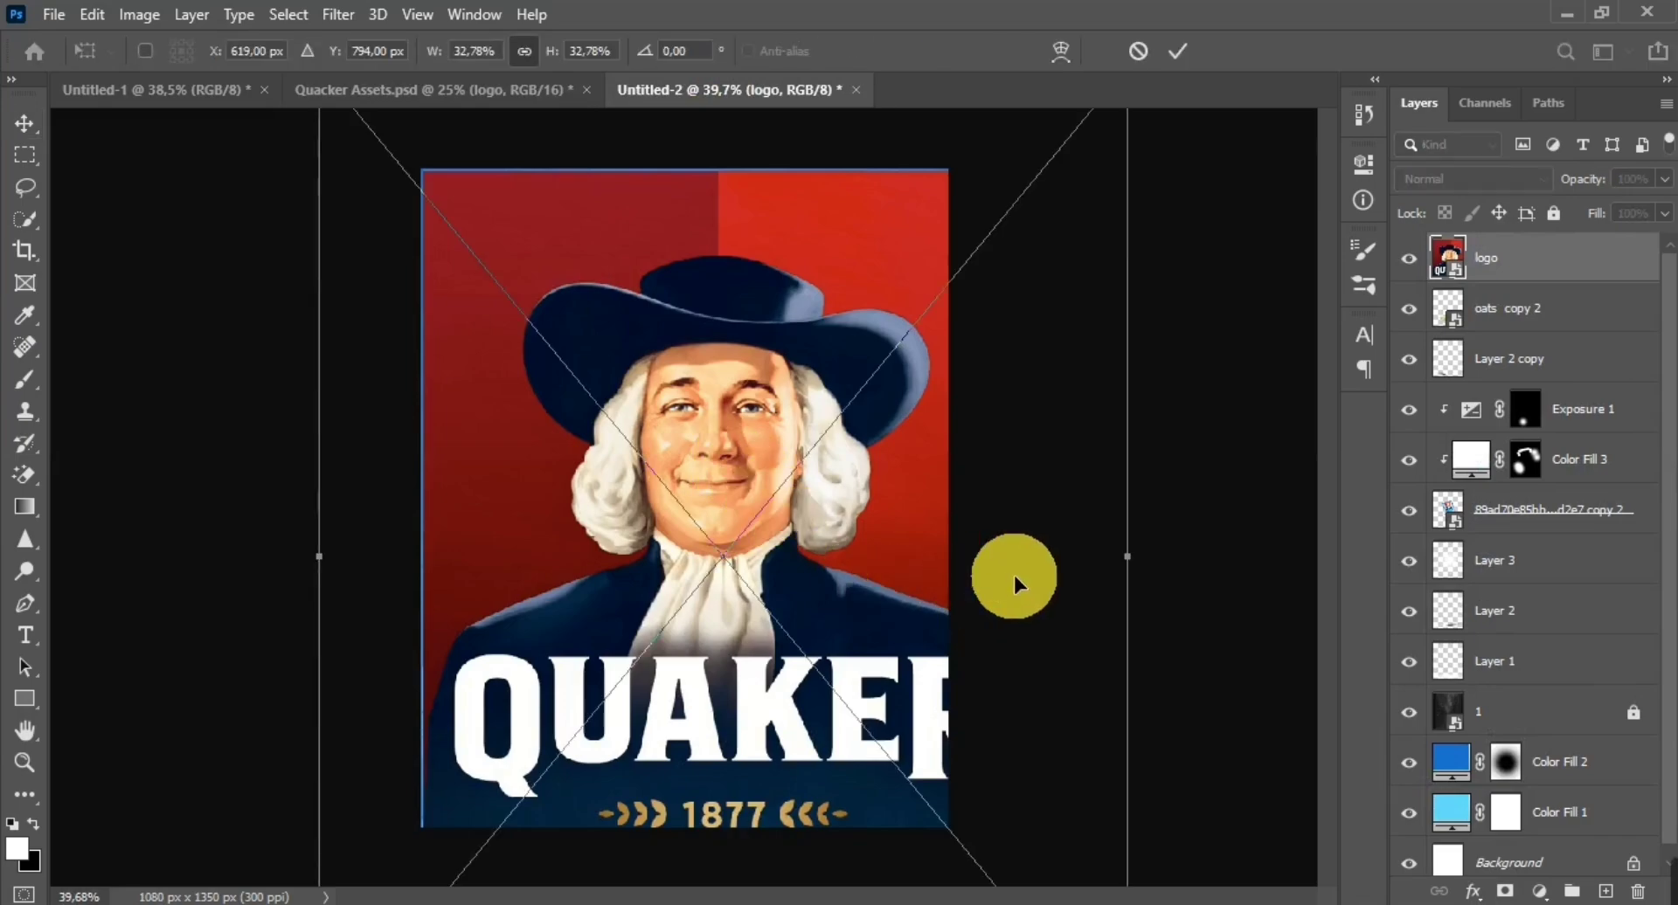
drag(1128, 556, 435, 555)
drag(349, 572, 674, 262)
key(Return)
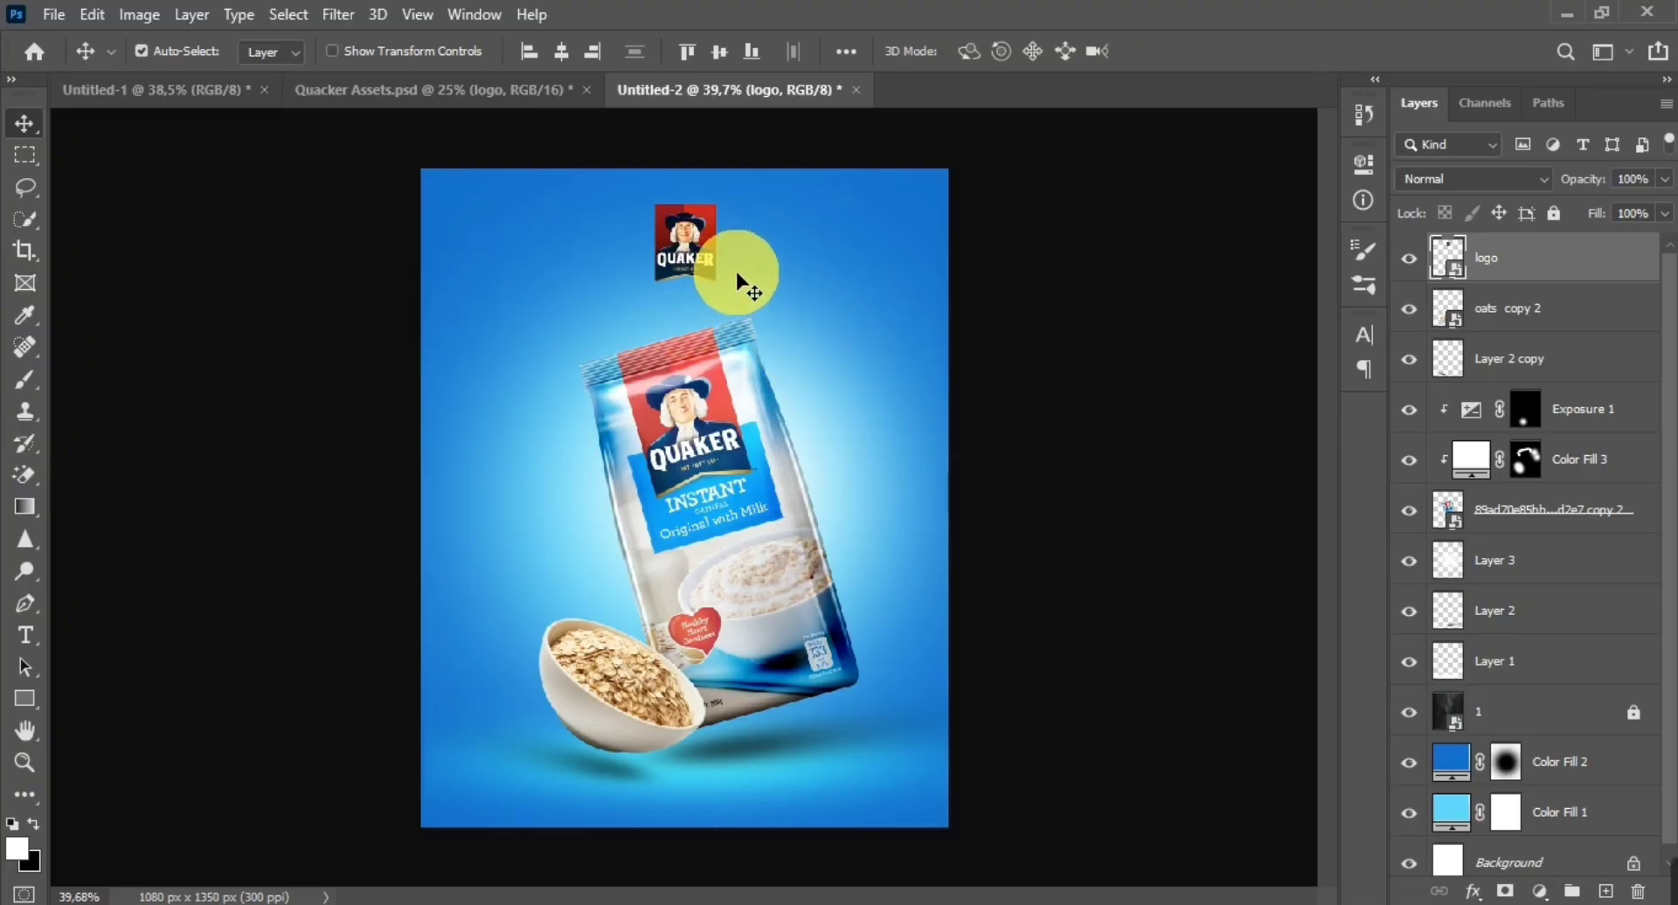
Step: Hide the logo in Quacker Assets.psd, copy the paired wheat ears into the poster and put their layer directly beneath the package layer
click(476, 90)
click(1407, 357)
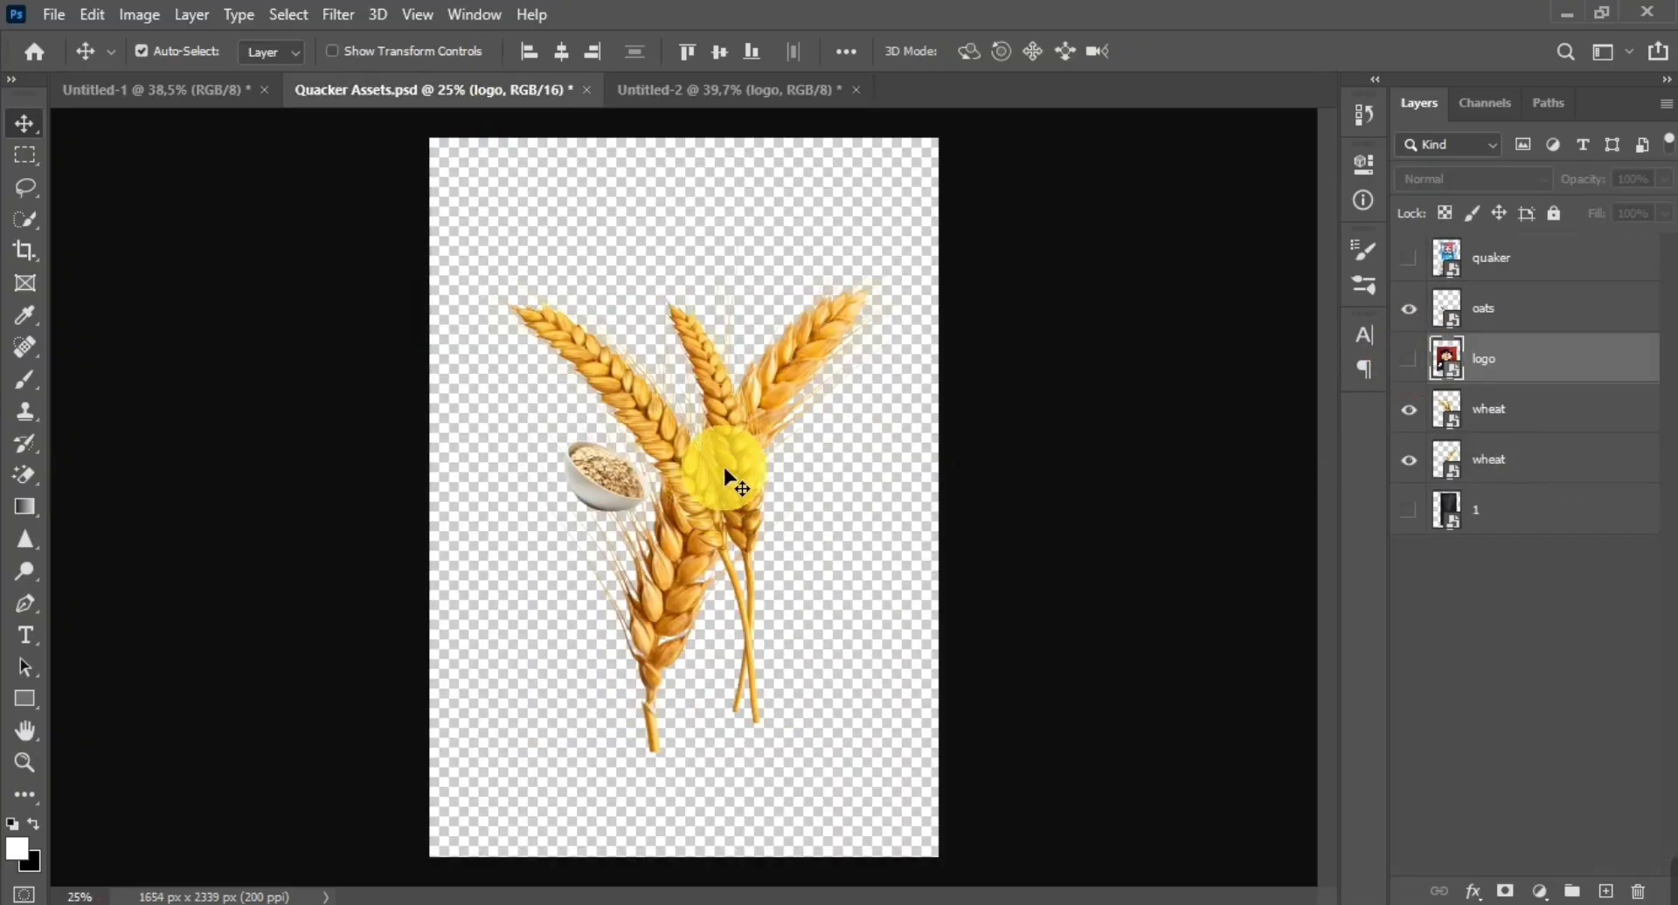
drag(724, 469, 796, 498)
click(721, 90)
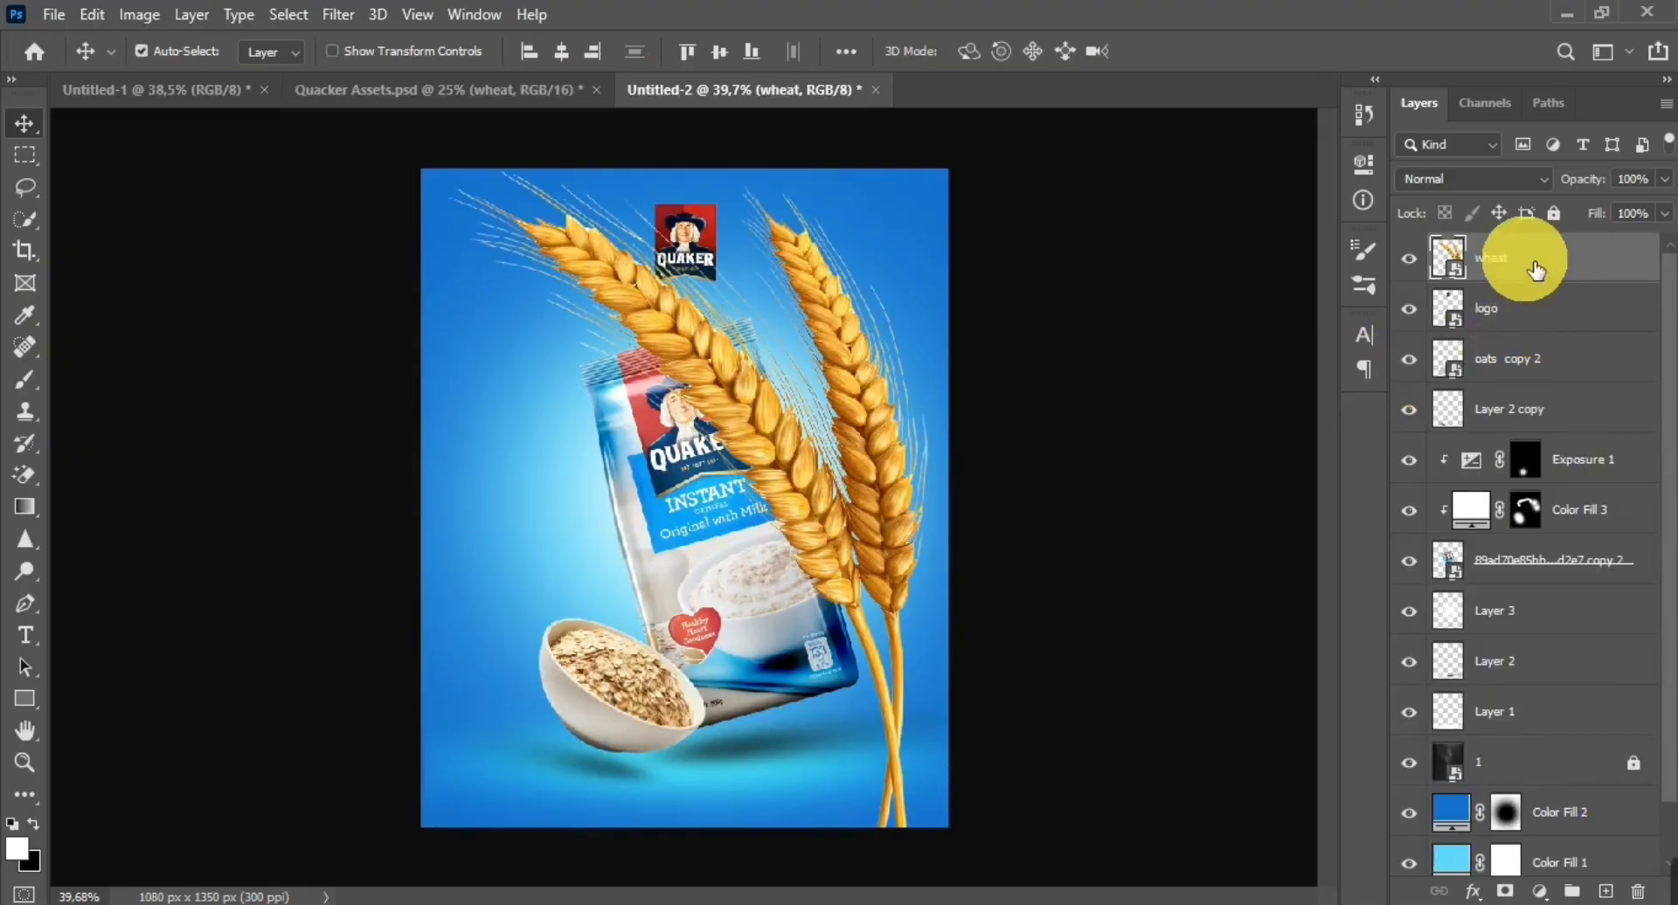
drag(1536, 271, 1490, 587)
key(ctrl+t)
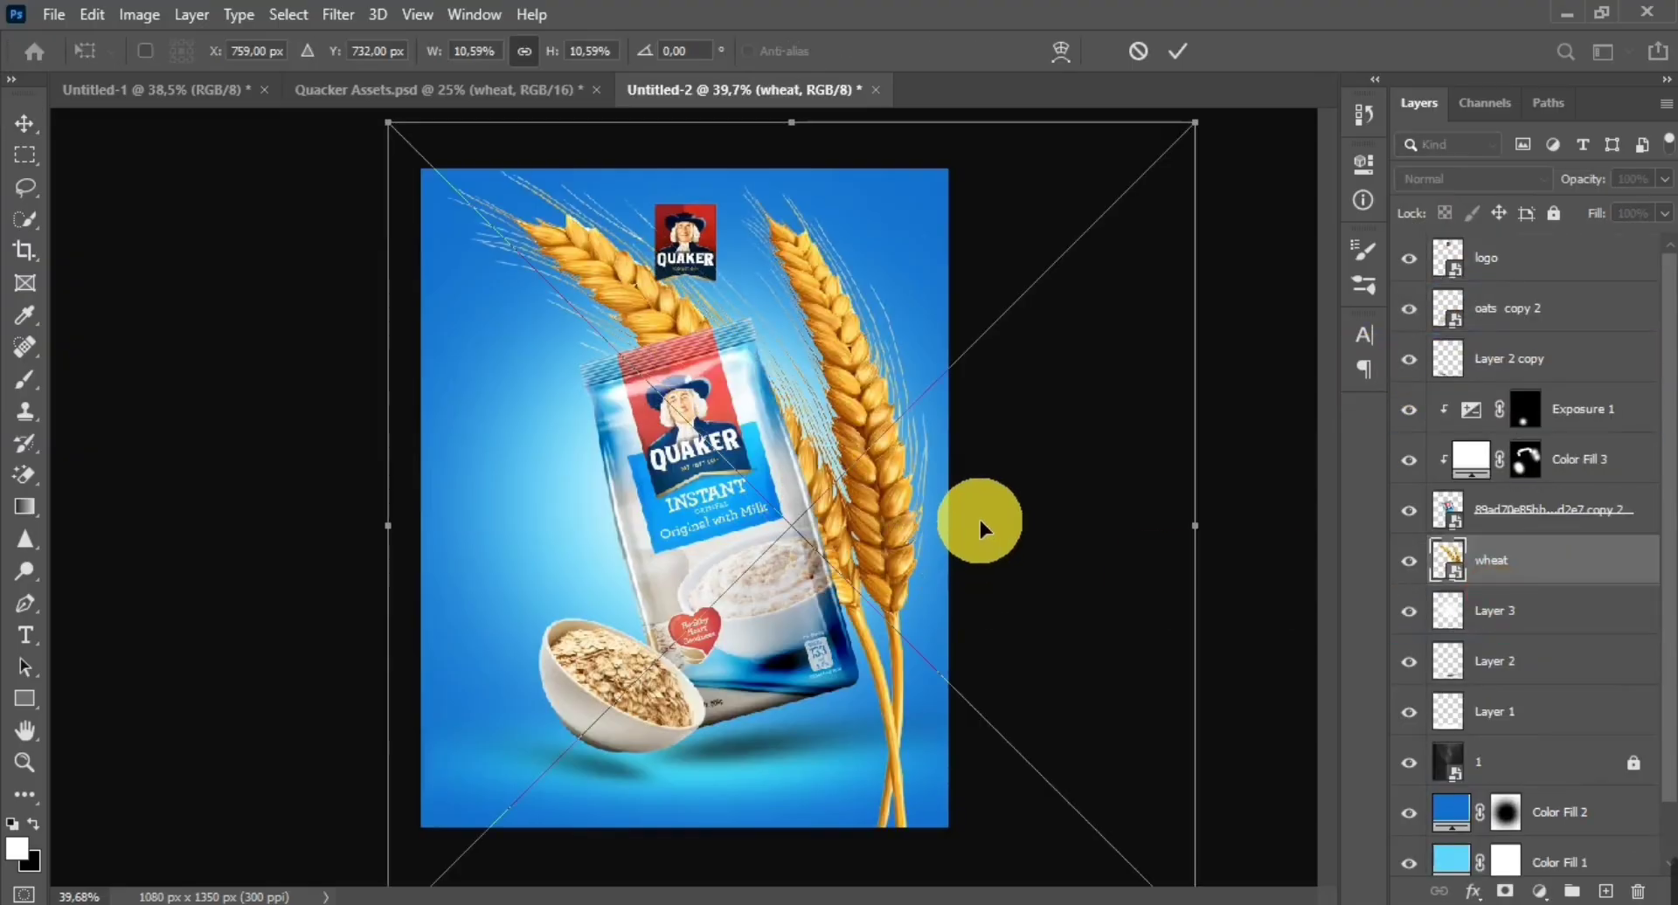
drag(1195, 527, 811, 478)
drag(1030, 516, 918, 535)
drag(809, 486, 812, 498)
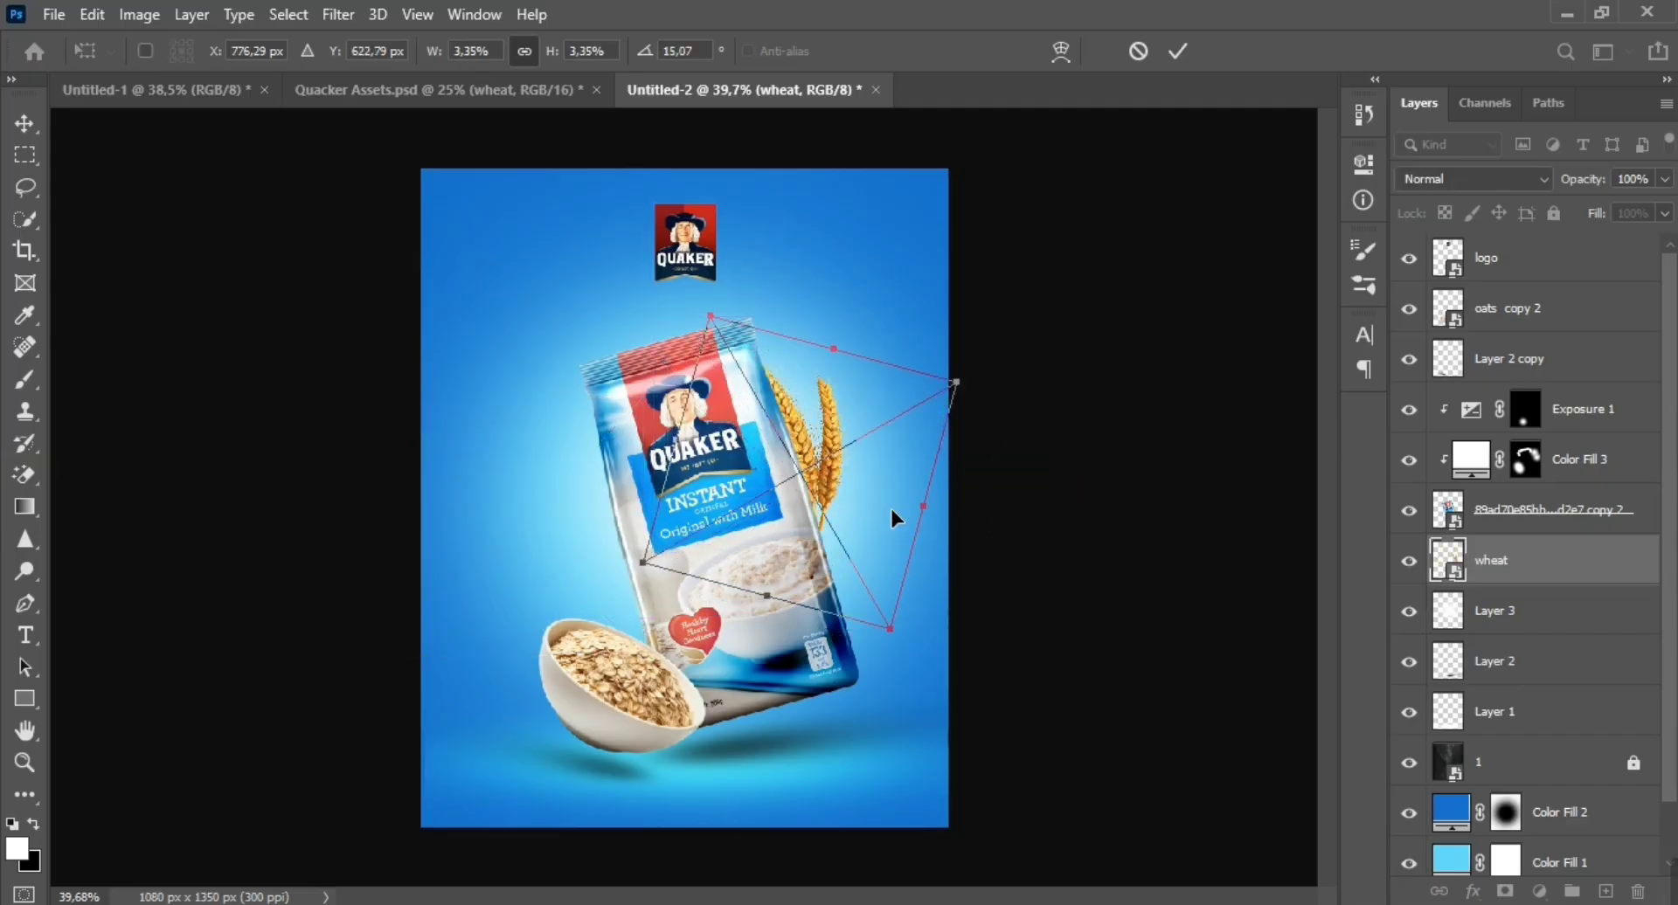
right_click(804, 424)
click(860, 806)
drag(1002, 450, 1004, 408)
drag(834, 468, 861, 455)
click(845, 463)
key(ctrl+z)
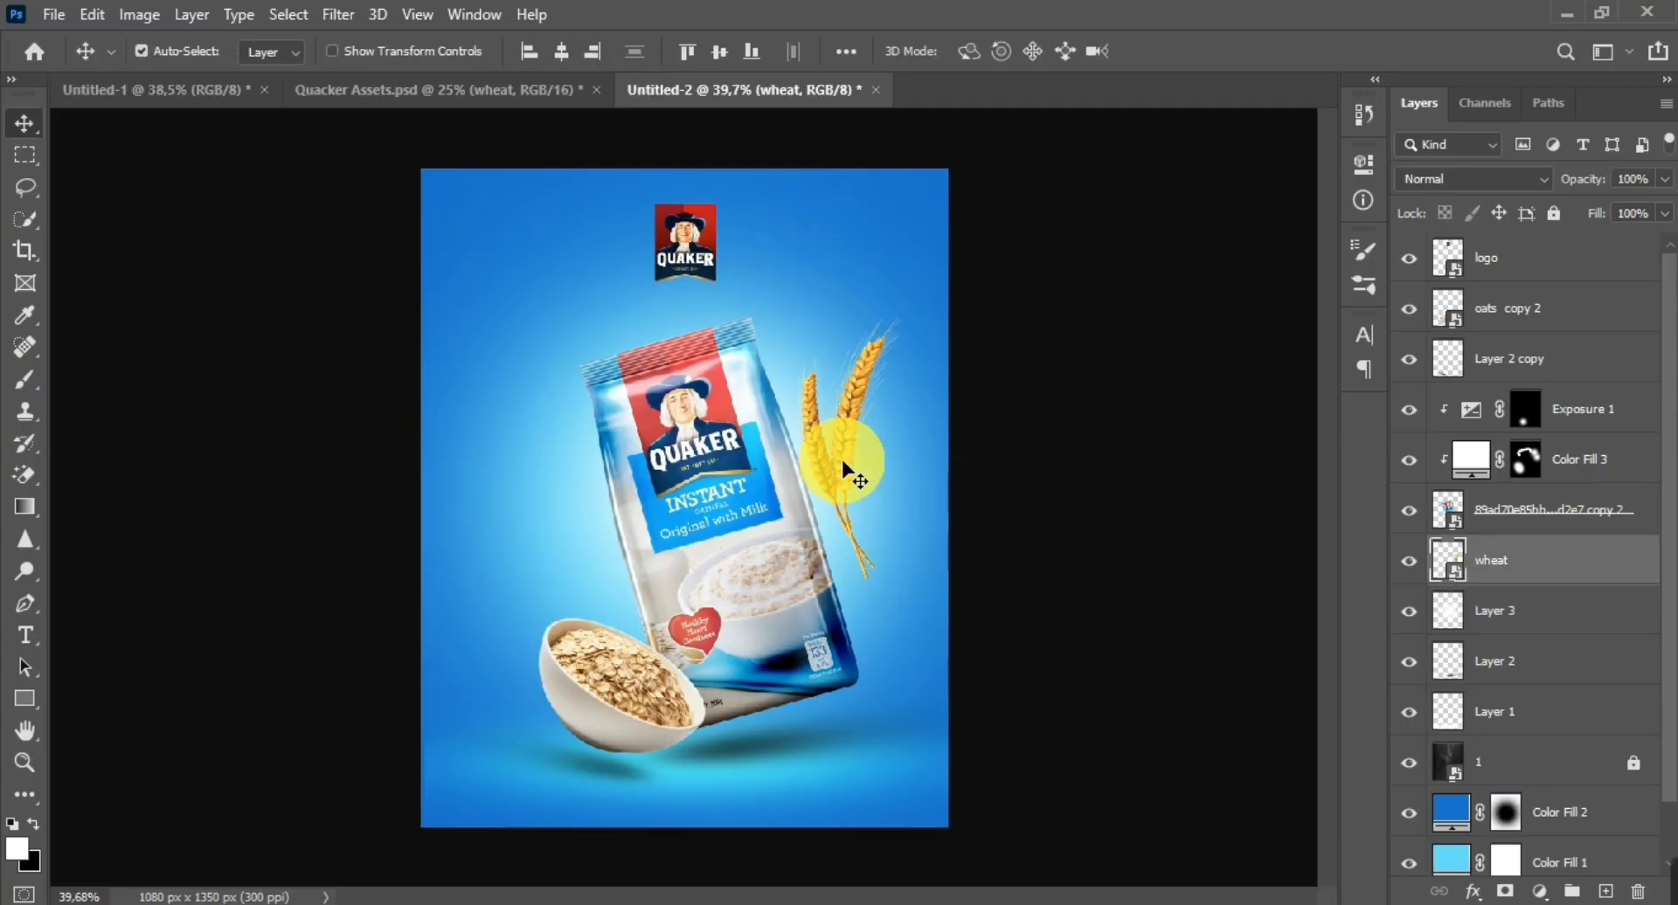
key(ctrl+z)
Step: Scale the paired wheat to about 2.84%, rotate it about 25° and tuck it behind the package's upper right edge
key(ctrl+t)
drag(1199, 526, 654, 526)
drag(623, 515, 1008, 562)
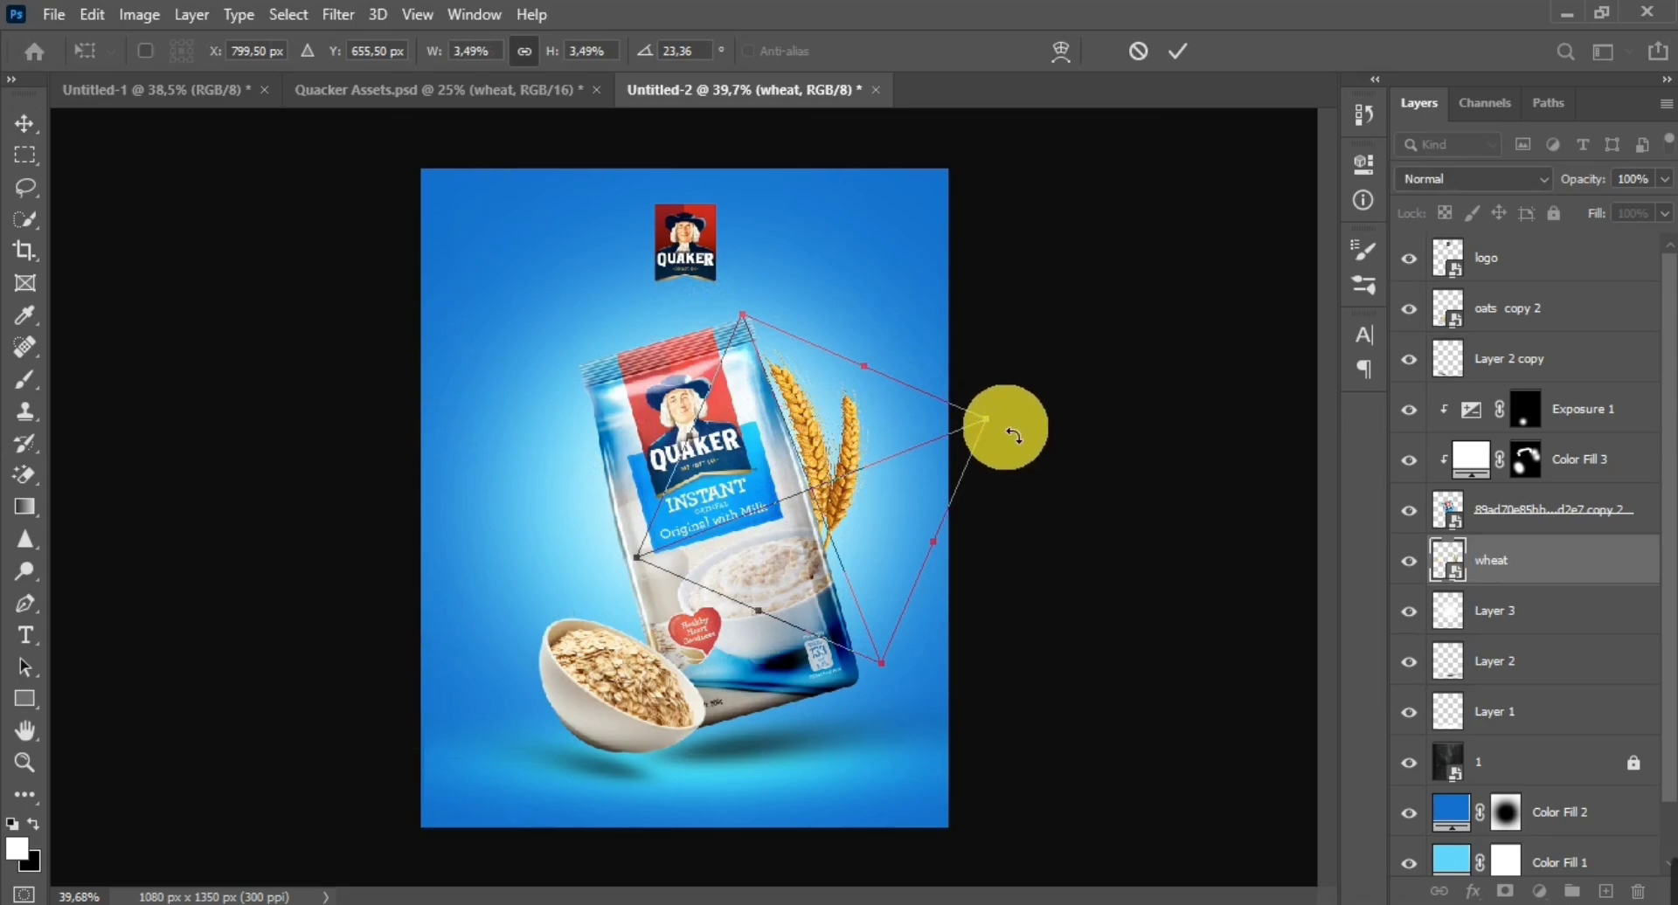
drag(1013, 434, 984, 439)
drag(1011, 418, 915, 520)
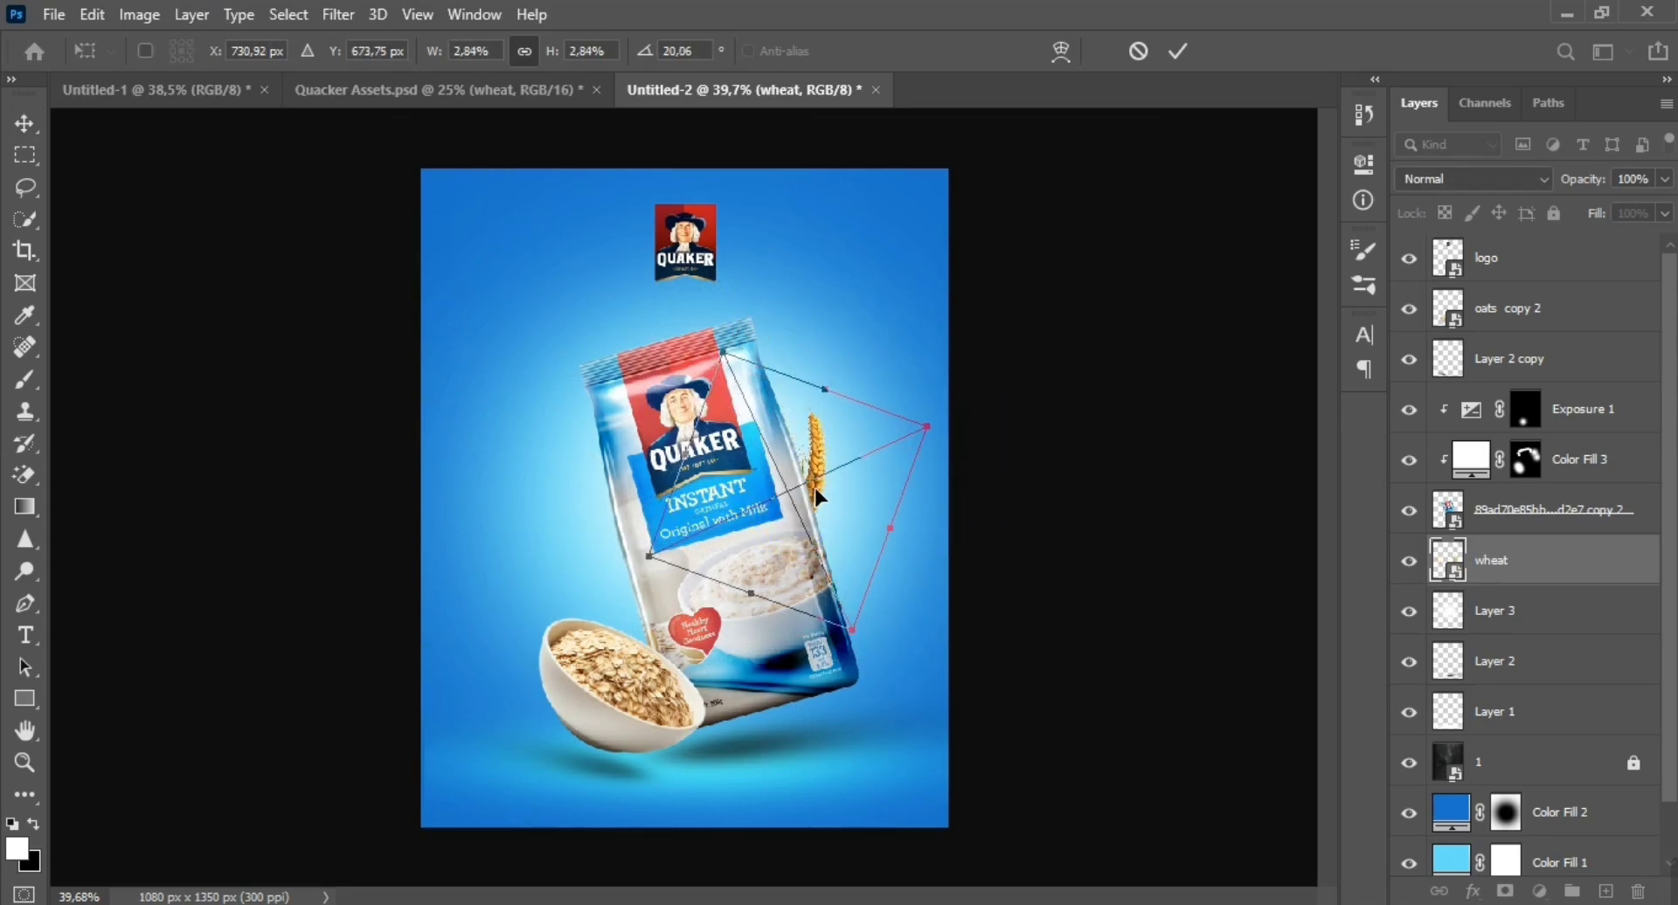
drag(814, 492, 832, 480)
drag(947, 526, 1000, 496)
key(Return)
scroll(860, 479, up, 4)
key(ctrl+t)
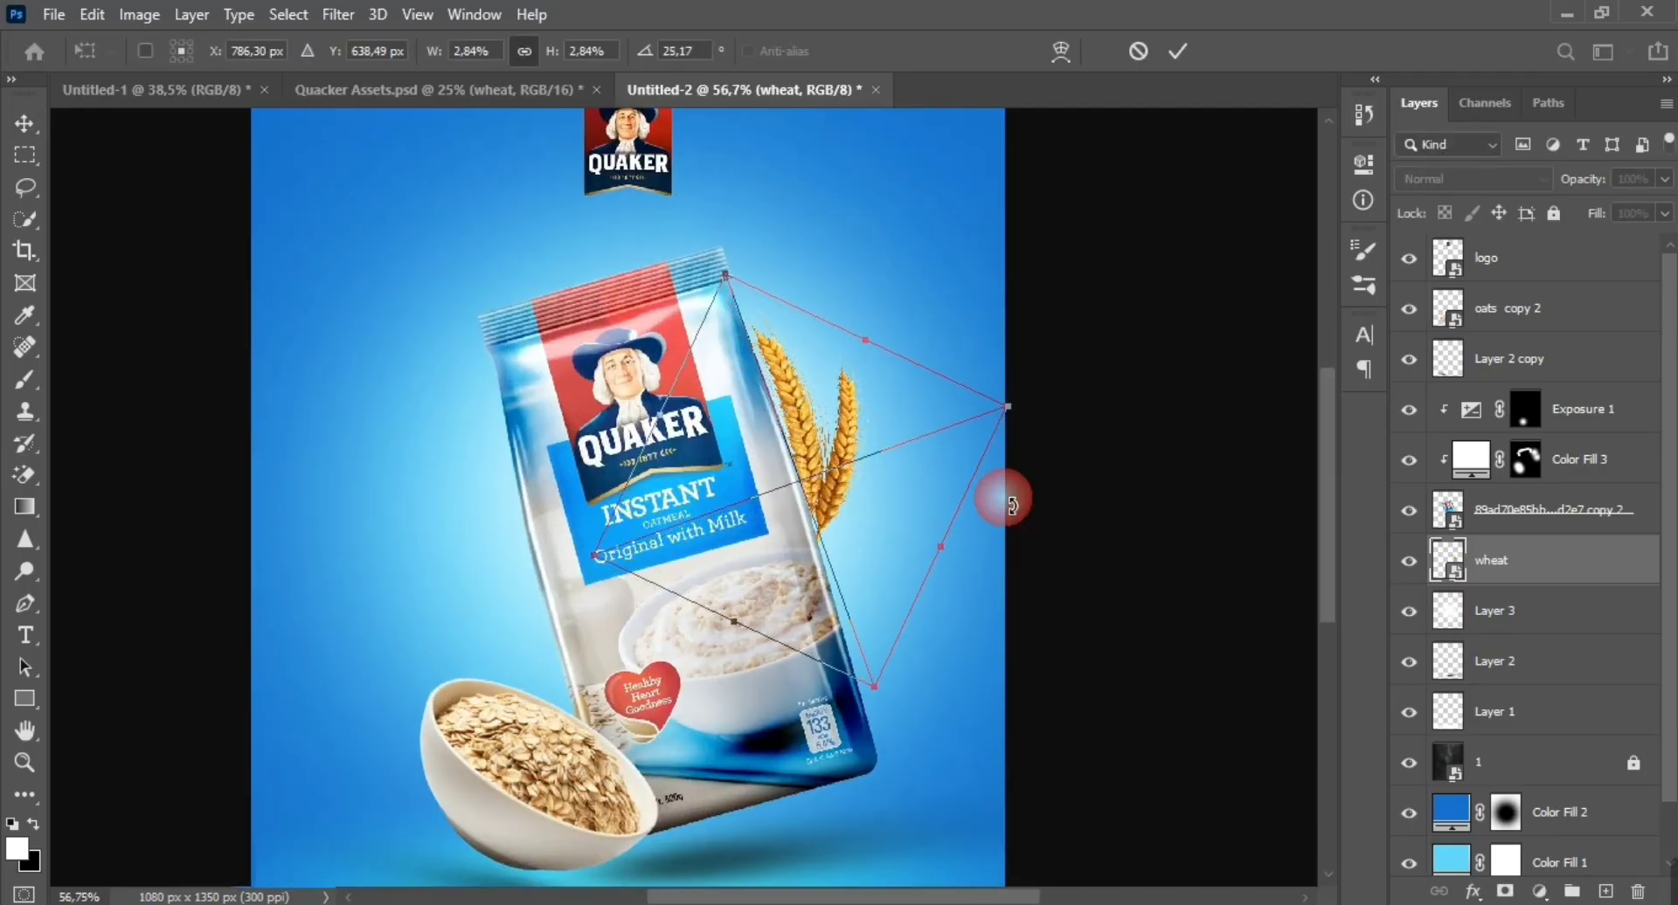
key(Return)
Step: Copy the single wheat ear from Quacker Assets.psd into the poster and place its layer at the top of the stack
click(475, 92)
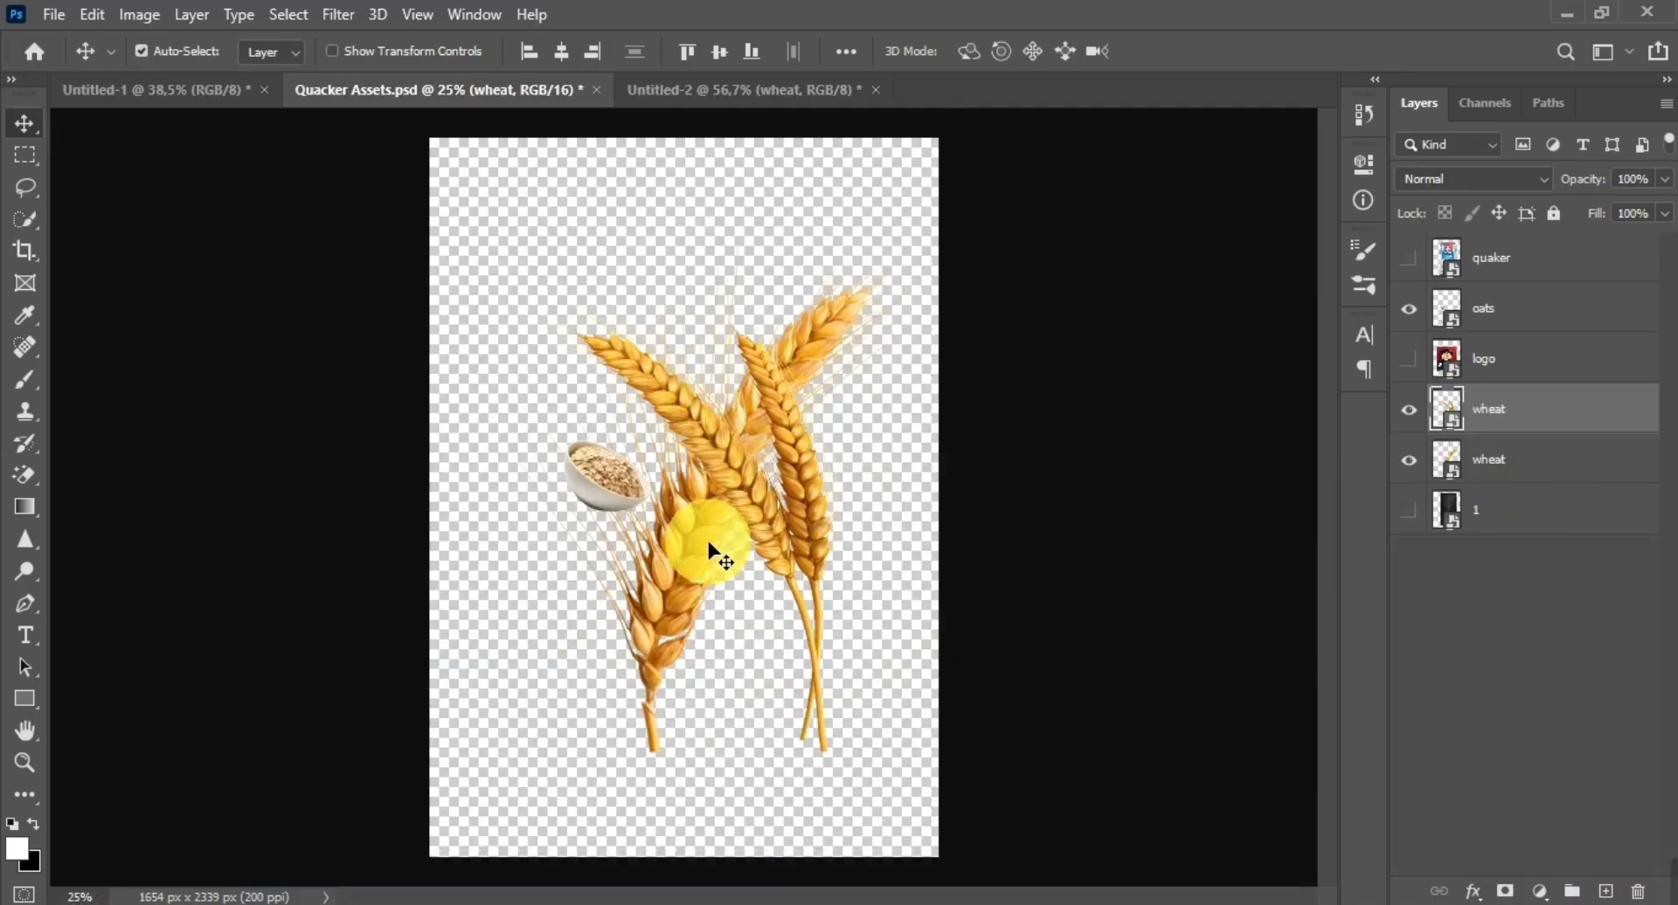
drag(797, 218, 790, 610)
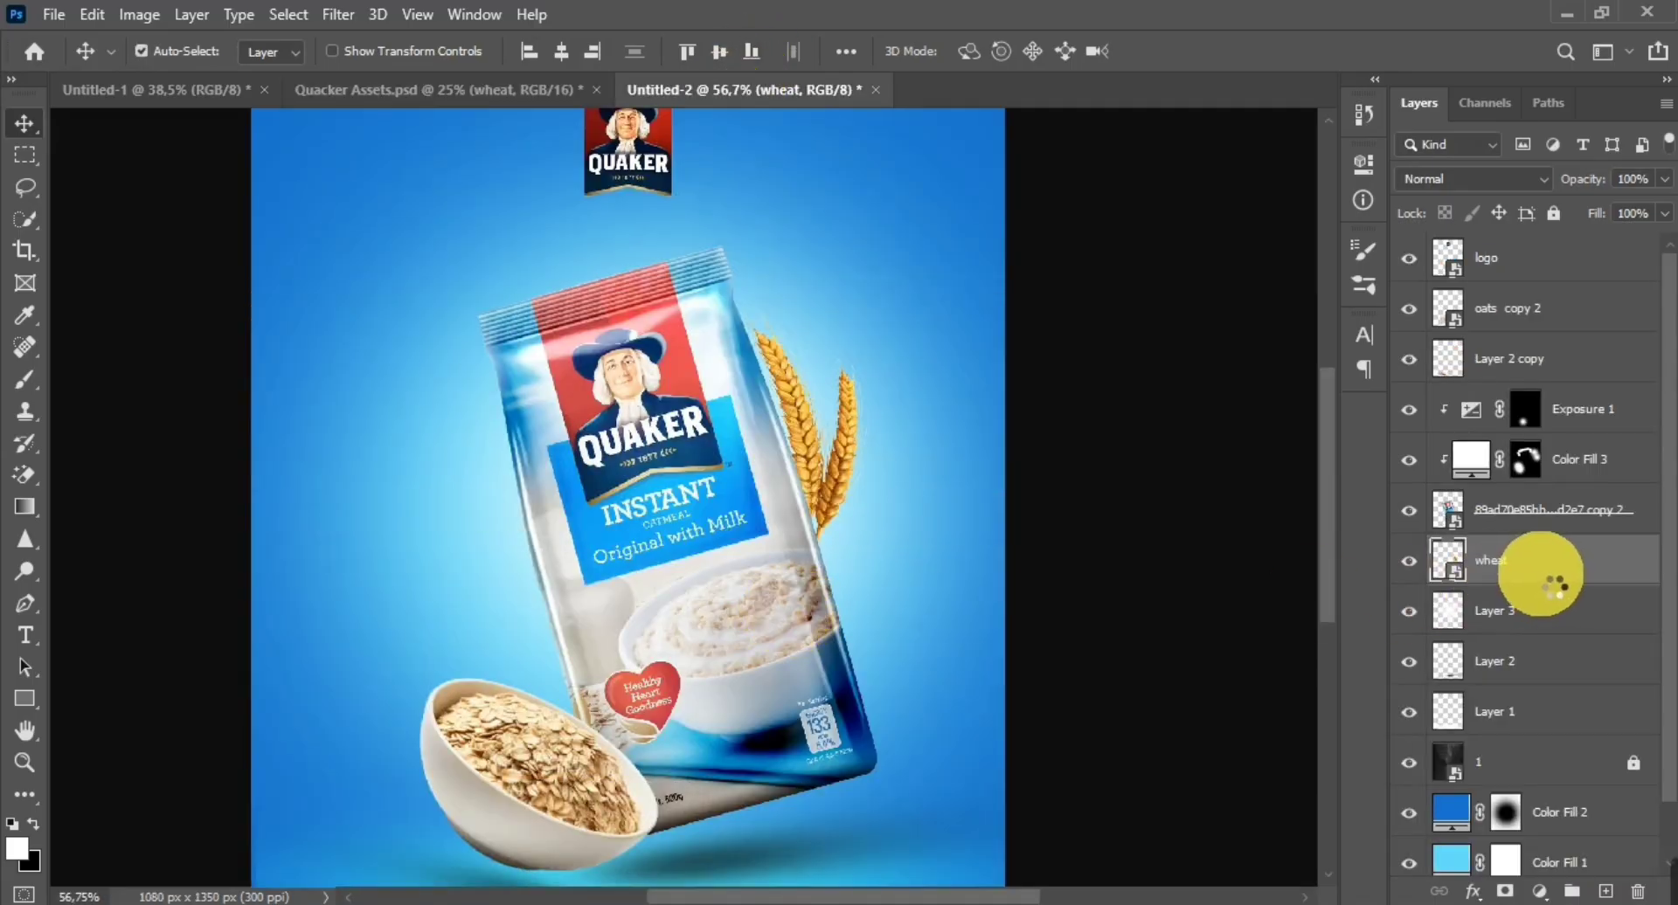
drag(1541, 574, 1516, 241)
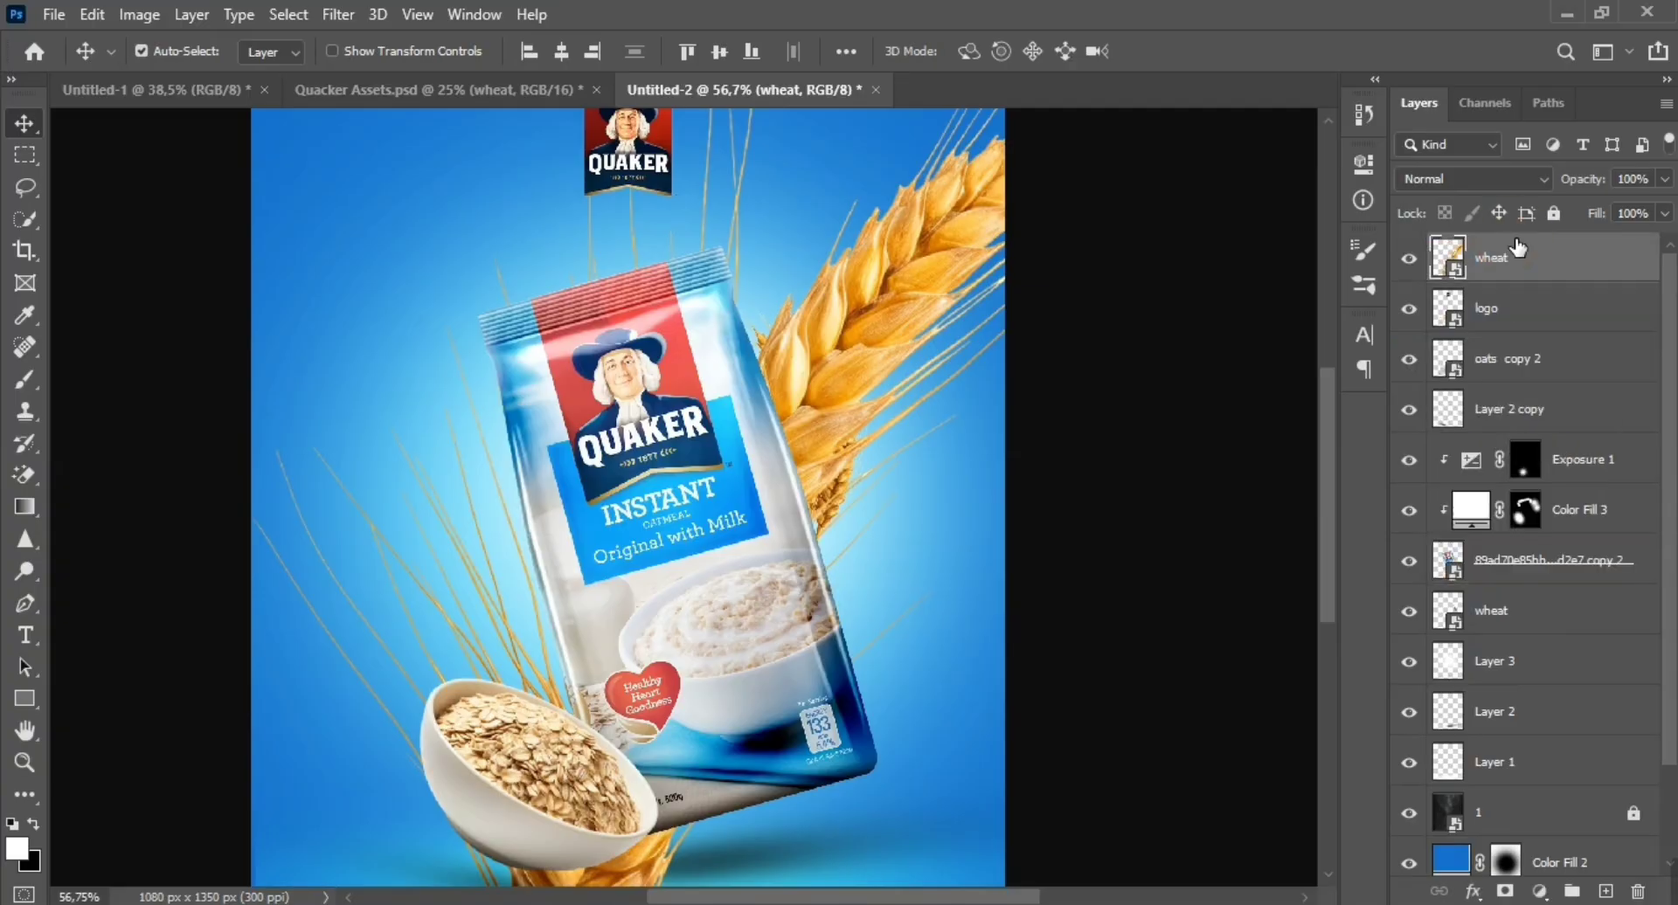
Step: Scale the single wheat ear to about 7.39% and position it against the package's upper left edge
key(ctrl+t)
drag(1217, 618, 318, 614)
key(Return)
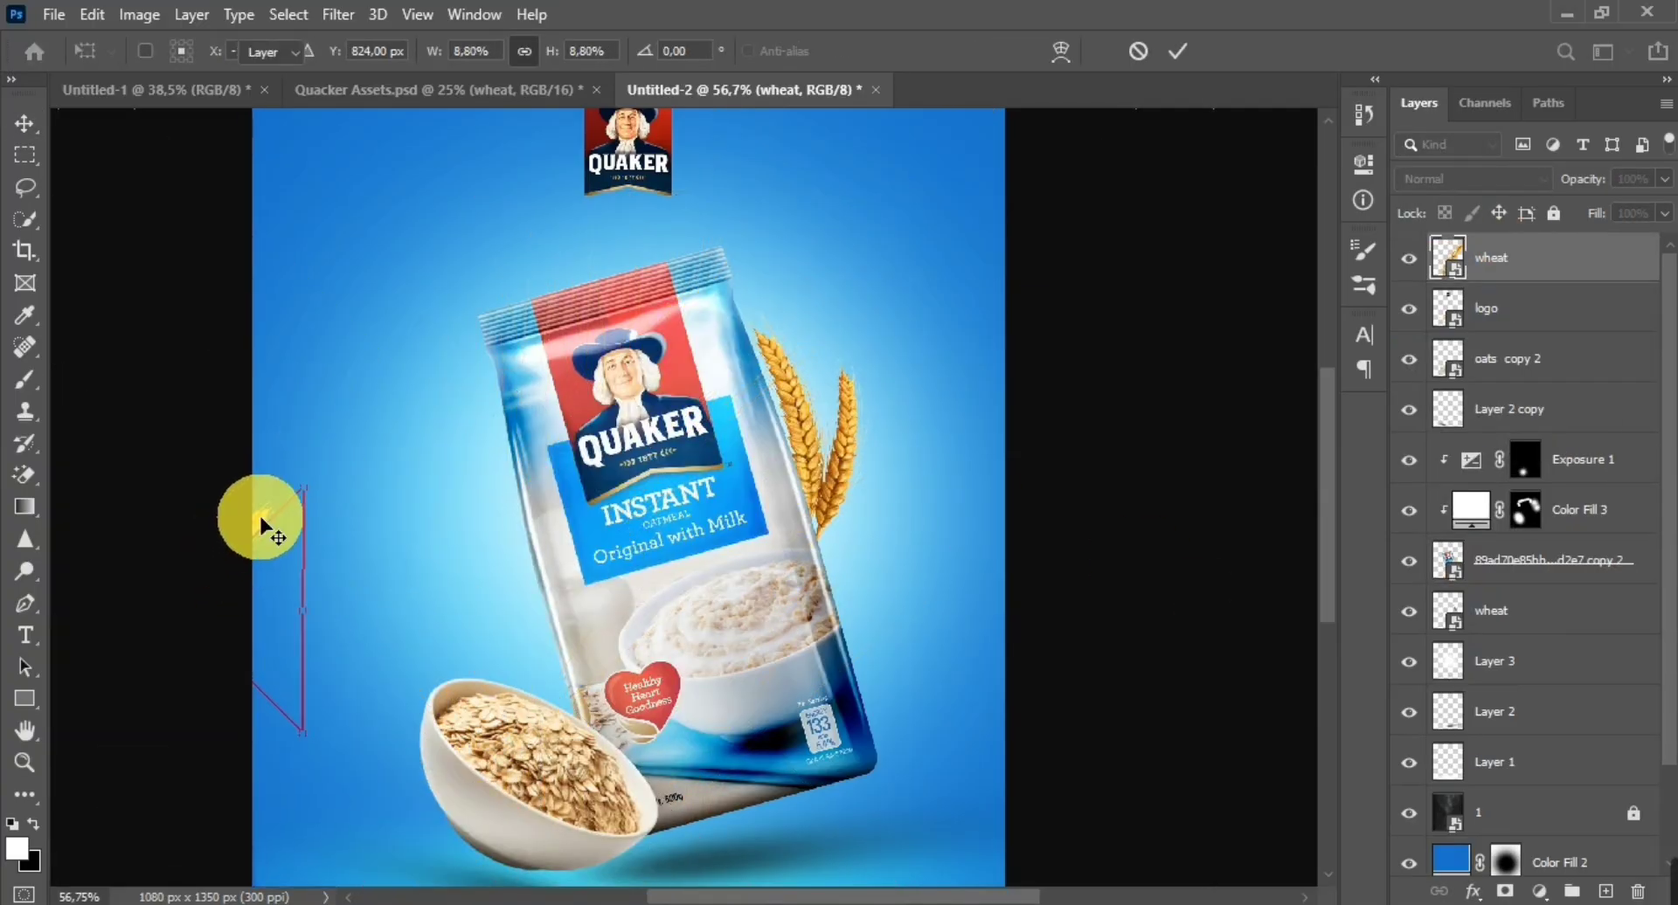
drag(260, 520, 551, 389)
key(ctrl+t)
key(Return)
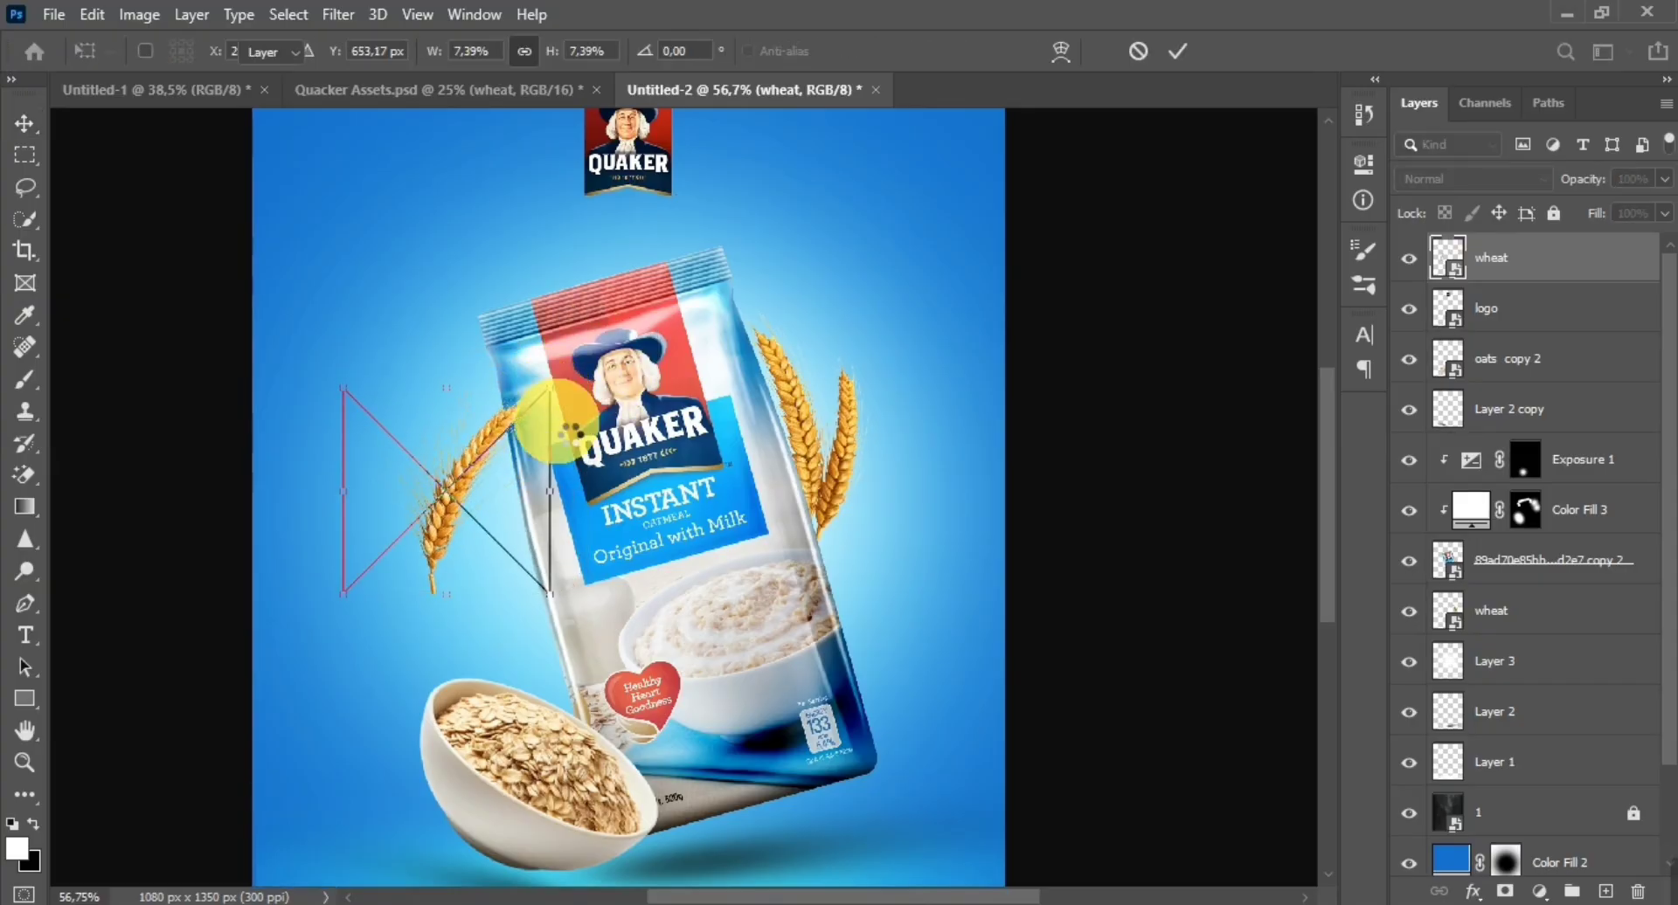
drag(464, 463, 476, 455)
Step: Duplicate the single wheat ear and place the copy over the lower right part of the package
scroll(509, 491, down, 1)
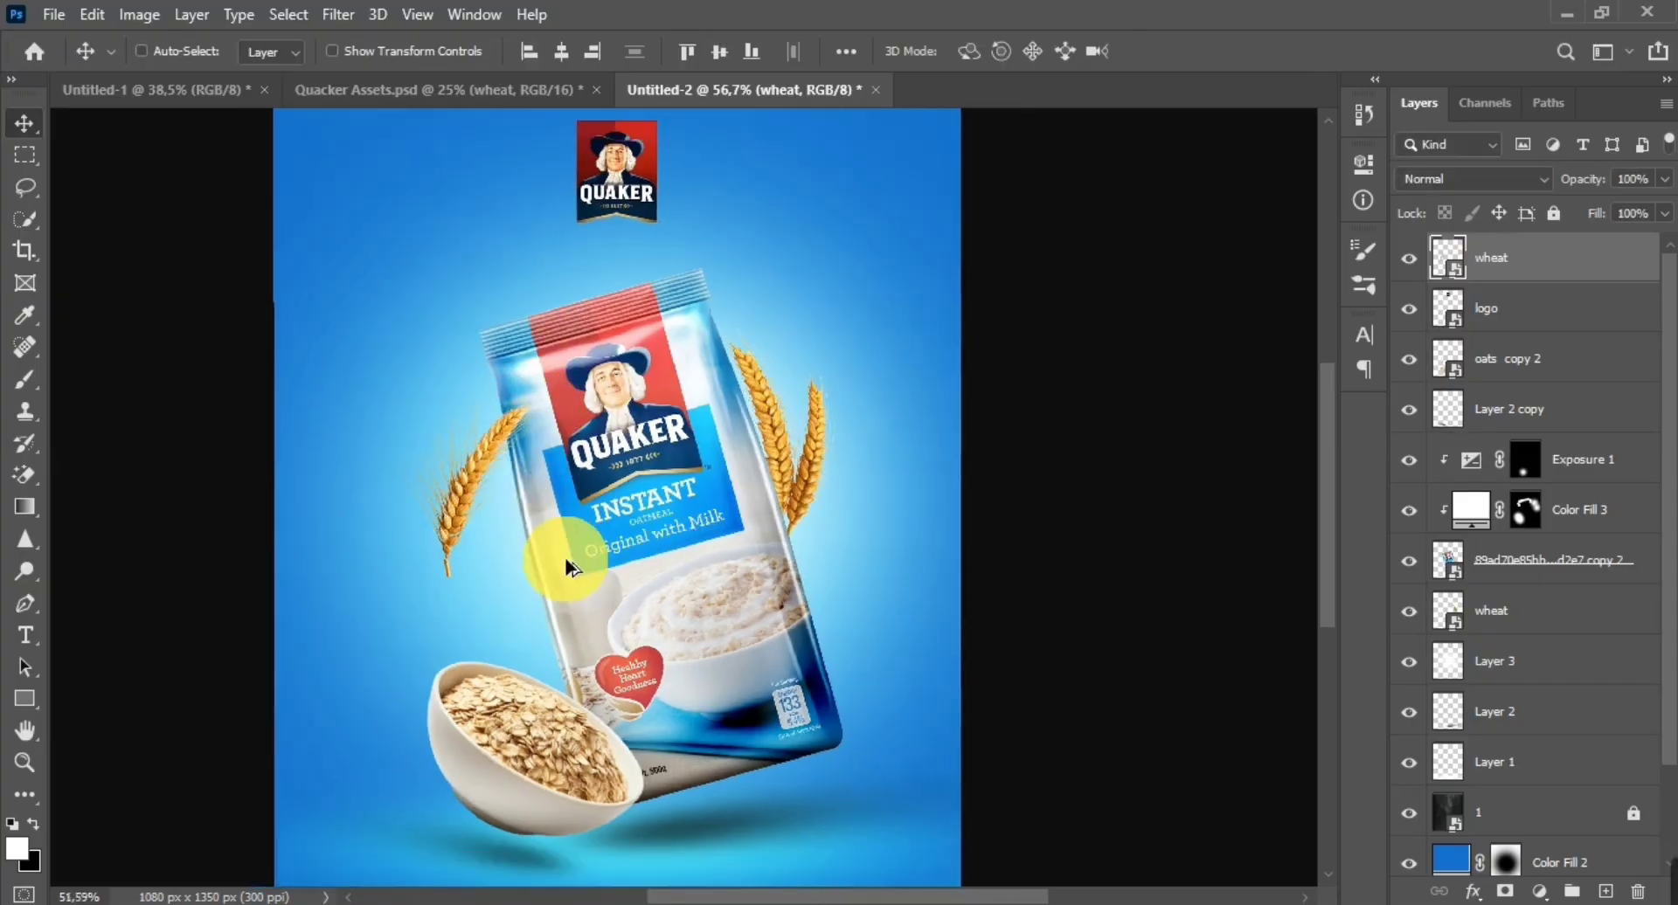
scroll(567, 568, down, 2)
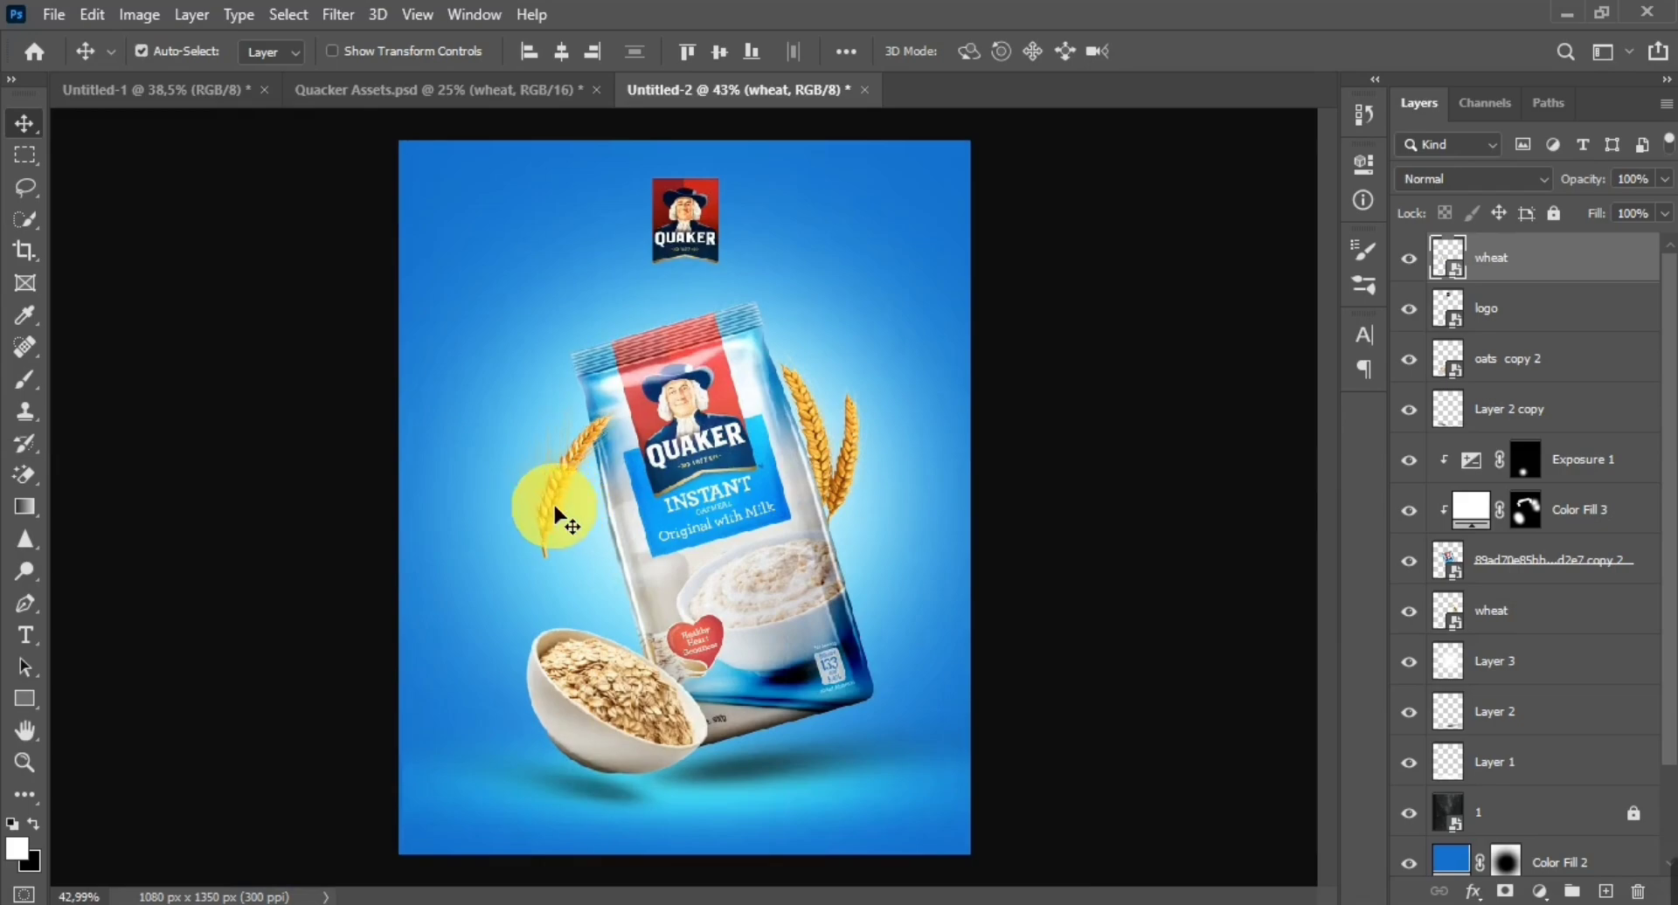
drag(556, 508, 789, 628)
right_click(797, 617)
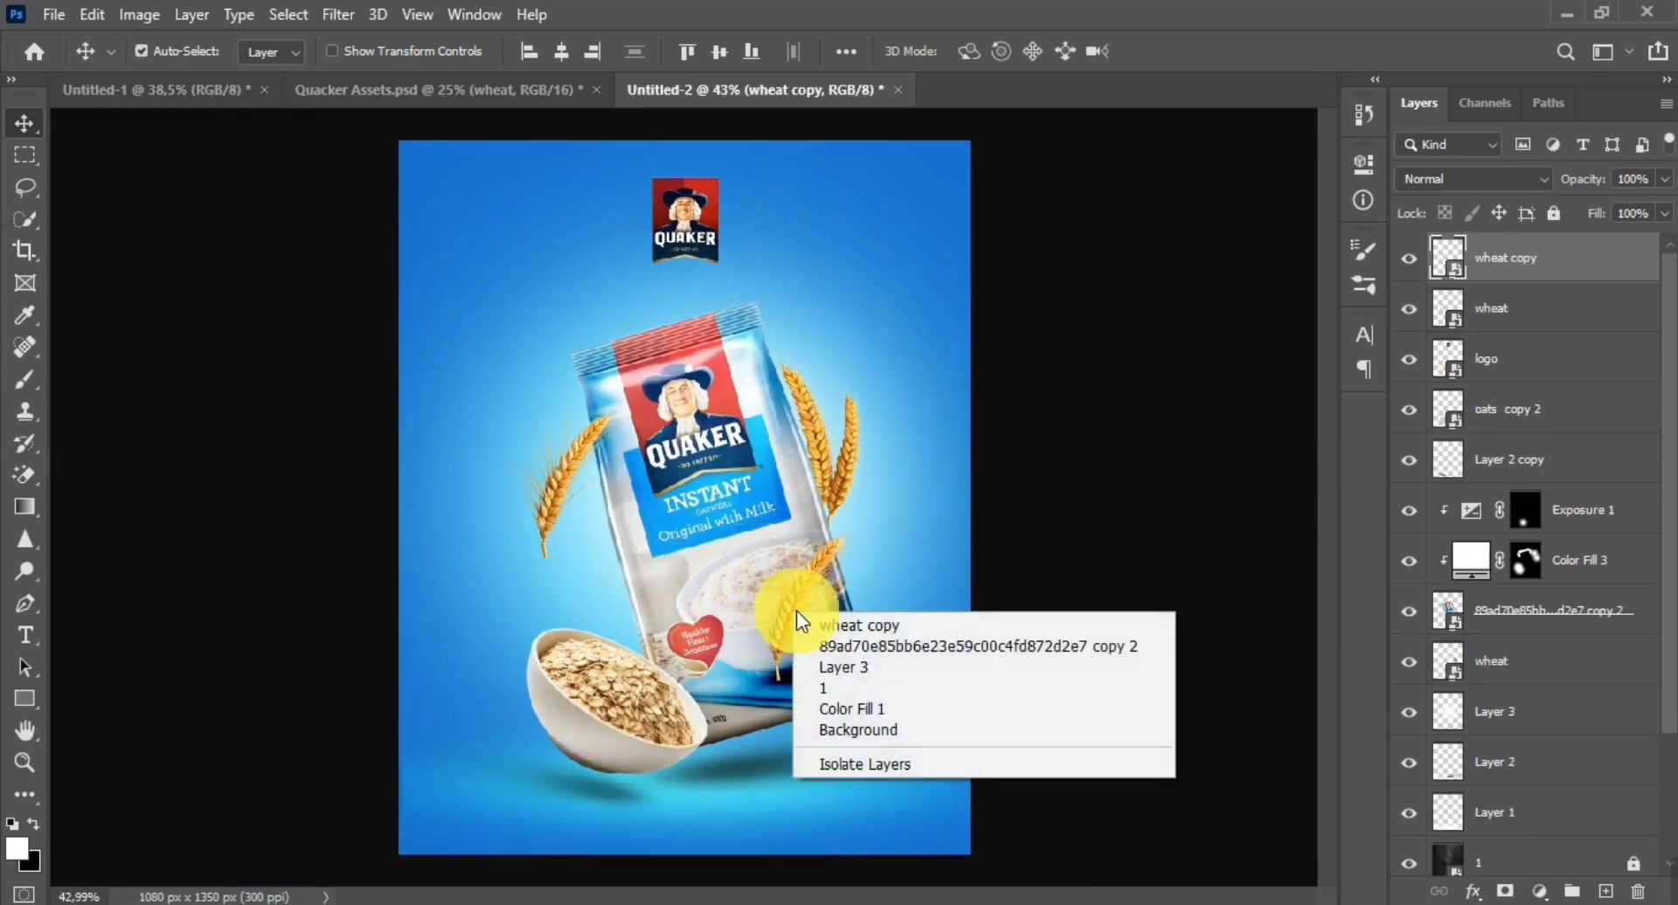
click(797, 622)
Step: Rotate the wheat copy to -90° and move it so that it overlaps the package's lower right edge
key(ctrl+t)
right_click(792, 601)
click(891, 360)
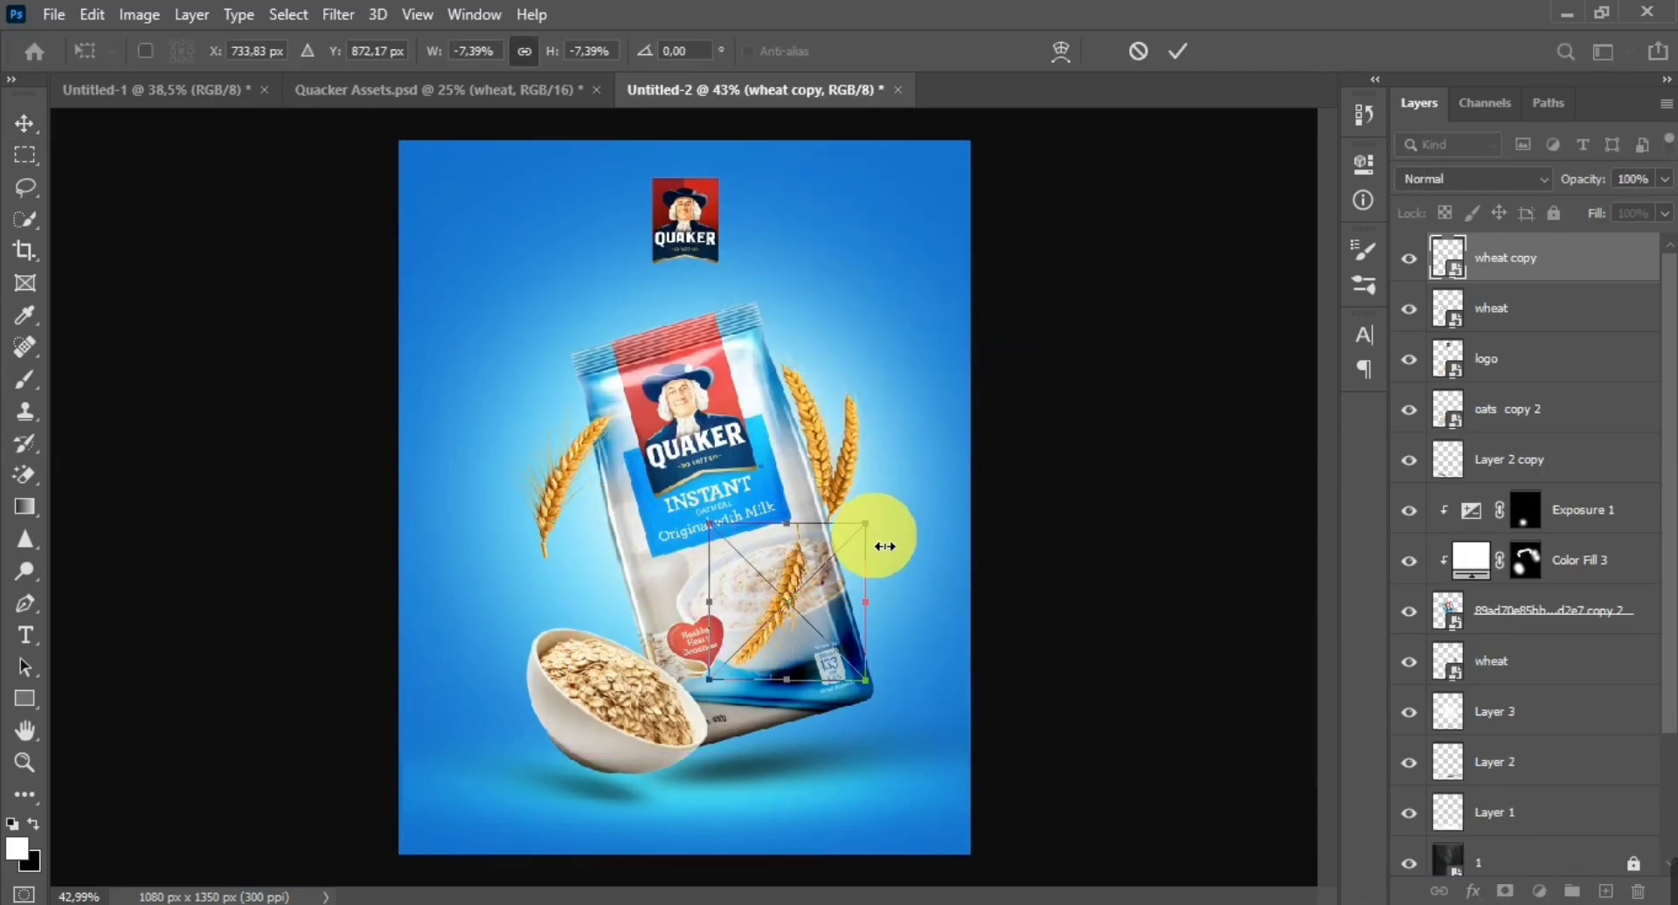
right_click(792, 611)
click(919, 381)
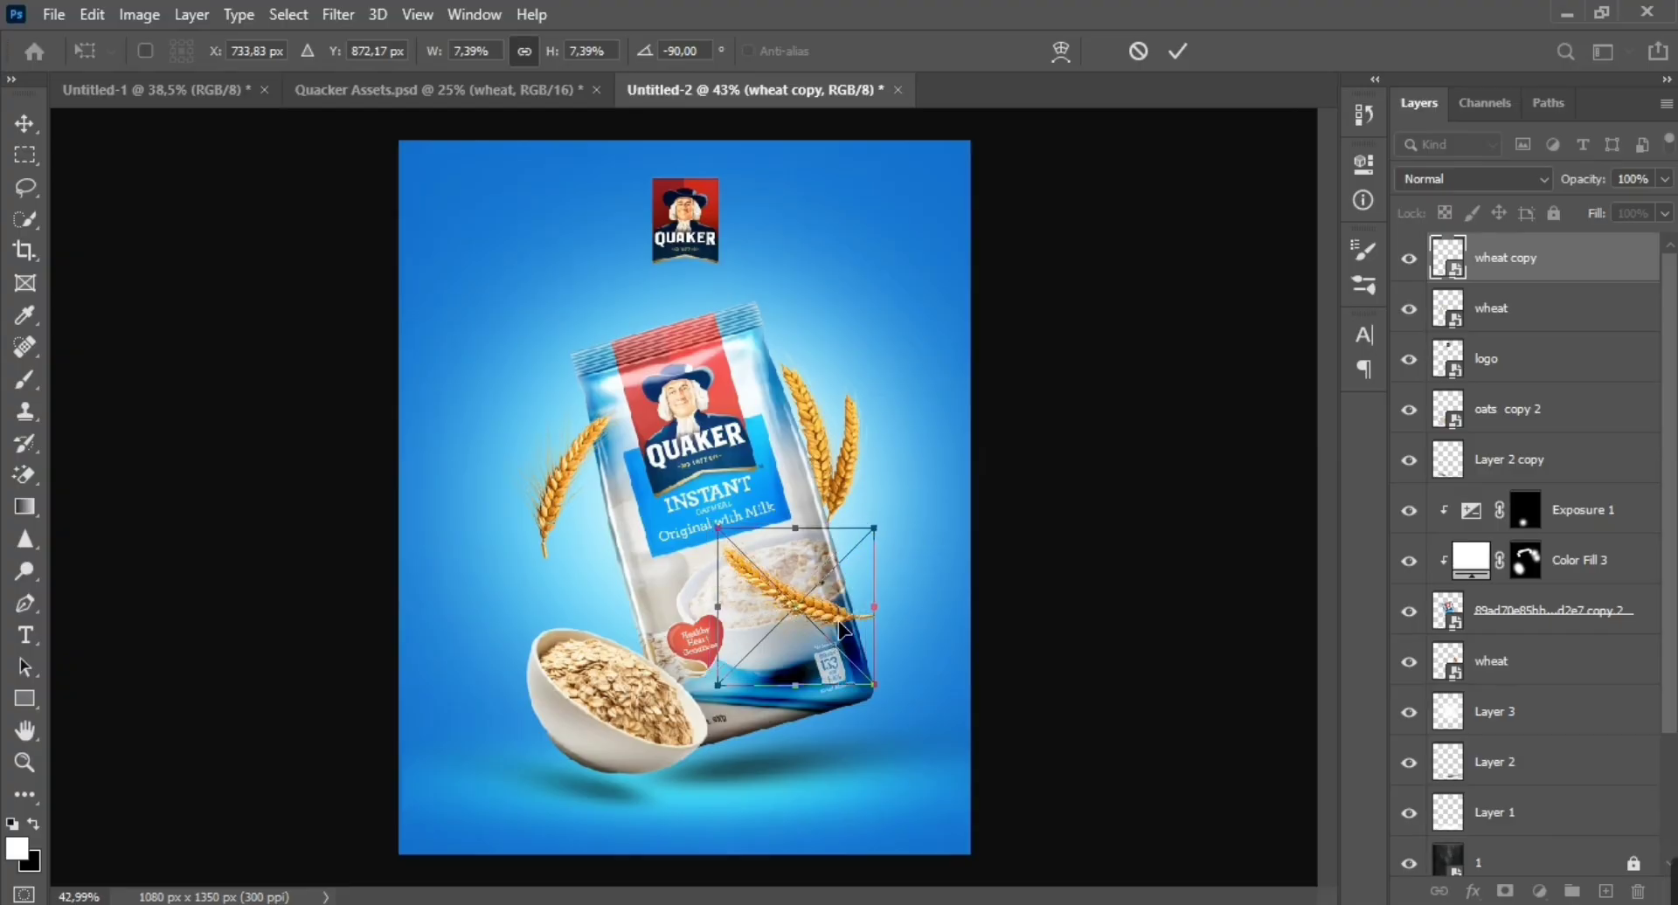
drag(819, 609, 860, 619)
key(Return)
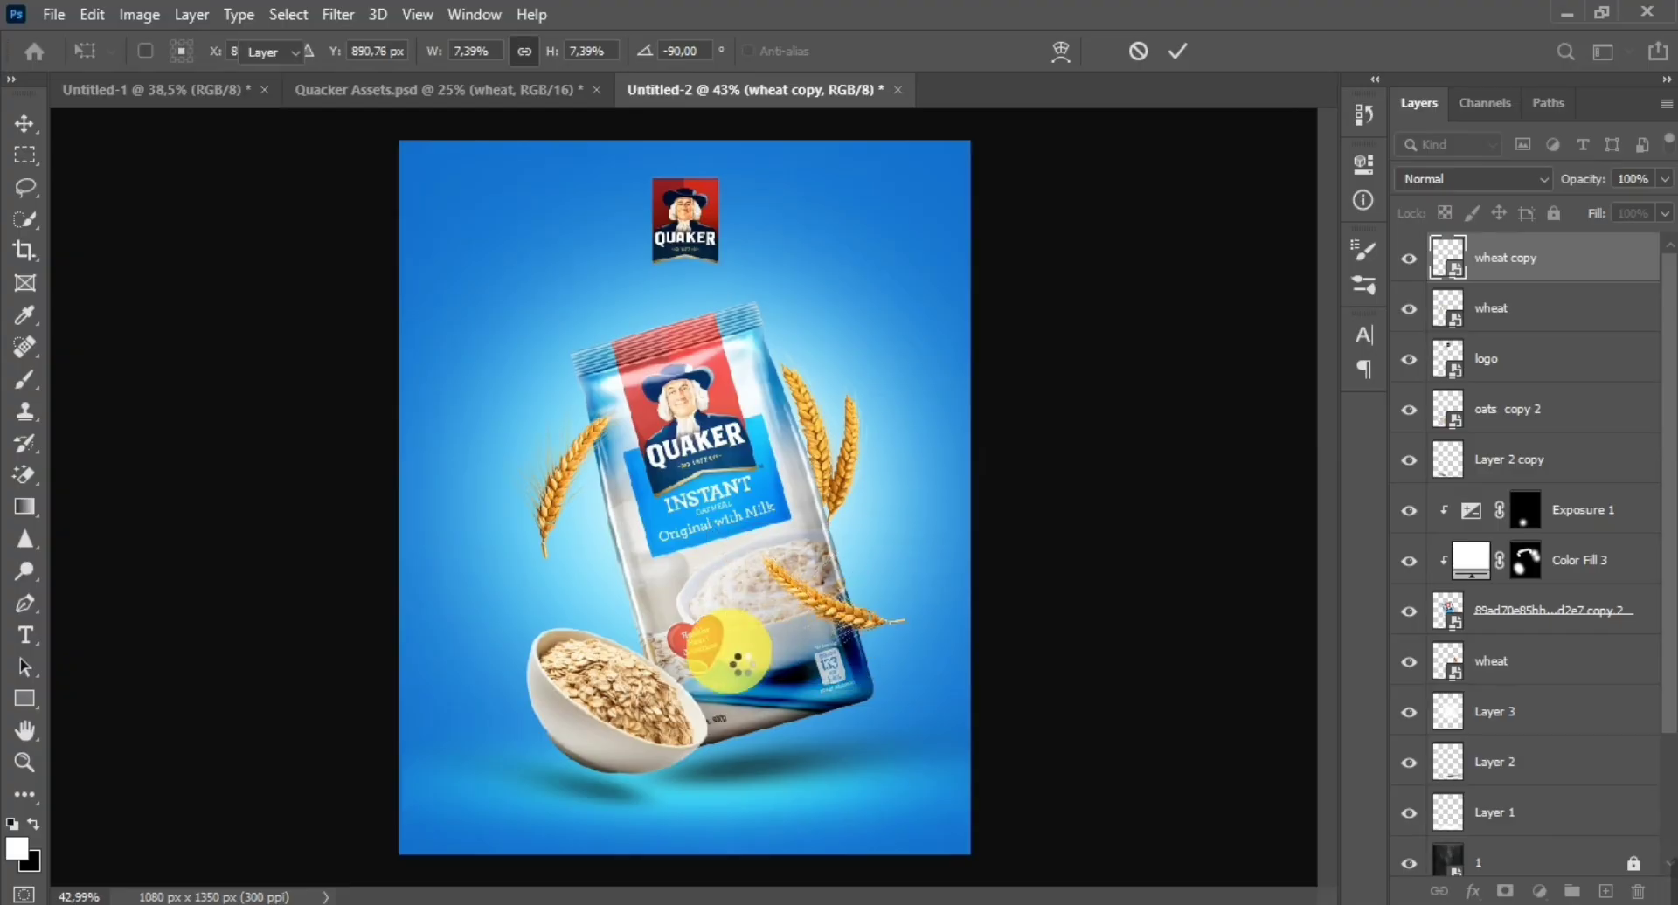
Step: Add a new layer directly above the package layer and clip it to the package
scroll(761, 630, down, 2)
scroll(751, 610, up, 3)
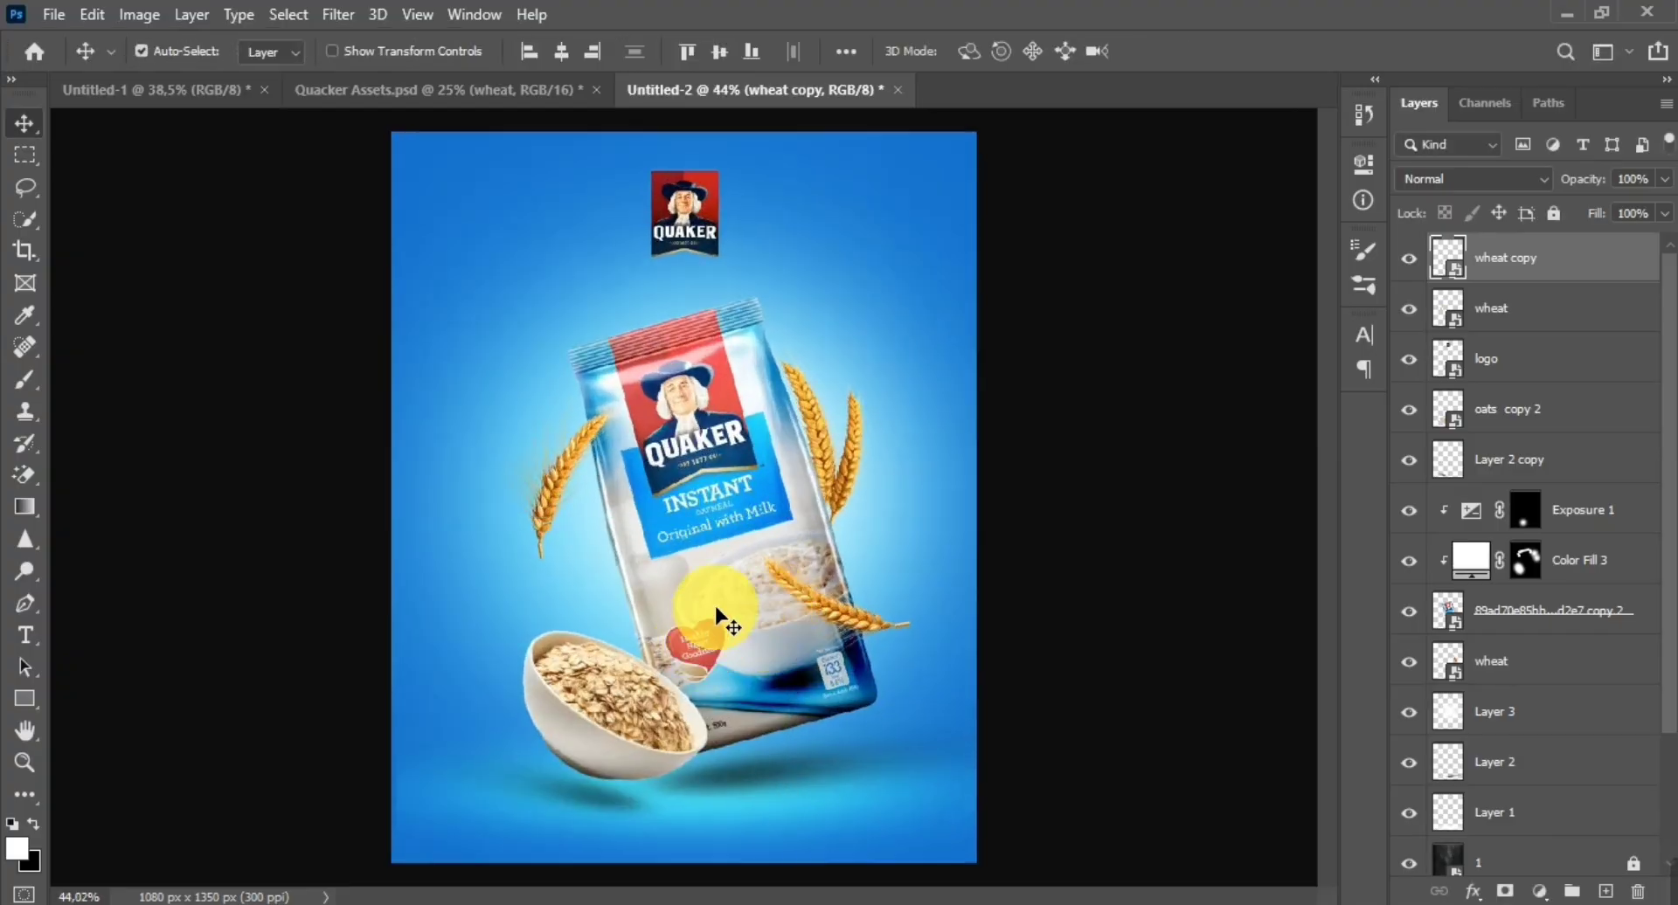
scroll(717, 616, up, 1)
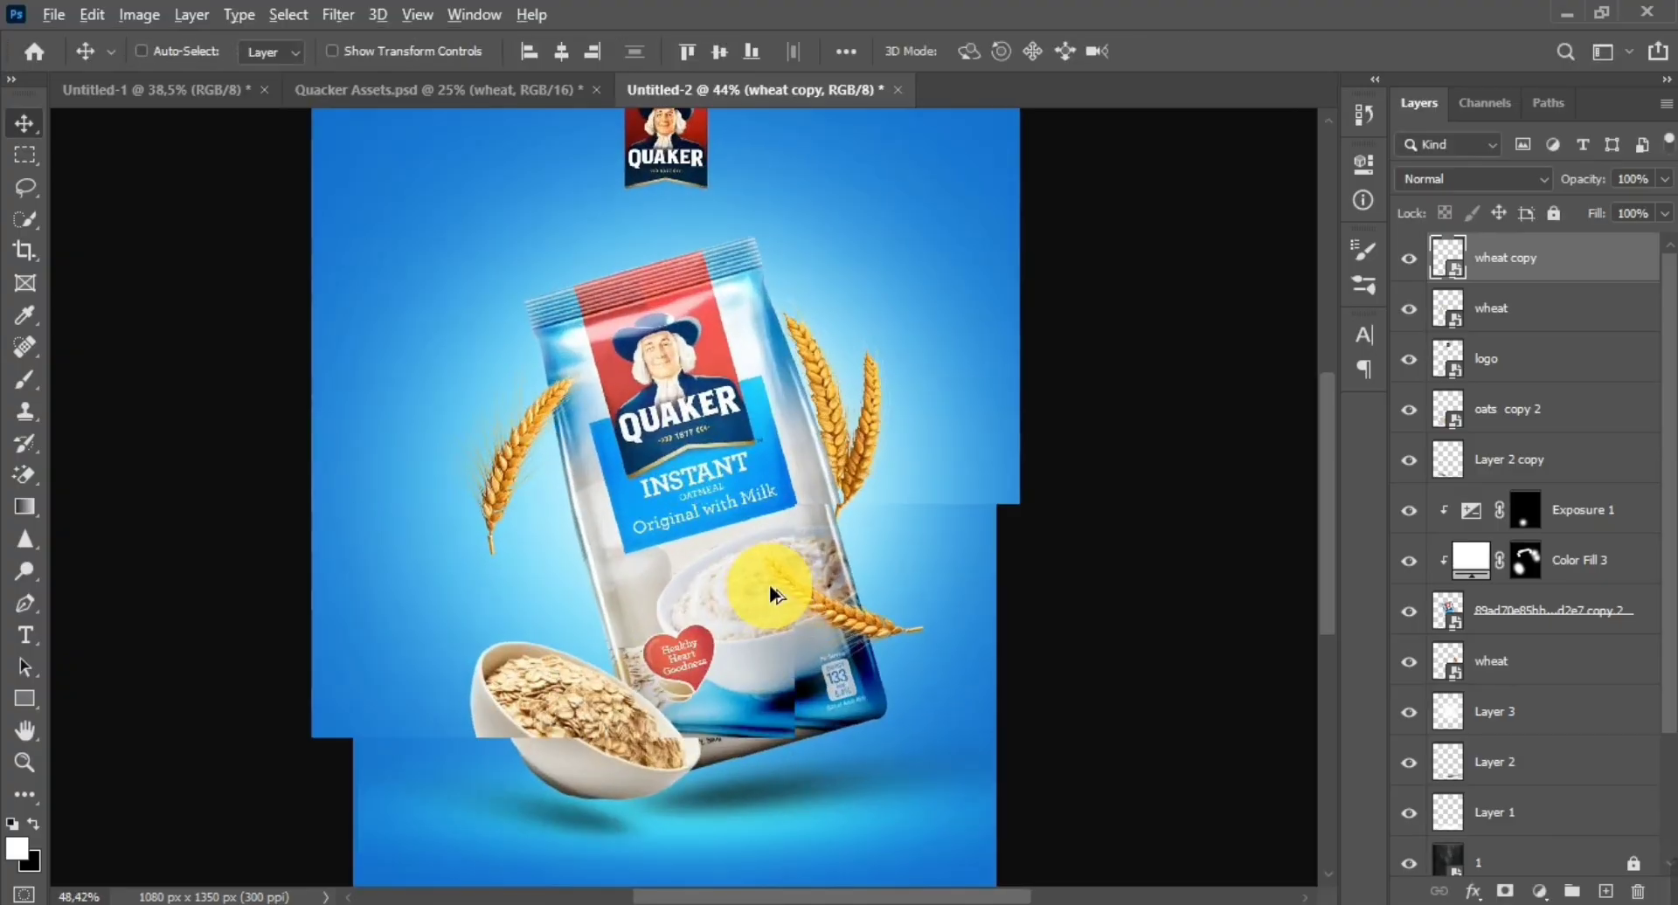
click(616, 502)
drag(1491, 638, 1575, 725)
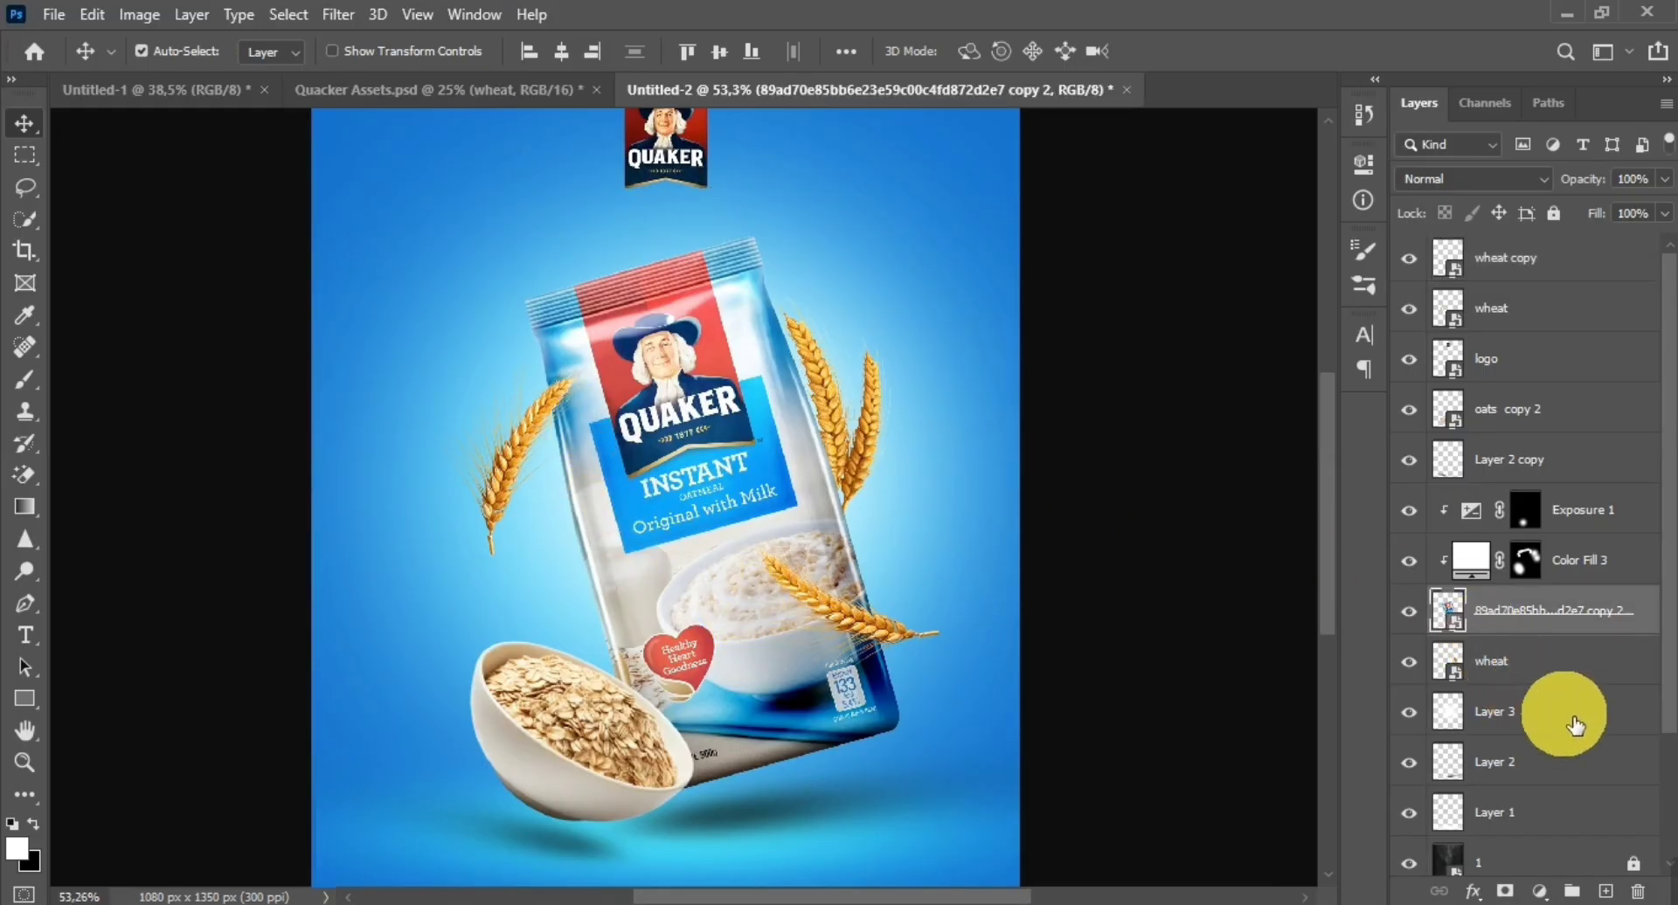
click(1549, 673)
click(530, 448)
click(1583, 359)
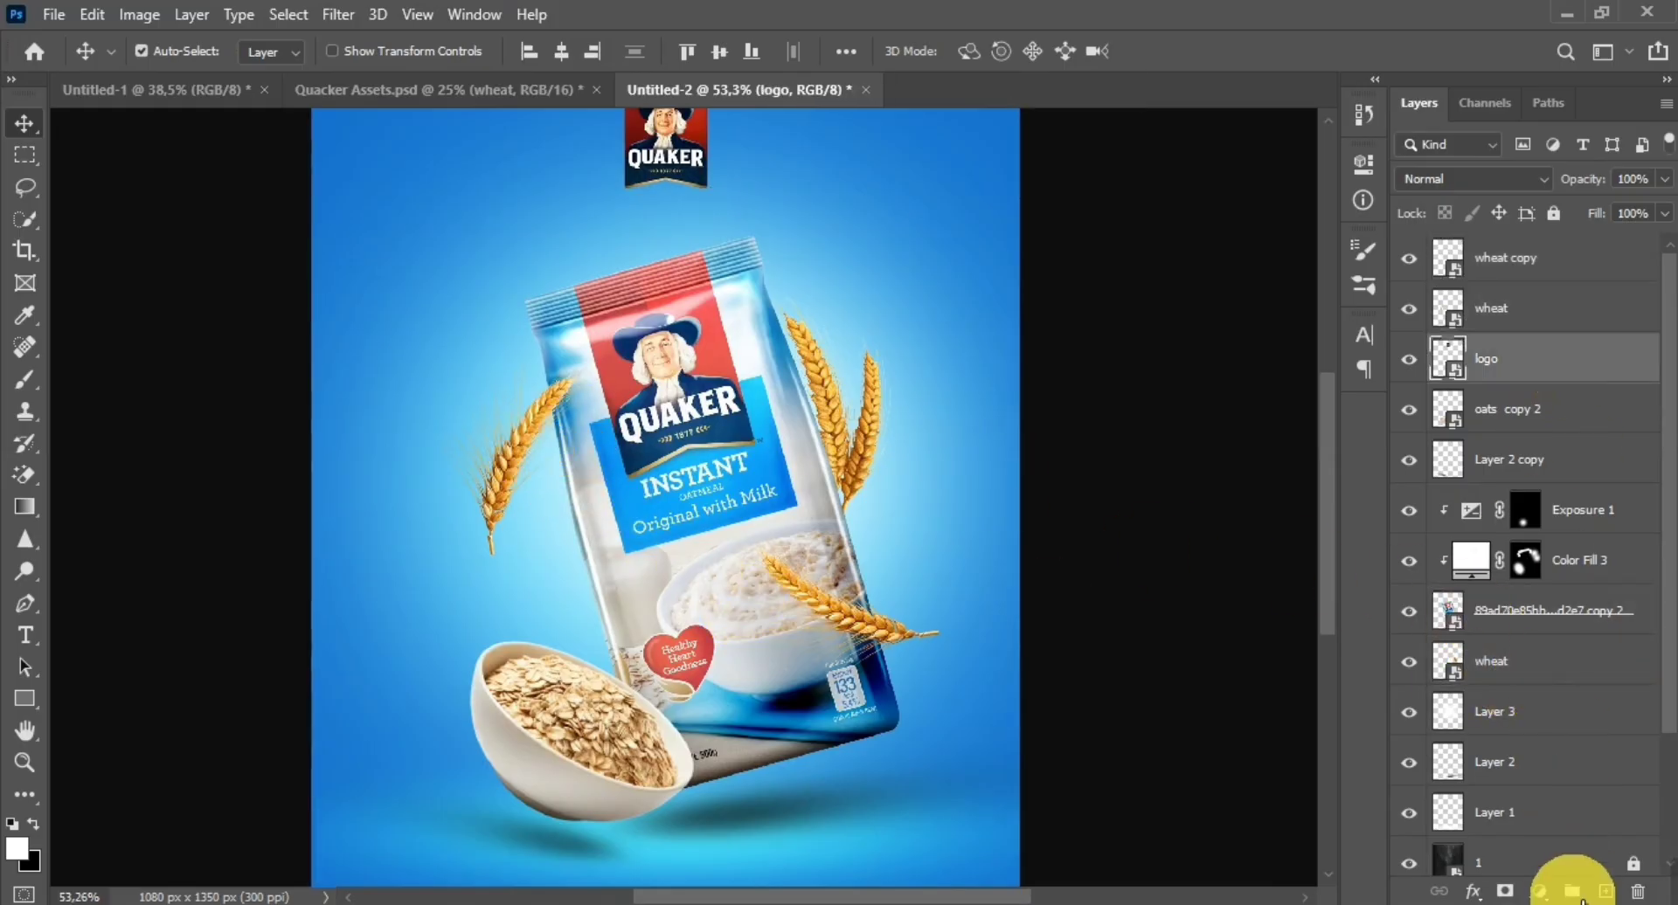
click(1621, 891)
drag(1494, 363, 1440, 621)
Step: Paint a soft black shadow on the clipped layer where the left wheat ear meets the package
click(12, 824)
click(24, 379)
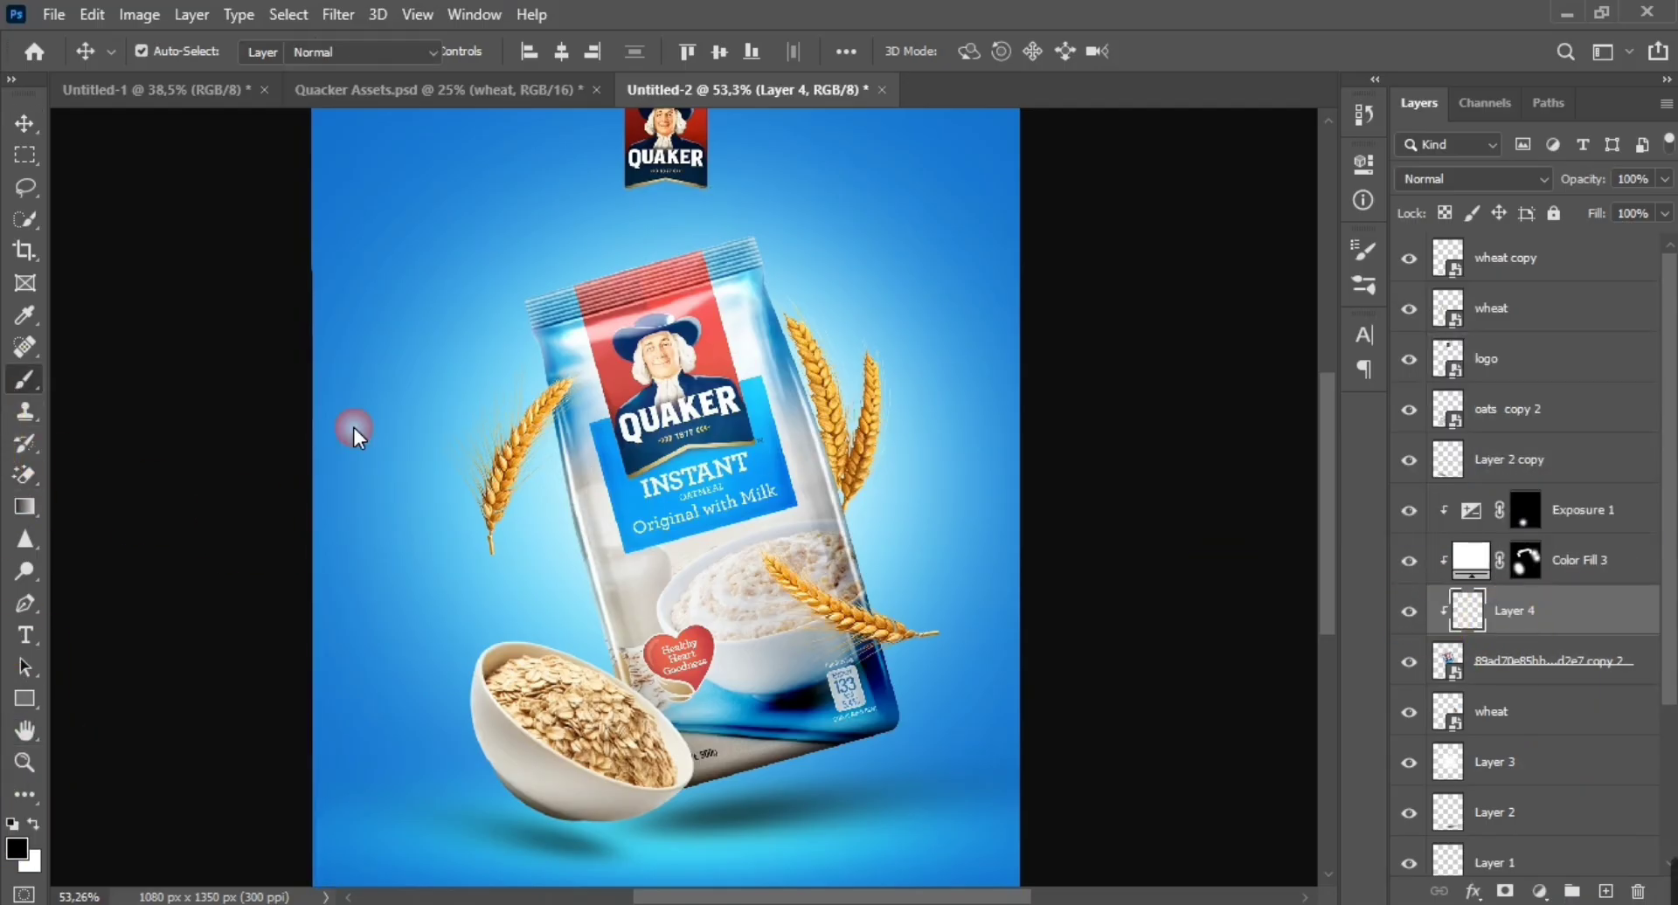
mouse_move(573, 358)
mouse_down()
mouse_move(560, 498)
mouse_move(592, 425)
mouse_up()
Step: Distort the painted wheat shadow to follow the package's left edge beside the wheat ear
click(24, 124)
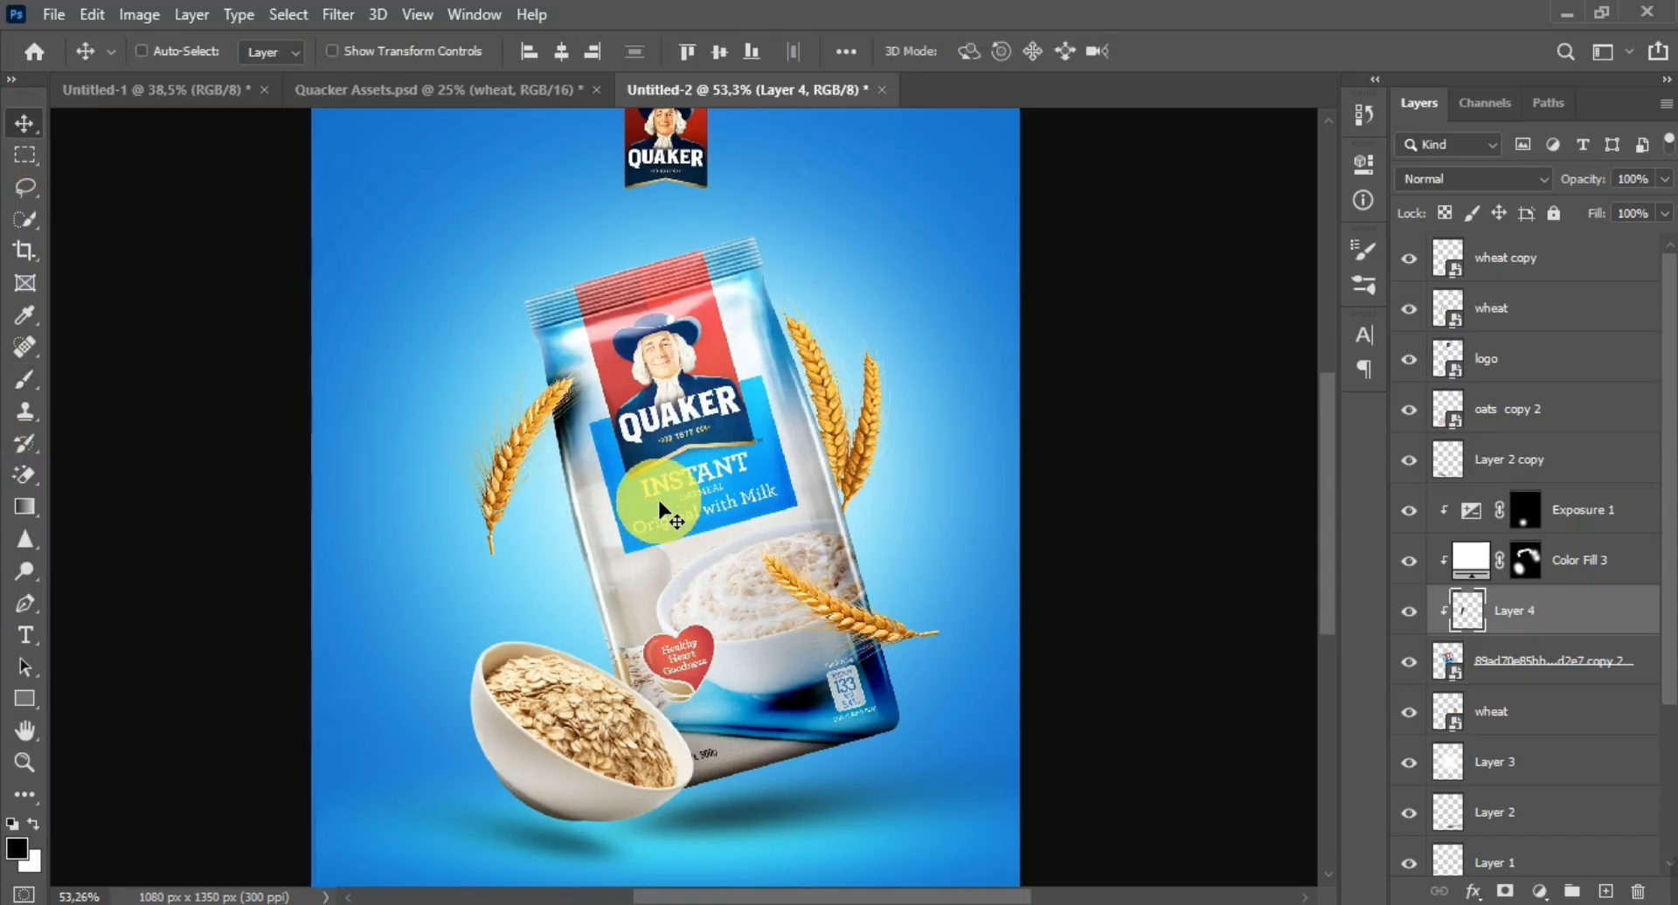
key(ctrl+t)
drag(619, 669, 636, 678)
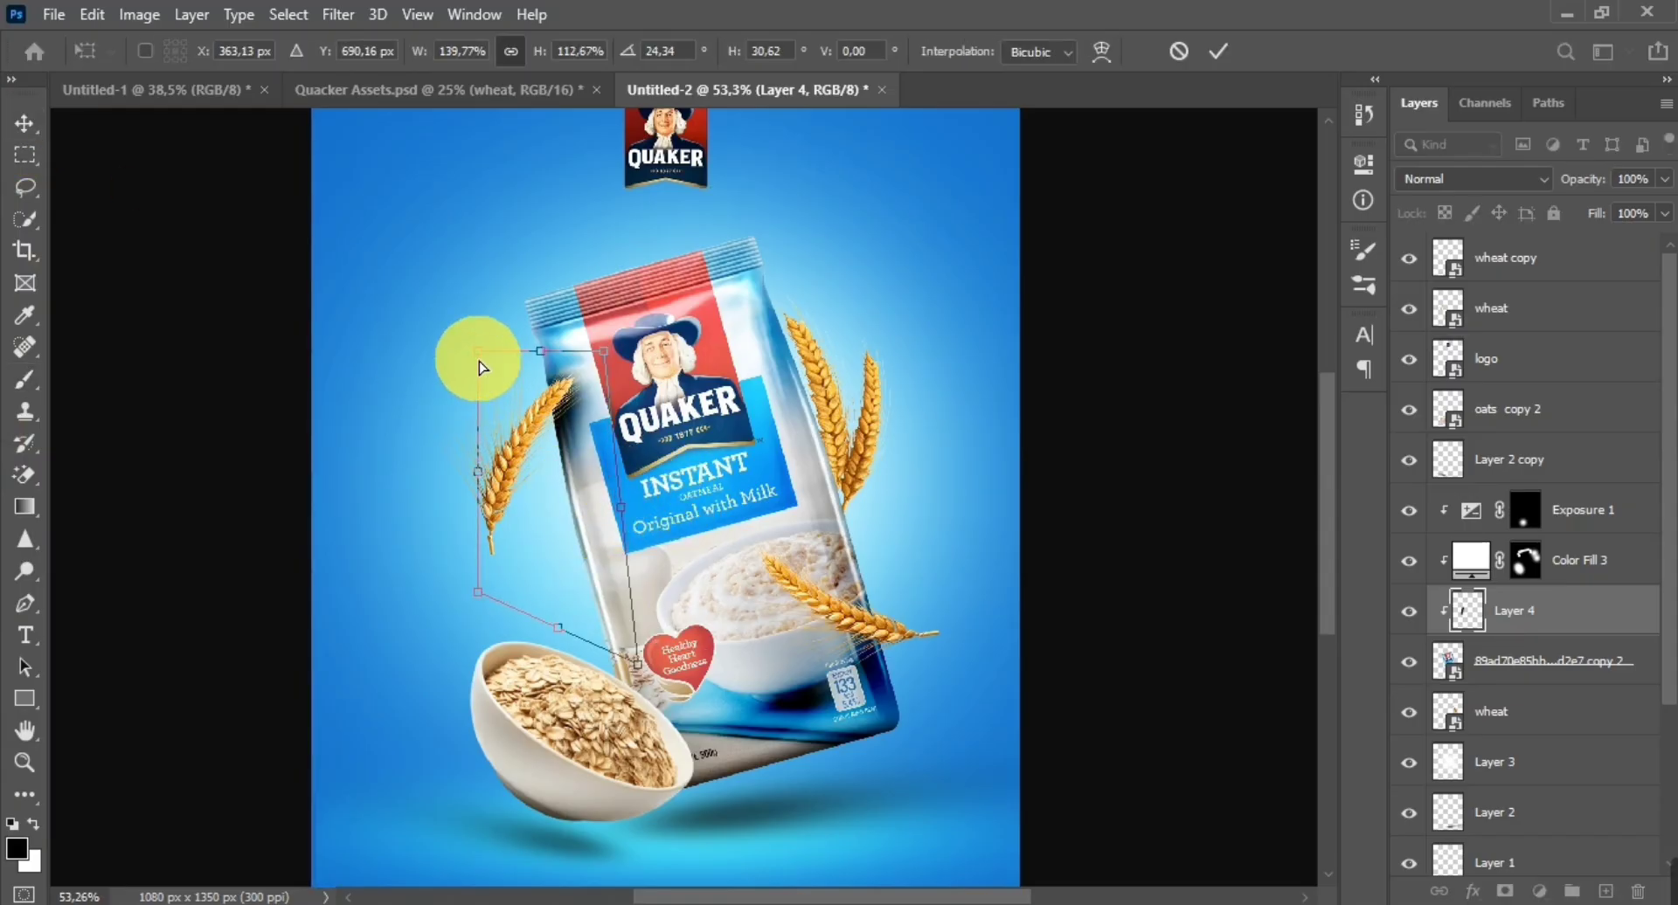
drag(609, 360, 529, 373)
Step: Set the wheat shadow layer to Multiply blending with a fill of 24%
click(1434, 268)
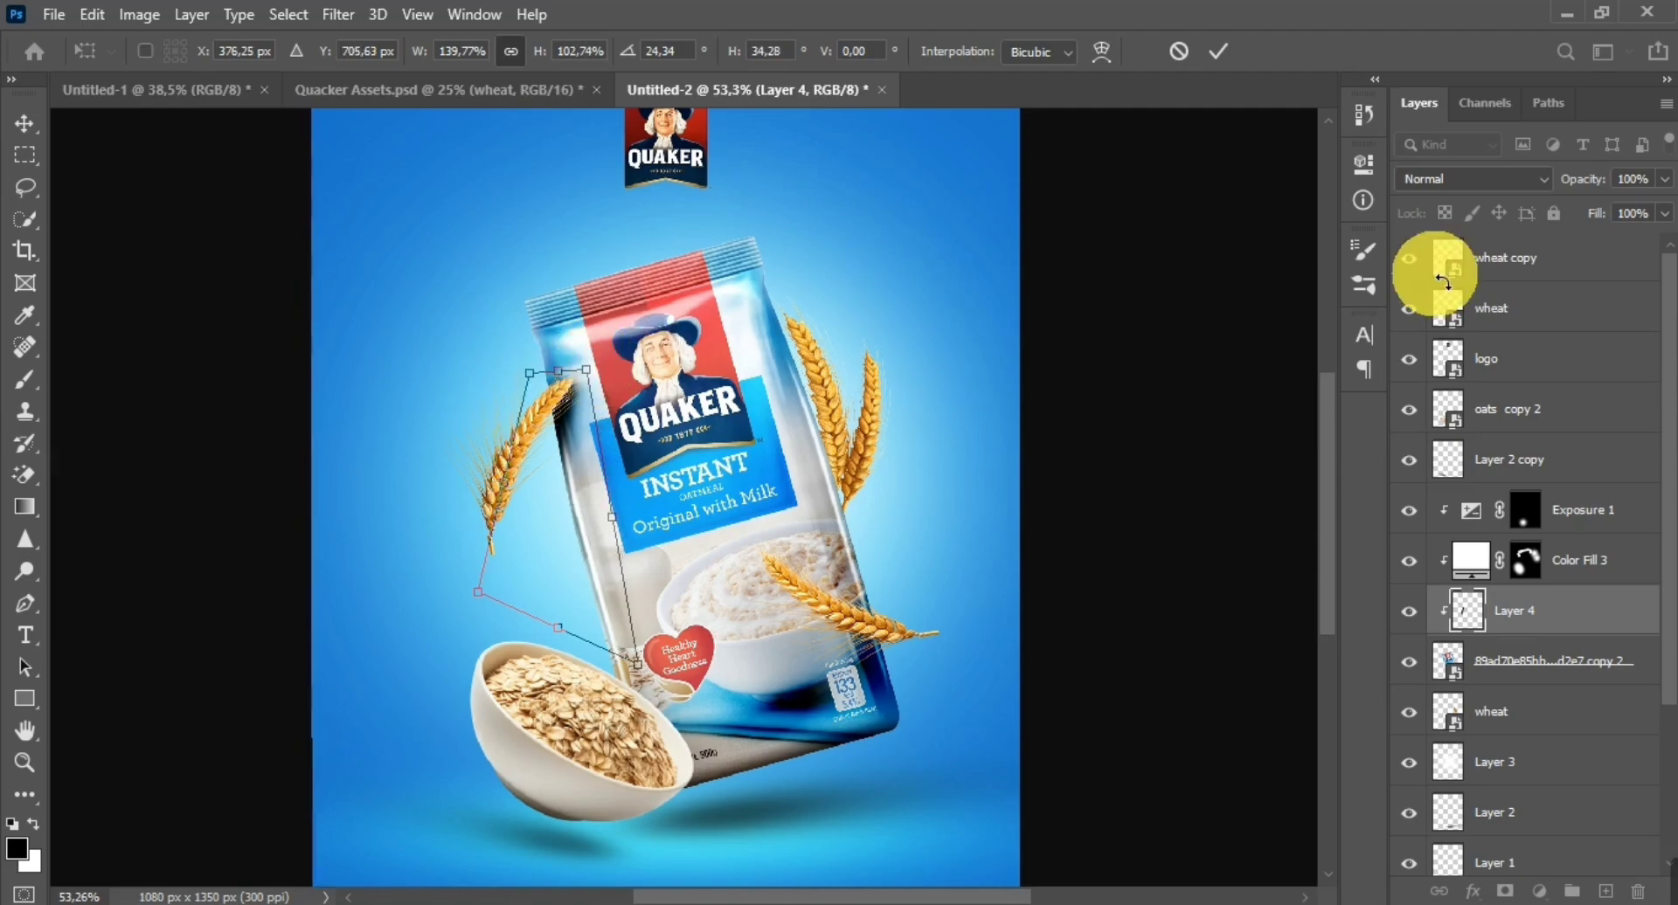
click(1461, 180)
click(1568, 268)
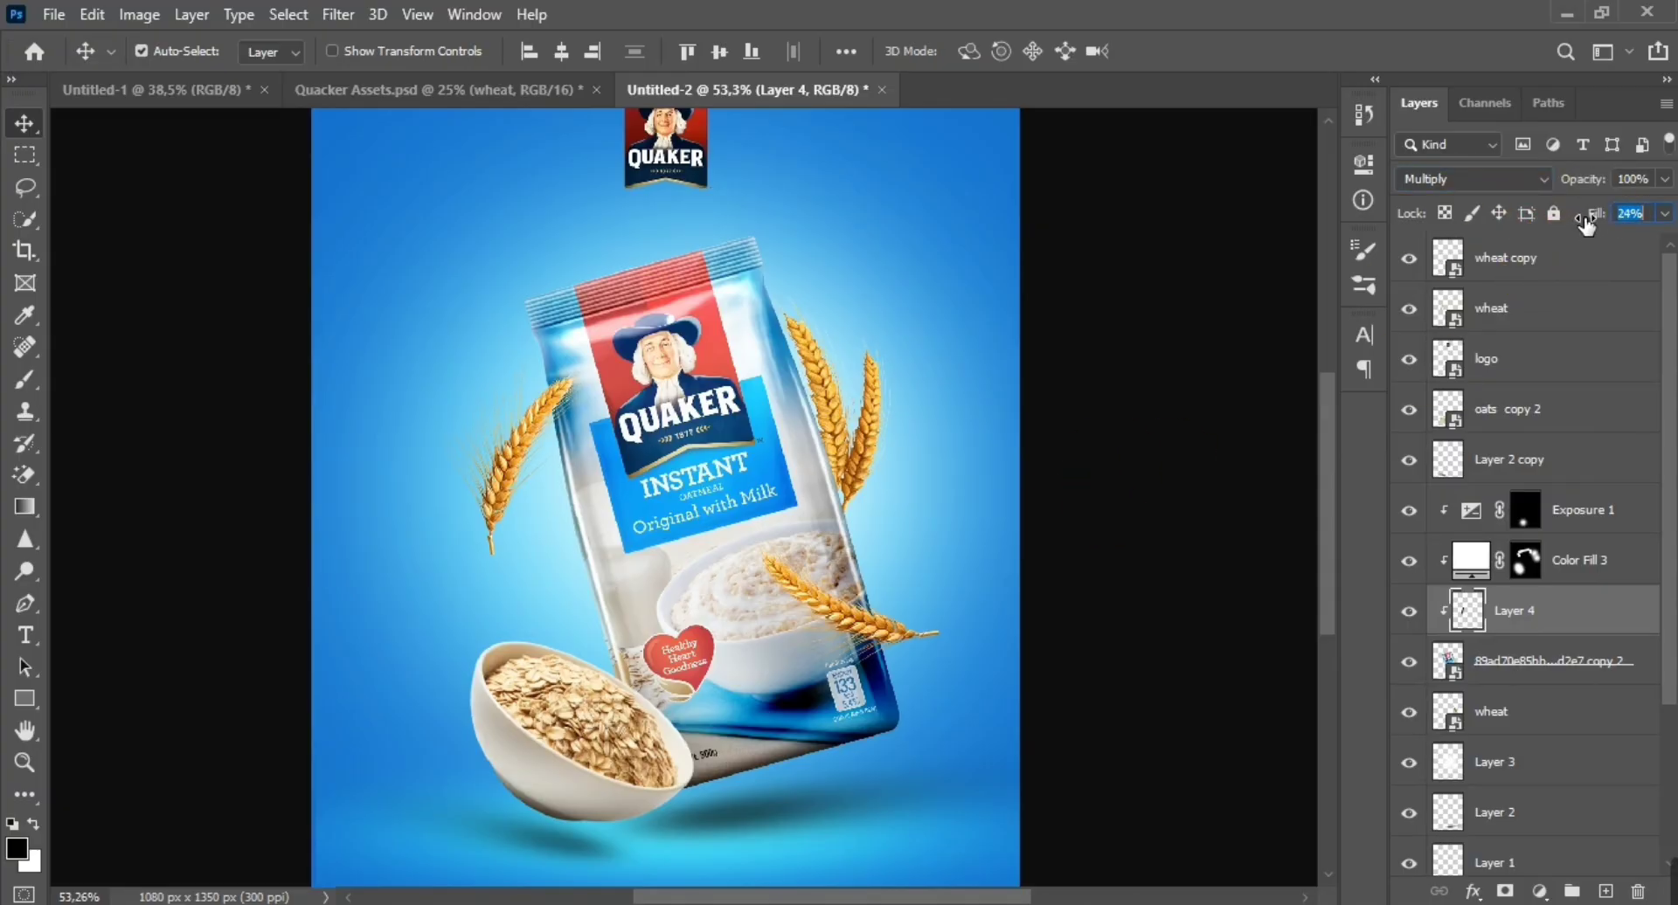
Step: Switch the left wheat shadow layer to Normal blending and back to Multiply to compare the two modes
click(1168, 456)
click(1486, 175)
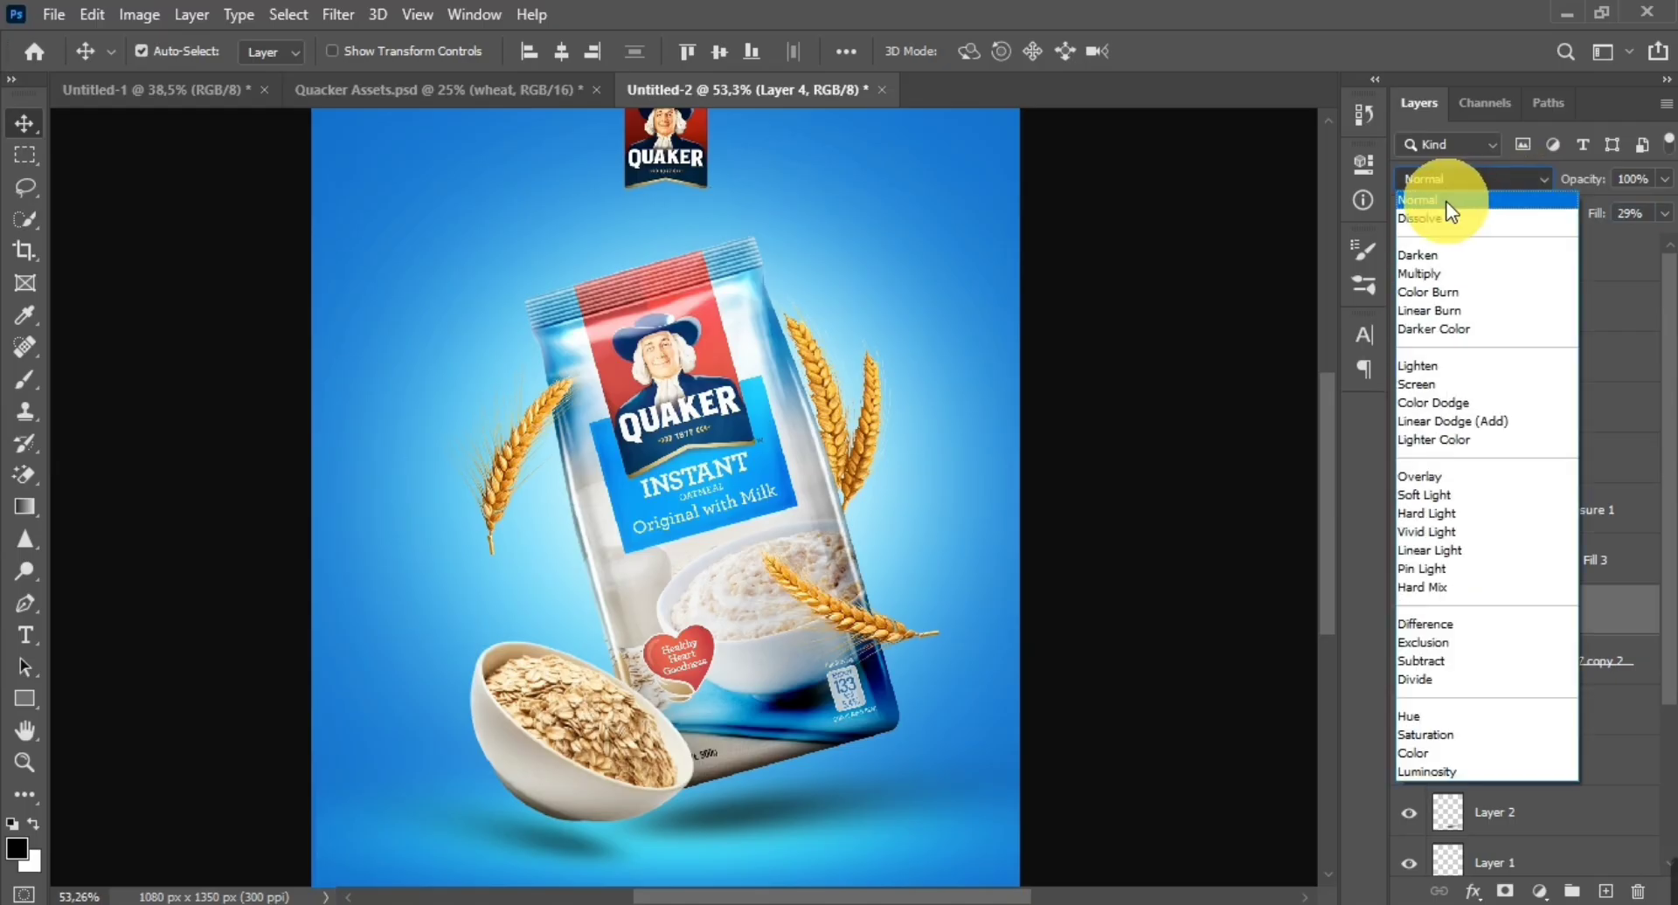
click(1462, 195)
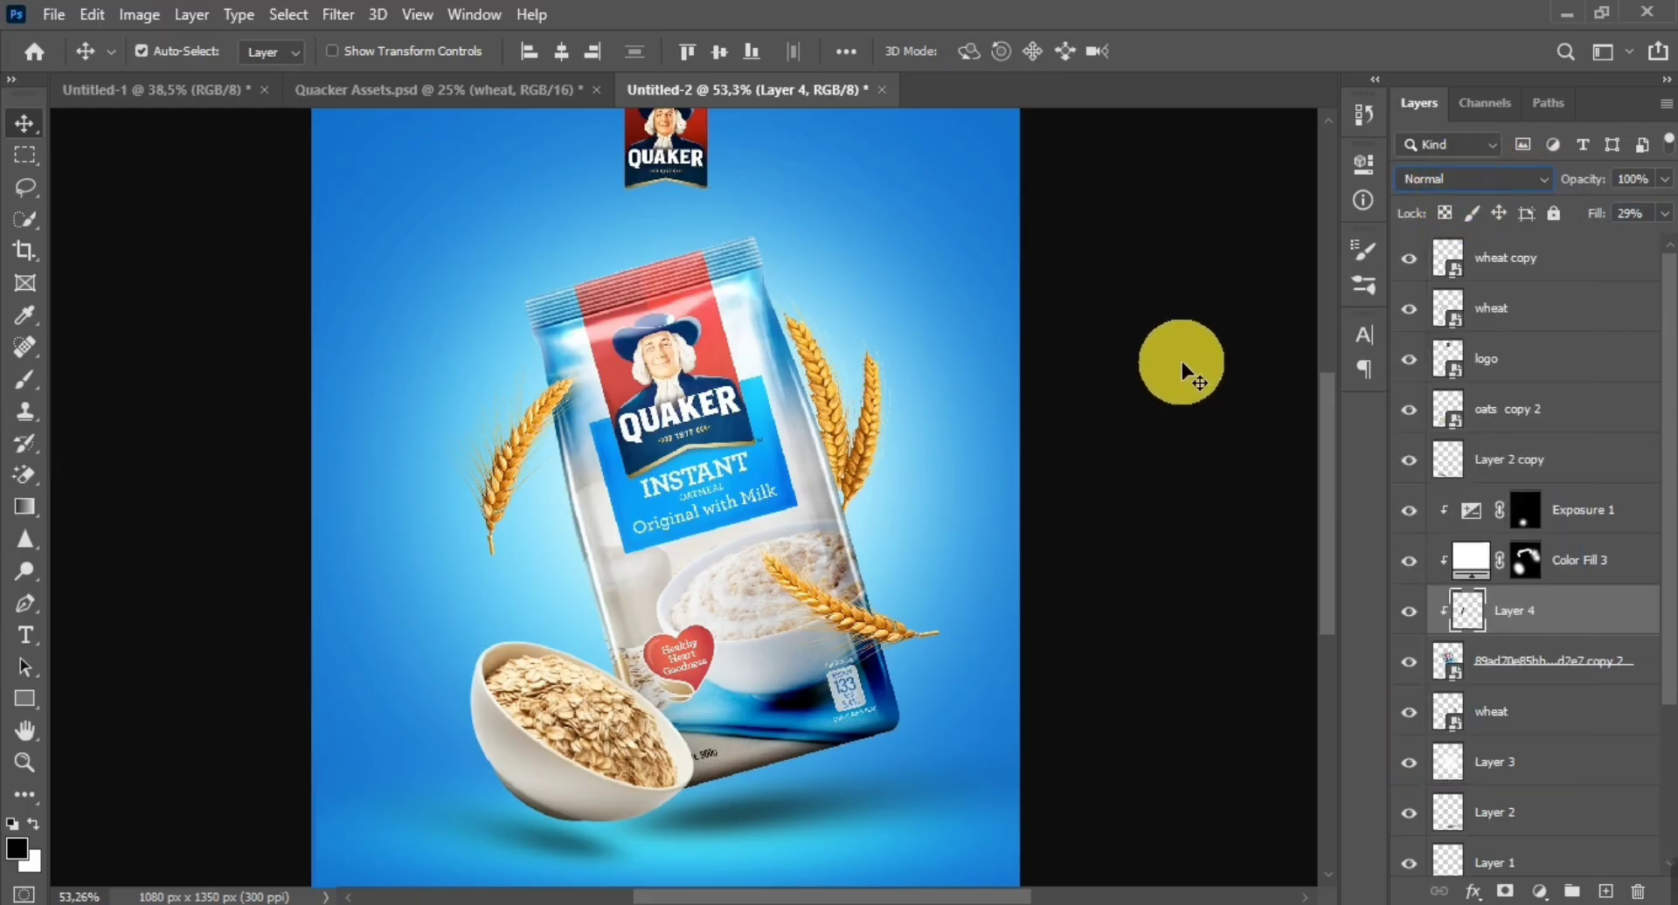
click(1430, 176)
click(1421, 273)
click(1078, 427)
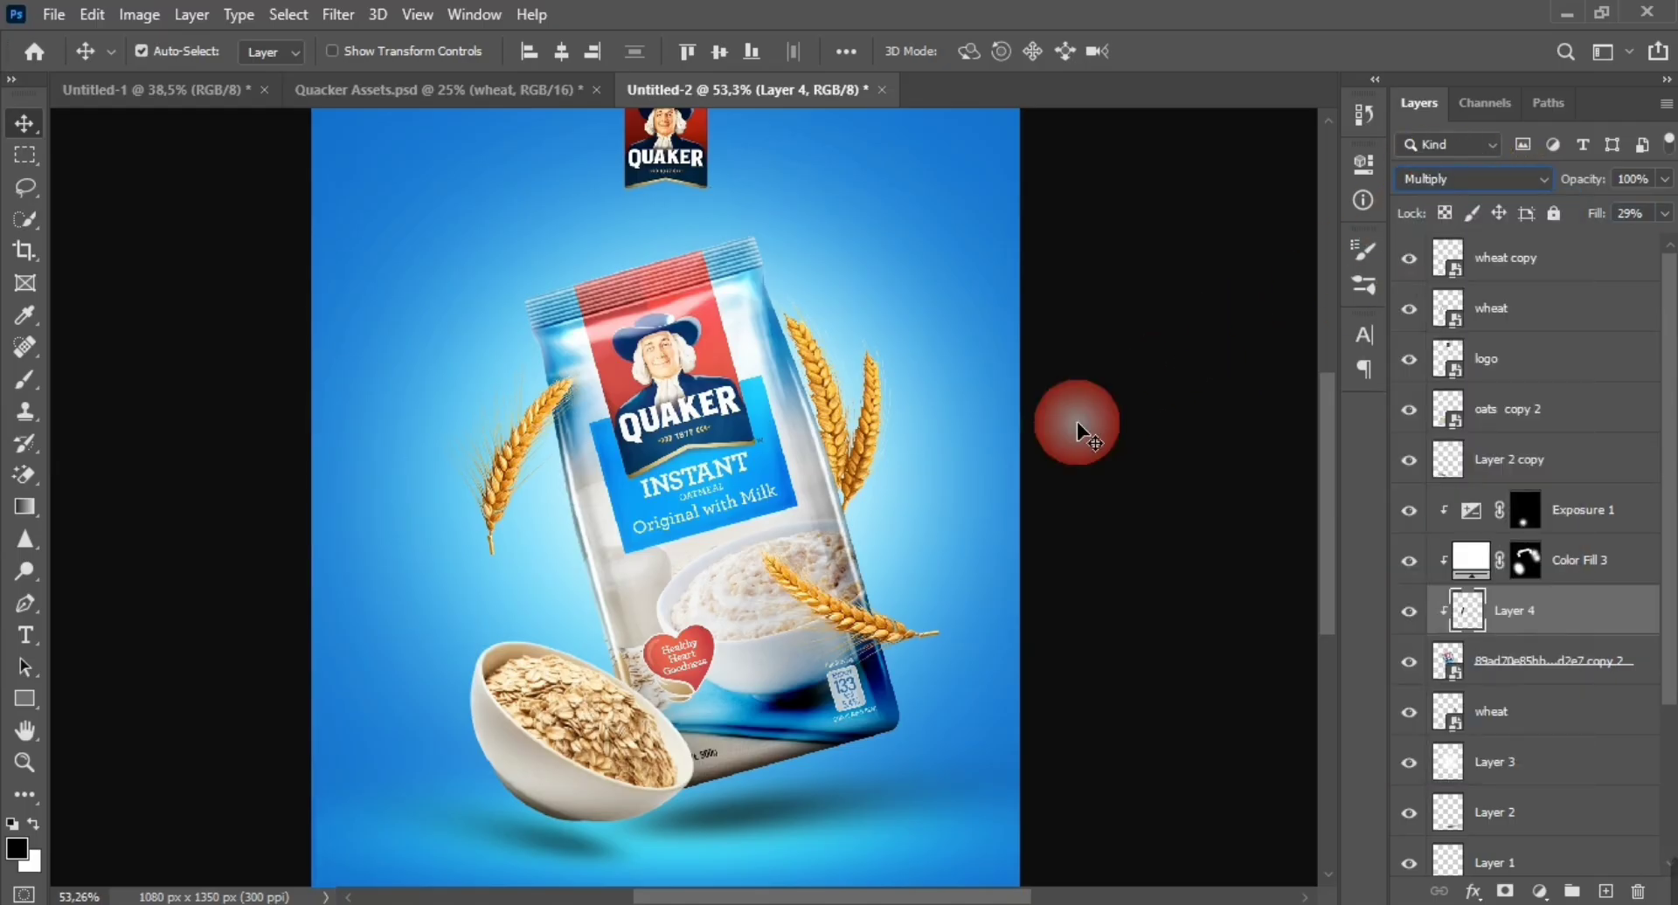
Step: Set the fill of the left wheat shadow layer to 33%
scroll(319, 402, down, 5)
scroll(637, 523, up, 5)
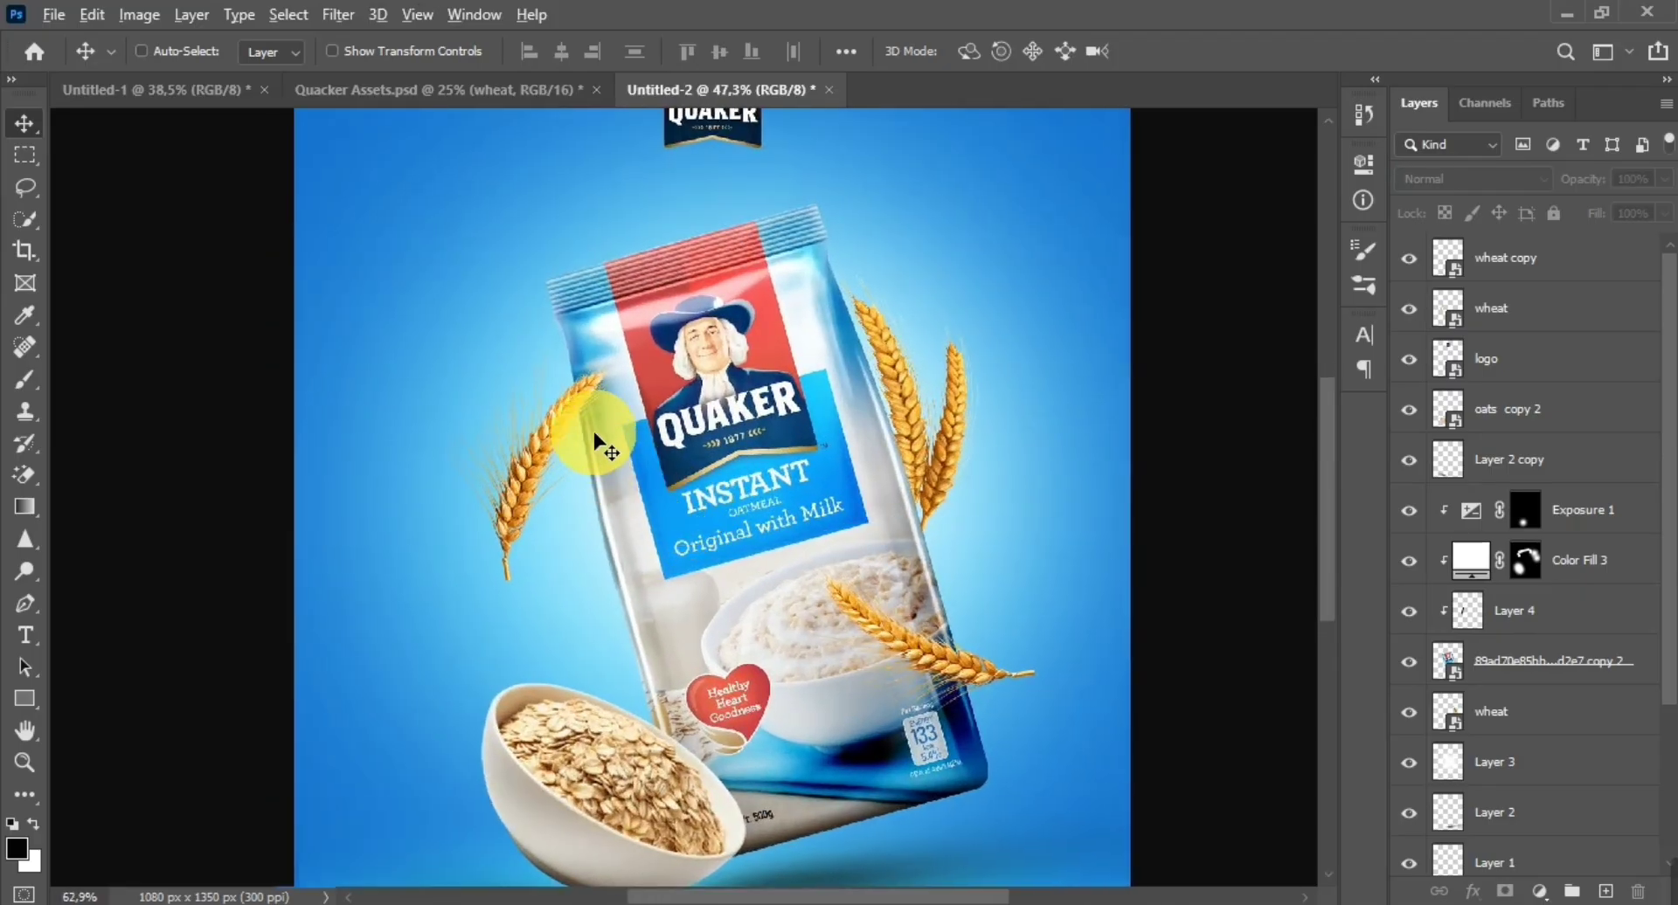
ctrl+click(594, 441)
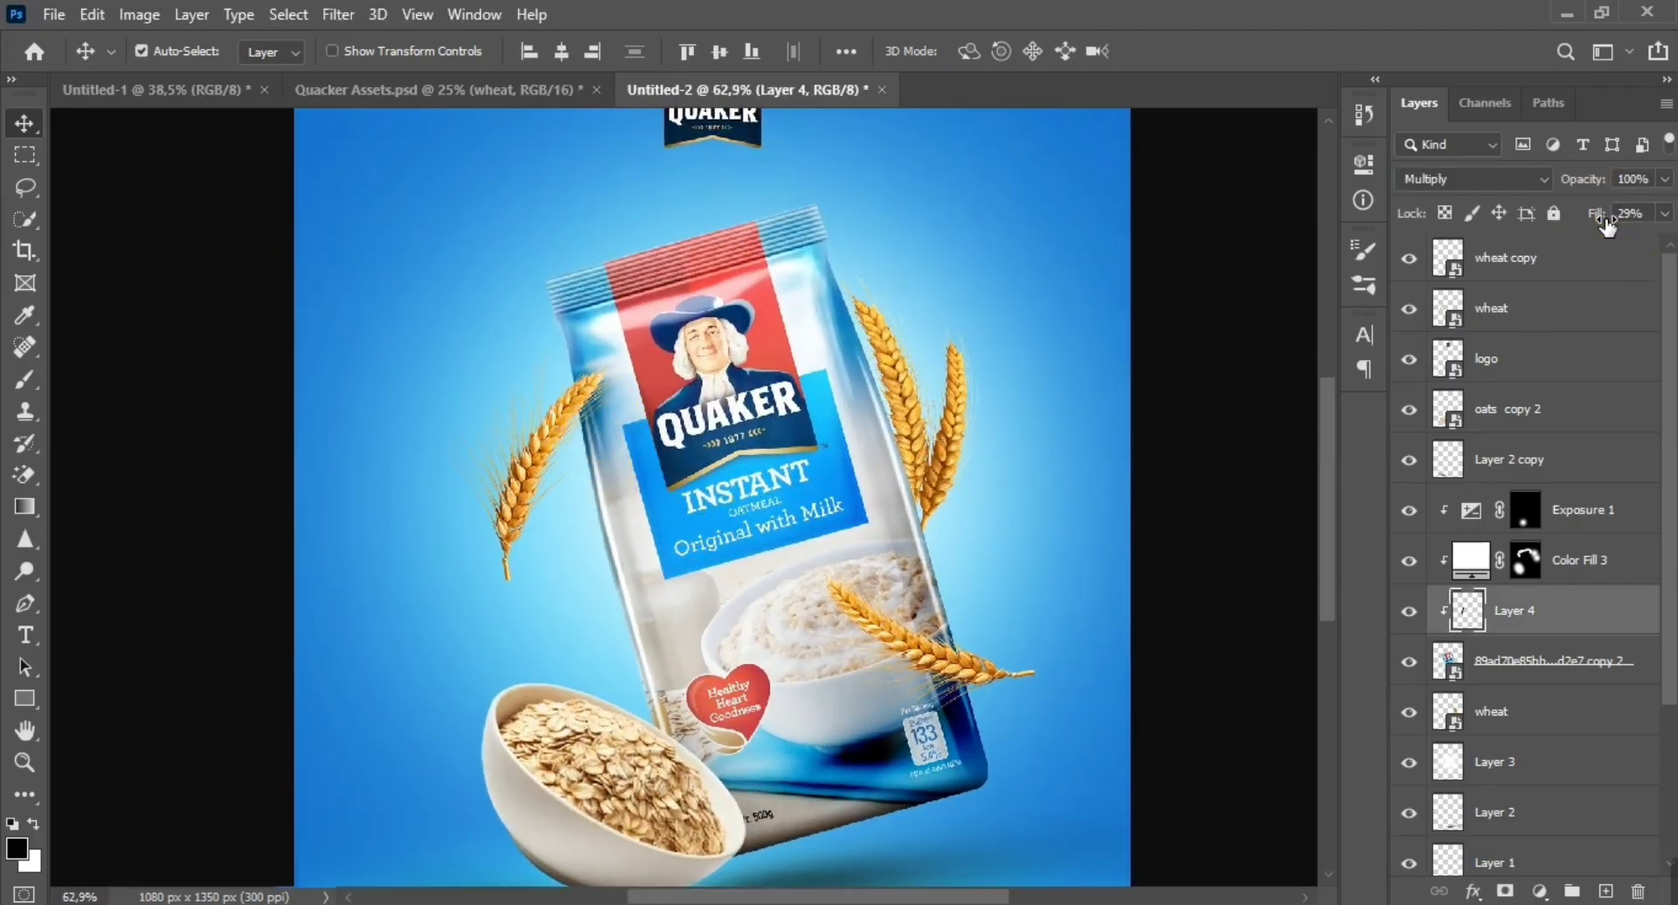
click(1150, 525)
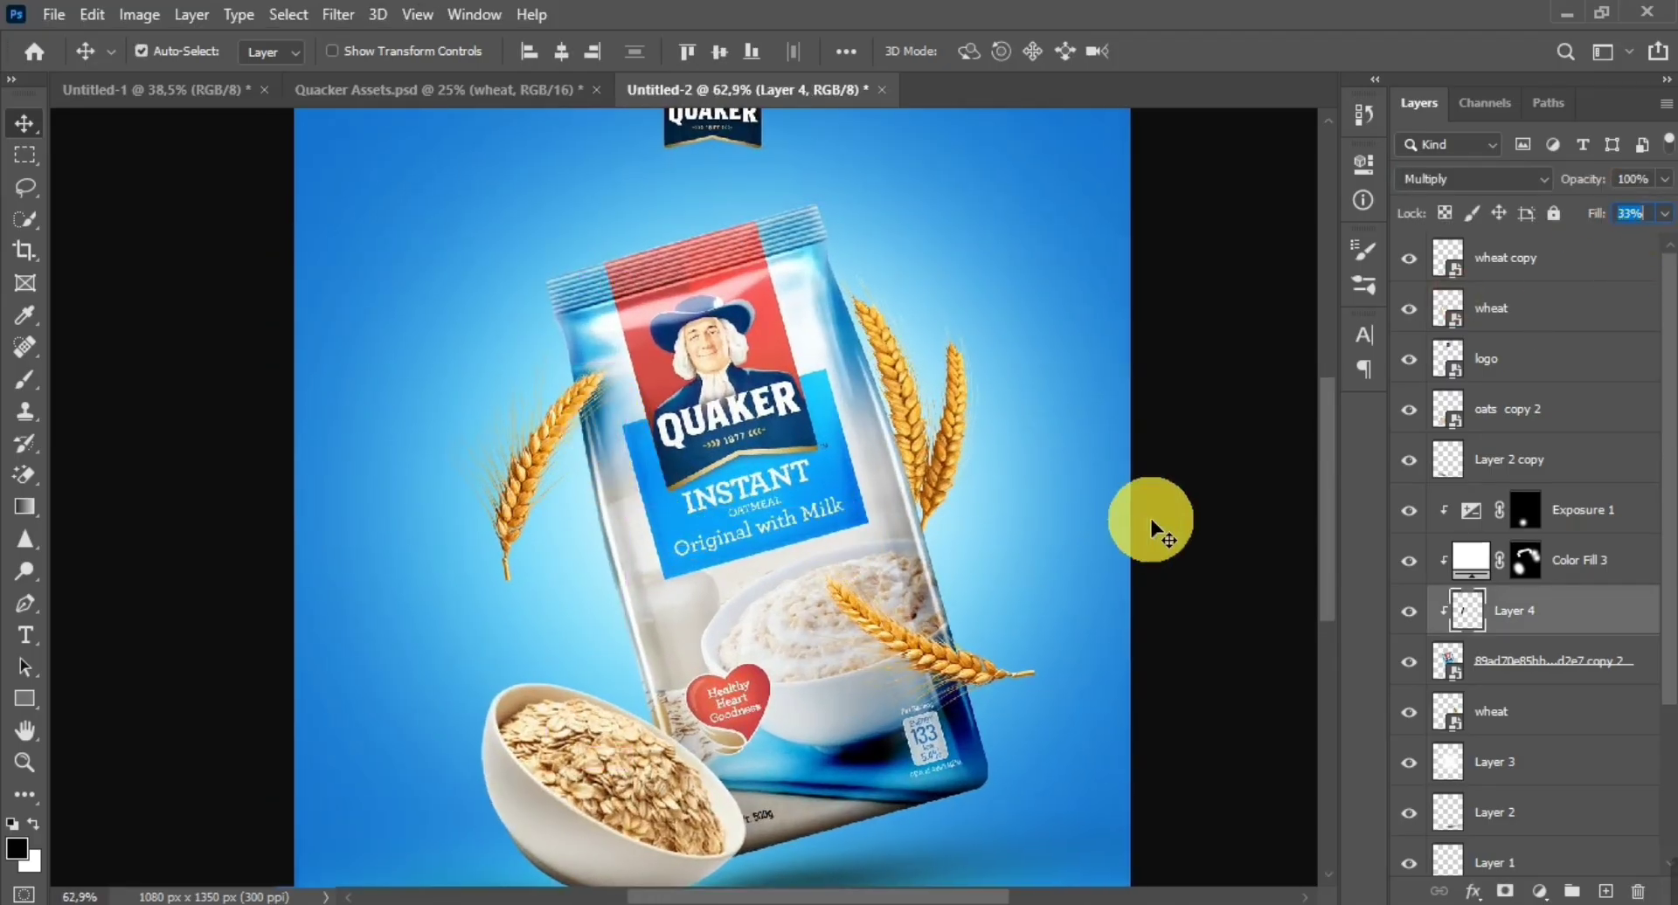
Step: Add a clipped layer above the left wheat shadow and paint a soft black shadow beneath the wheat ear on the package's bowl picture
scroll(948, 569, down, 2)
scroll(899, 600, down, 2)
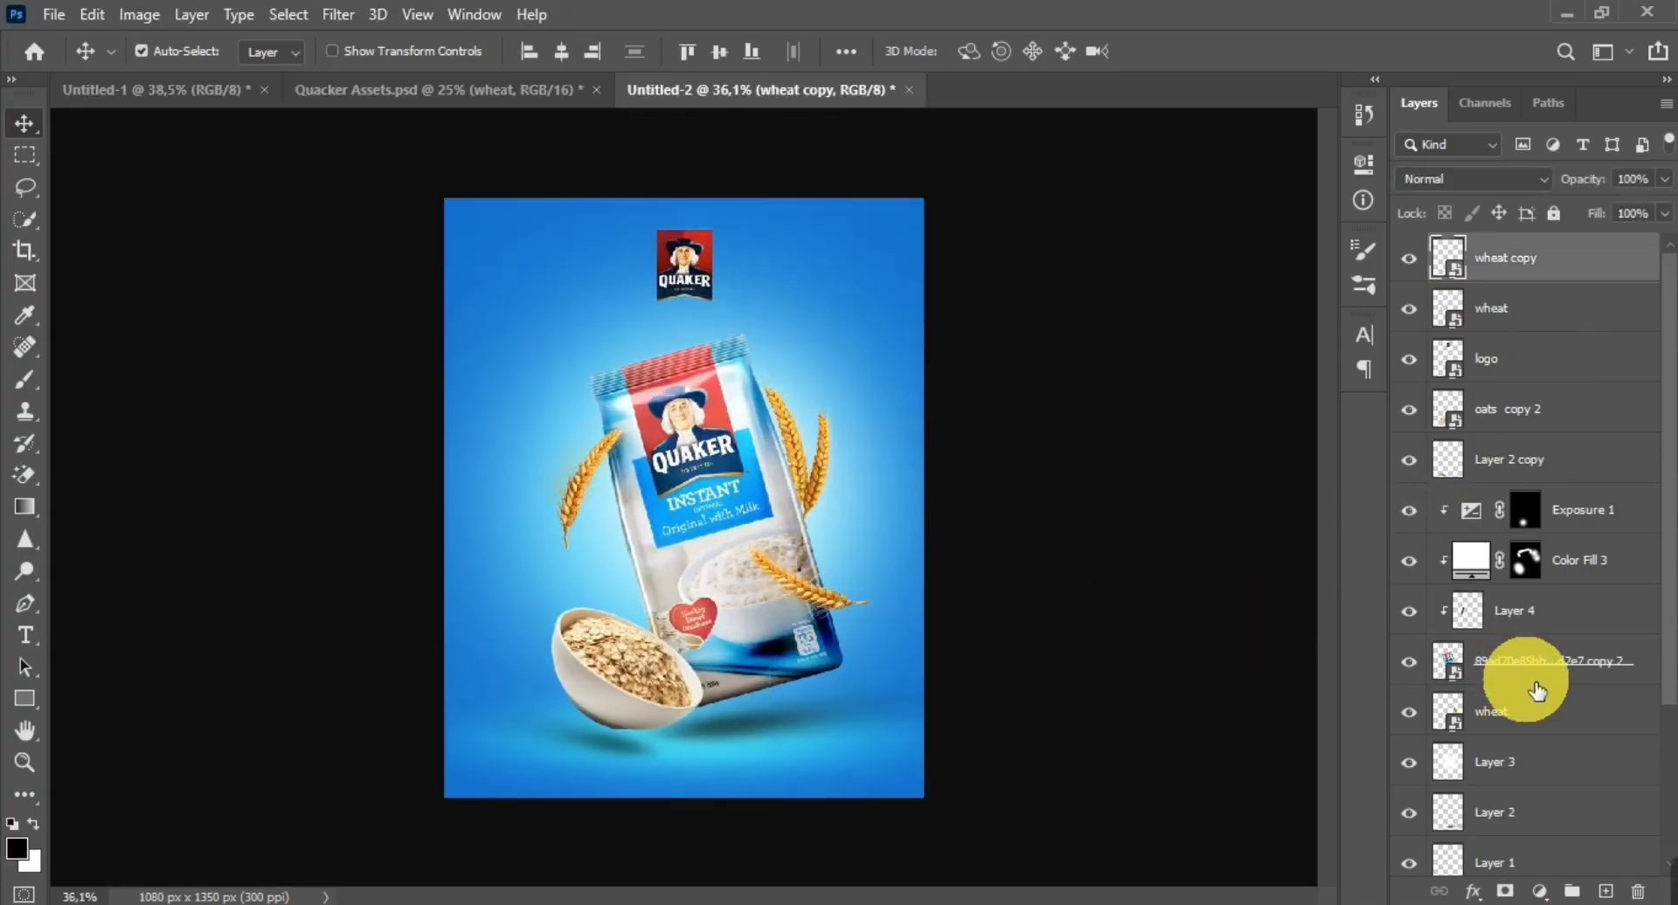
click(1570, 633)
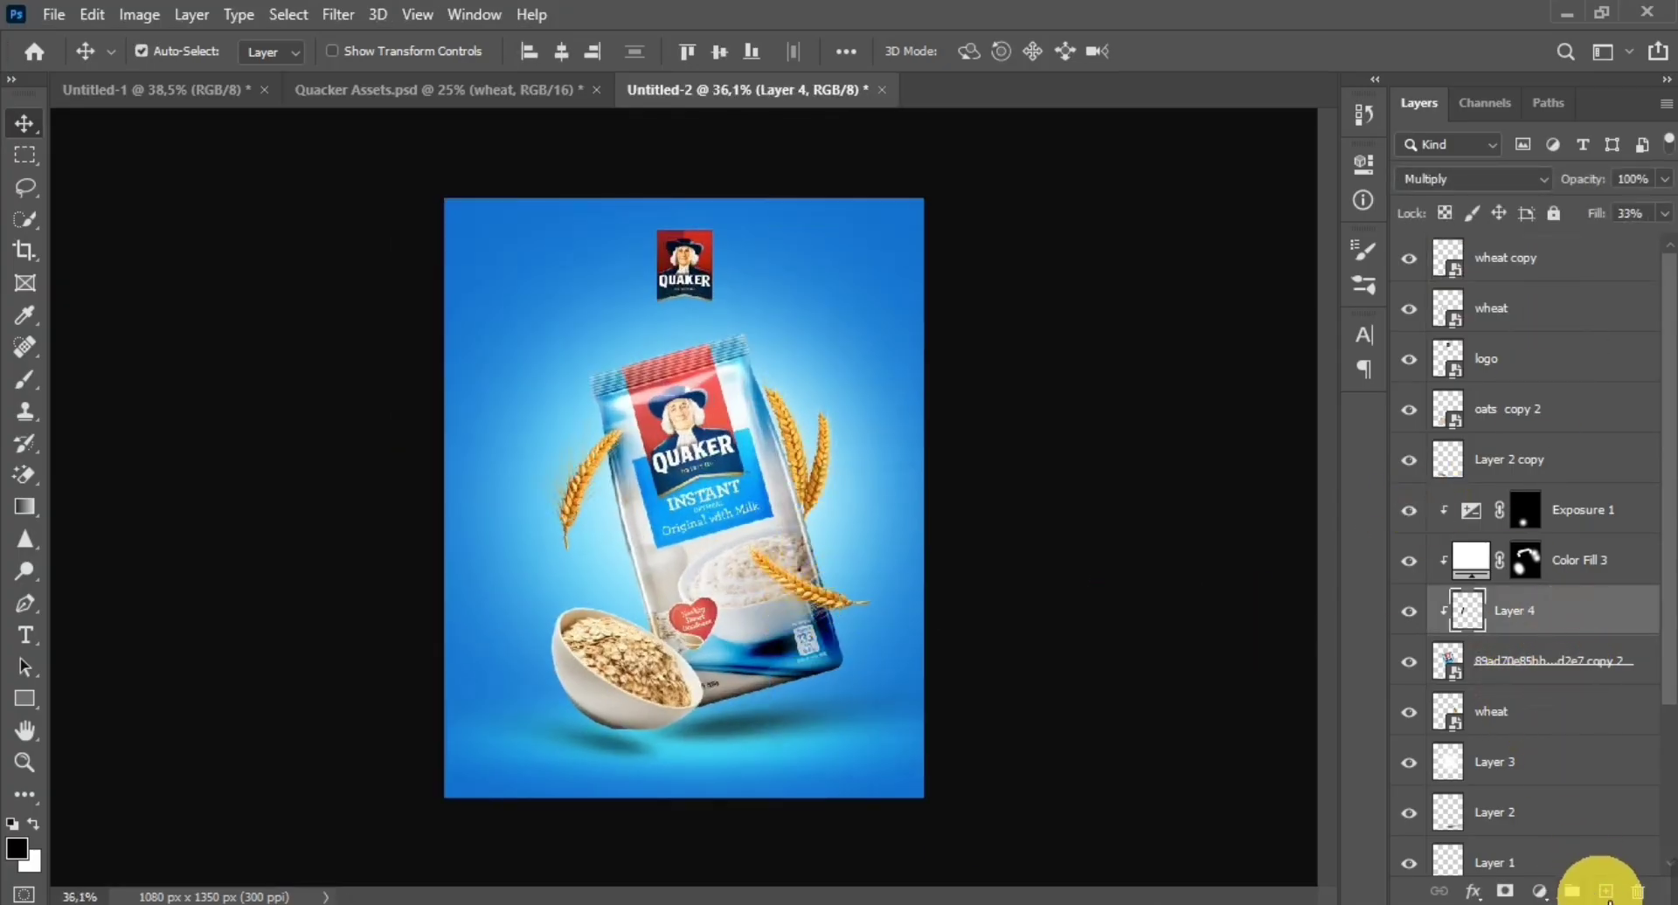
click(1605, 891)
click(24, 381)
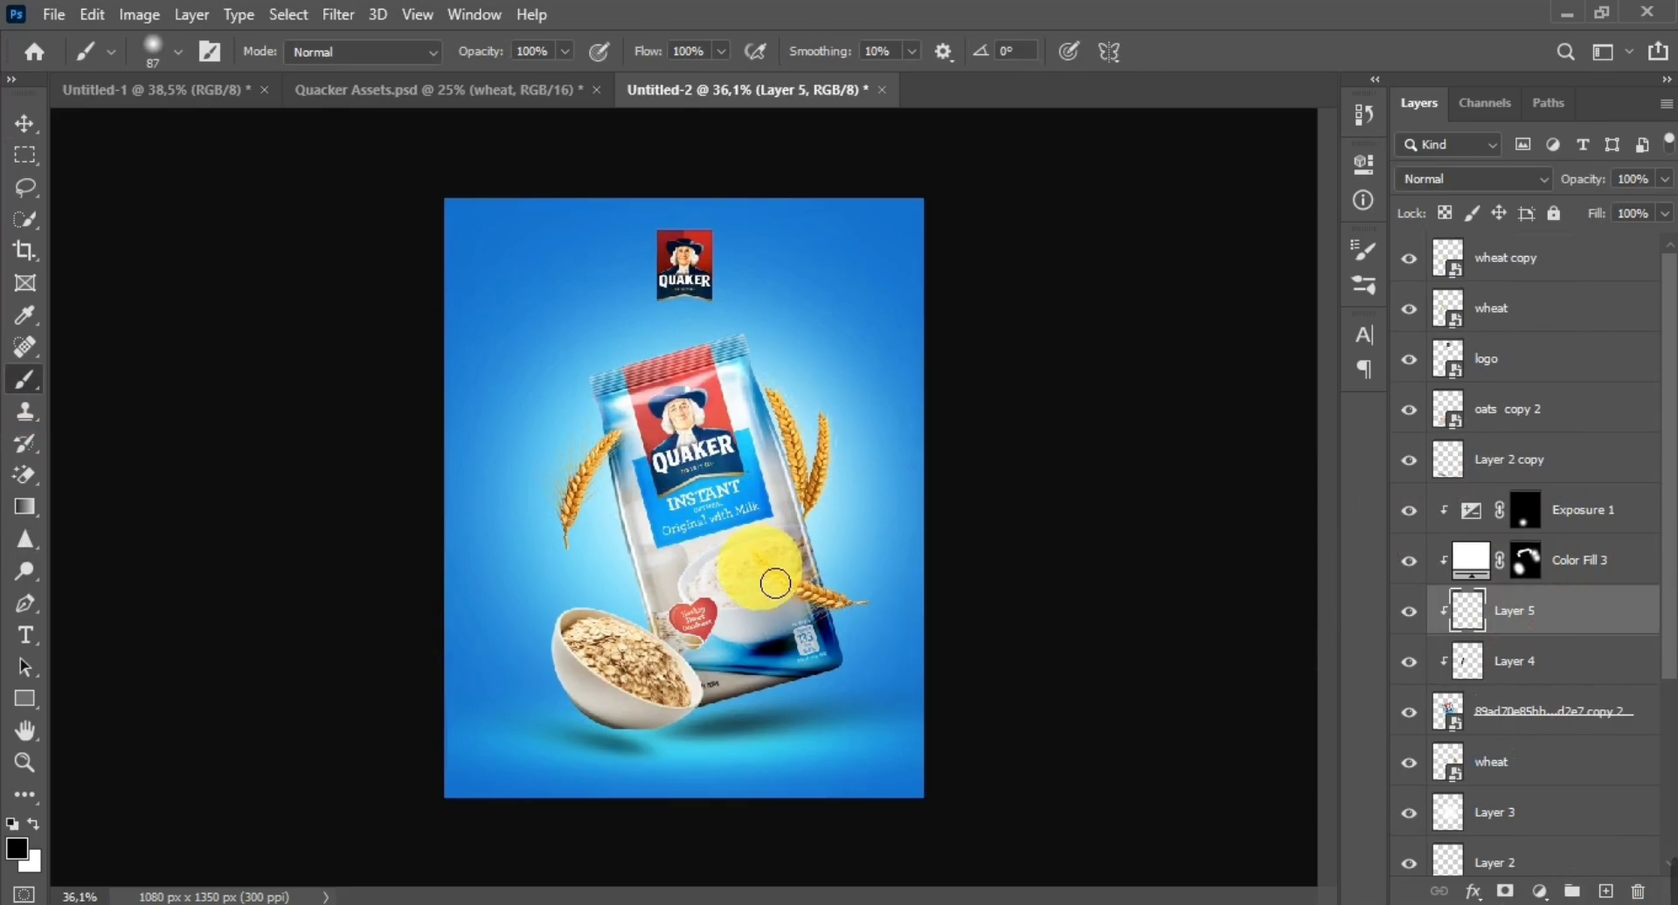
scroll(821, 568, up, 3)
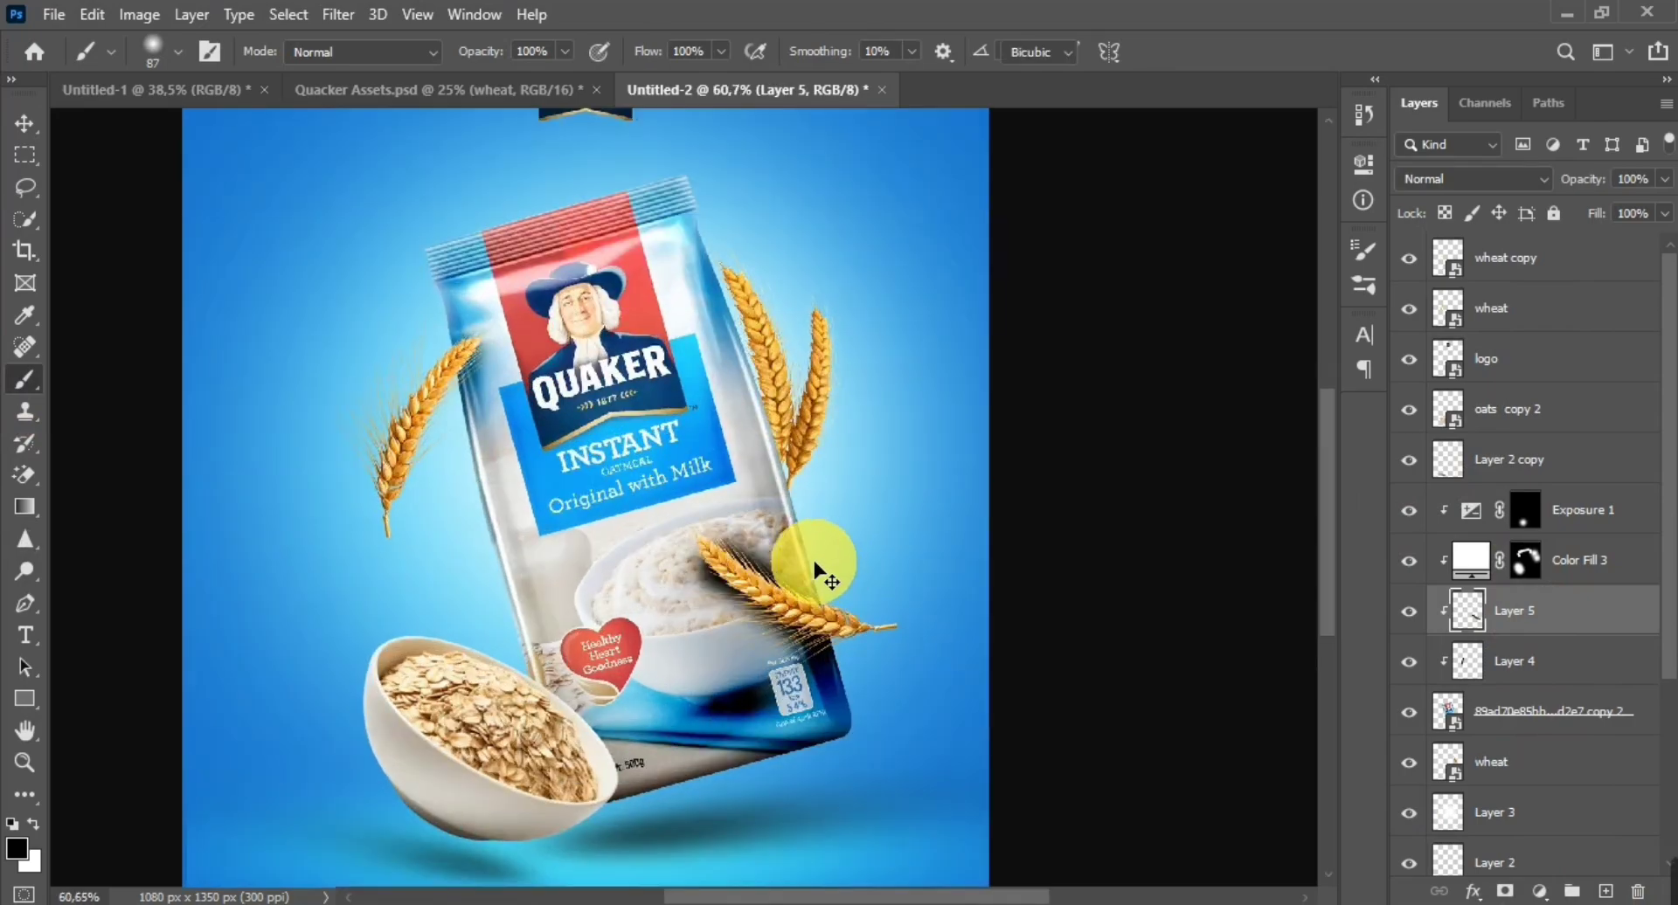
Step: Distort the newly painted shadow so it follows the wheat ear lying across the package's bowl picture
key(ctrl+t)
scroll(796, 555, up, 2)
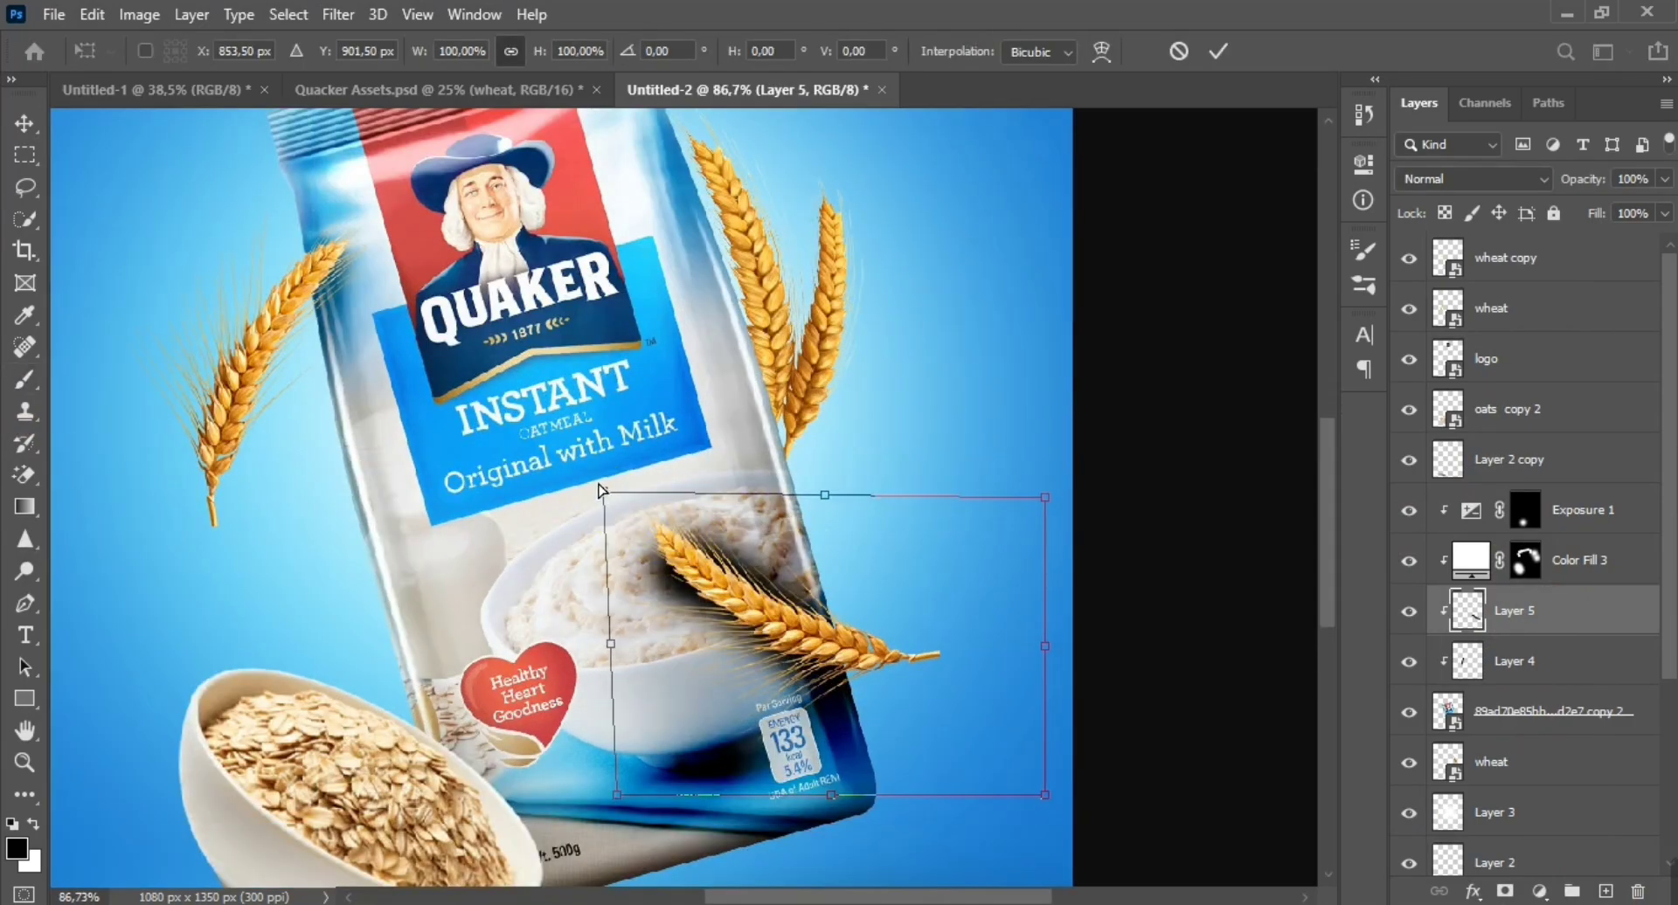
drag(768, 491, 801, 539)
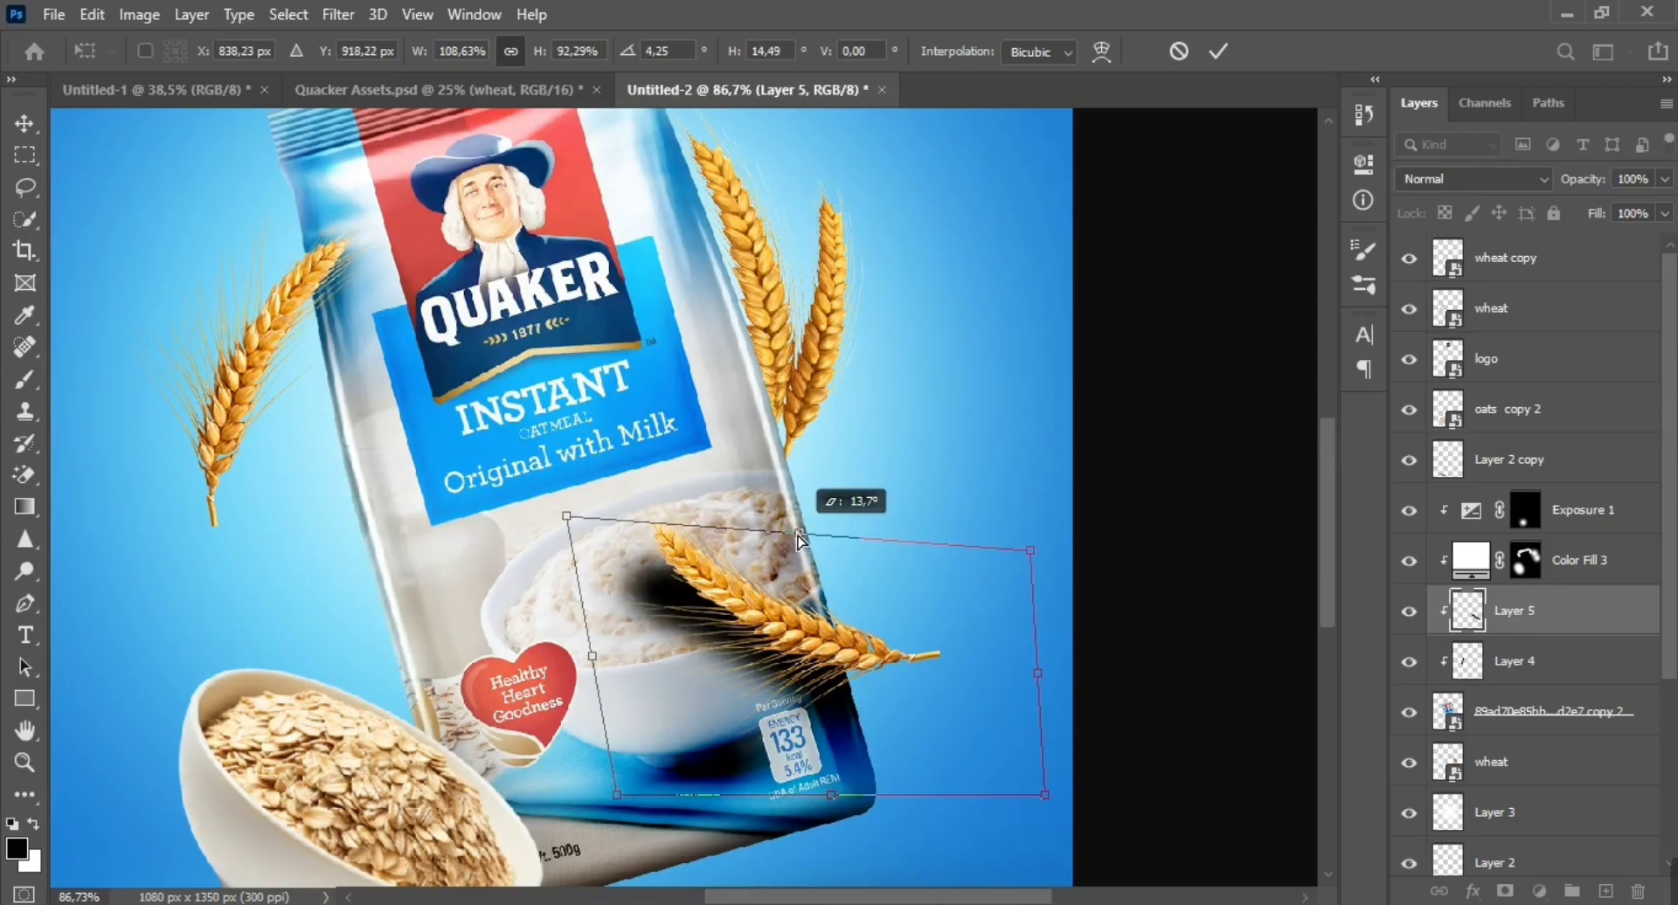
drag(609, 544, 574, 522)
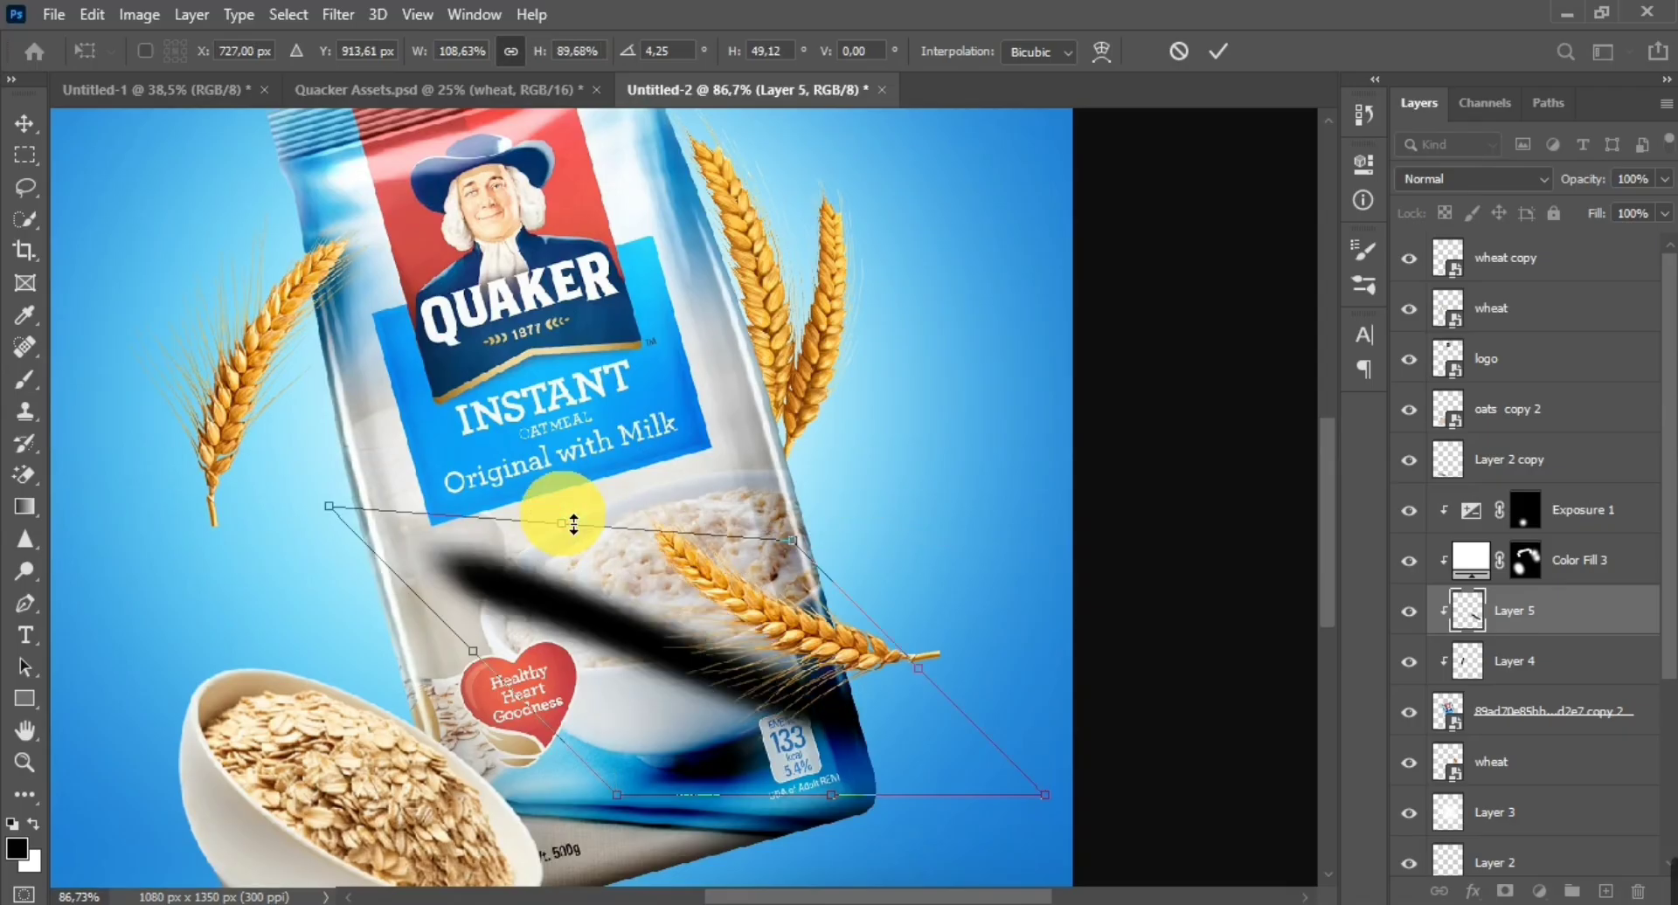
key(ctrl+z)
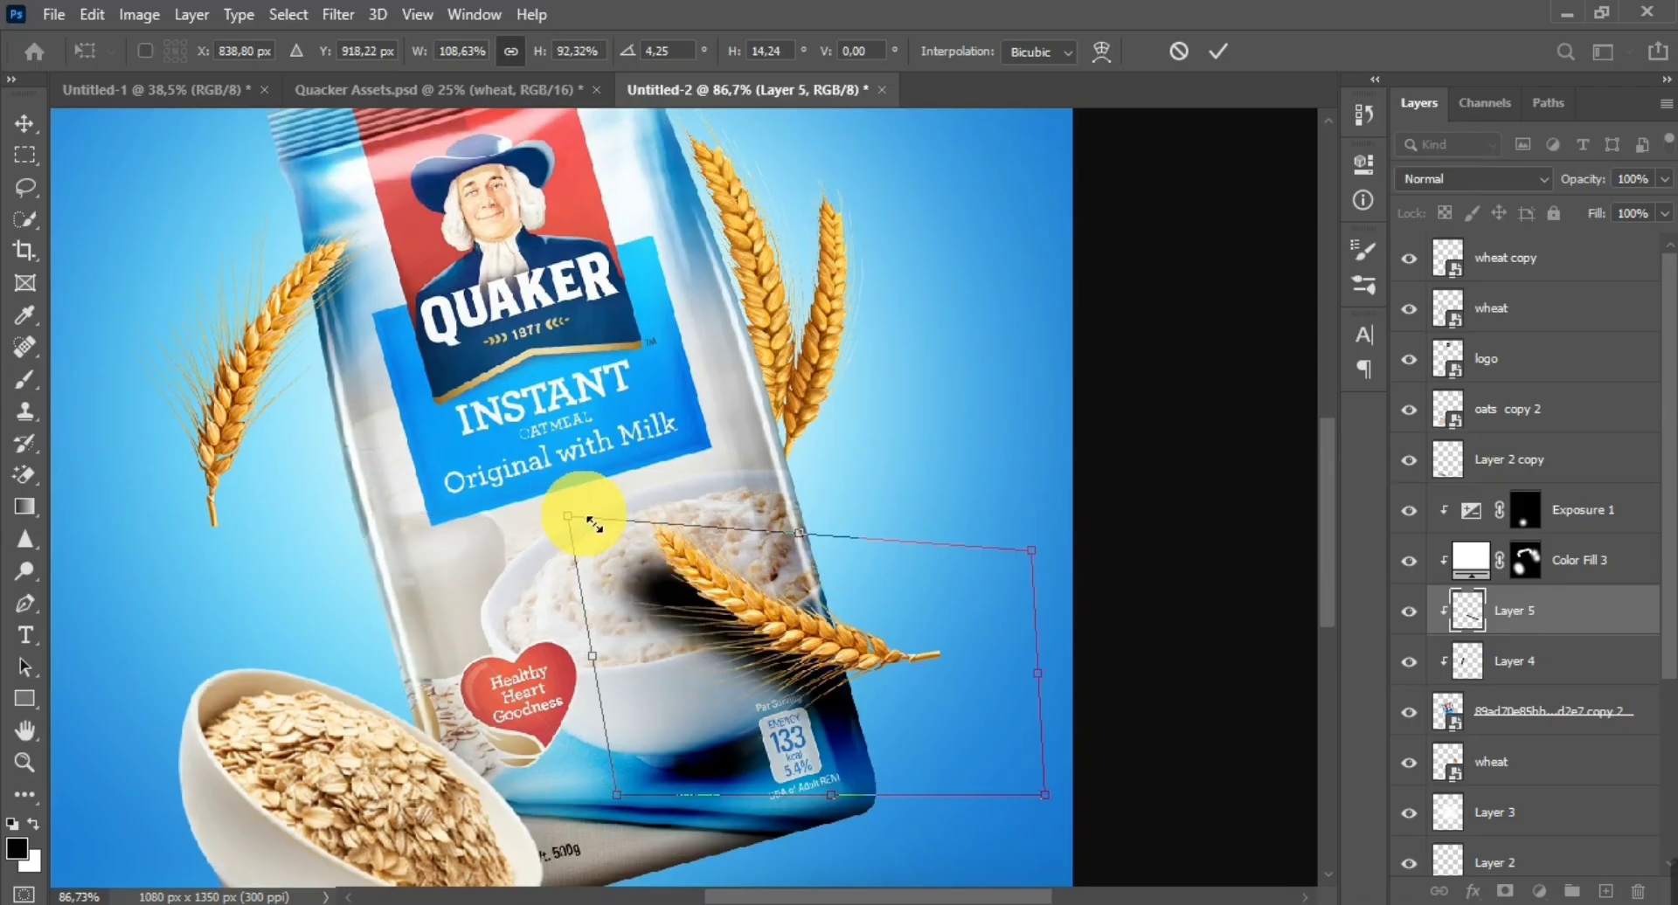
drag(570, 519, 610, 491)
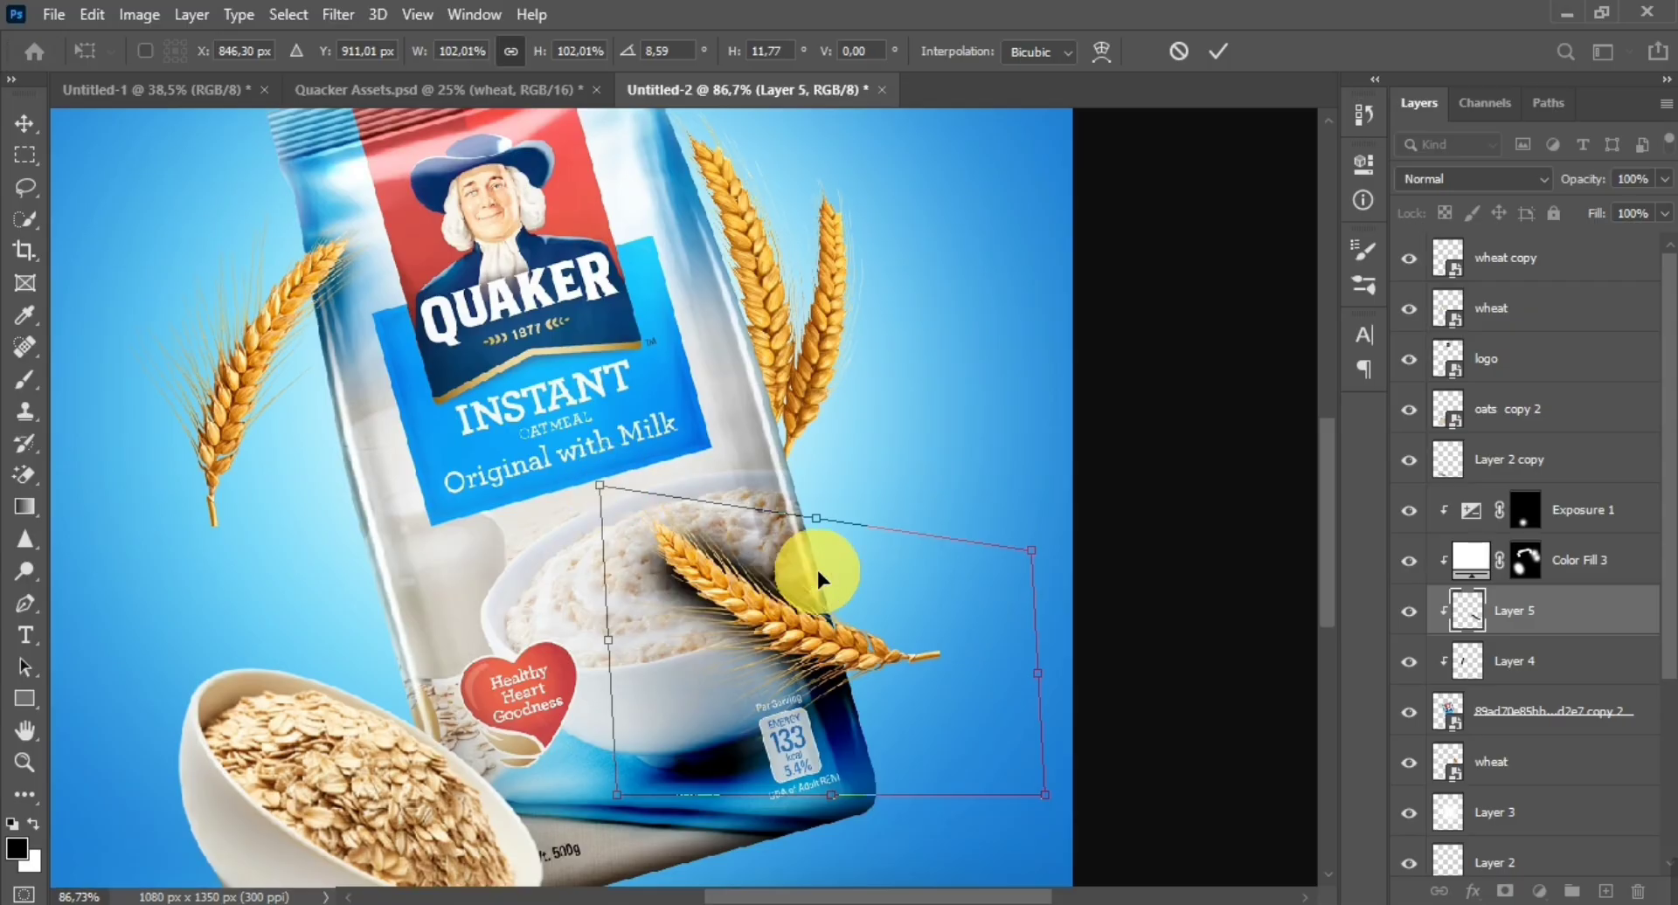
drag(818, 572, 827, 566)
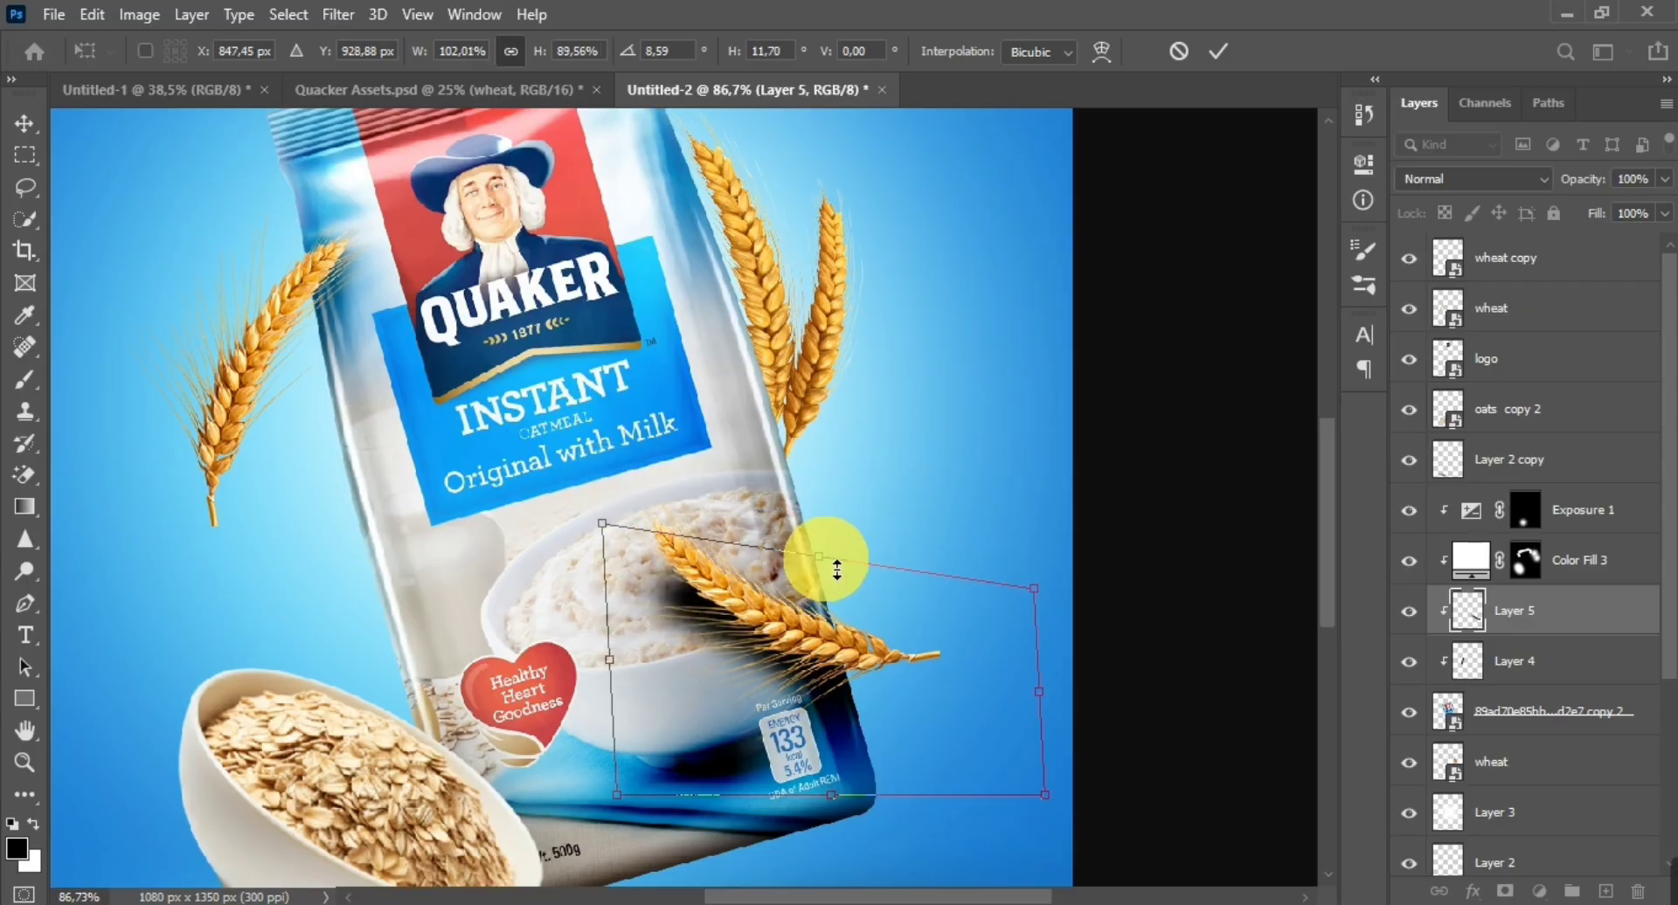
key(Return)
Step: Set the lower wheat ear's shadow layer to Multiply blending with a fill of 48%
click(1473, 178)
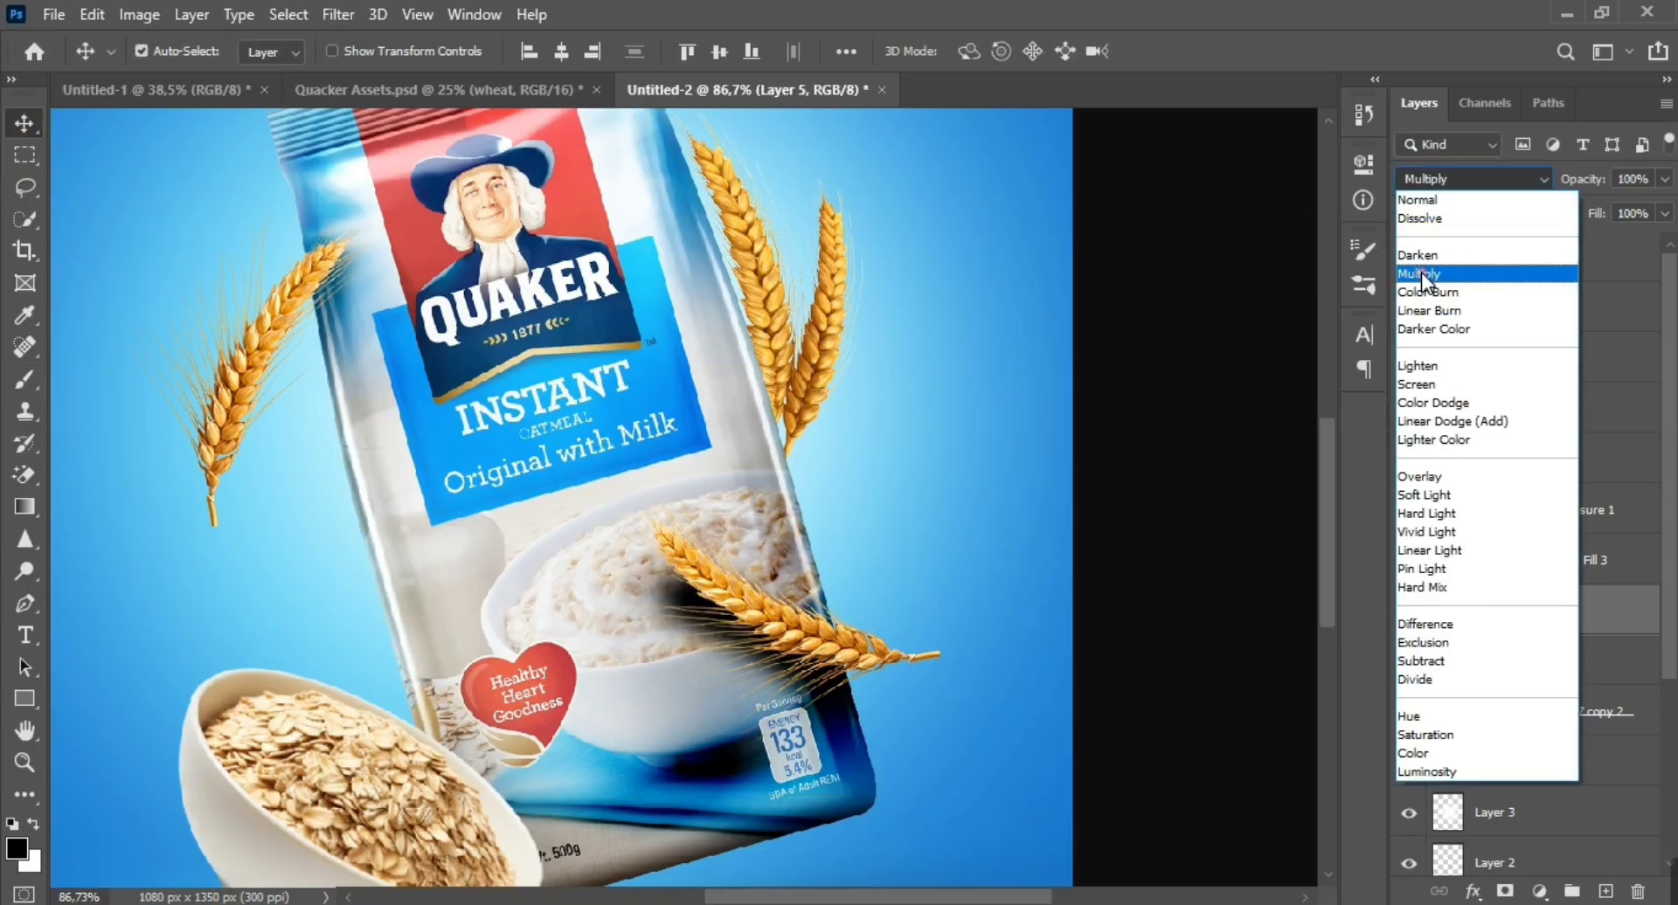
click(1423, 273)
drag(1596, 214, 1552, 235)
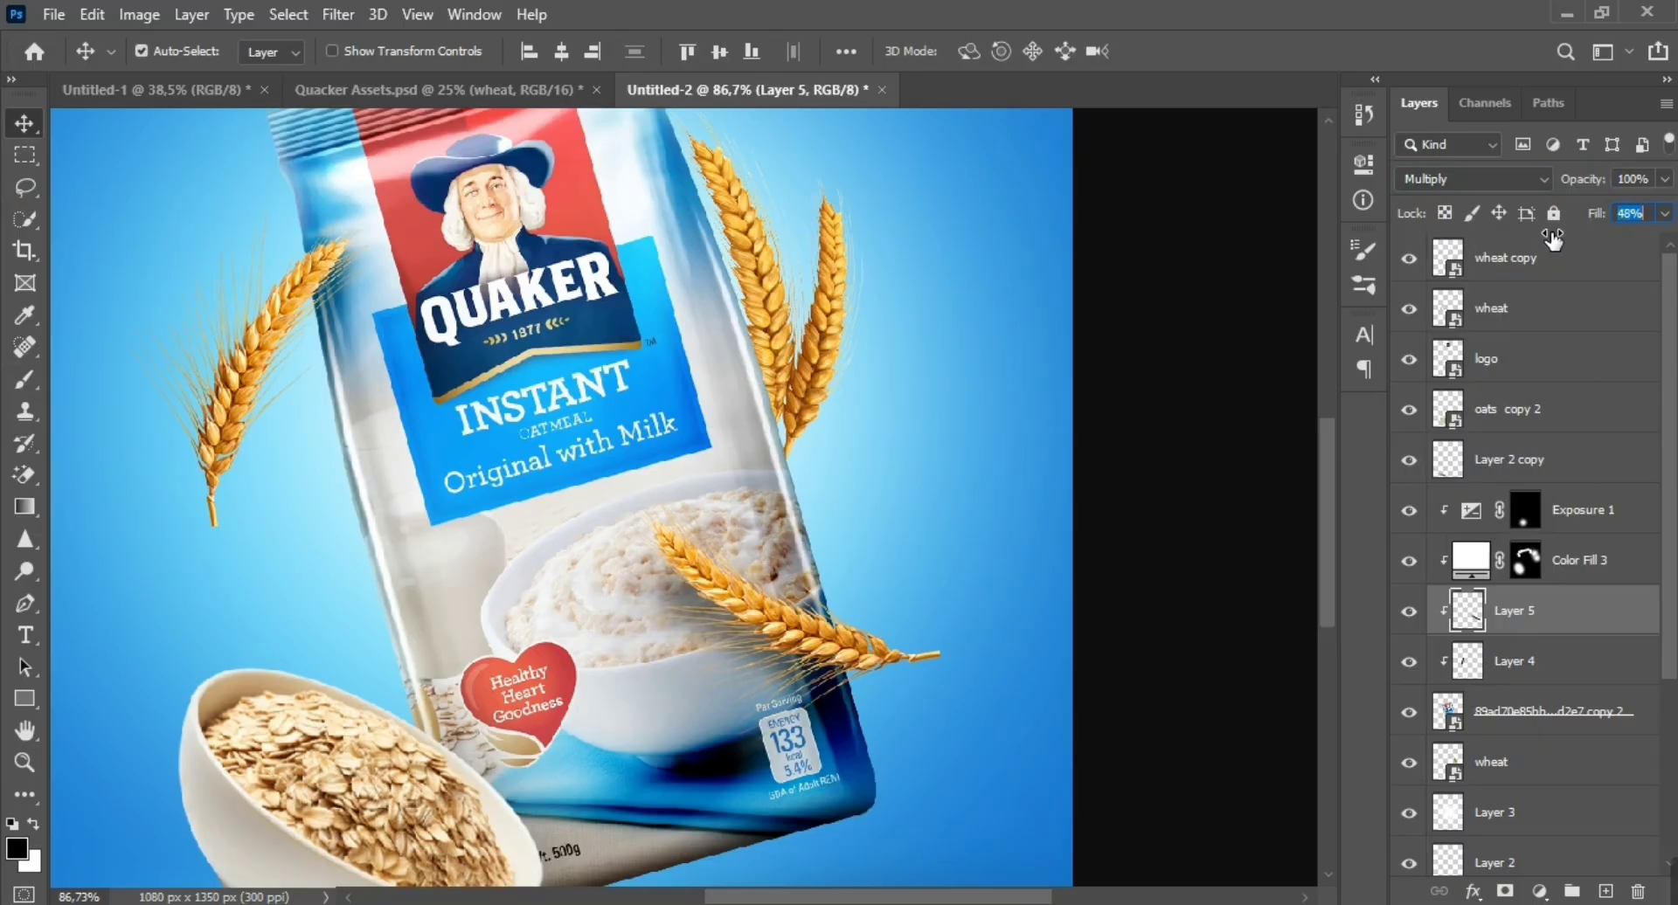
click(1199, 444)
Step: Adjust the position and shape of the lower wheat ear's shadow using a Warp transform
scroll(730, 575, down, 8)
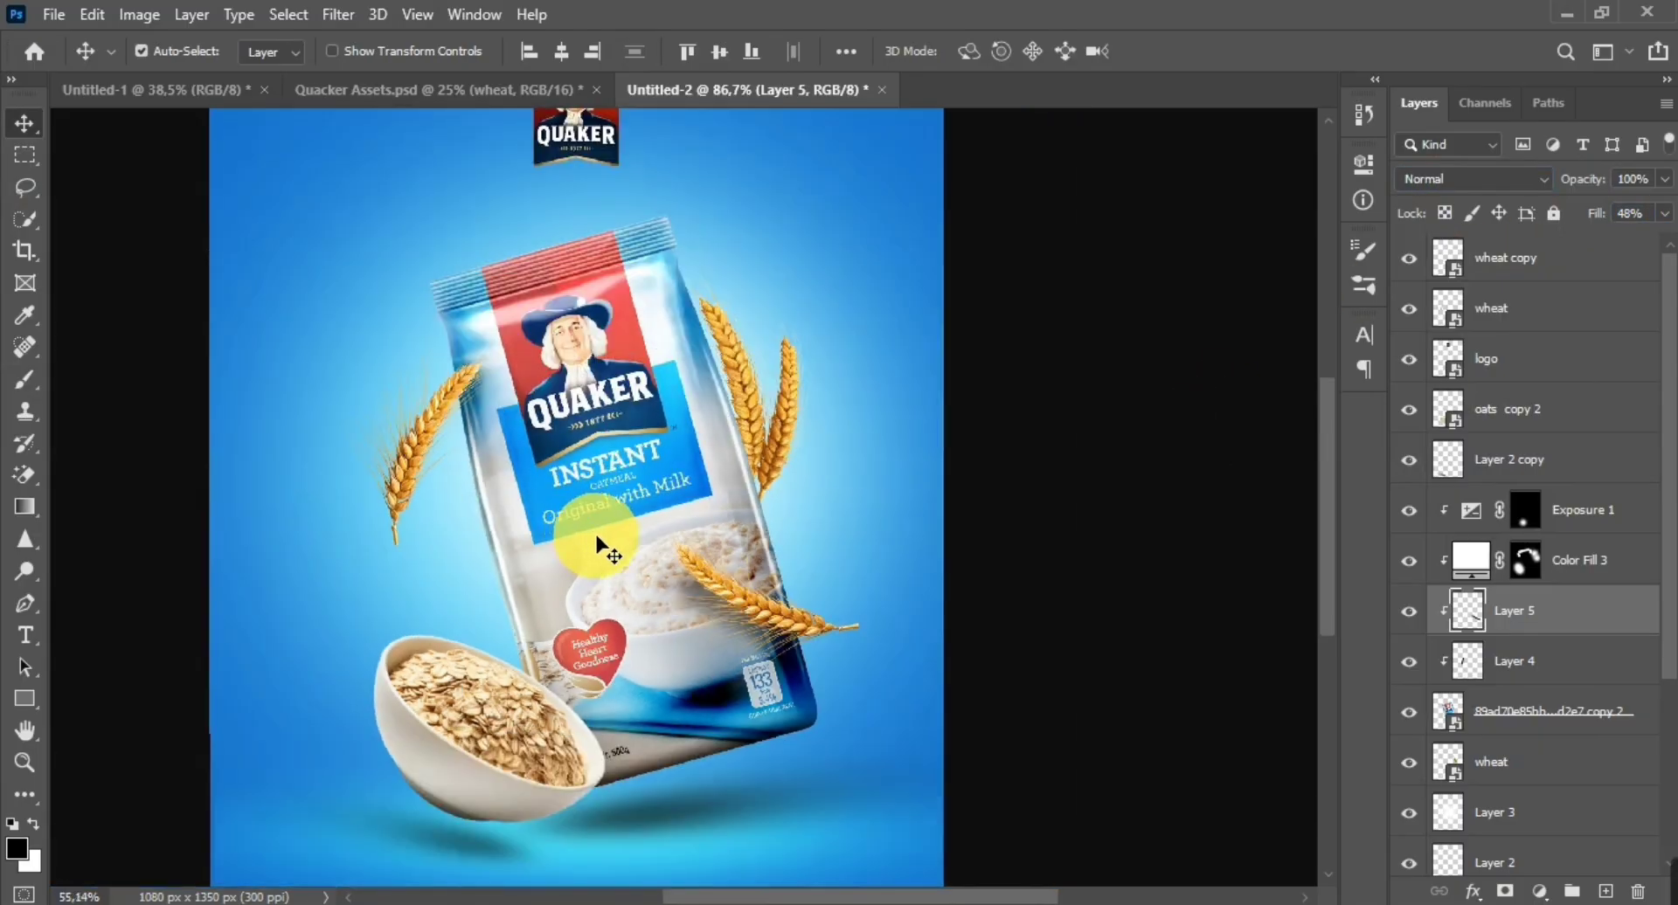
scroll(826, 611, up, 1)
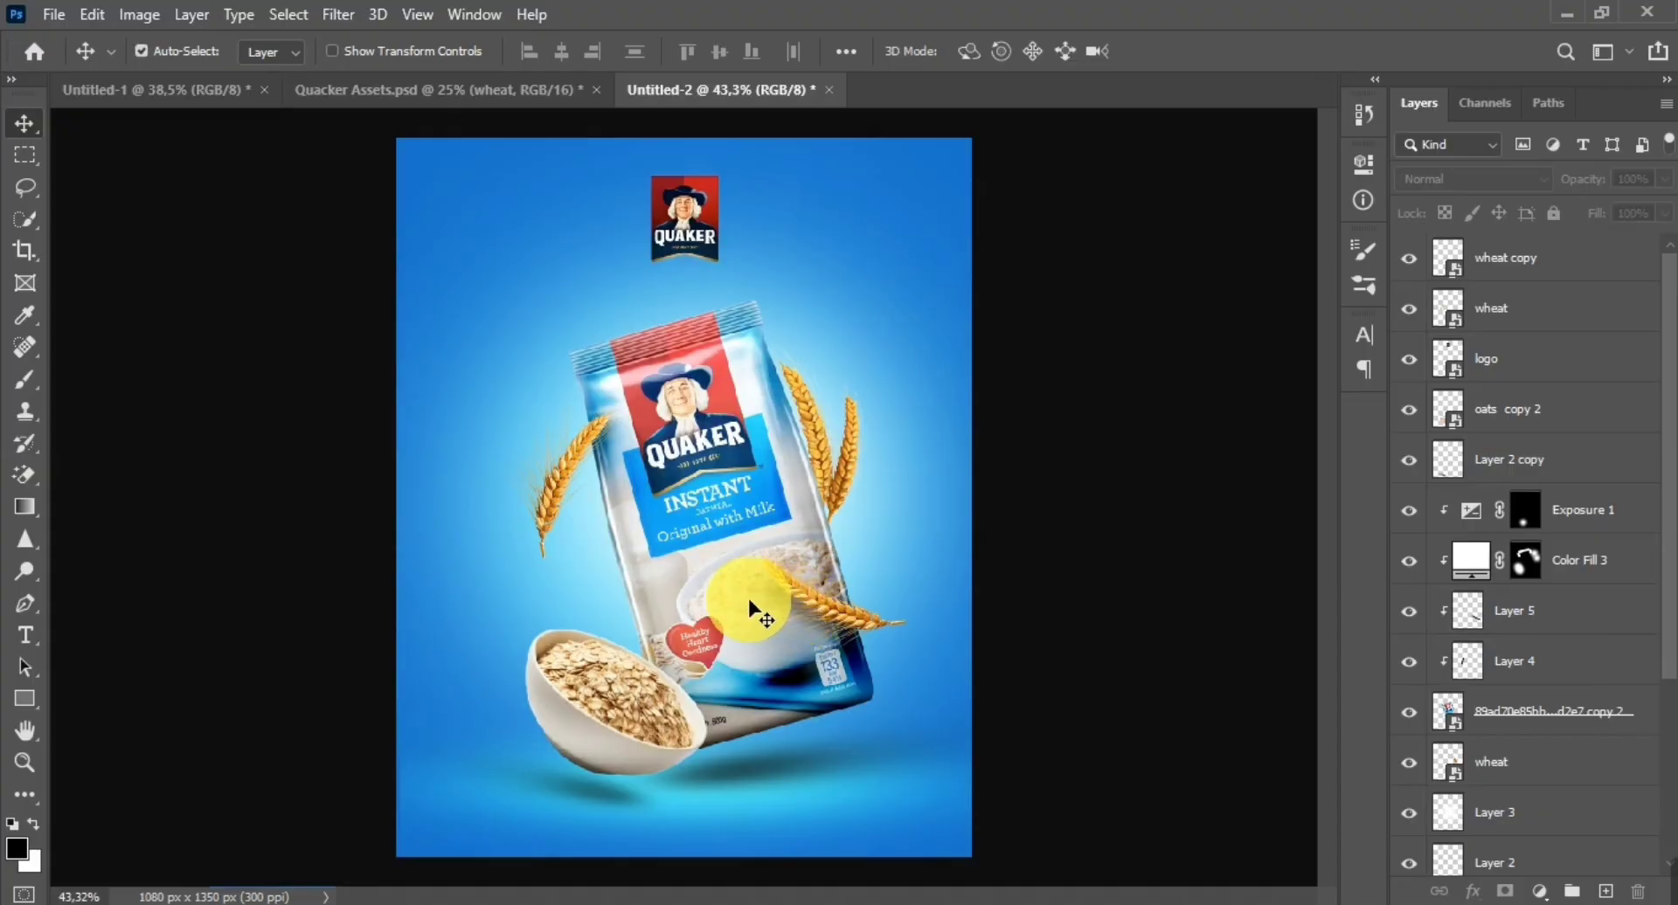
click(780, 601)
key(ctrl+t)
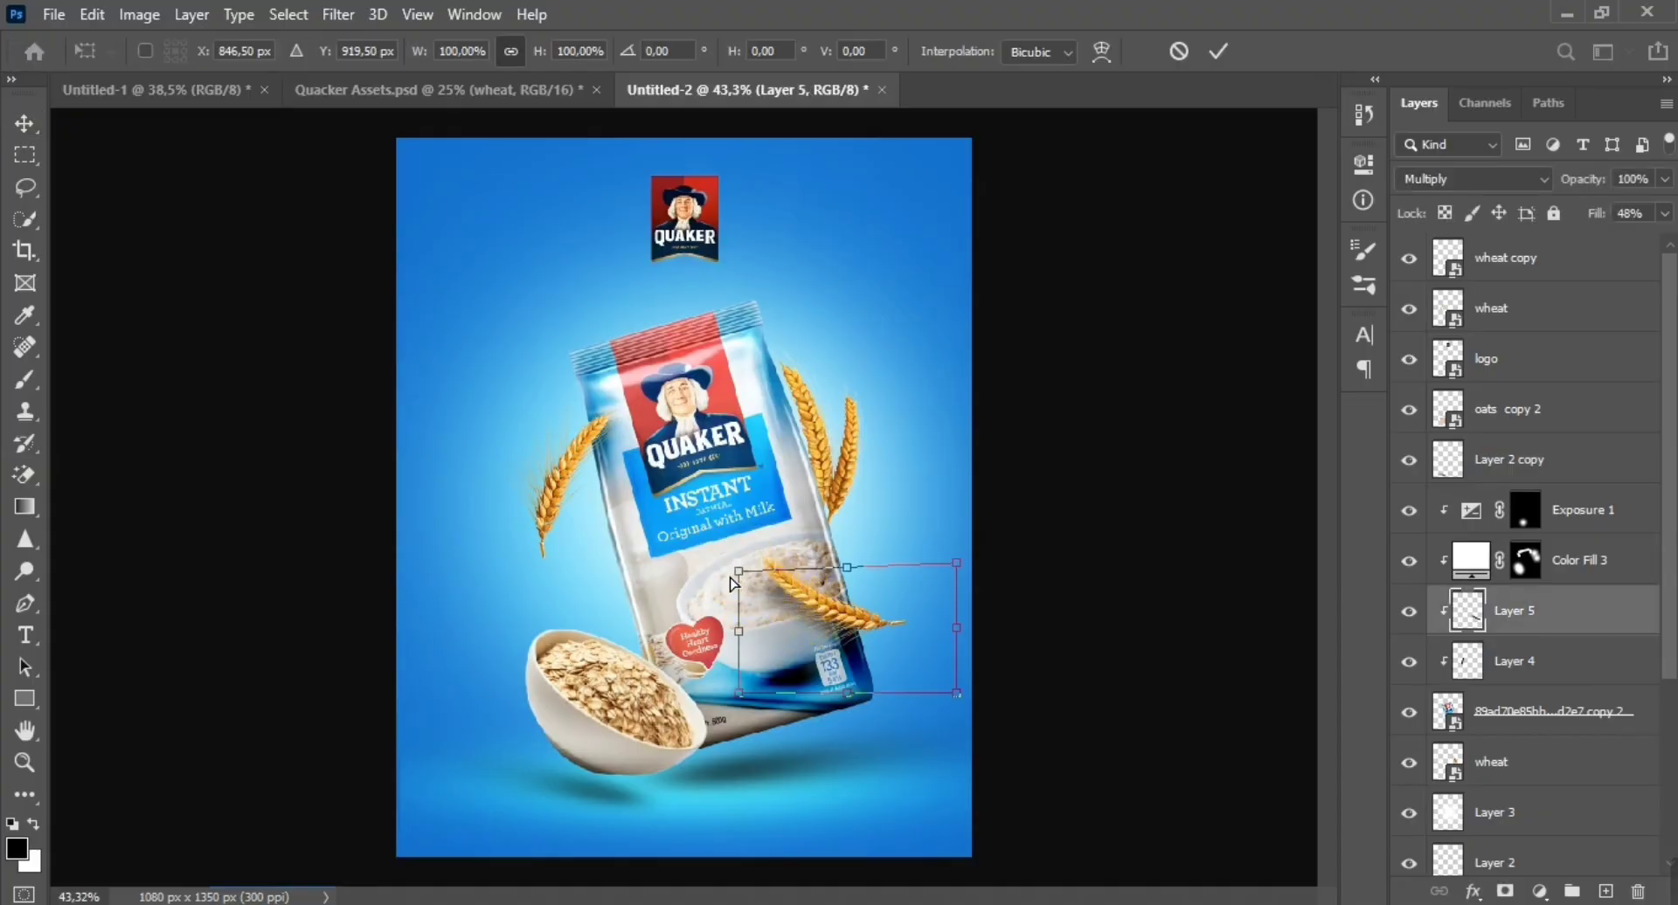
right_click(808, 601)
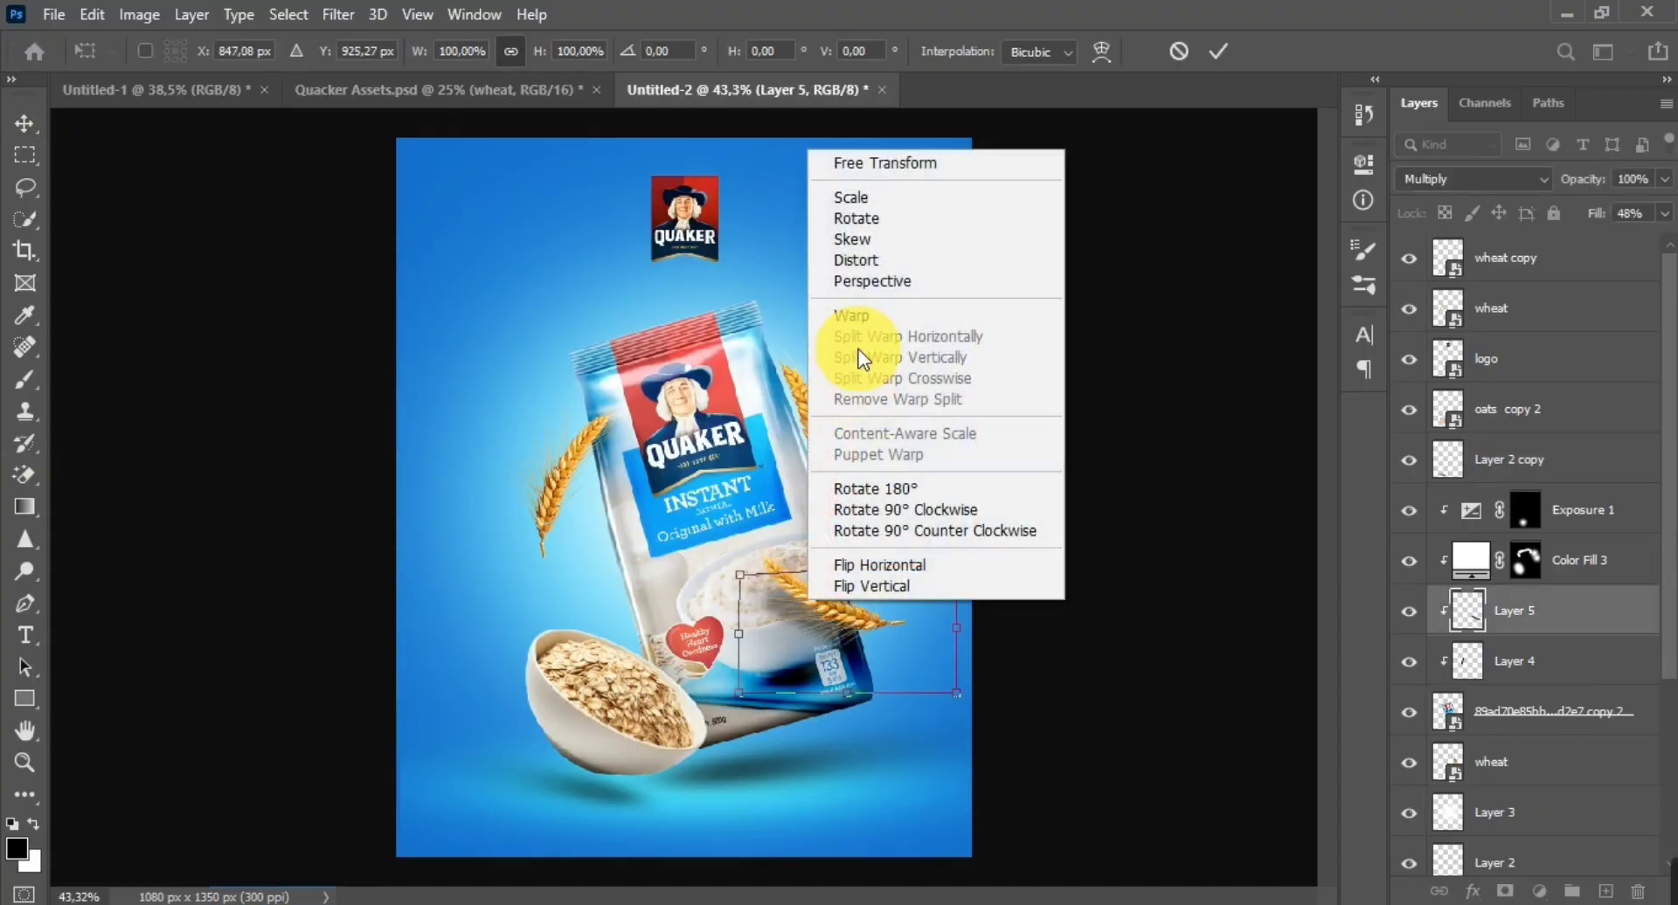
click(859, 348)
scroll(882, 580, up, 2)
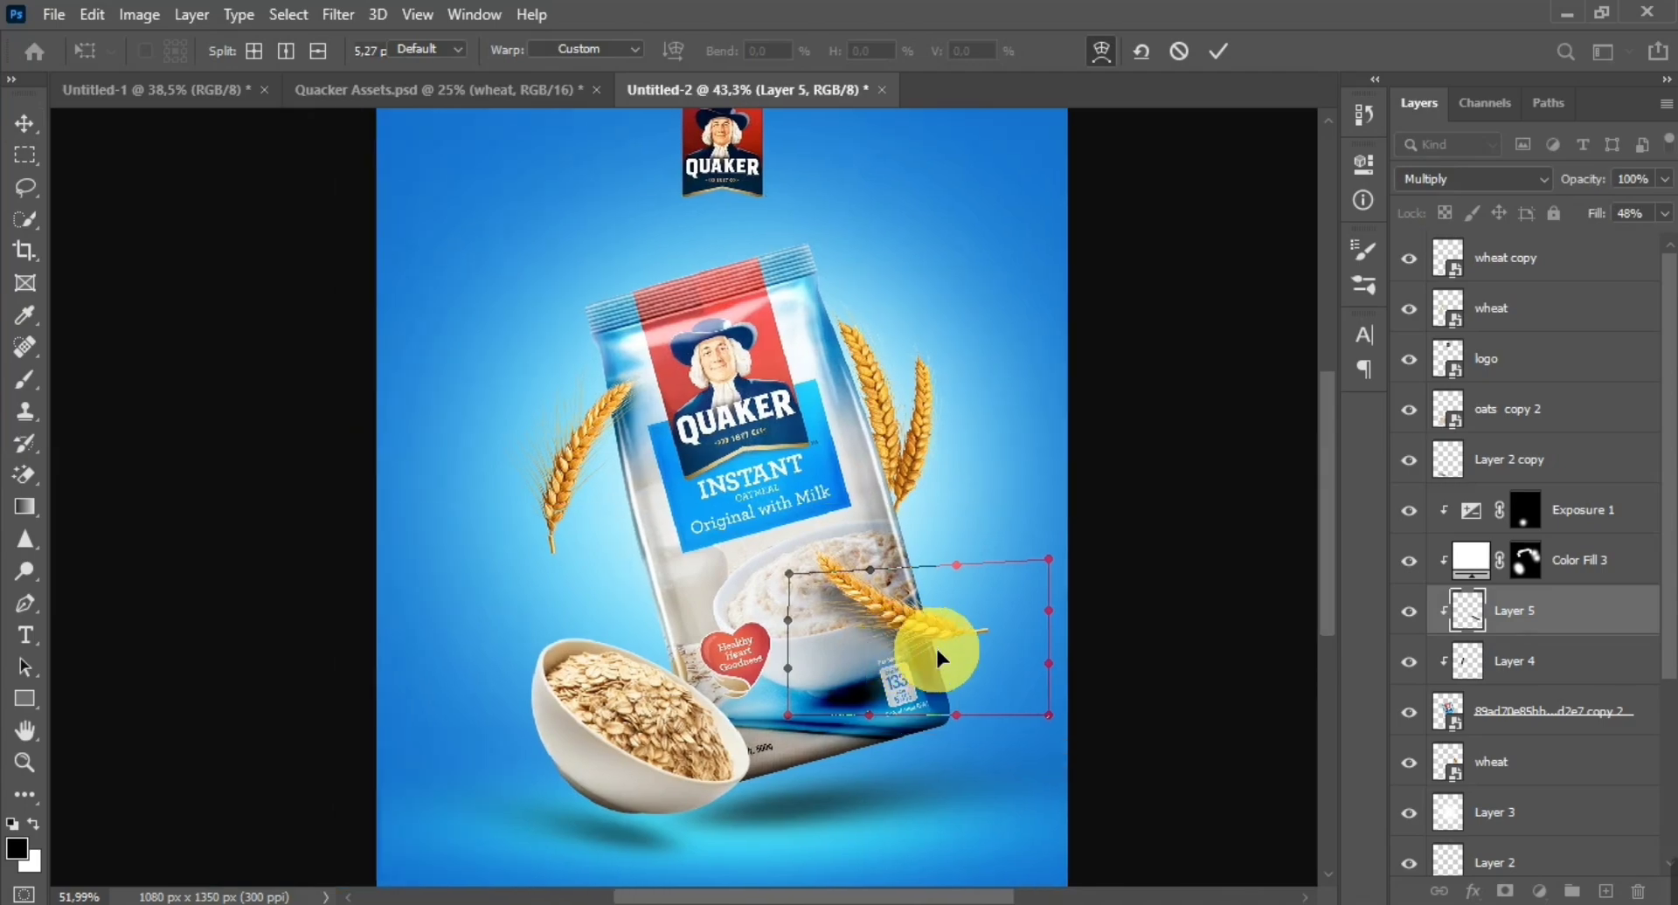
scroll(953, 643, up, 3)
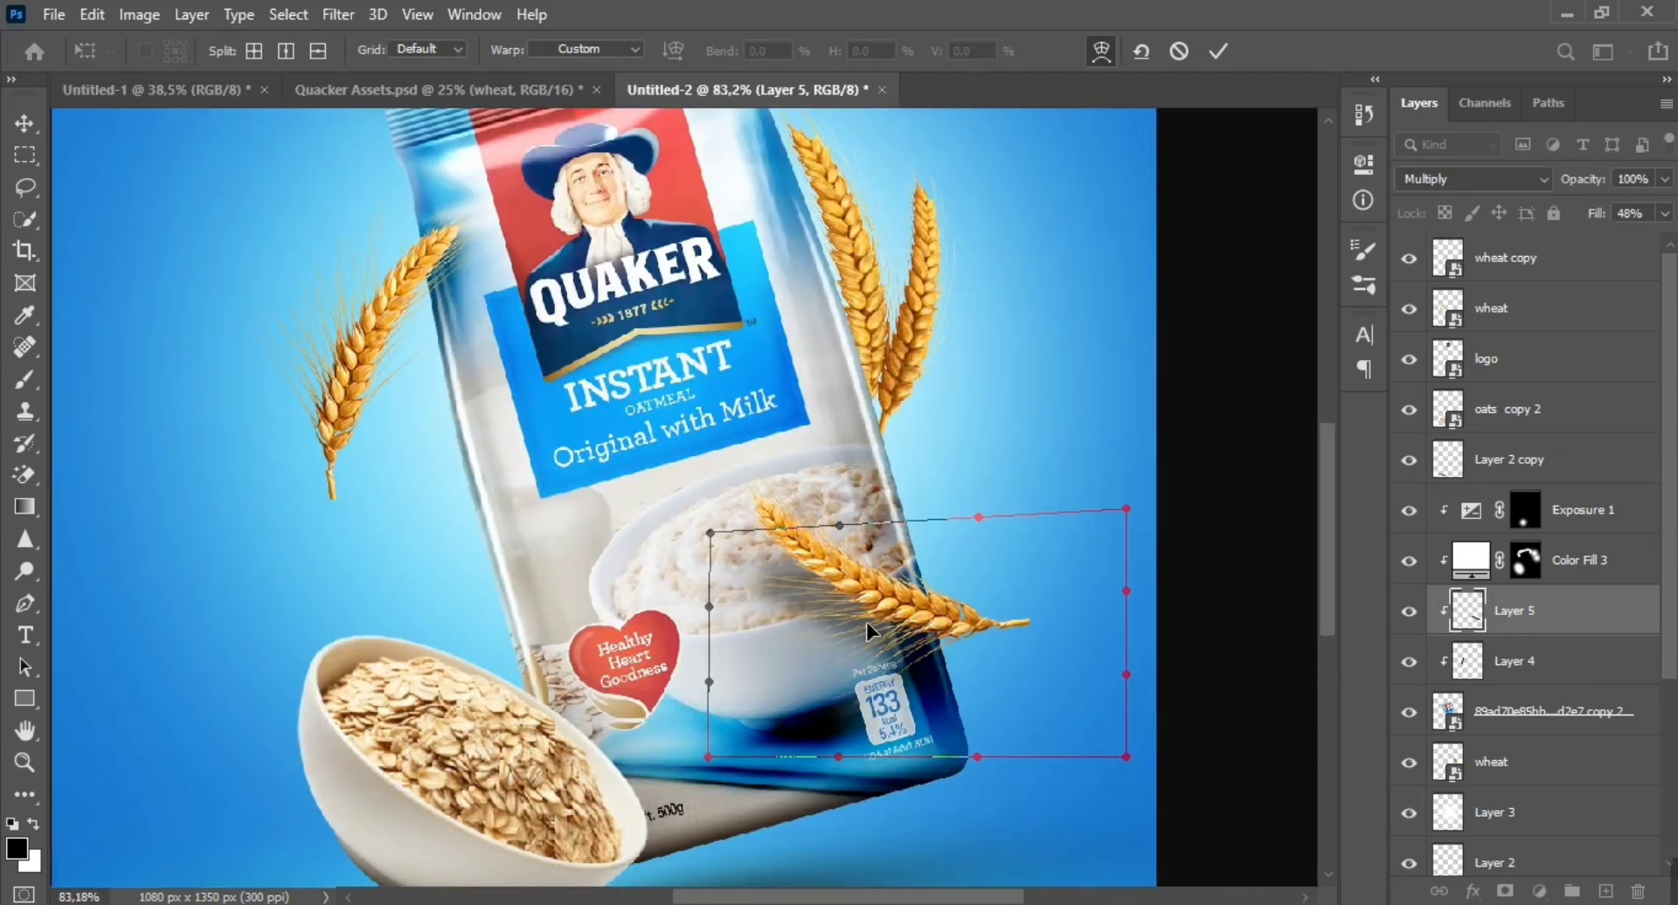
key(Return)
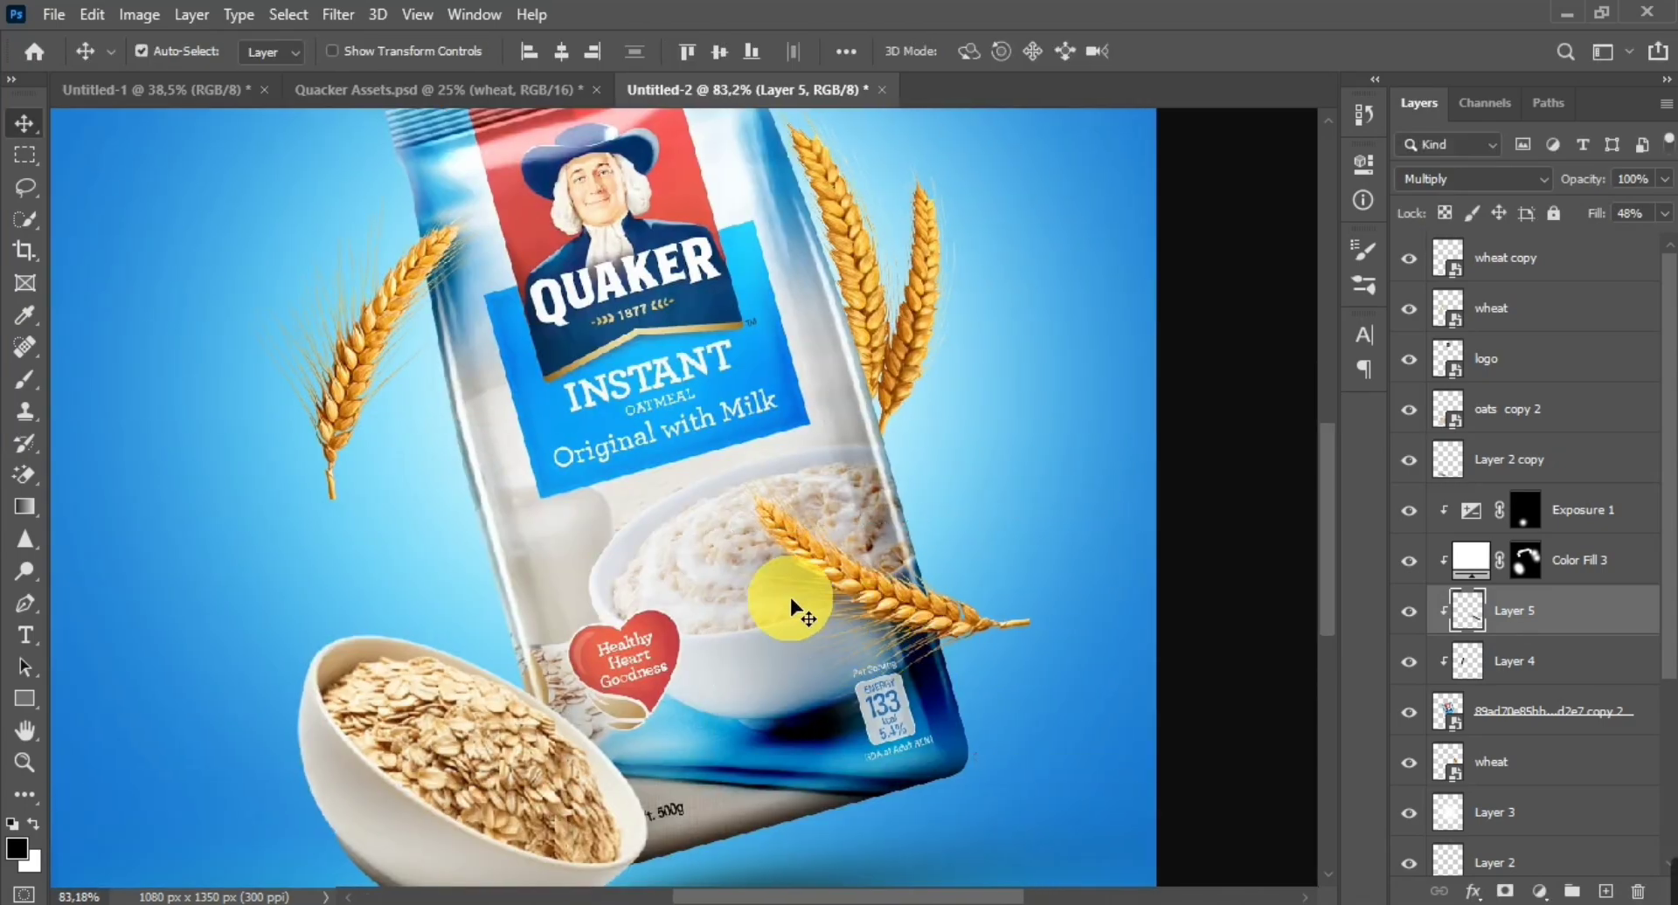
Step: Distort the lower wheat ear's shadow slightly outward over the bowl picture and set its fill to 41%
key(ctrl+t)
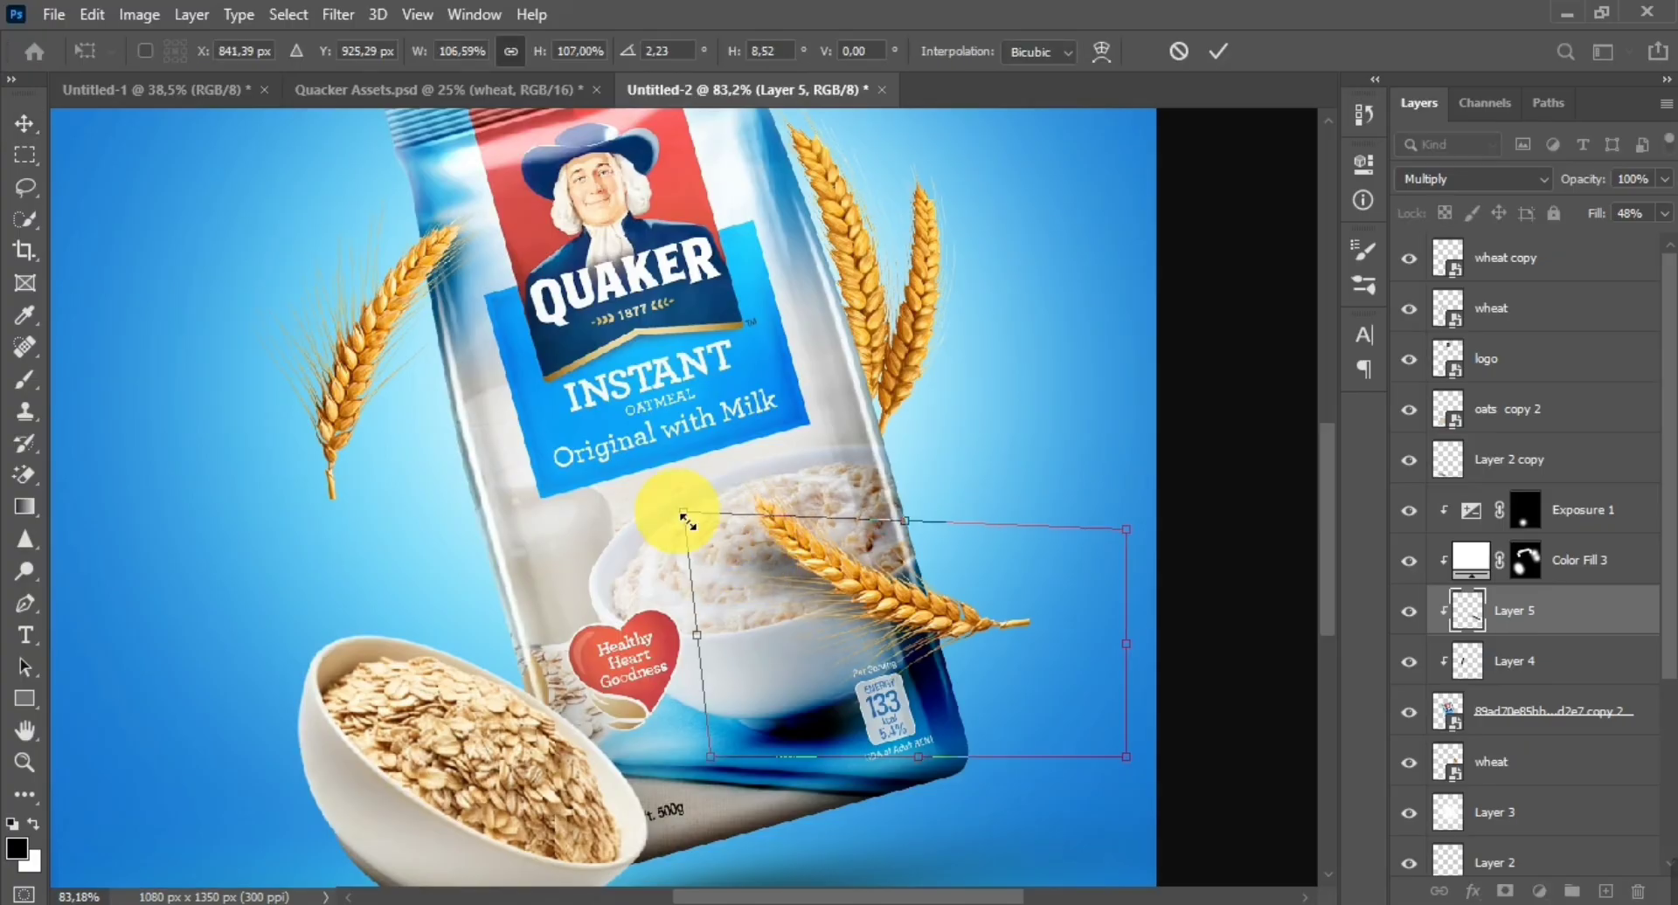
key(Return)
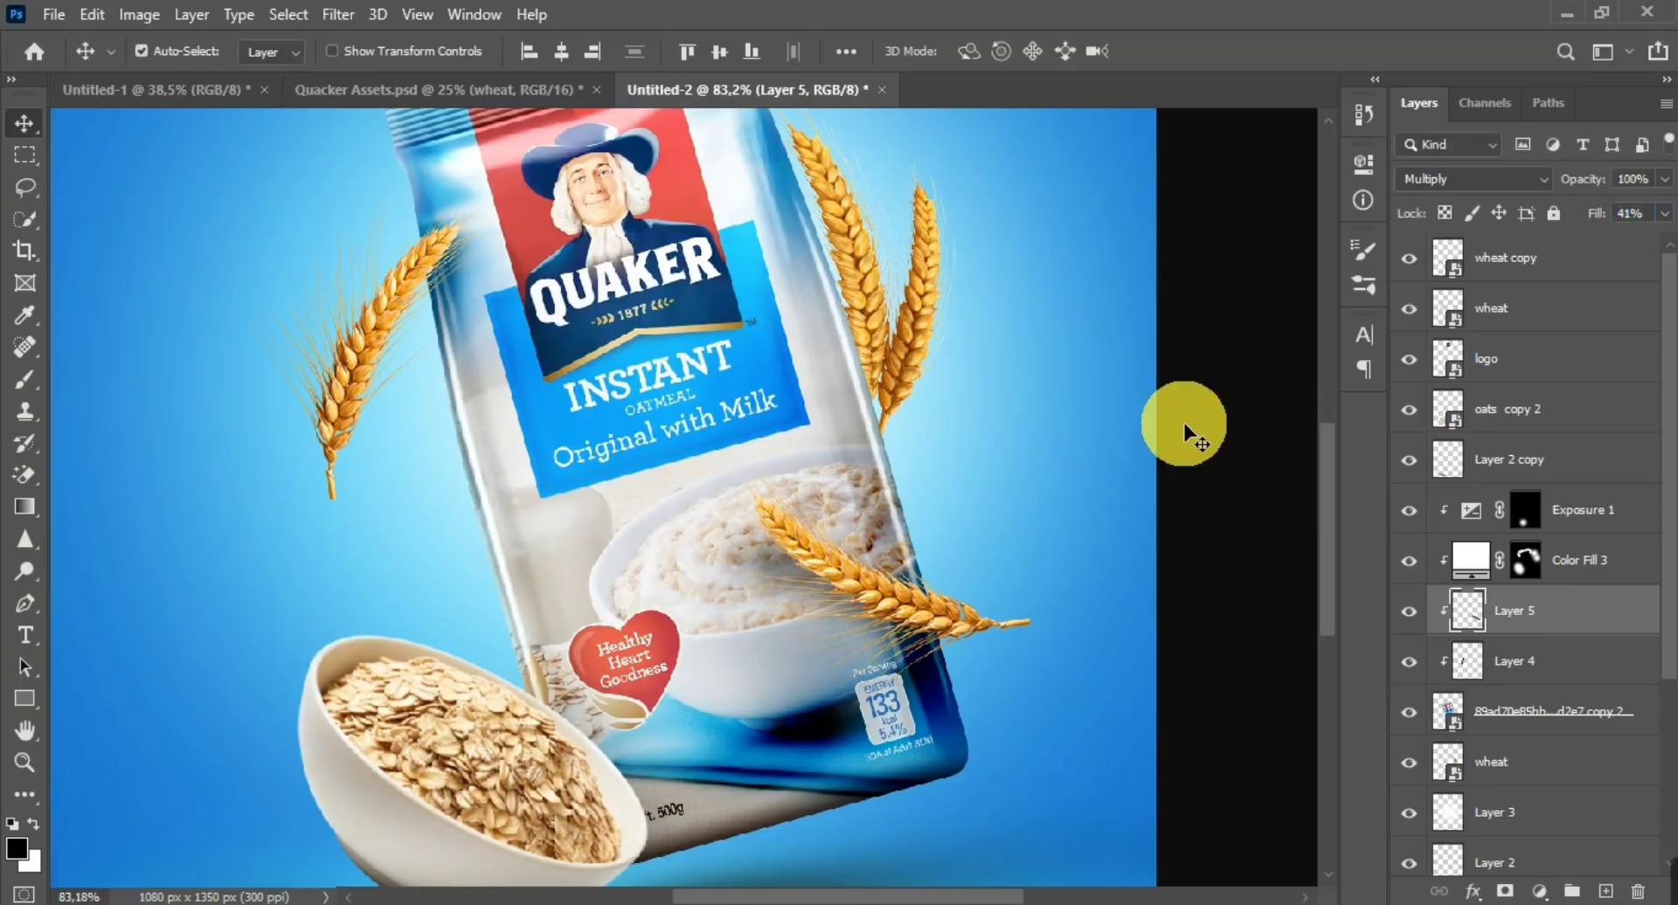
click(1204, 416)
Step: Place the black starry image centred behind the package and set its layer to Screen blending
scroll(824, 485, down, 6)
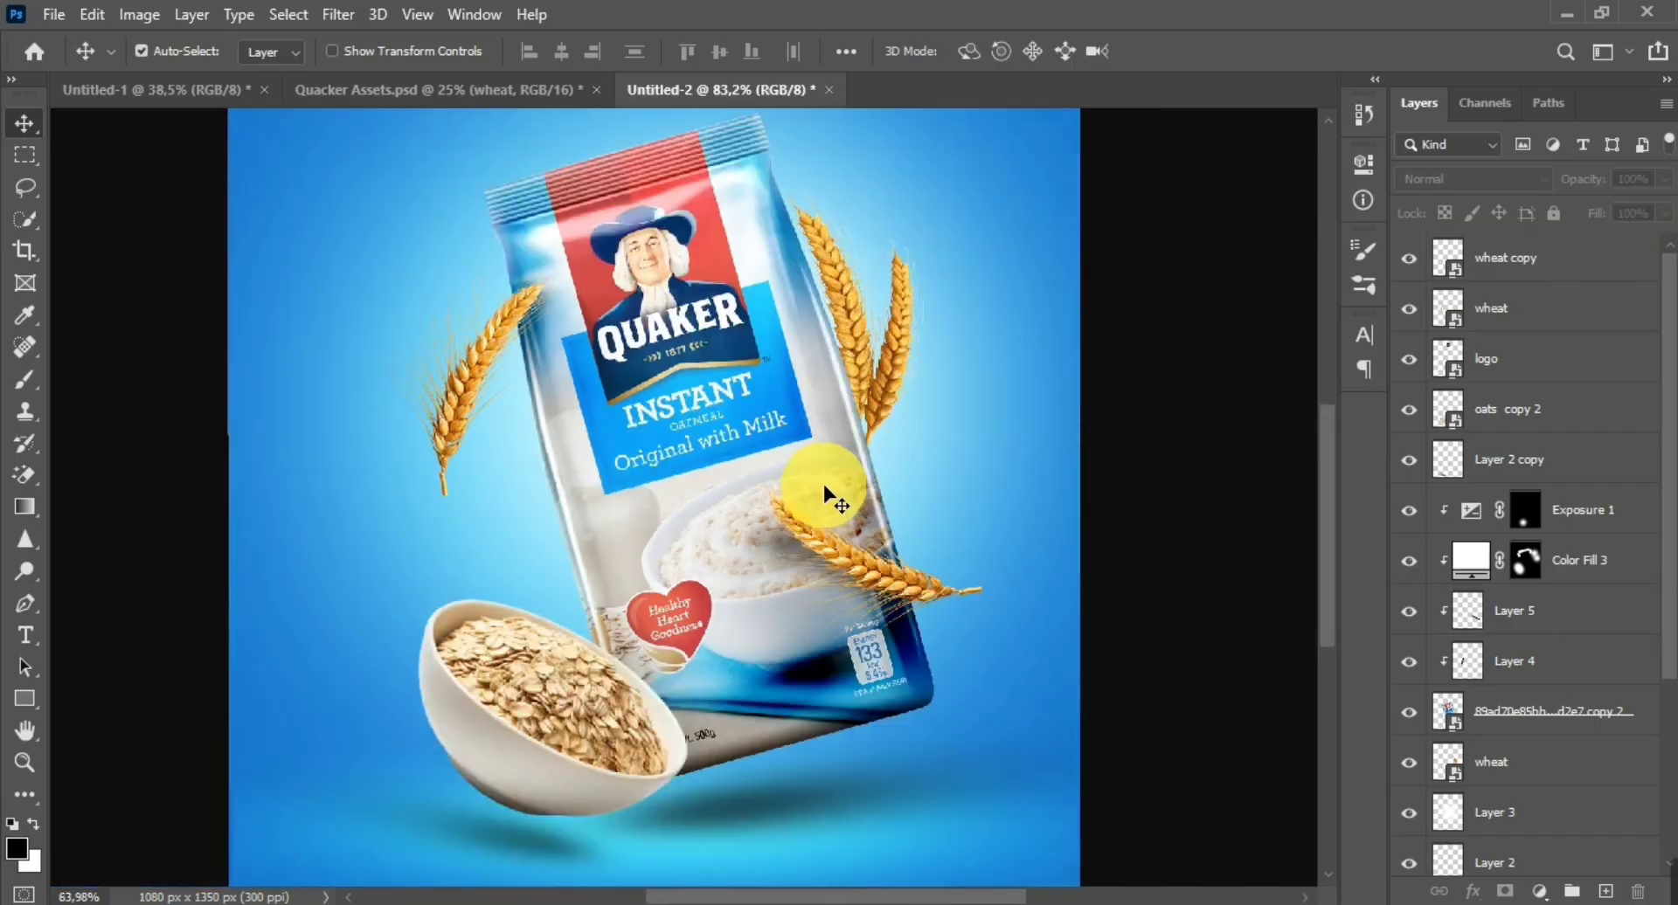
scroll(706, 560, down, 4)
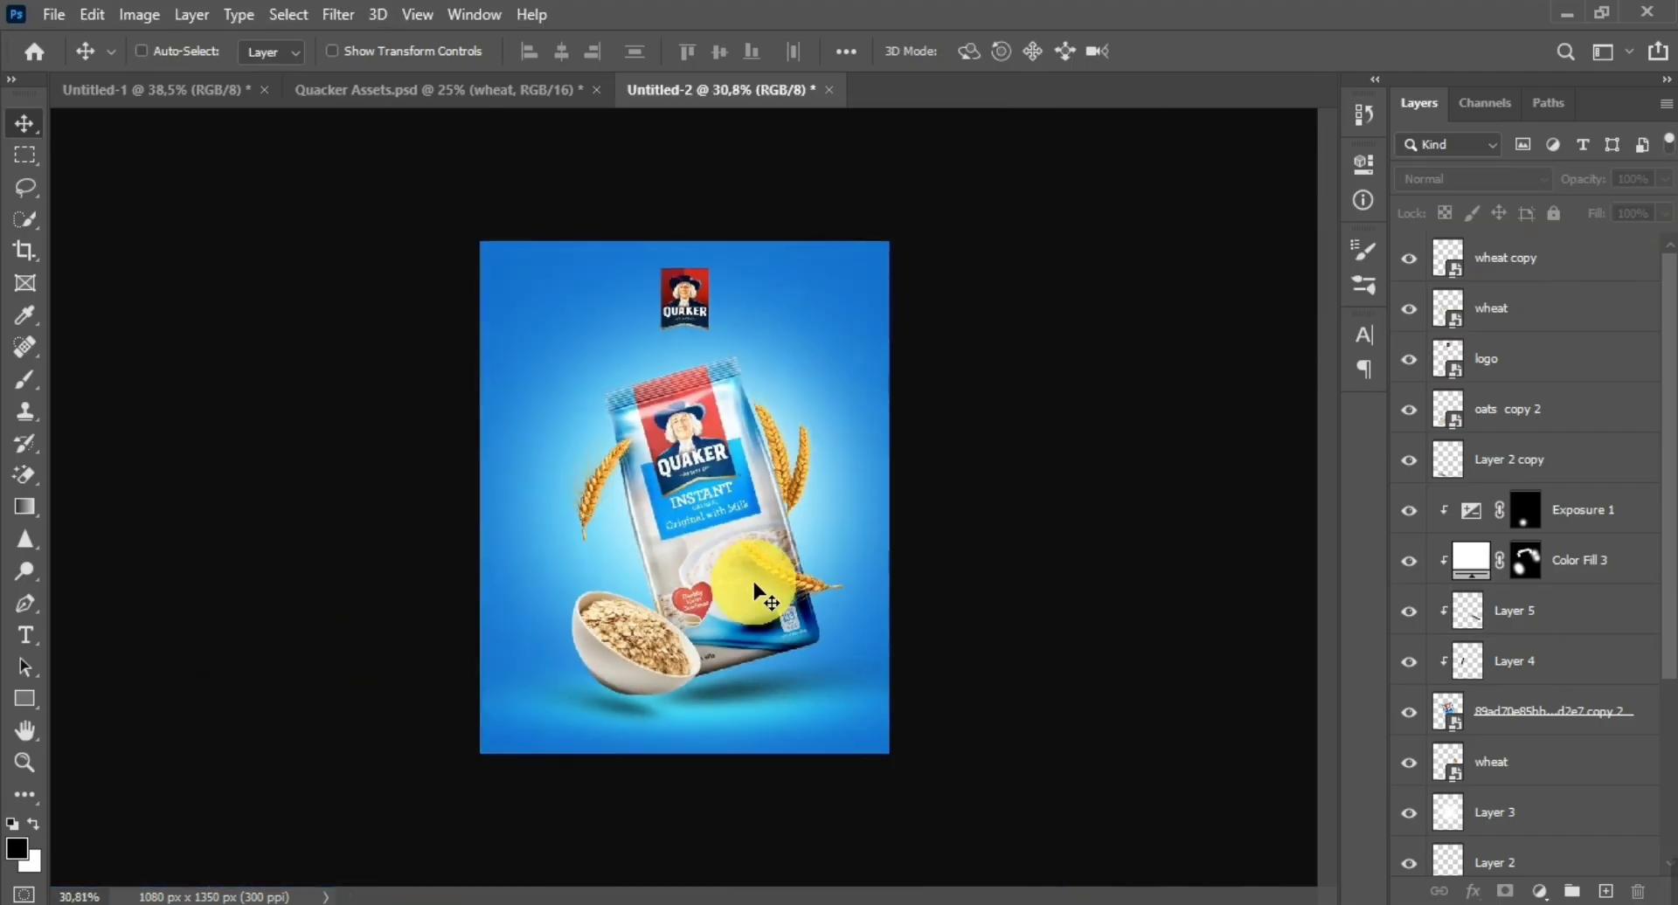
scroll(760, 633, up, 2)
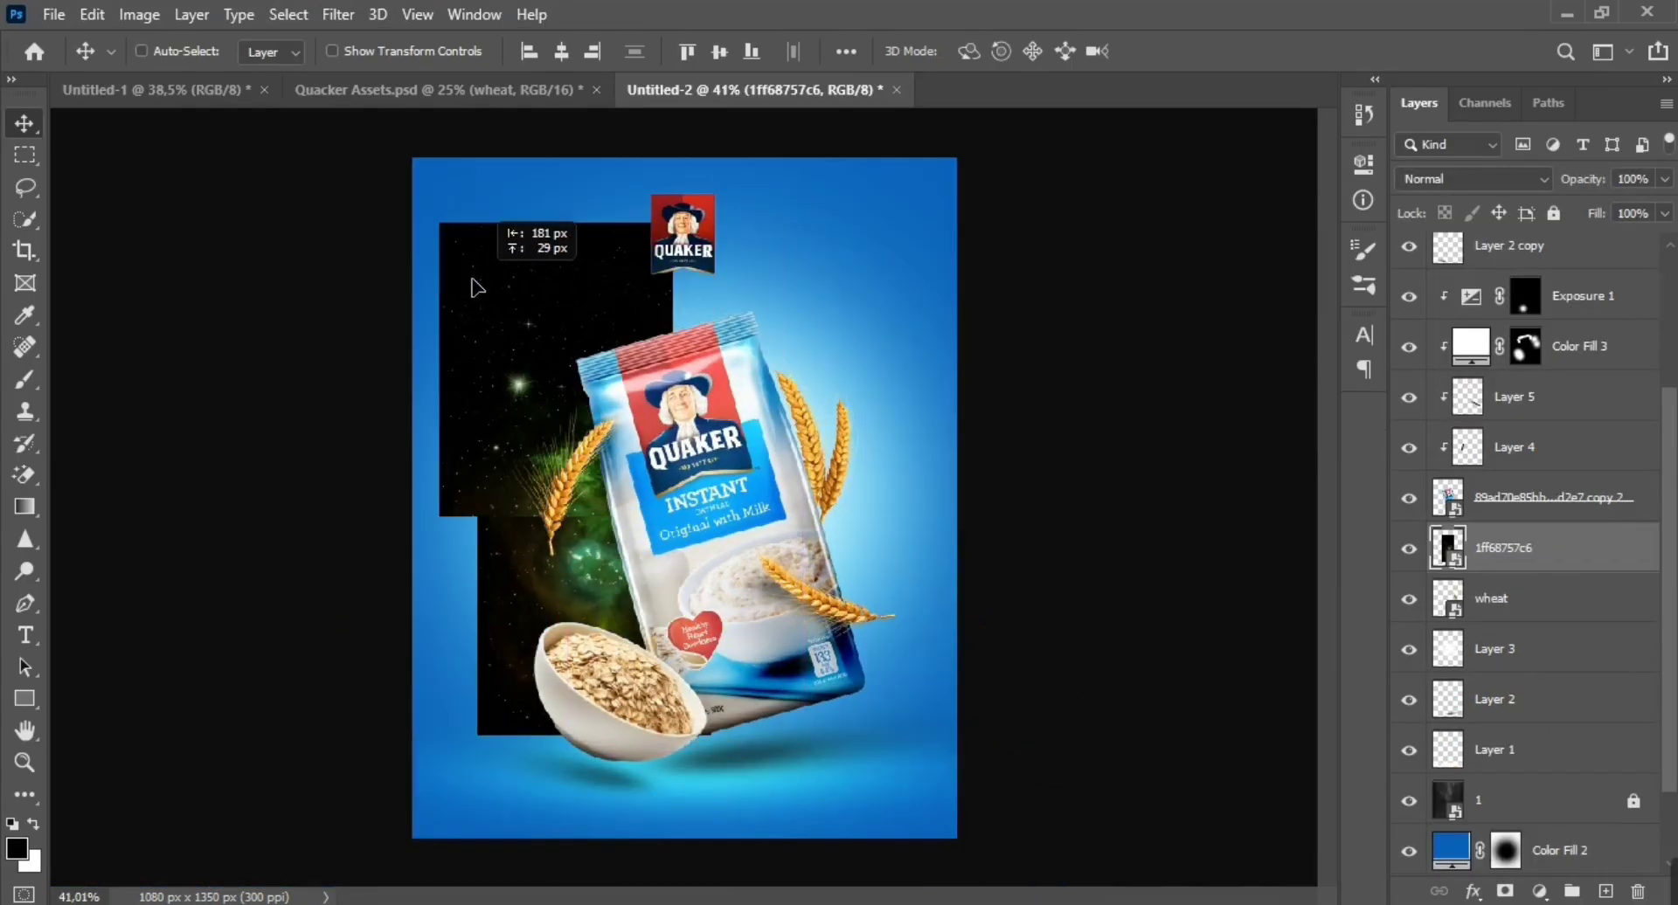
drag(449, 225, 625, 232)
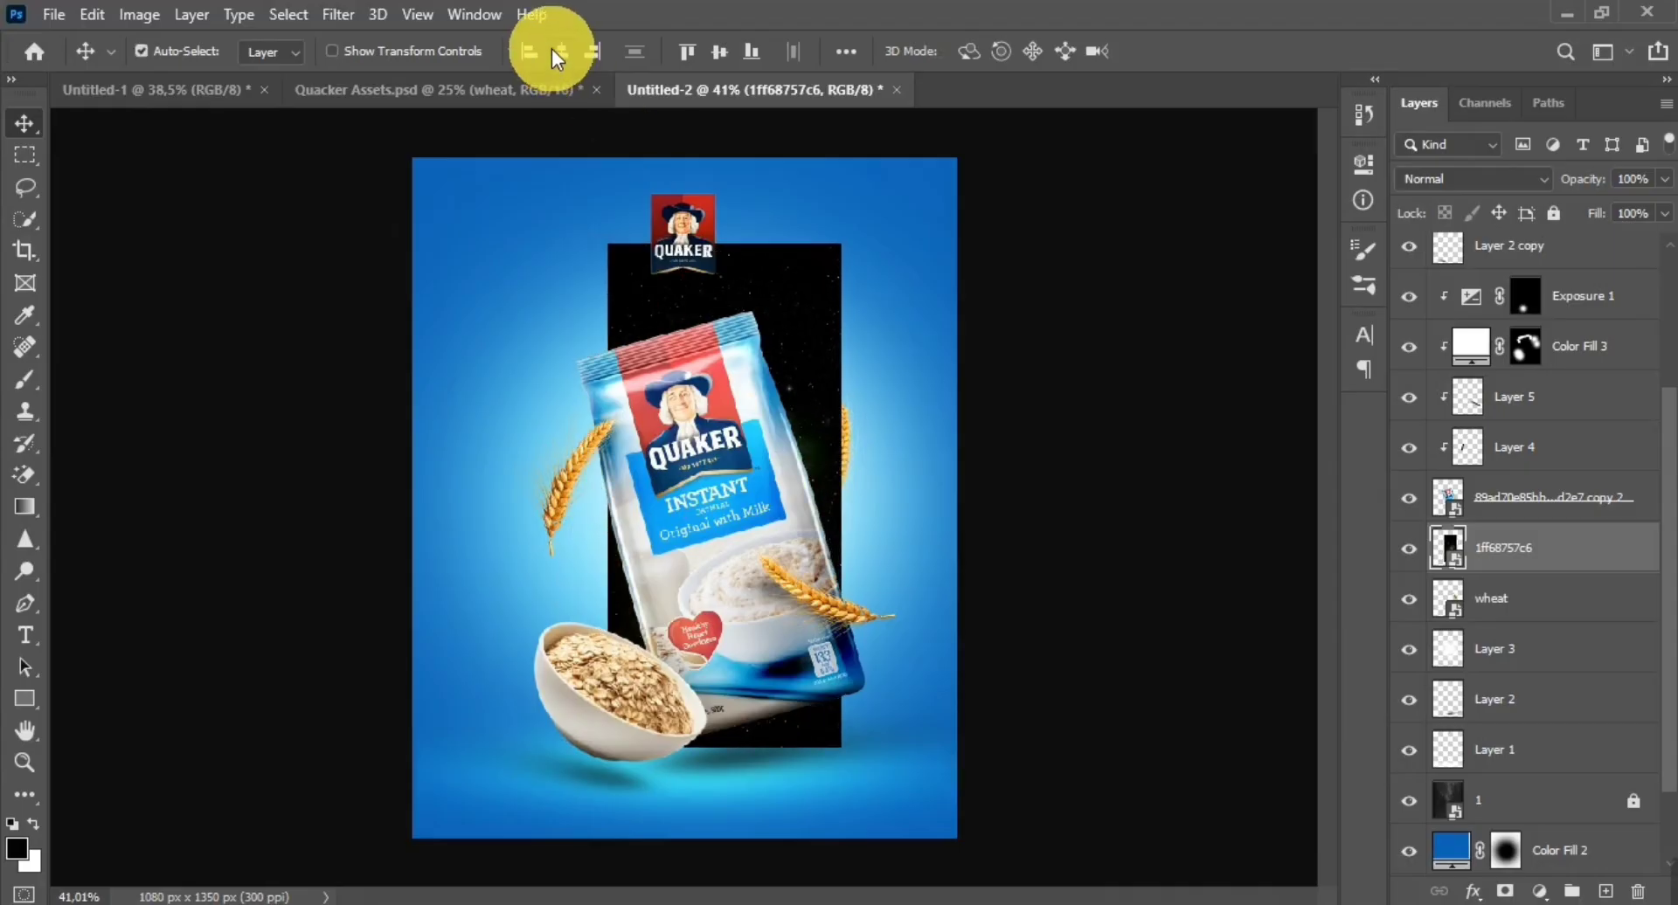
click(1475, 180)
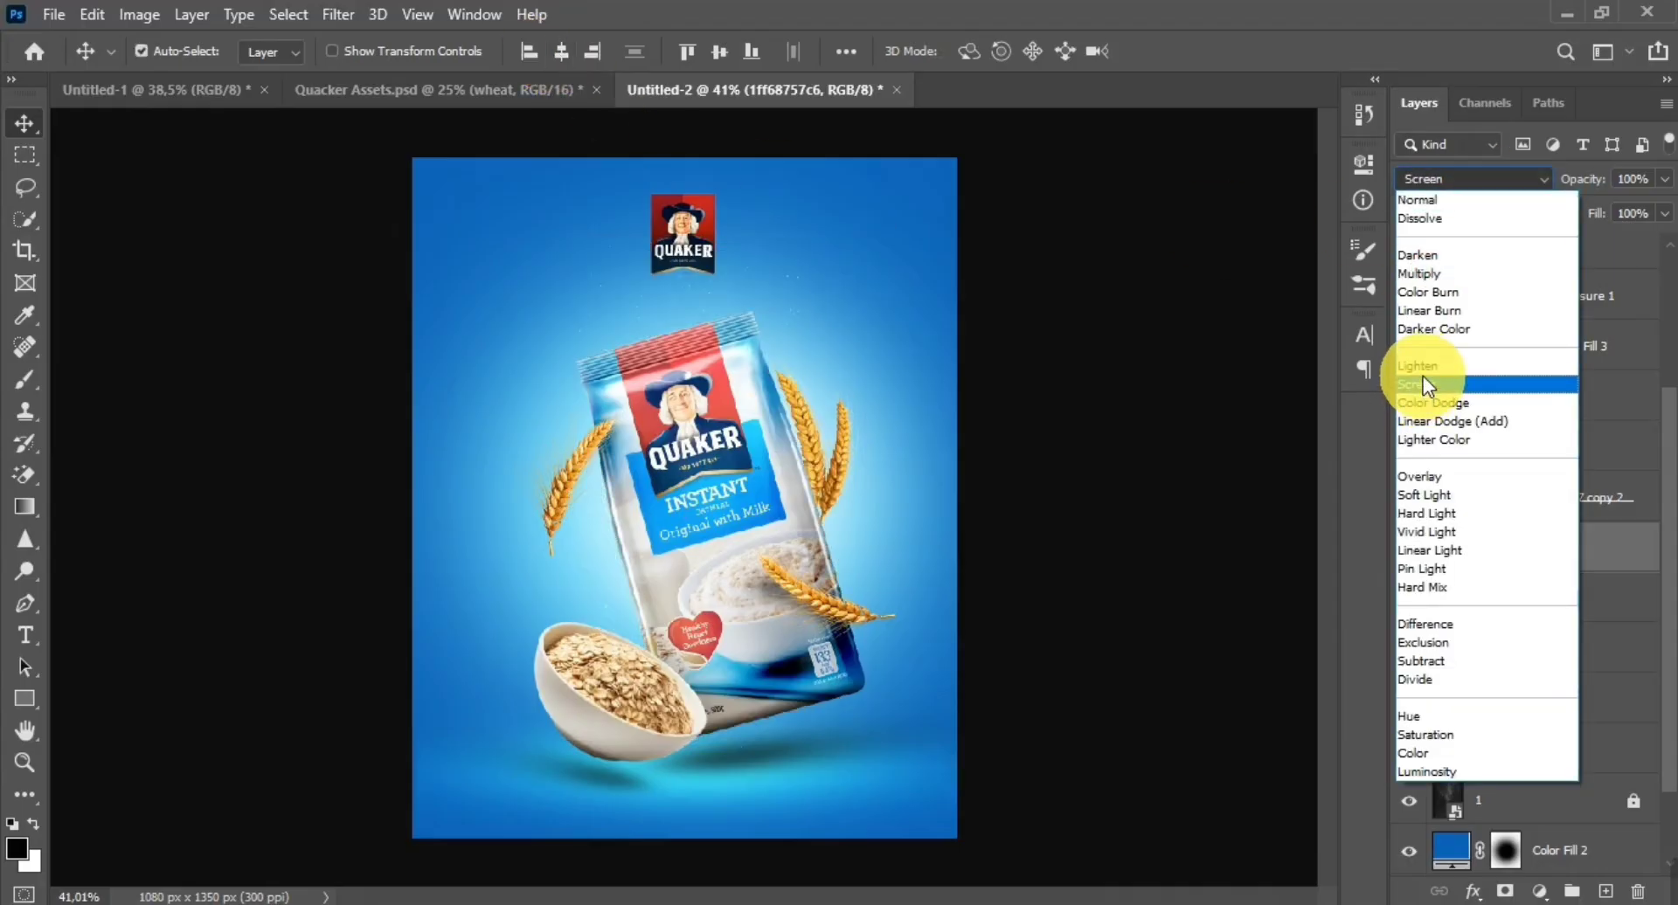
click(1425, 382)
Step: Rotate the starry image about 29° counterclockwise and duplicate it to spread more sparkles around the package
key(ctrl+t)
drag(910, 348, 835, 262)
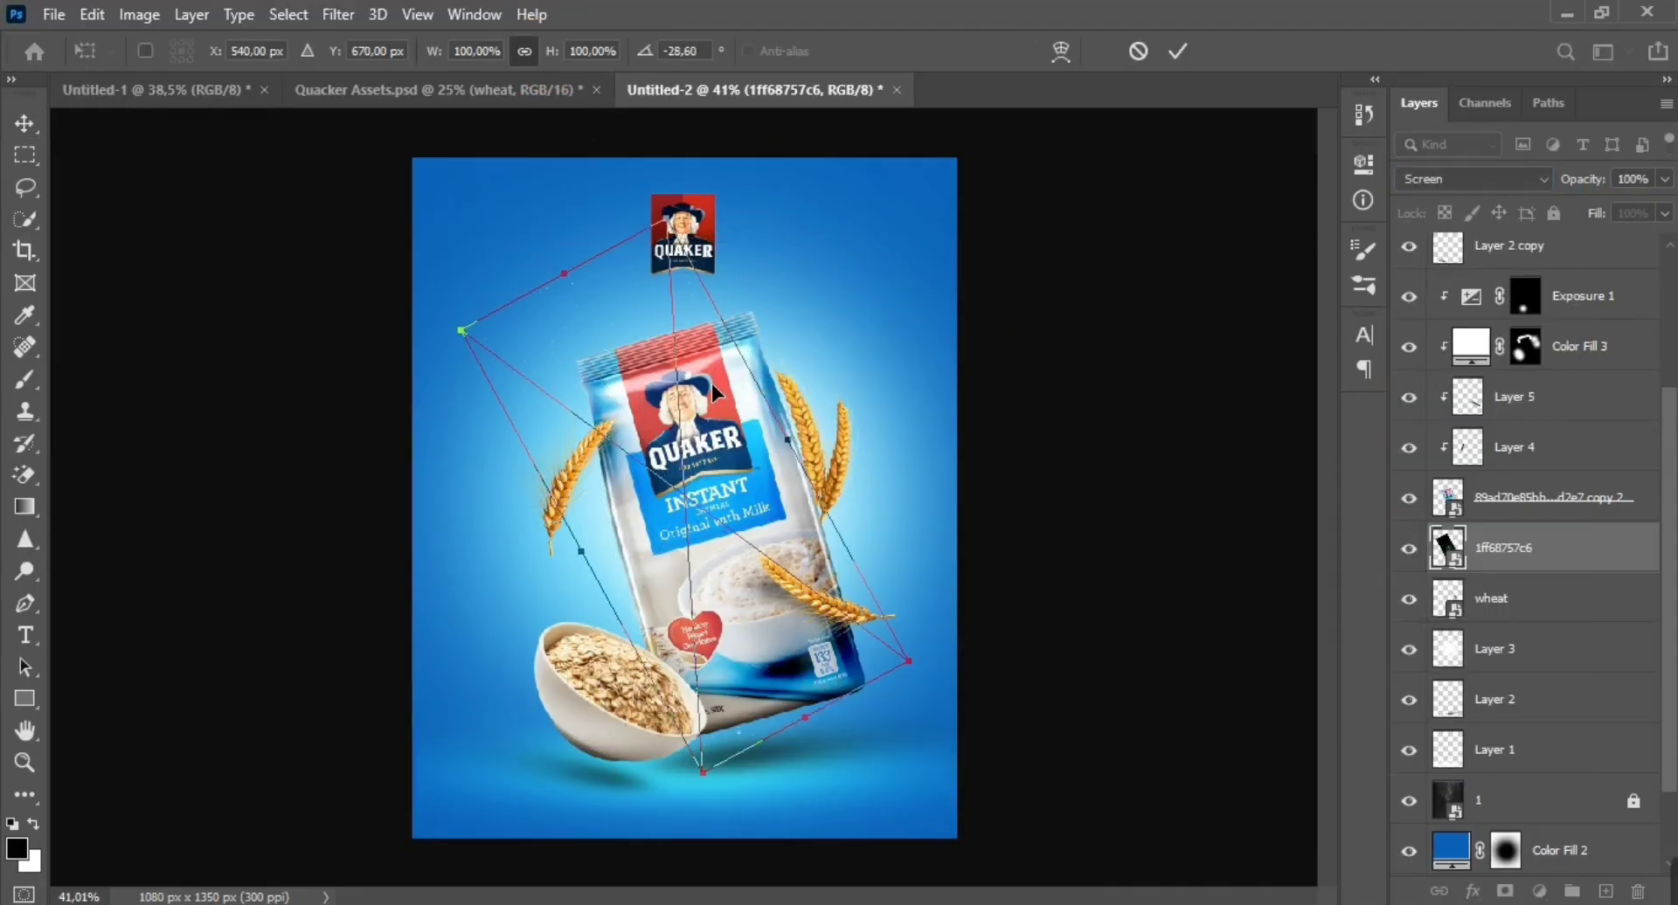
drag(714, 392, 808, 455)
double_click(753, 437)
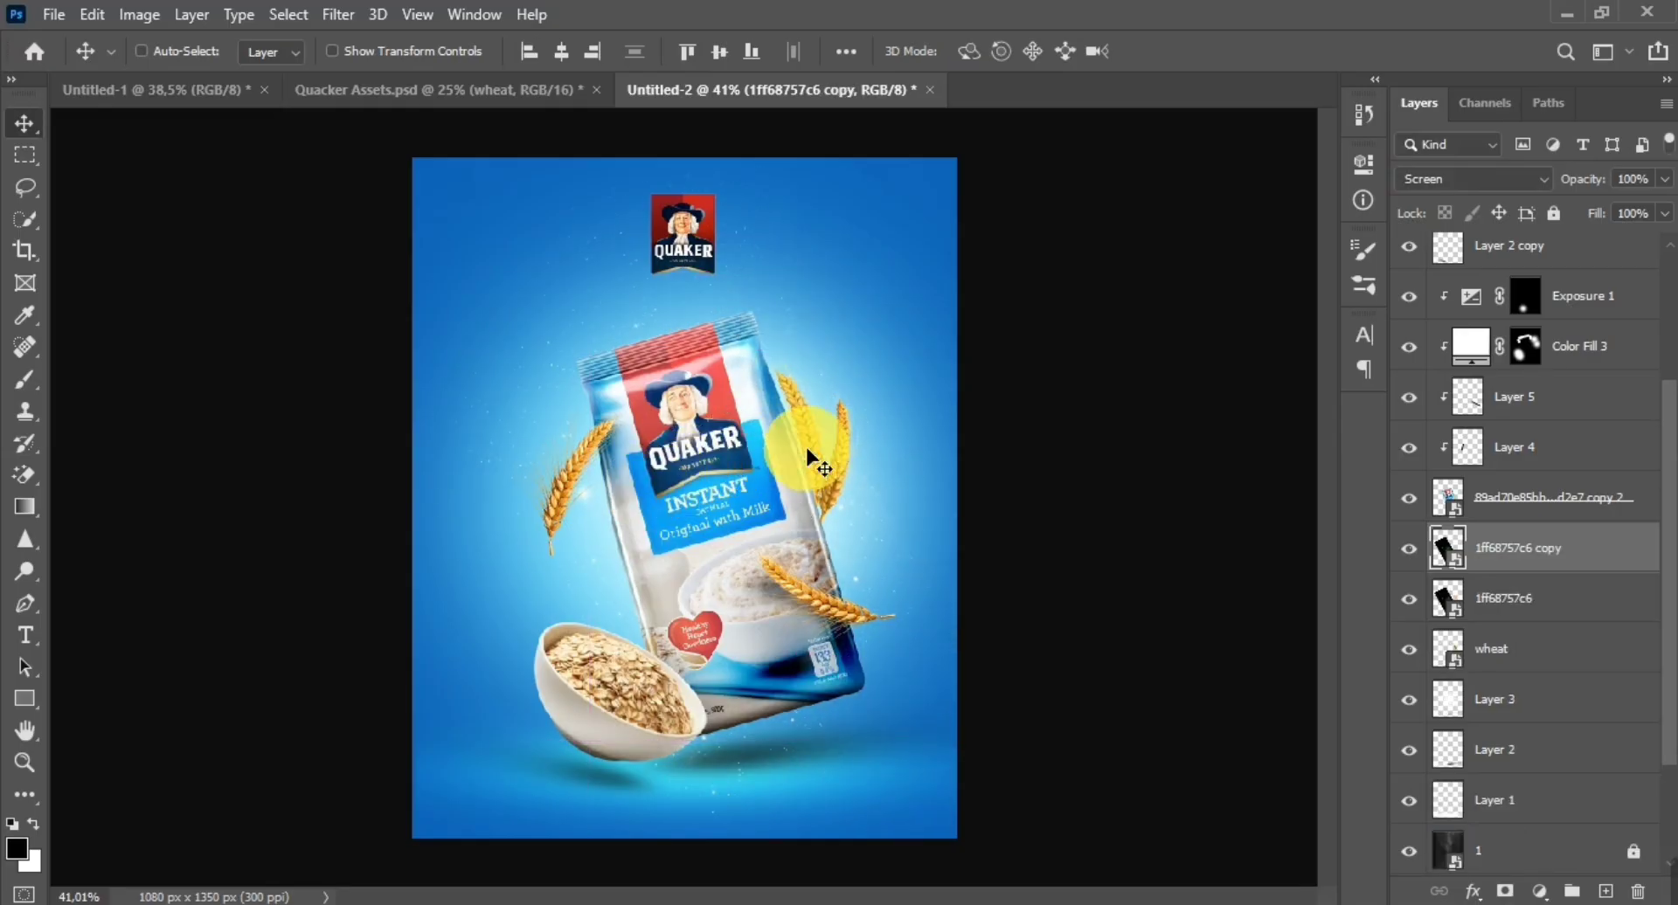
scroll(861, 500, up, 3)
drag(944, 605, 914, 607)
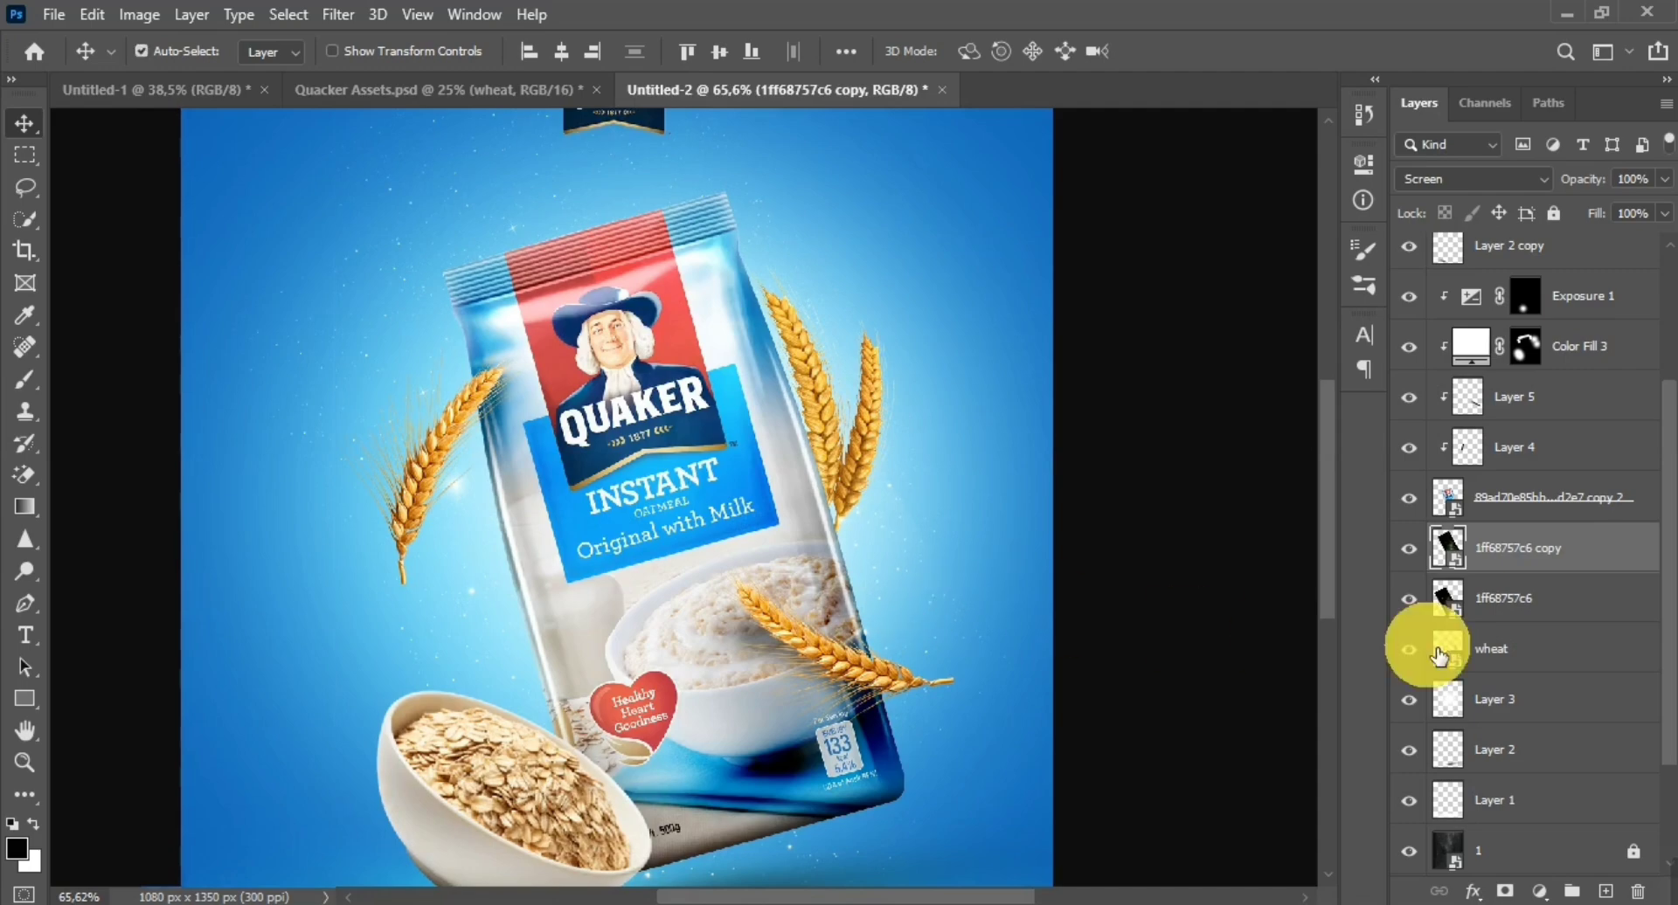
Step: Move both starry image layers below the wheat layer in the layer stack and toggle the duplicate's visibility to check its effect
shift+click(1536, 596)
scroll(1538, 585, down, 3)
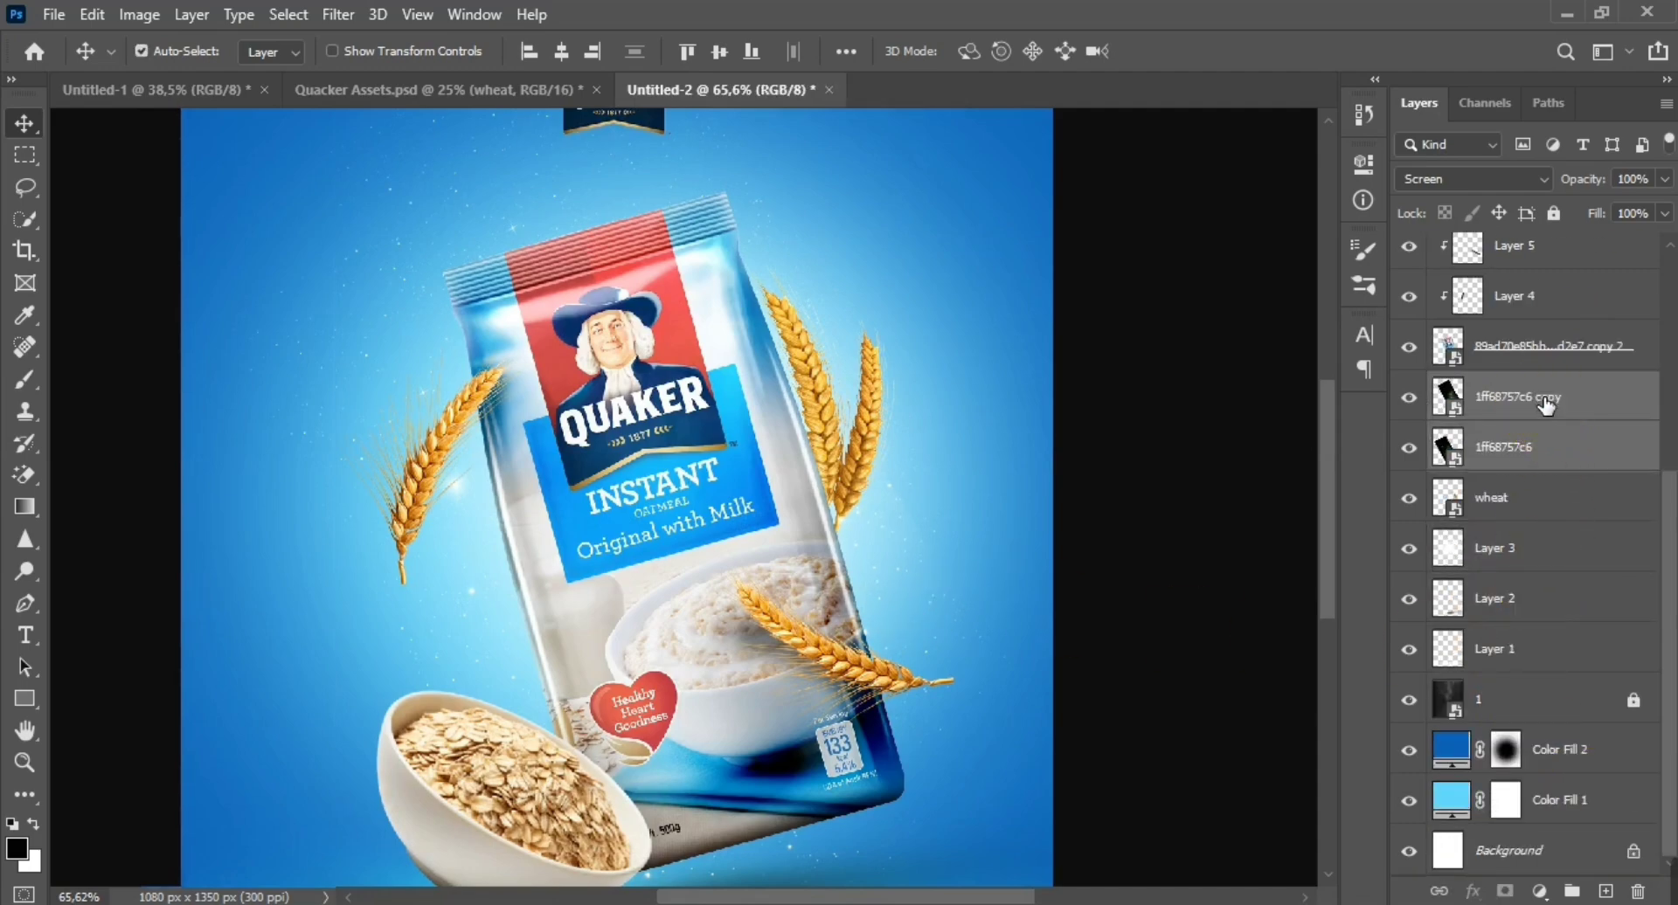
drag(1546, 404, 1517, 520)
click(1417, 453)
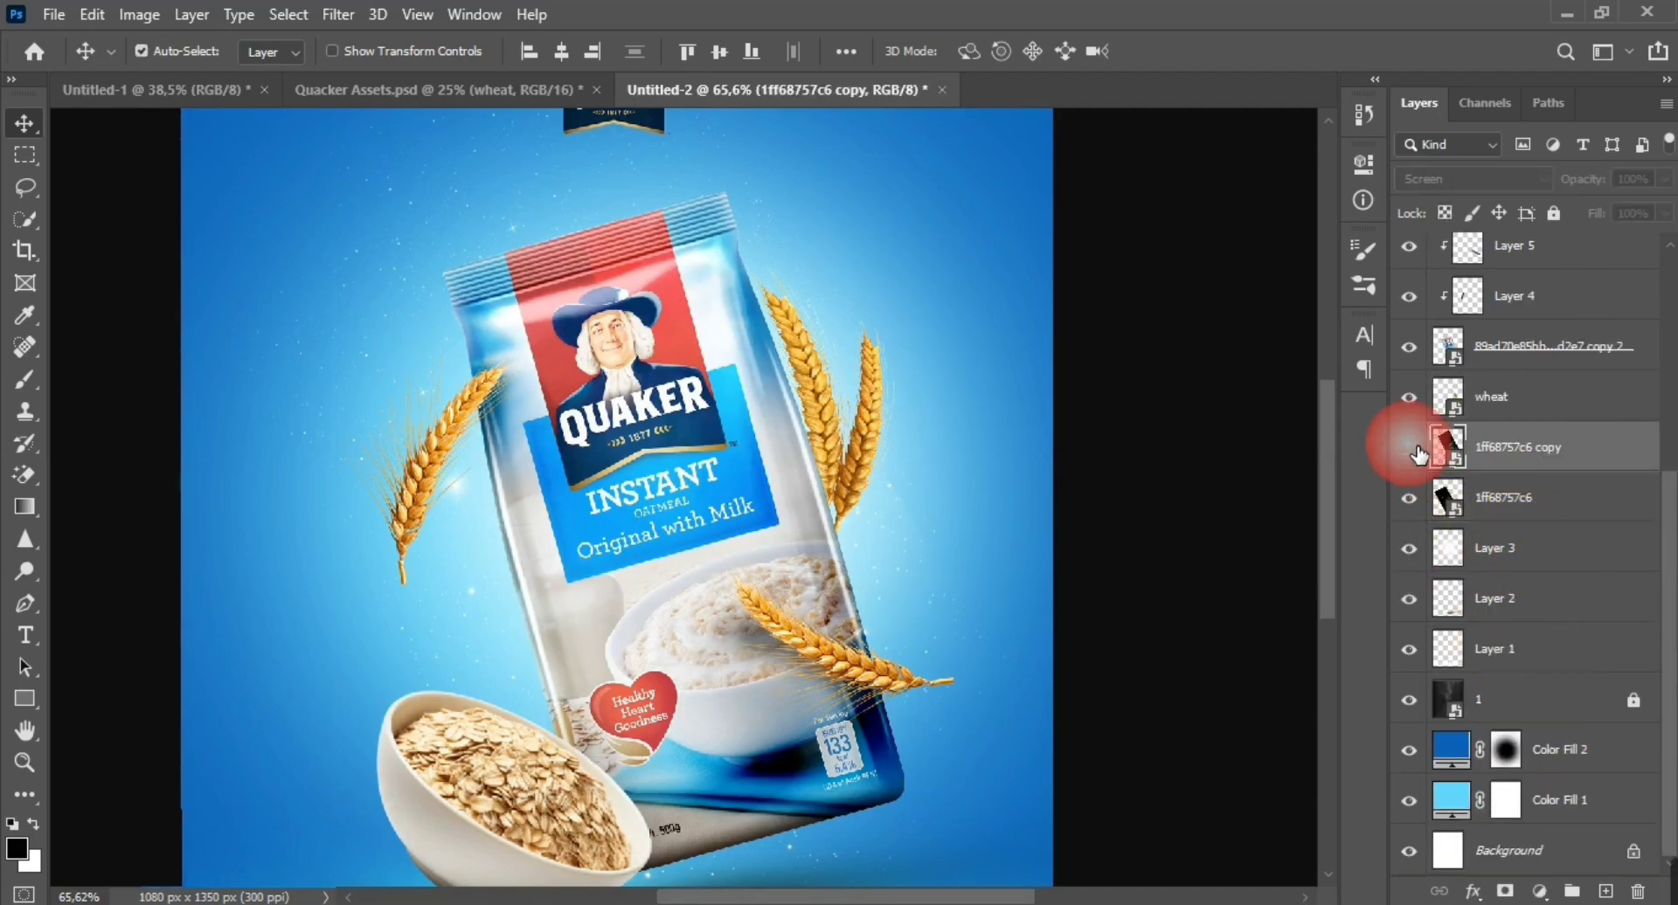
click(1416, 449)
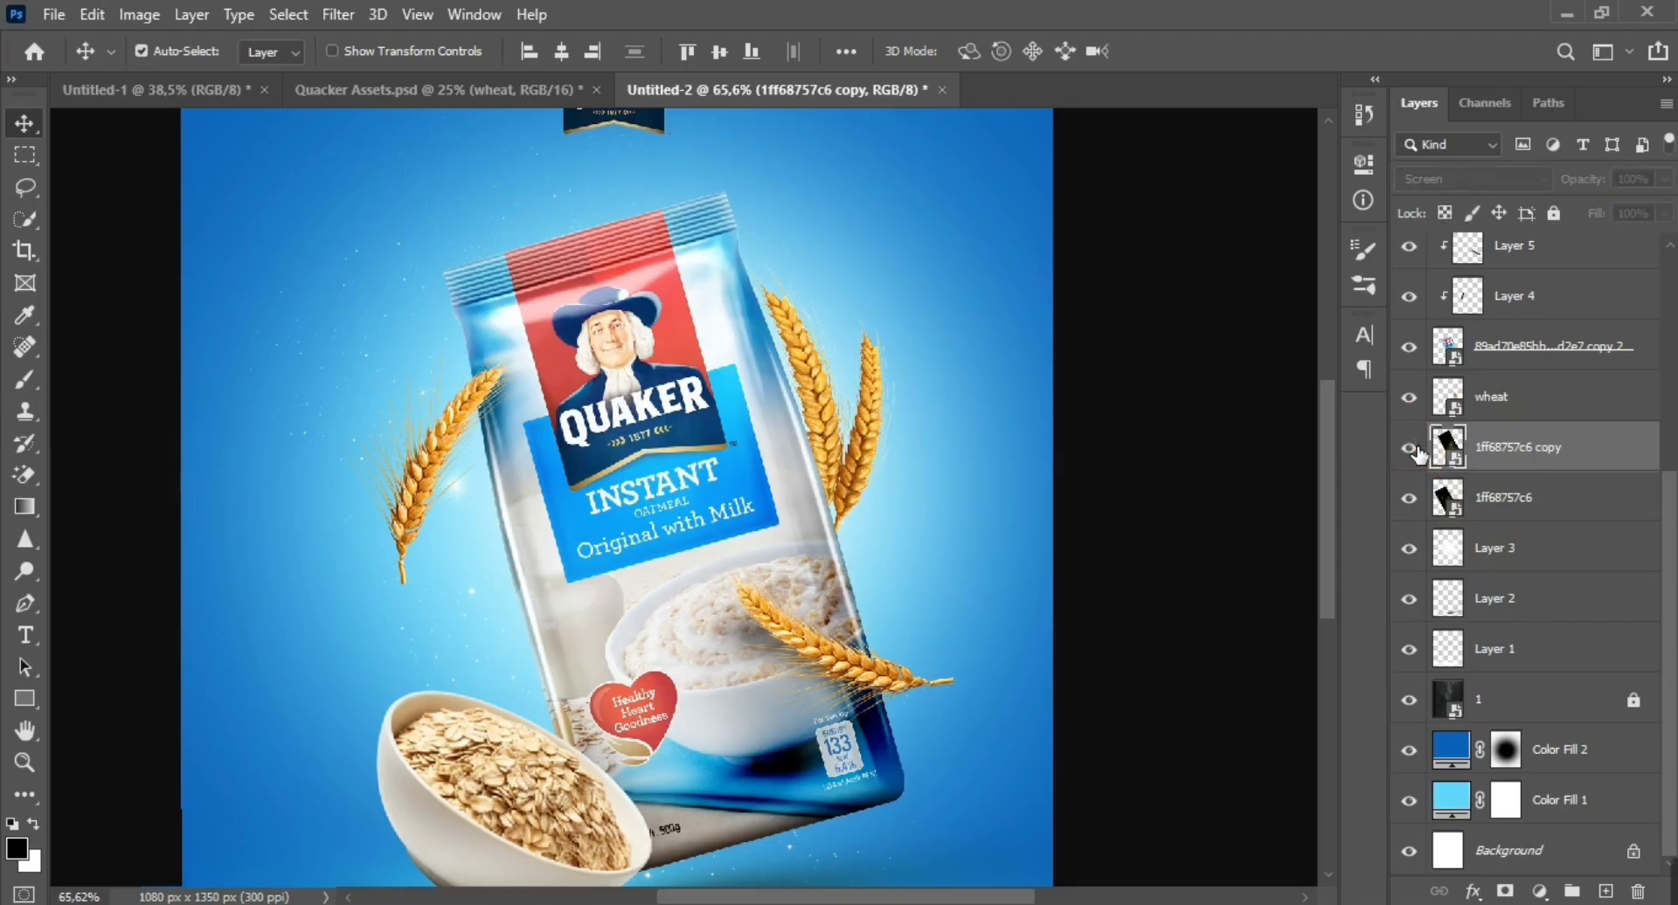
Step: Mask the duplicated starry layer and paint out its stars beside the package's right edge with a soft black 267 px brush
click(1505, 892)
click(25, 378)
click(34, 824)
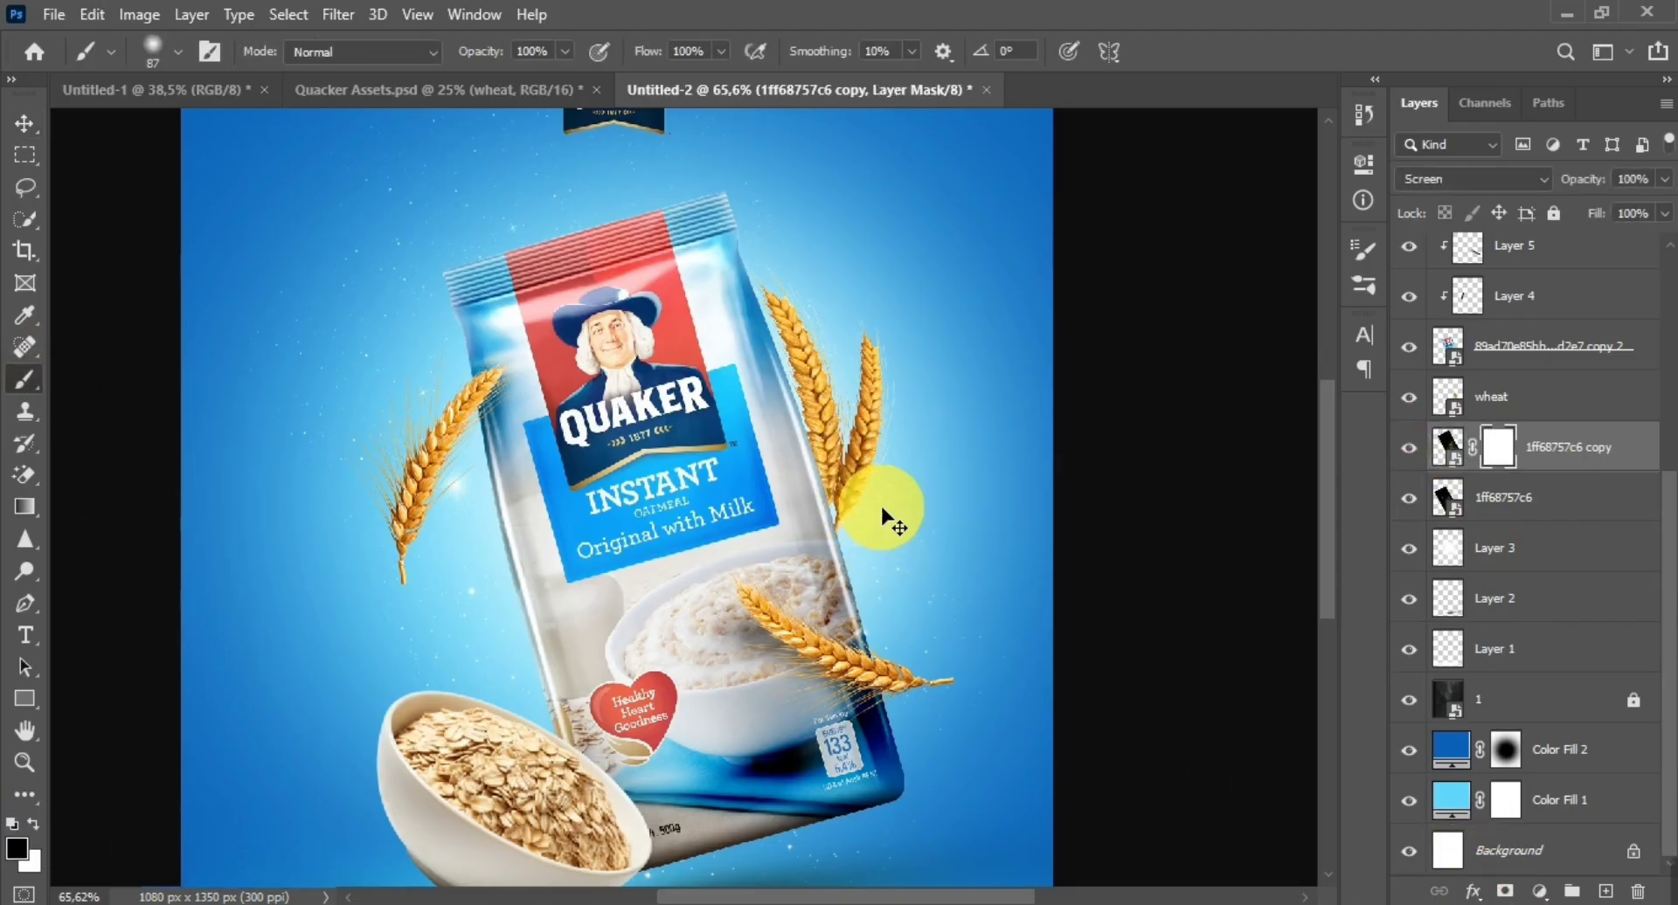
right_click(884, 507)
click(965, 396)
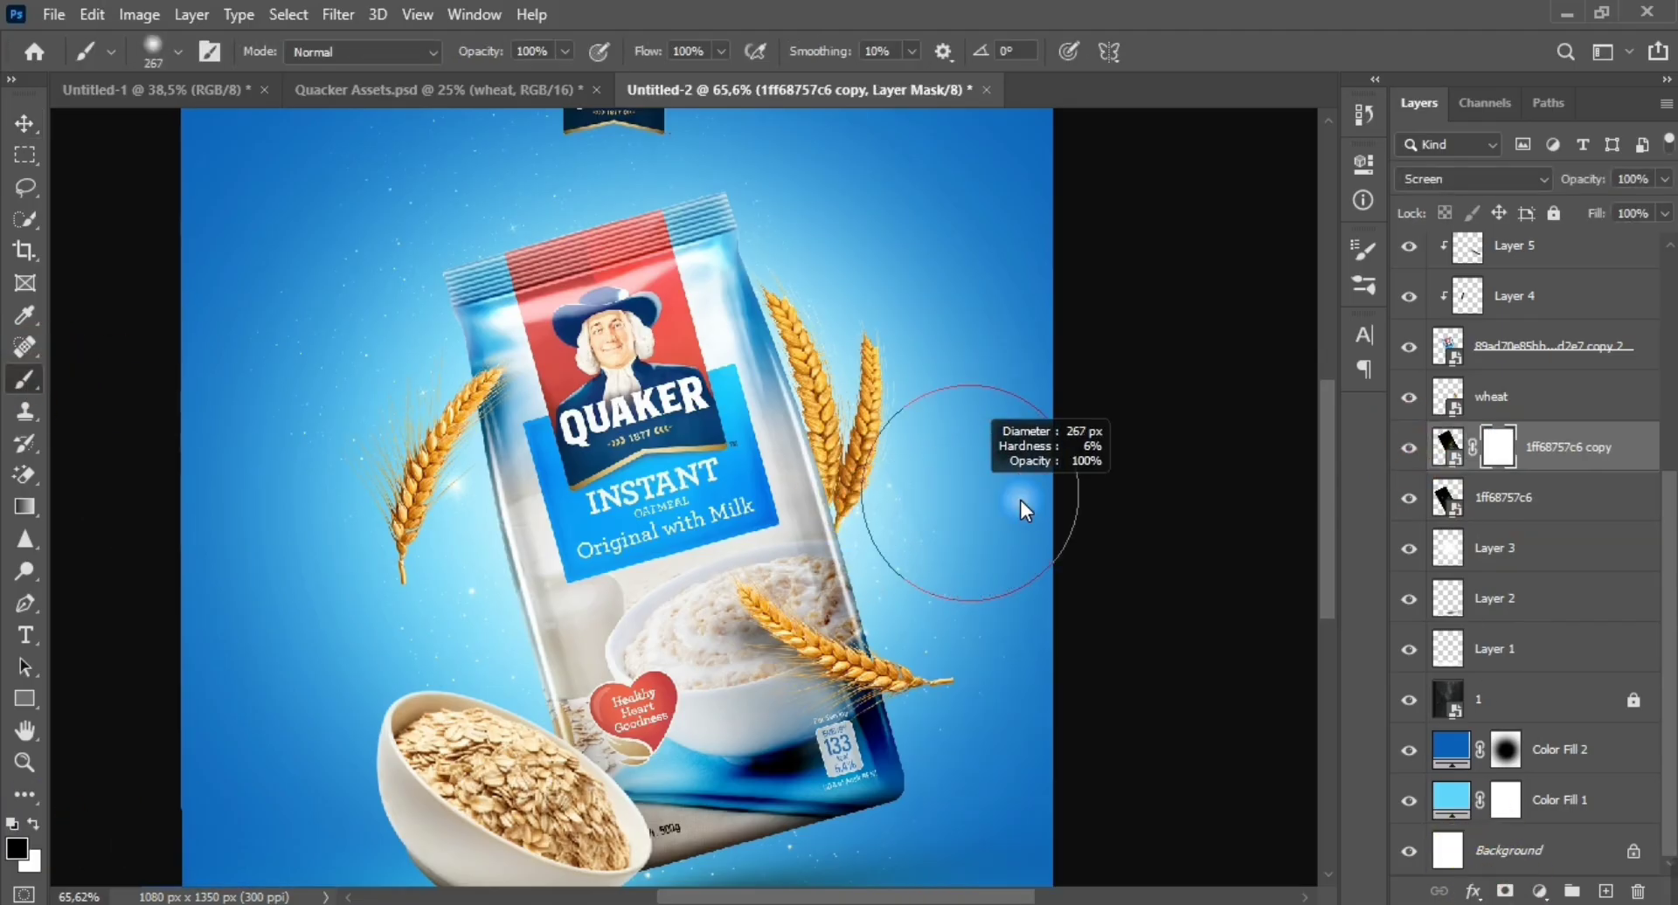
Step: Mask the original starry layer and paint out its stars along the poster's floor and around the upper area near the logo
click(1525, 516)
click(1505, 892)
click(781, 732)
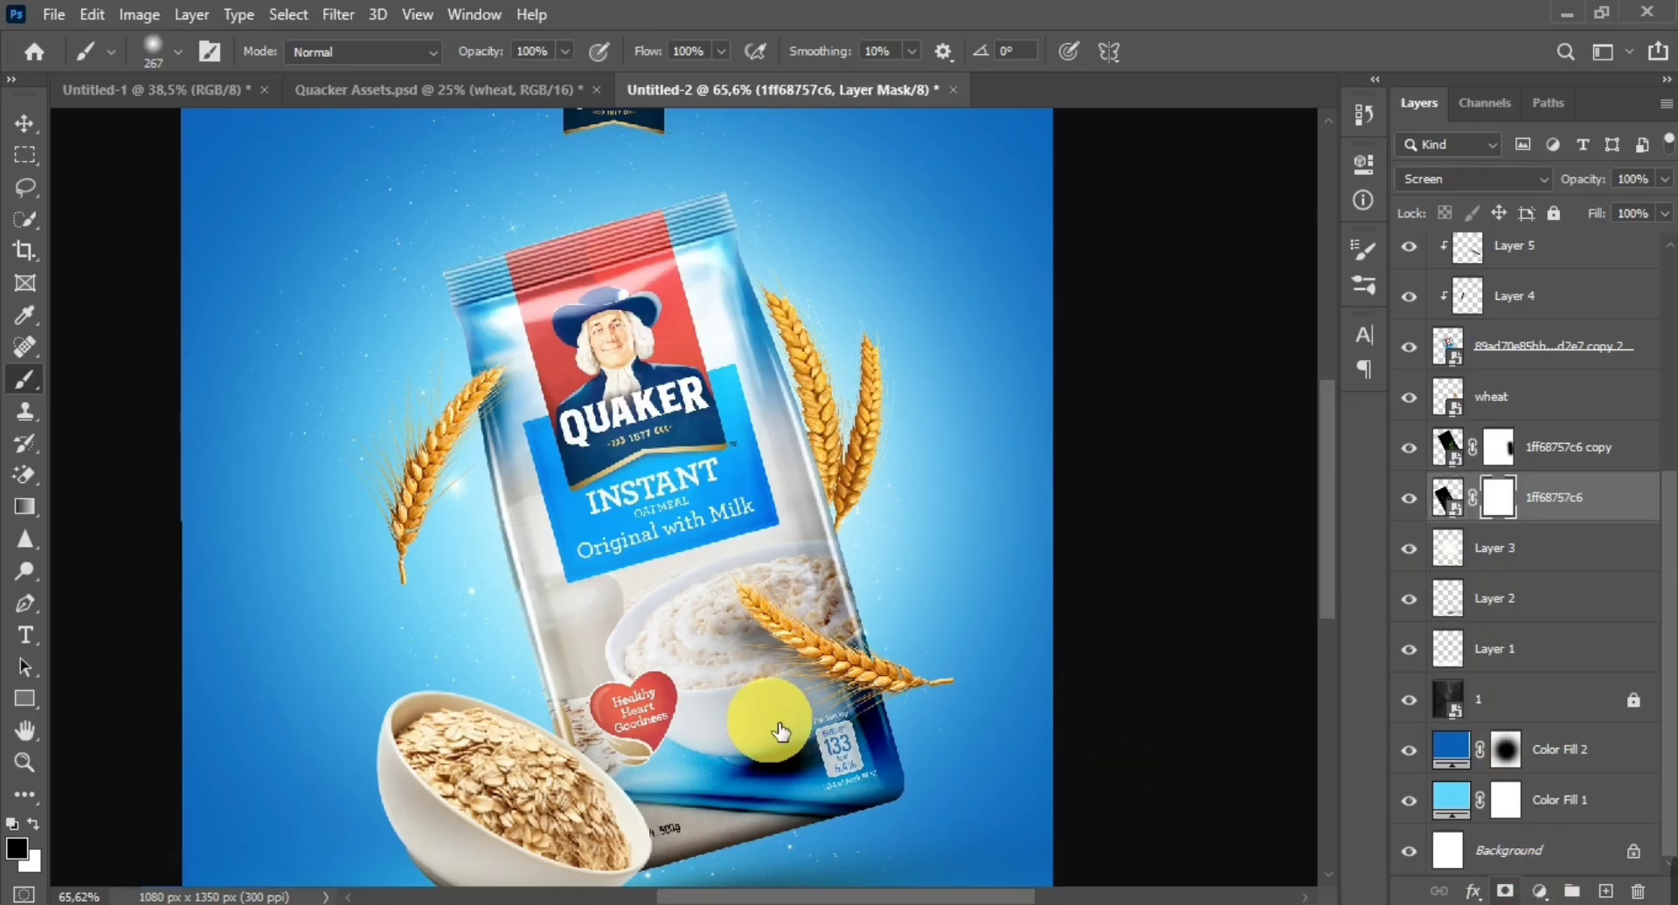
scroll(781, 733, down, 4)
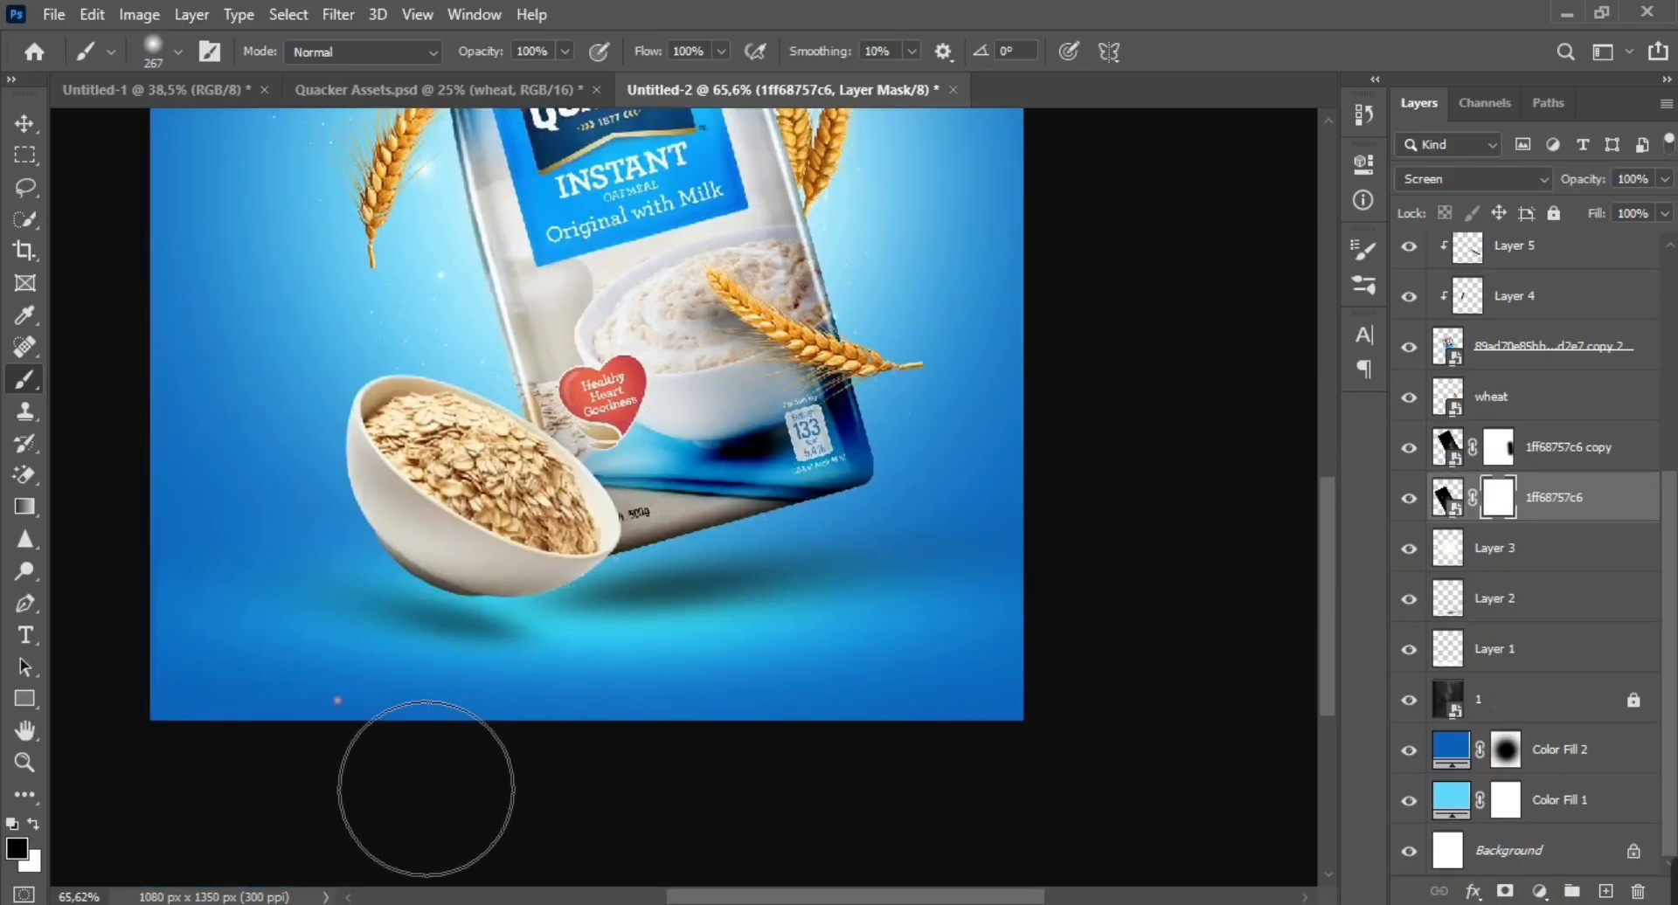
mouse_move(427, 789)
mouse_down()
mouse_move(996, 700)
mouse_move(749, 728)
mouse_up()
key(space)
drag(636, 506, 679, 632)
drag(693, 741, 402, 756)
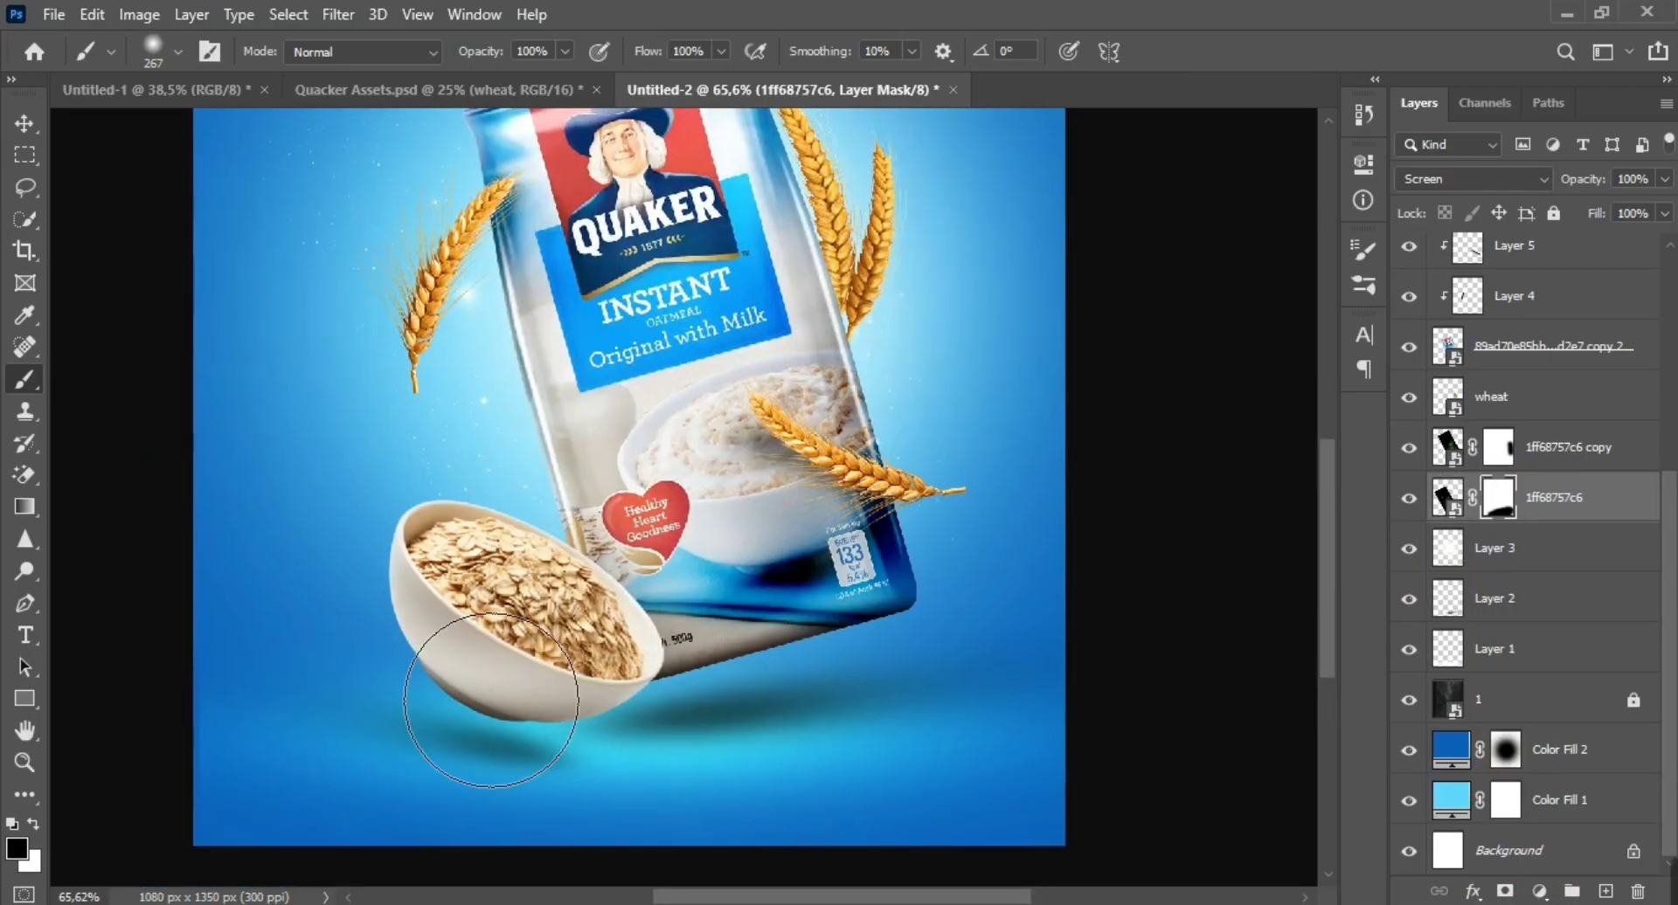
scroll(491, 699, up, 4)
scroll(393, 678, up, 3)
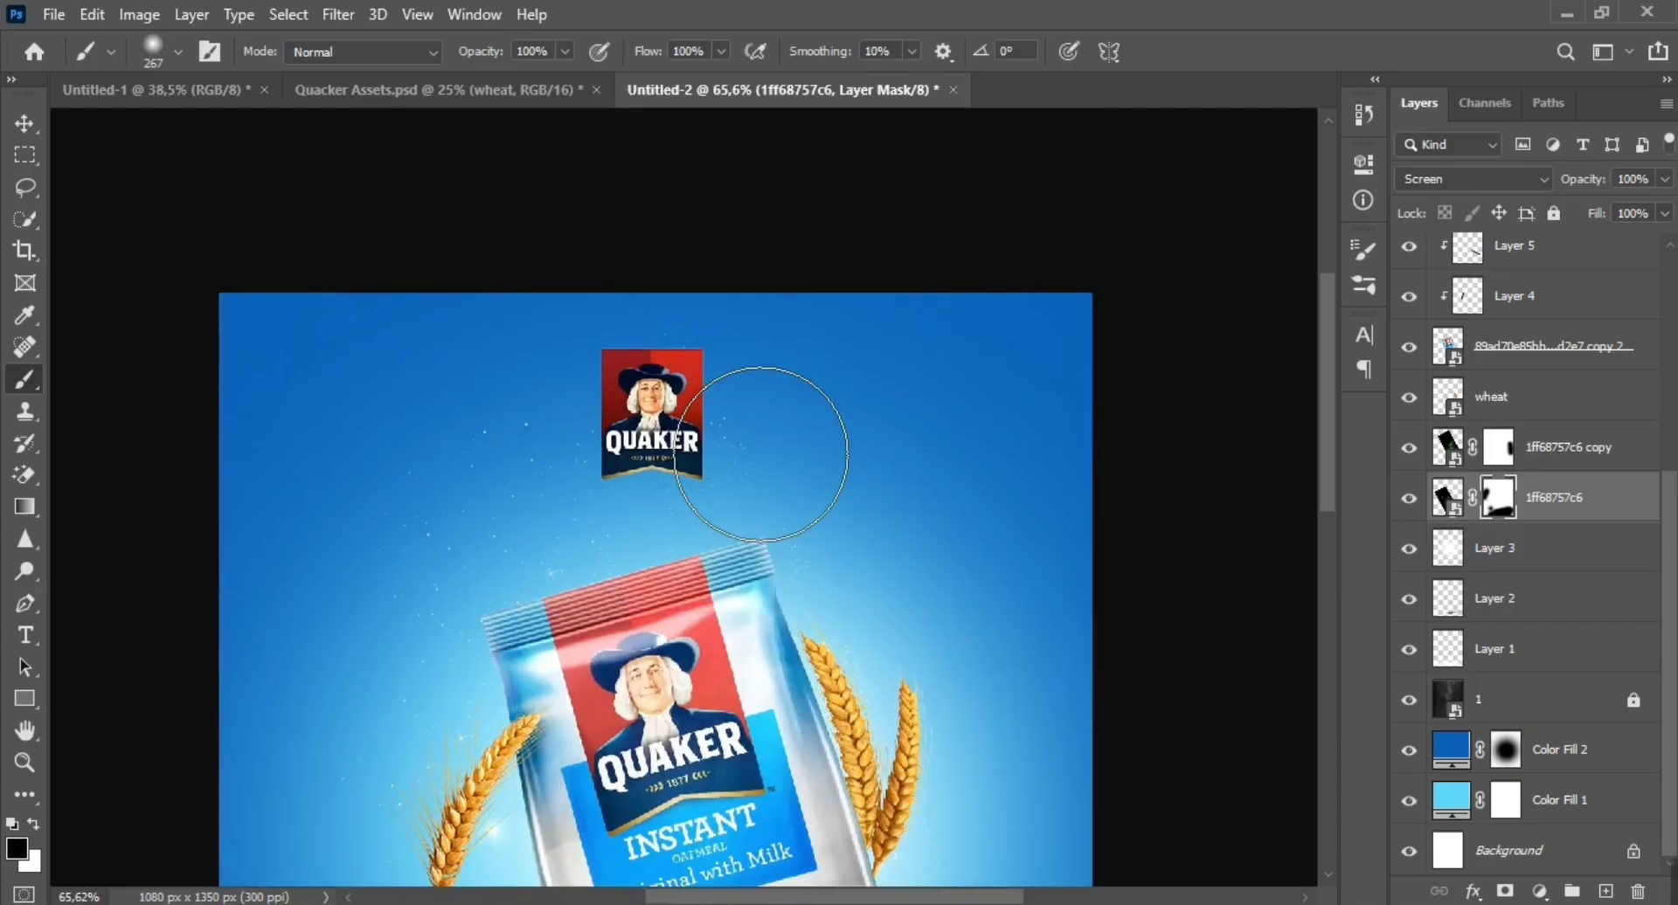
Step: Paint out the stars around the logo on the duplicated starry layer's mask
click(1500, 447)
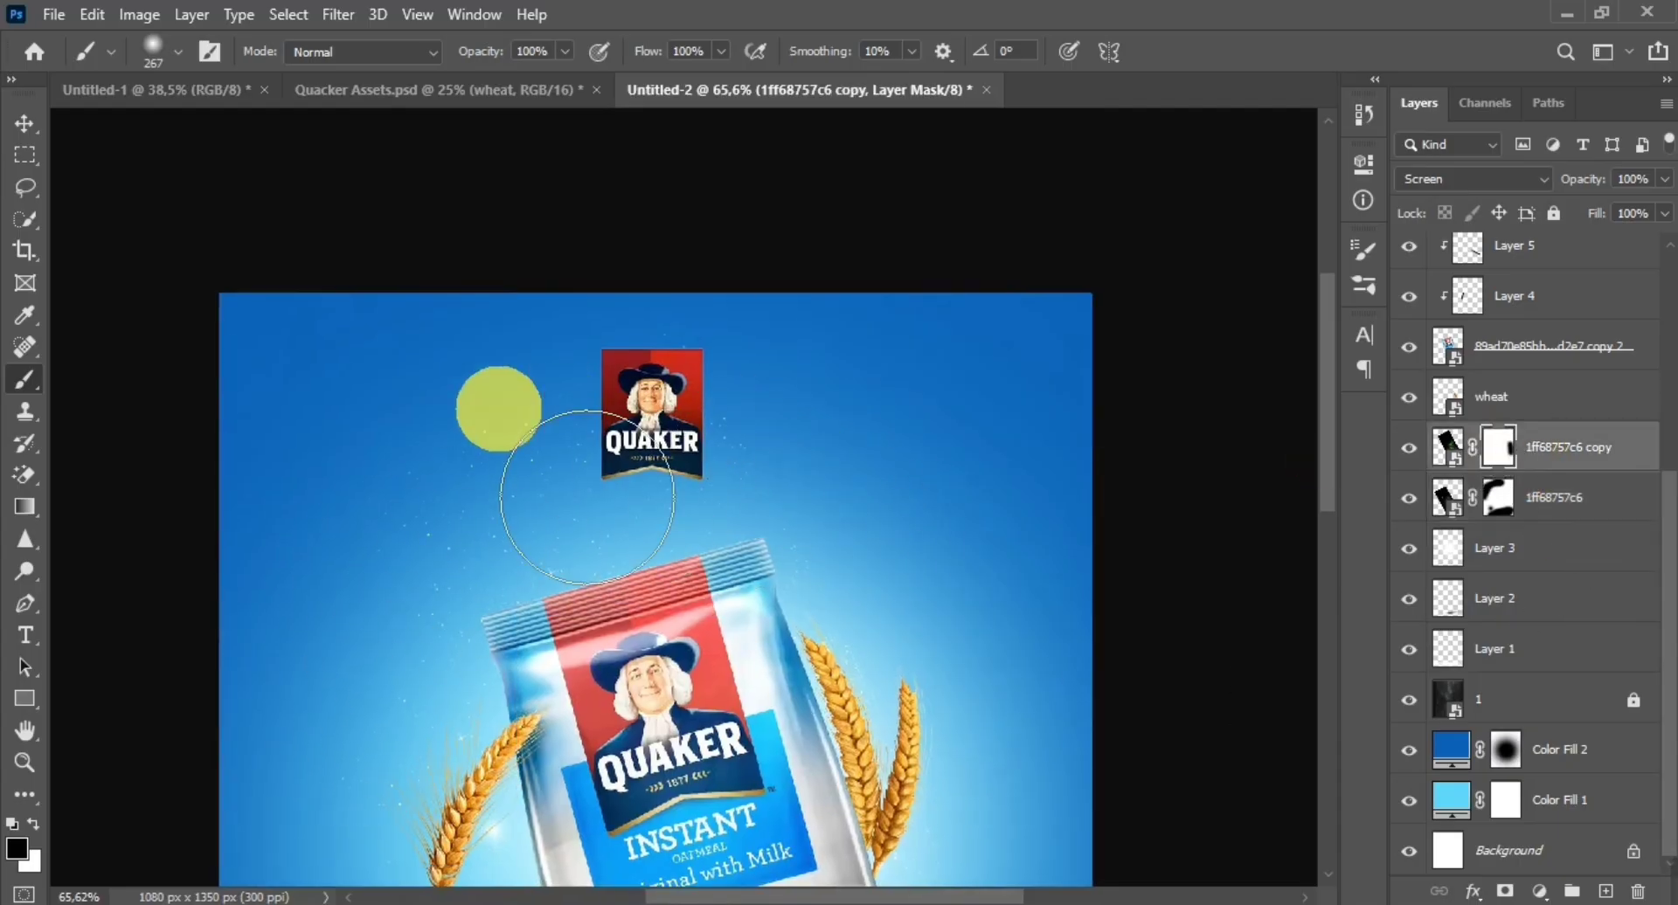
key(ctrl+0)
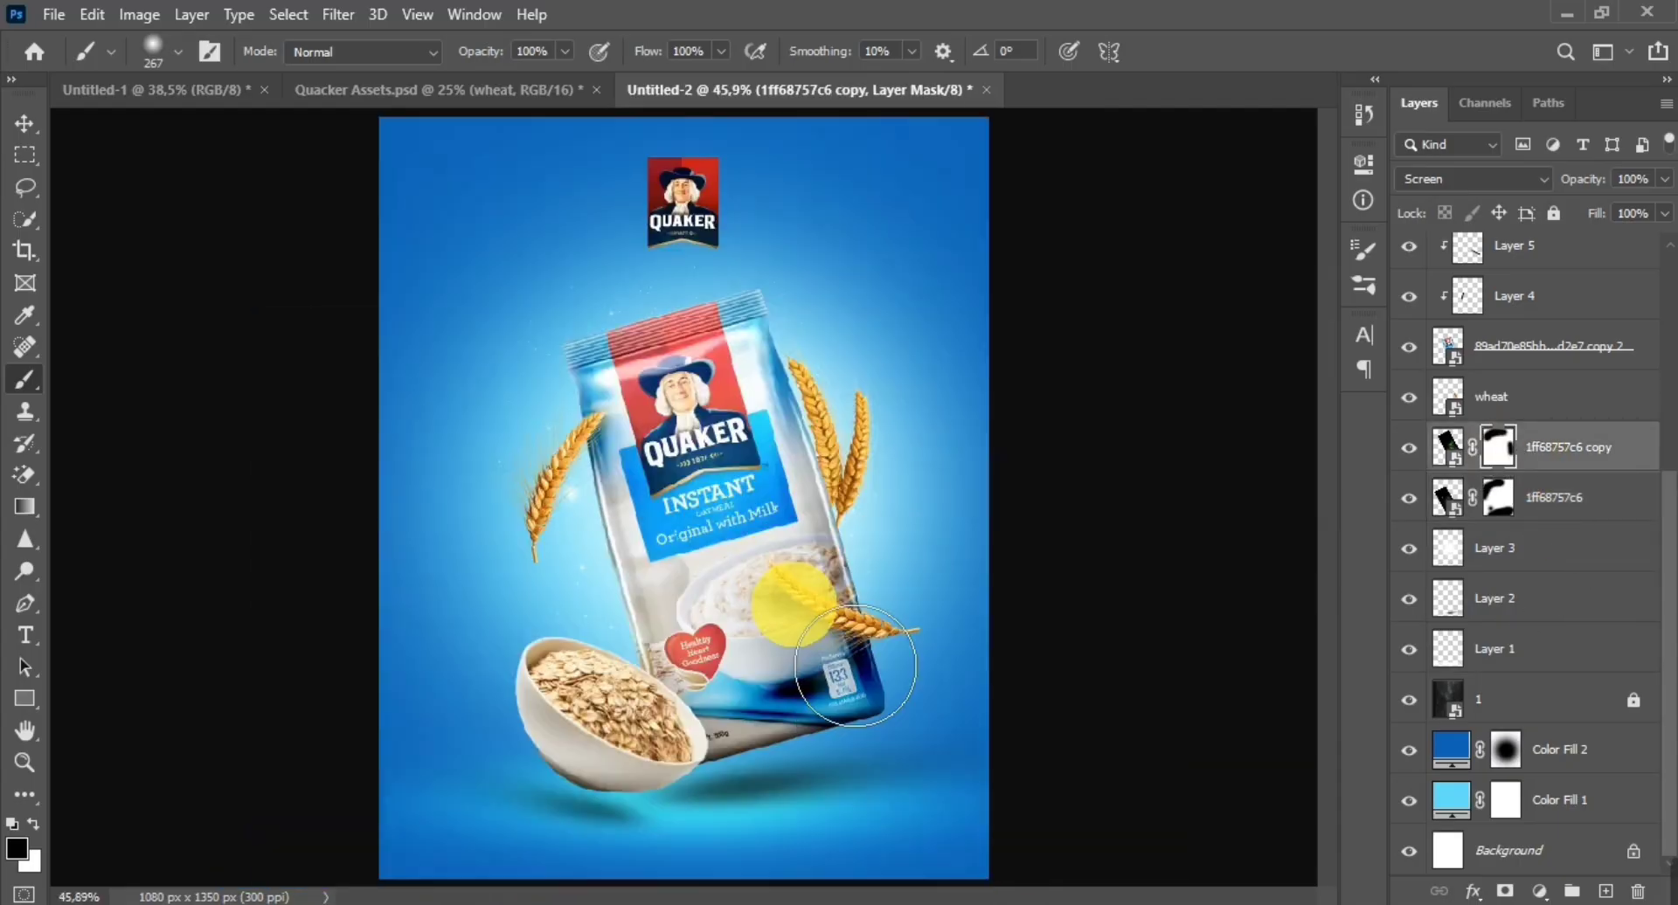
scroll(790, 596, up, 1)
click(25, 125)
scroll(743, 585, down, 1)
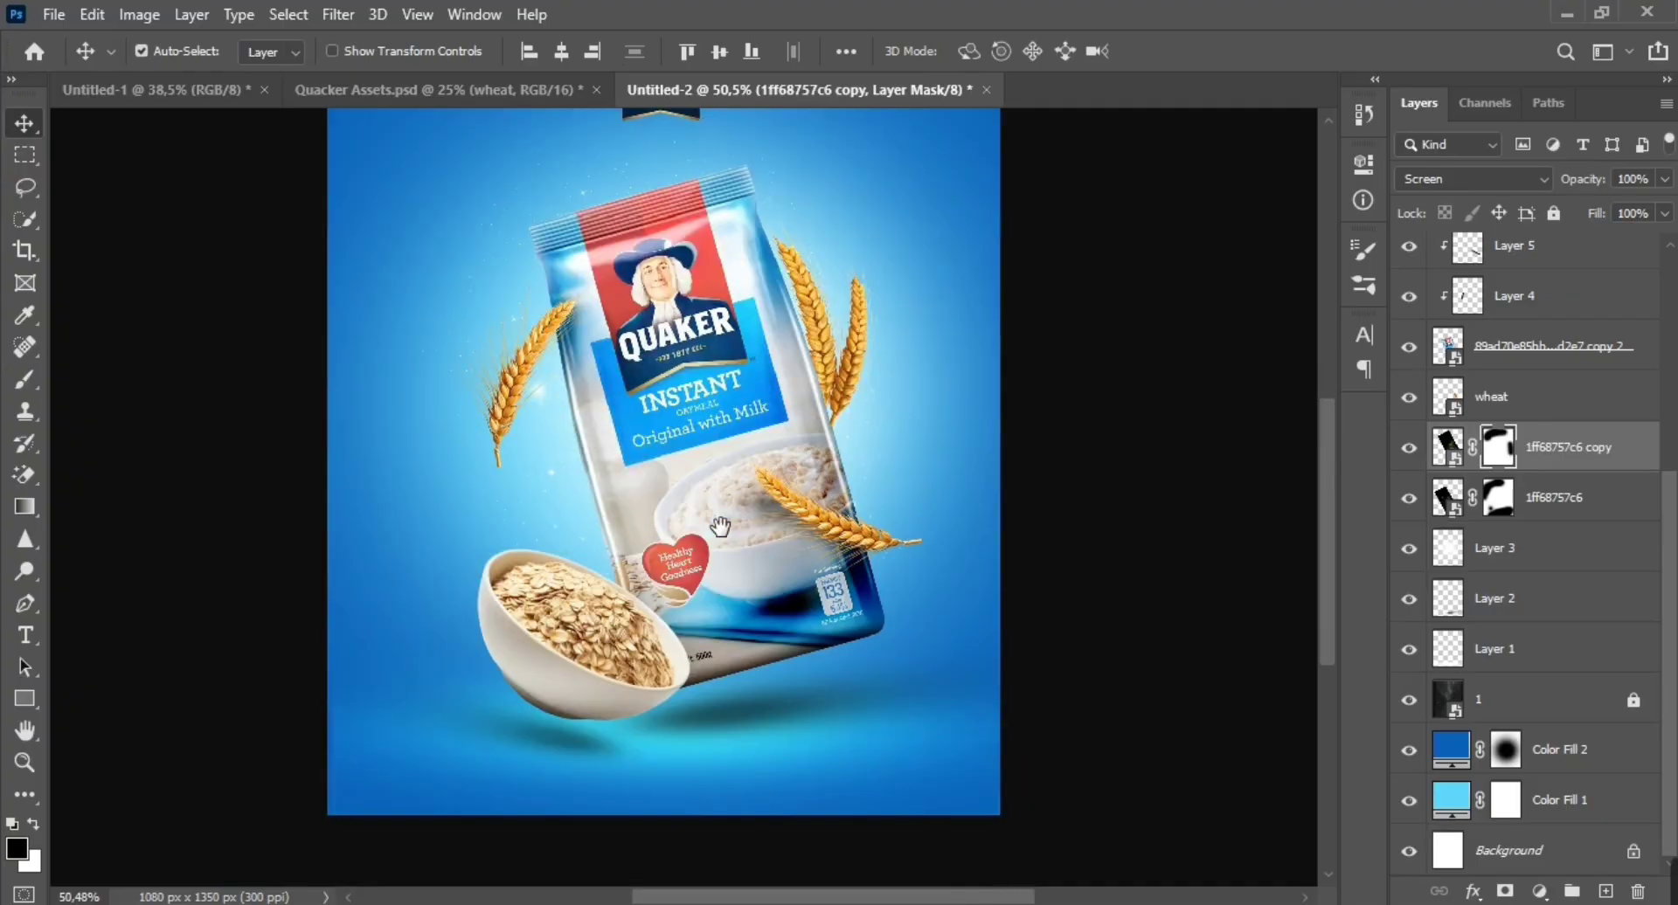
Step: Duplicate the package layer and select the lower of the two copies
click(813, 376)
click(1409, 346)
click(1410, 346)
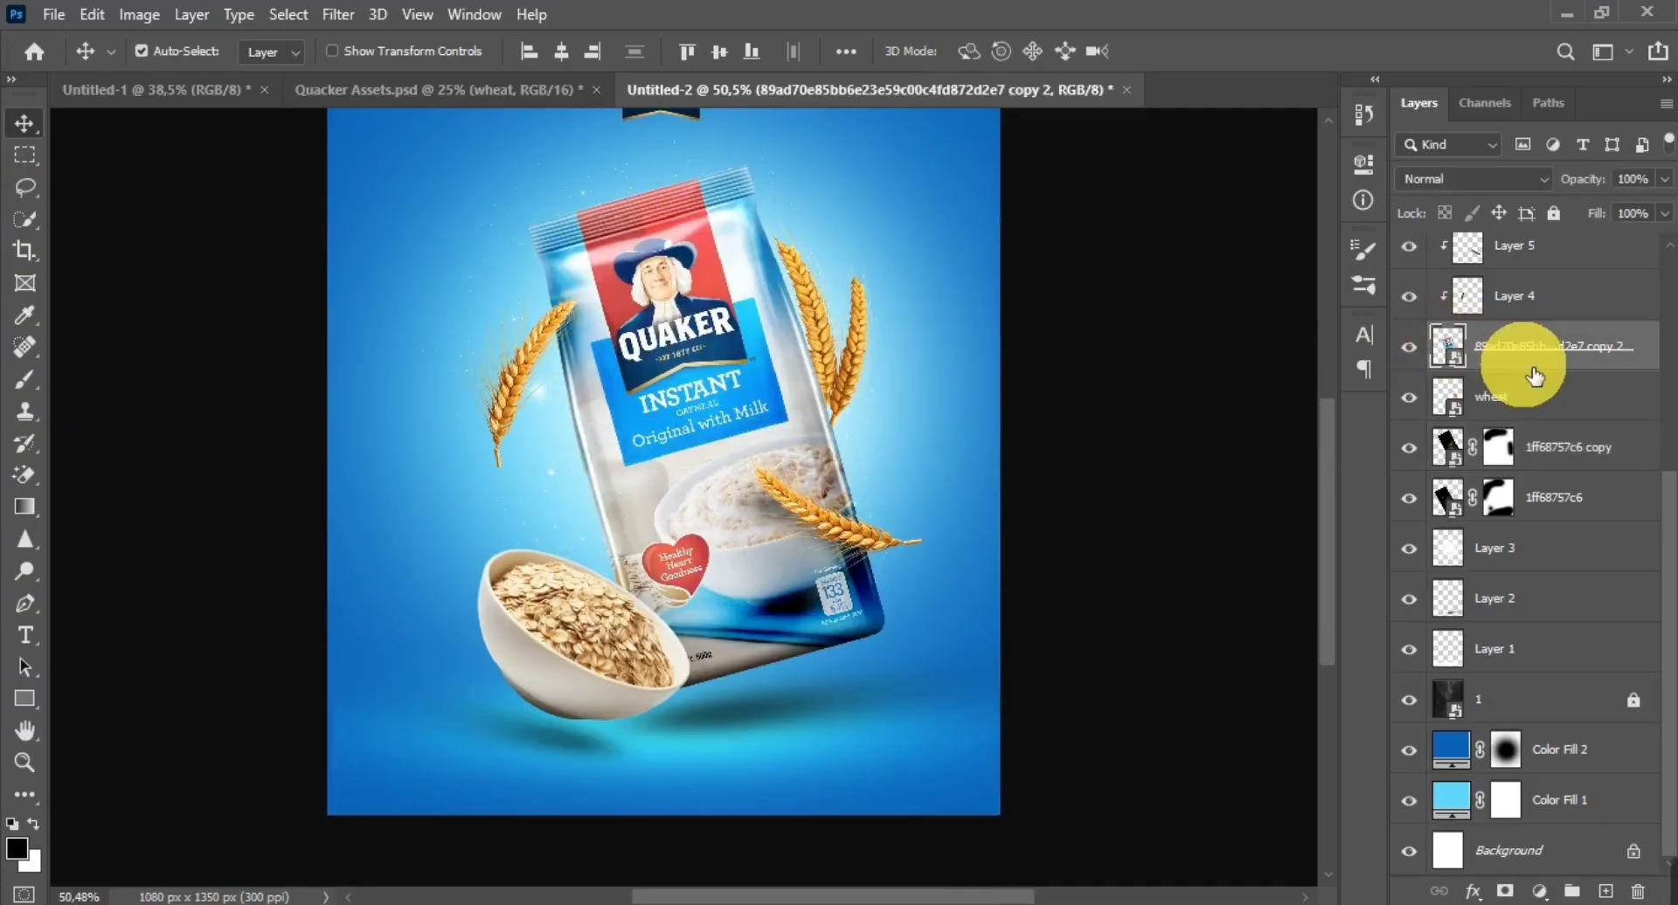
key(ctrl+j)
click(1532, 414)
Step: Flip the lower package copy into a mirror image and place it just beneath the package, rotated slightly as a floor reflection
key(ctrl+t)
right_click(913, 547)
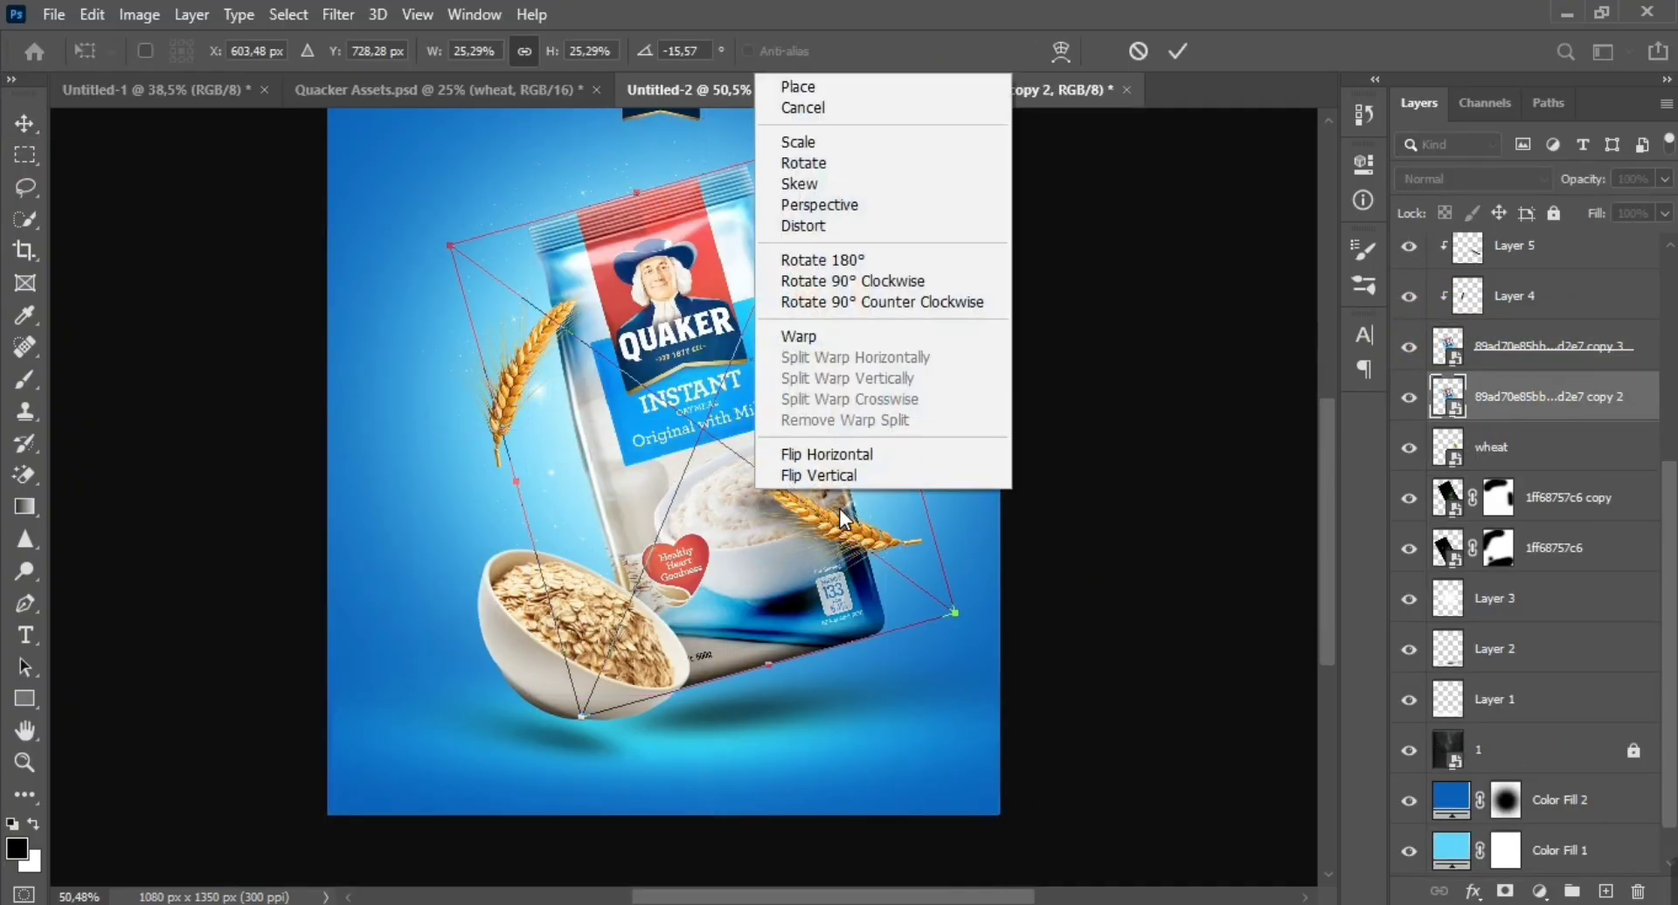
click(909, 261)
drag(765, 408, 757, 803)
right_click(784, 768)
click(812, 745)
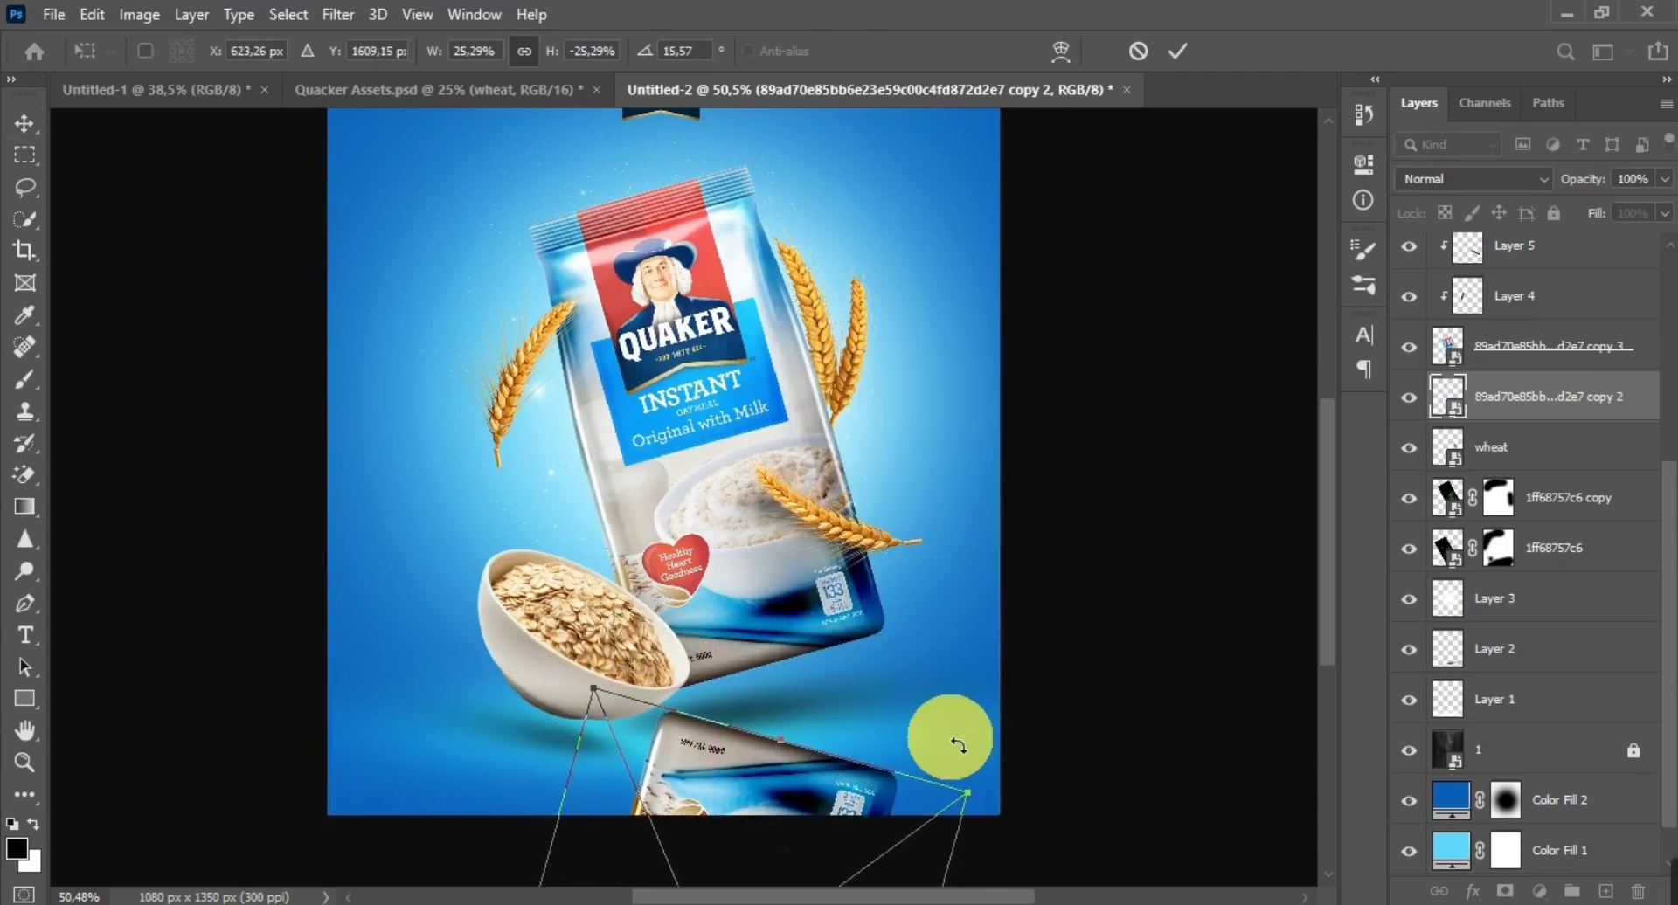
drag(936, 729, 932, 714)
drag(760, 797, 794, 797)
key(Return)
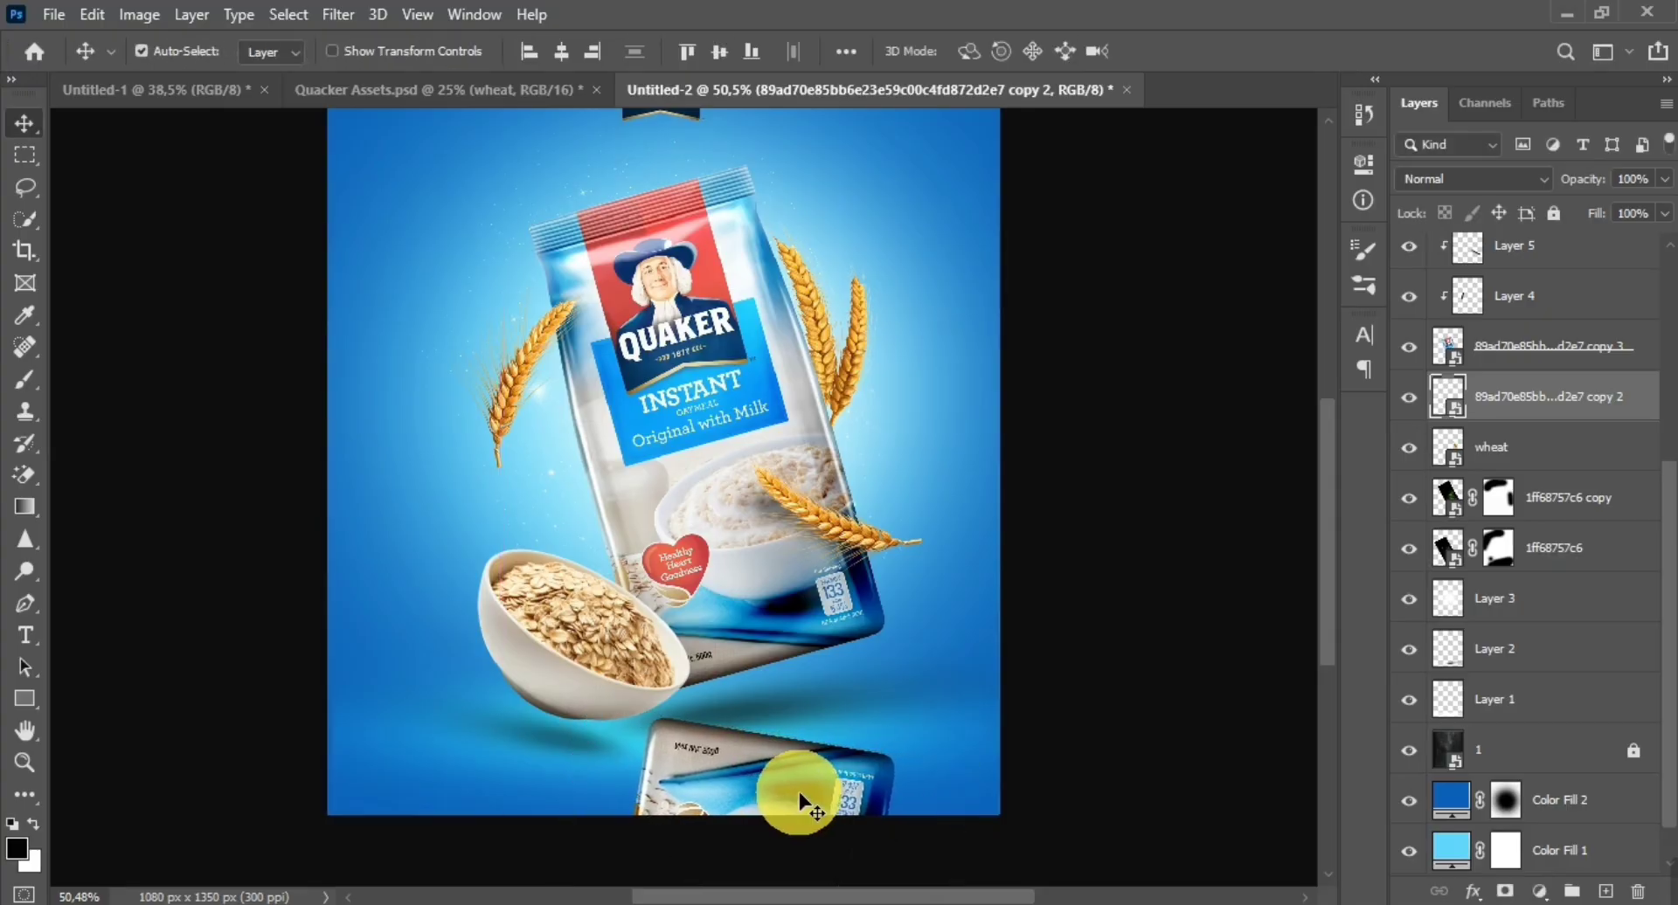
Step: Apply a Motion Blur to the package reflection with an angle of 0° and a distance of 40 pixels
click(338, 14)
mouse_move(393, 289)
click(695, 434)
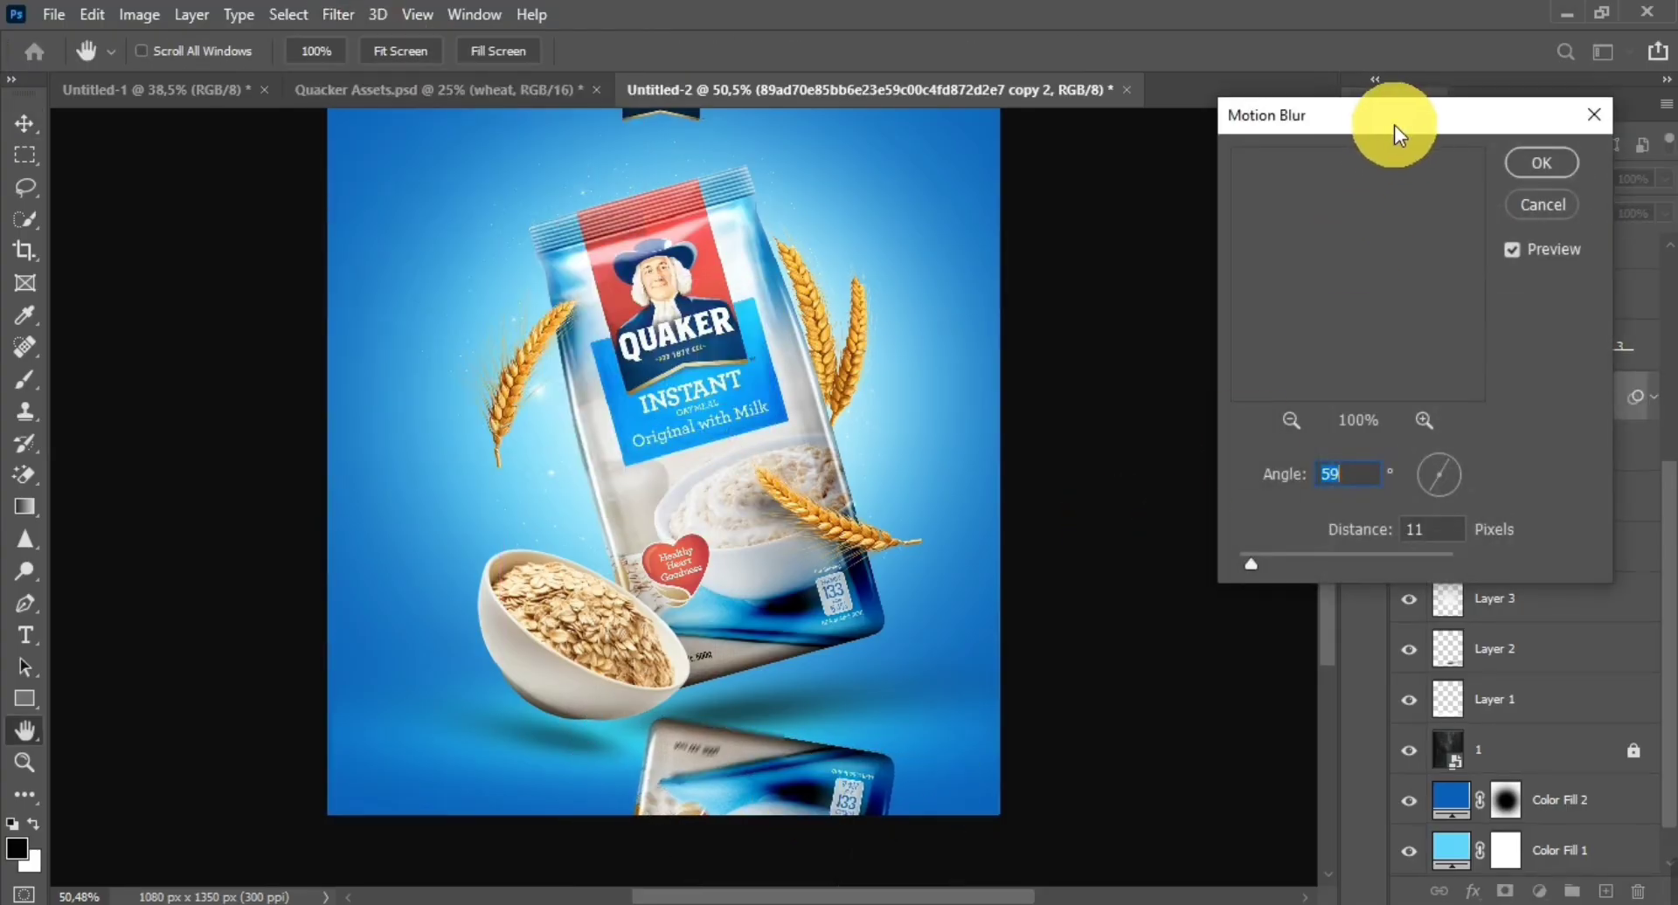
drag(1388, 121, 1035, 180)
click(958, 622)
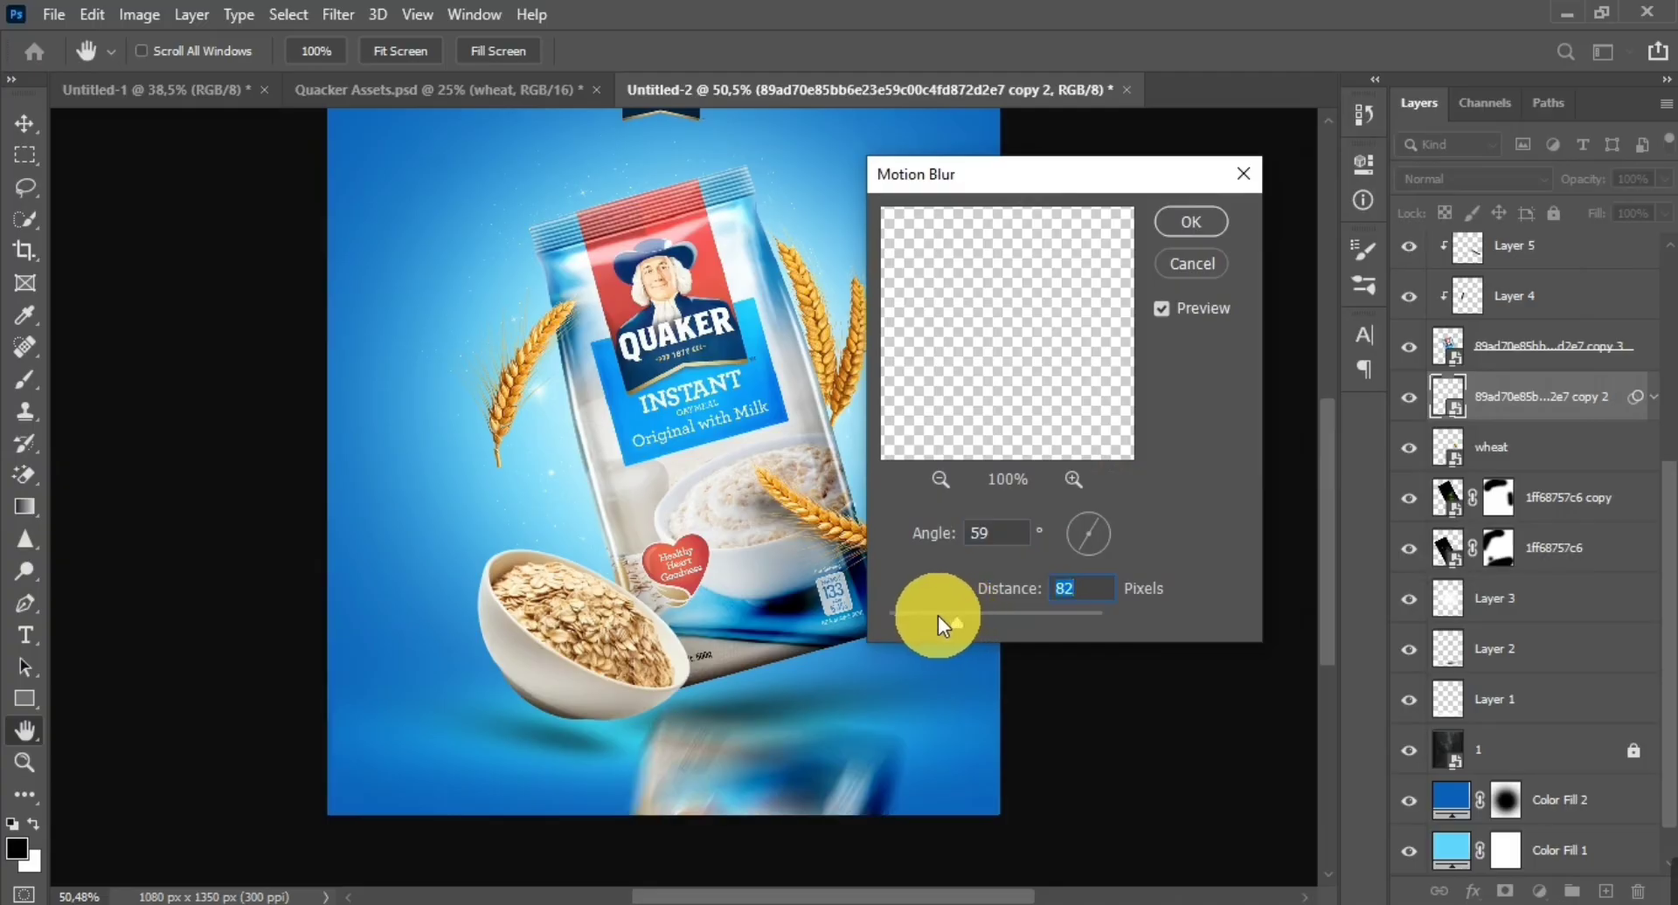
click(1108, 531)
text(0)
drag(957, 622, 935, 626)
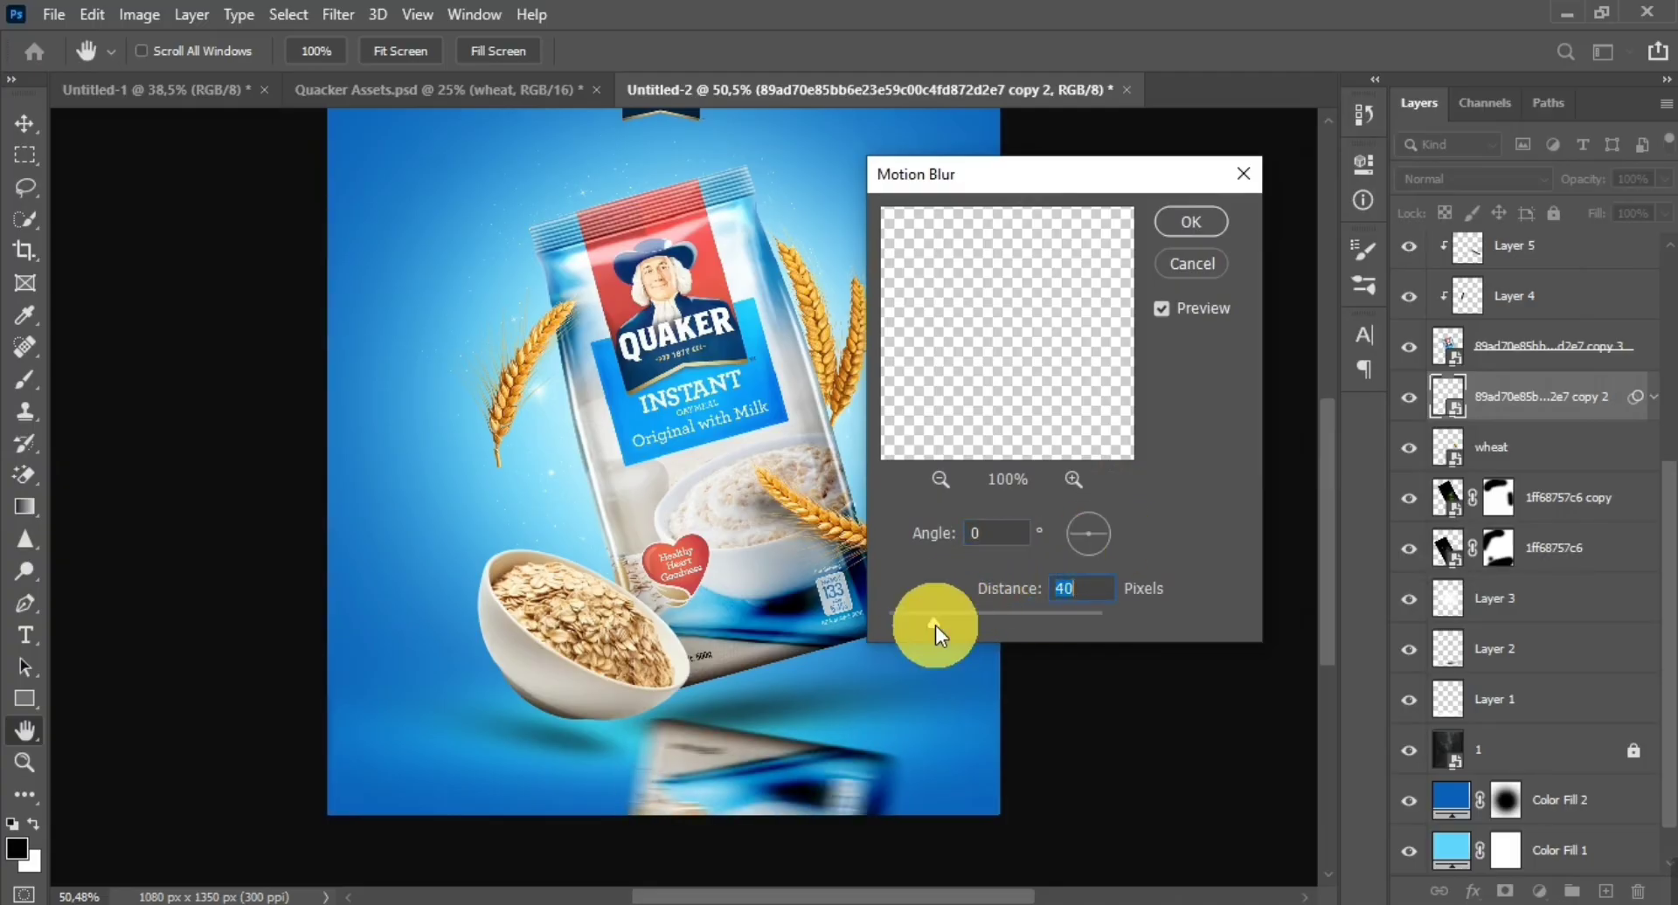
click(1191, 224)
Step: Add a layer mask to the package reflection and fade its lower part with a large soft black 754 px brush
click(1505, 891)
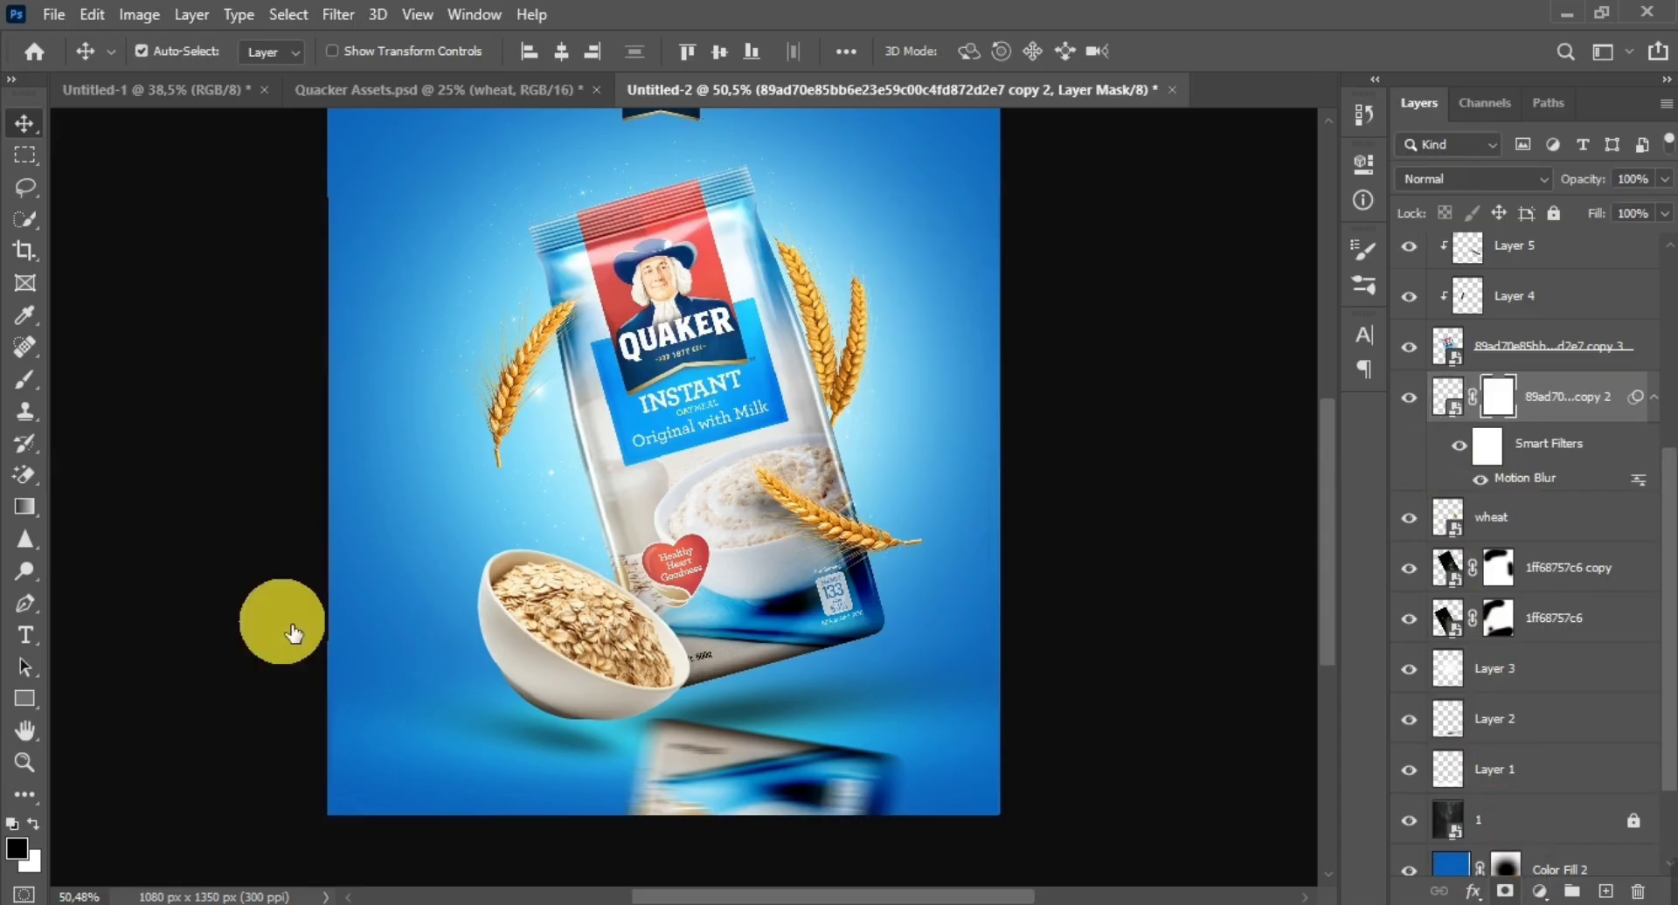
click(24, 379)
scroll(751, 655, down, 3)
drag(739, 636, 813, 636)
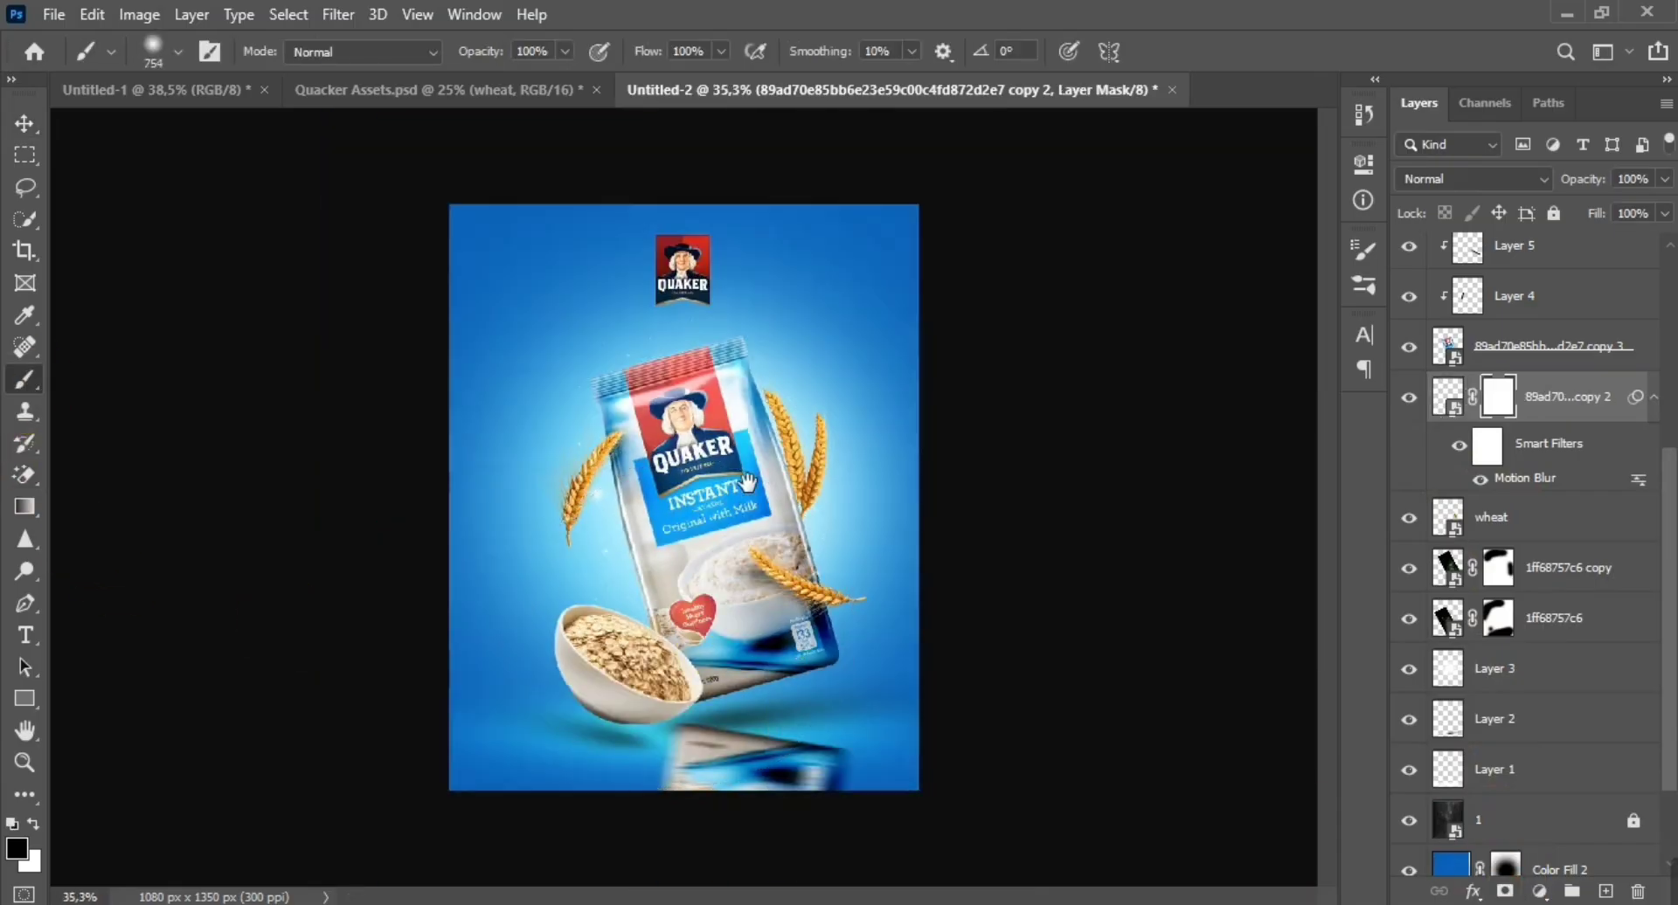
scroll(730, 630, up, 2)
scroll(726, 630, up, 3)
drag(738, 695, 730, 233)
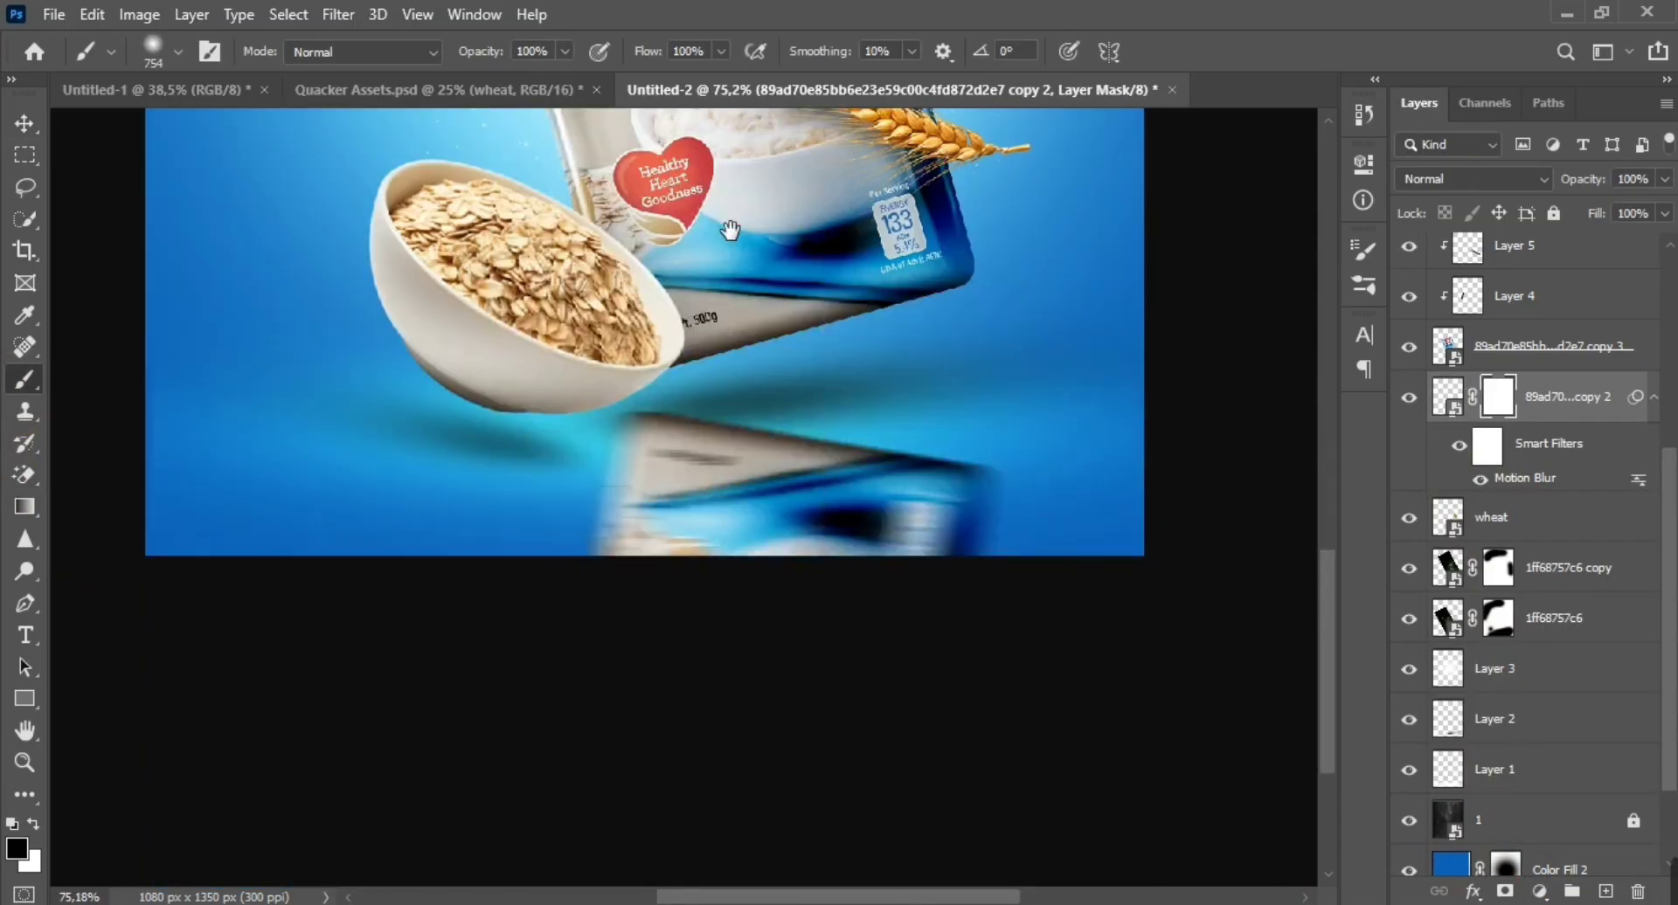
alt+right_click(632, 490)
scroll(678, 572, down, 8)
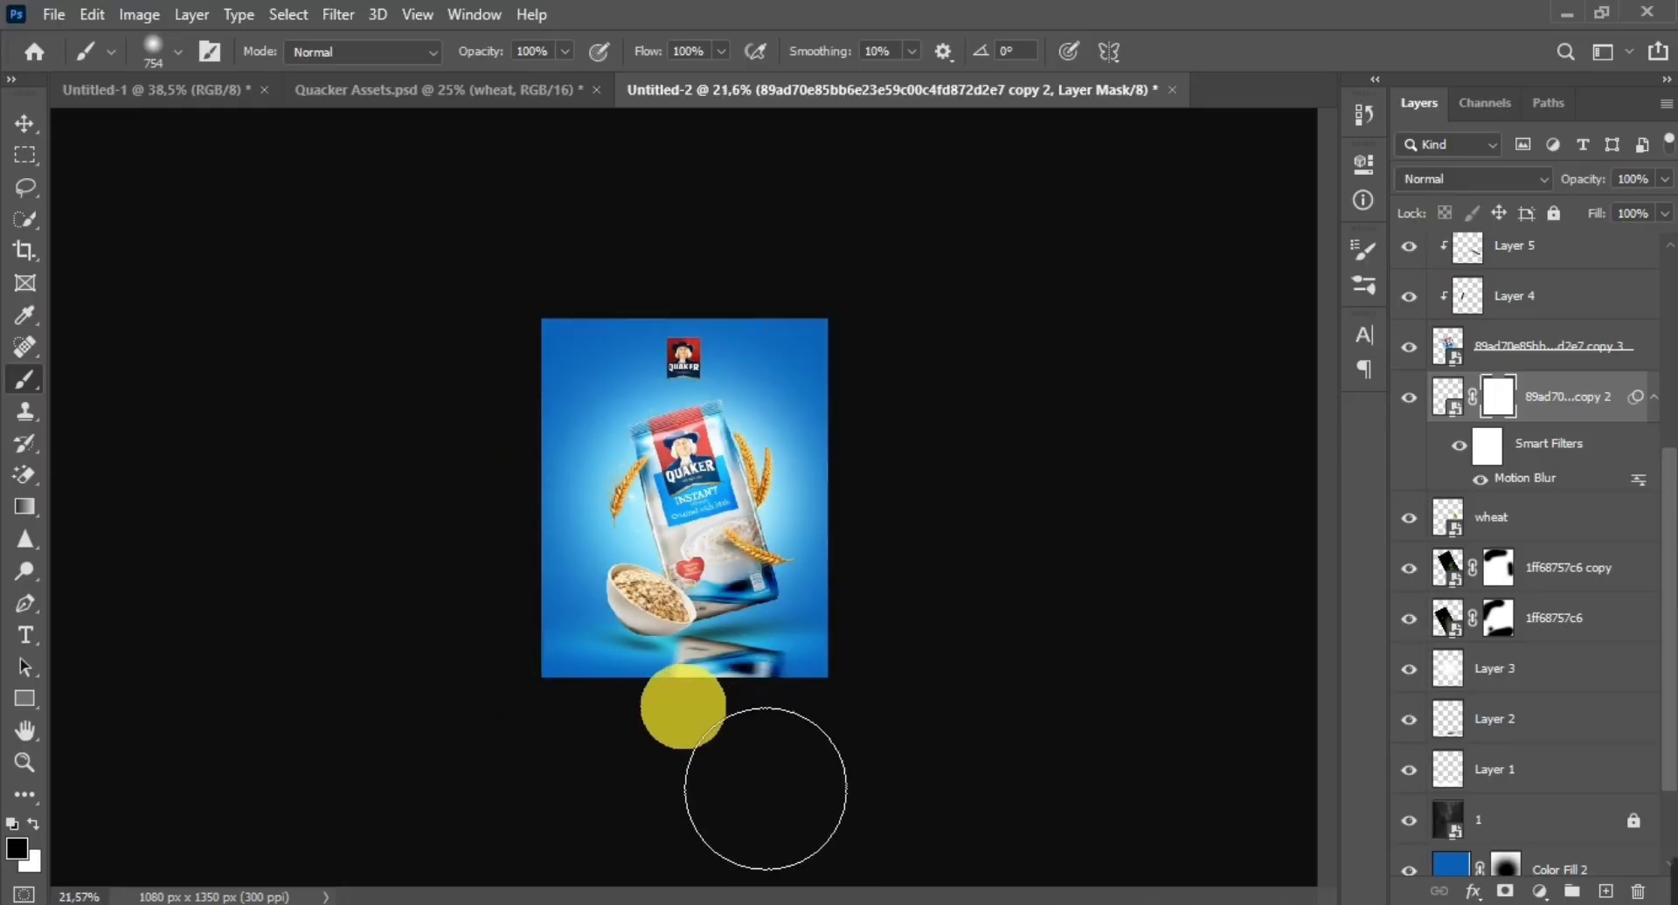
scroll(778, 663, up, 8)
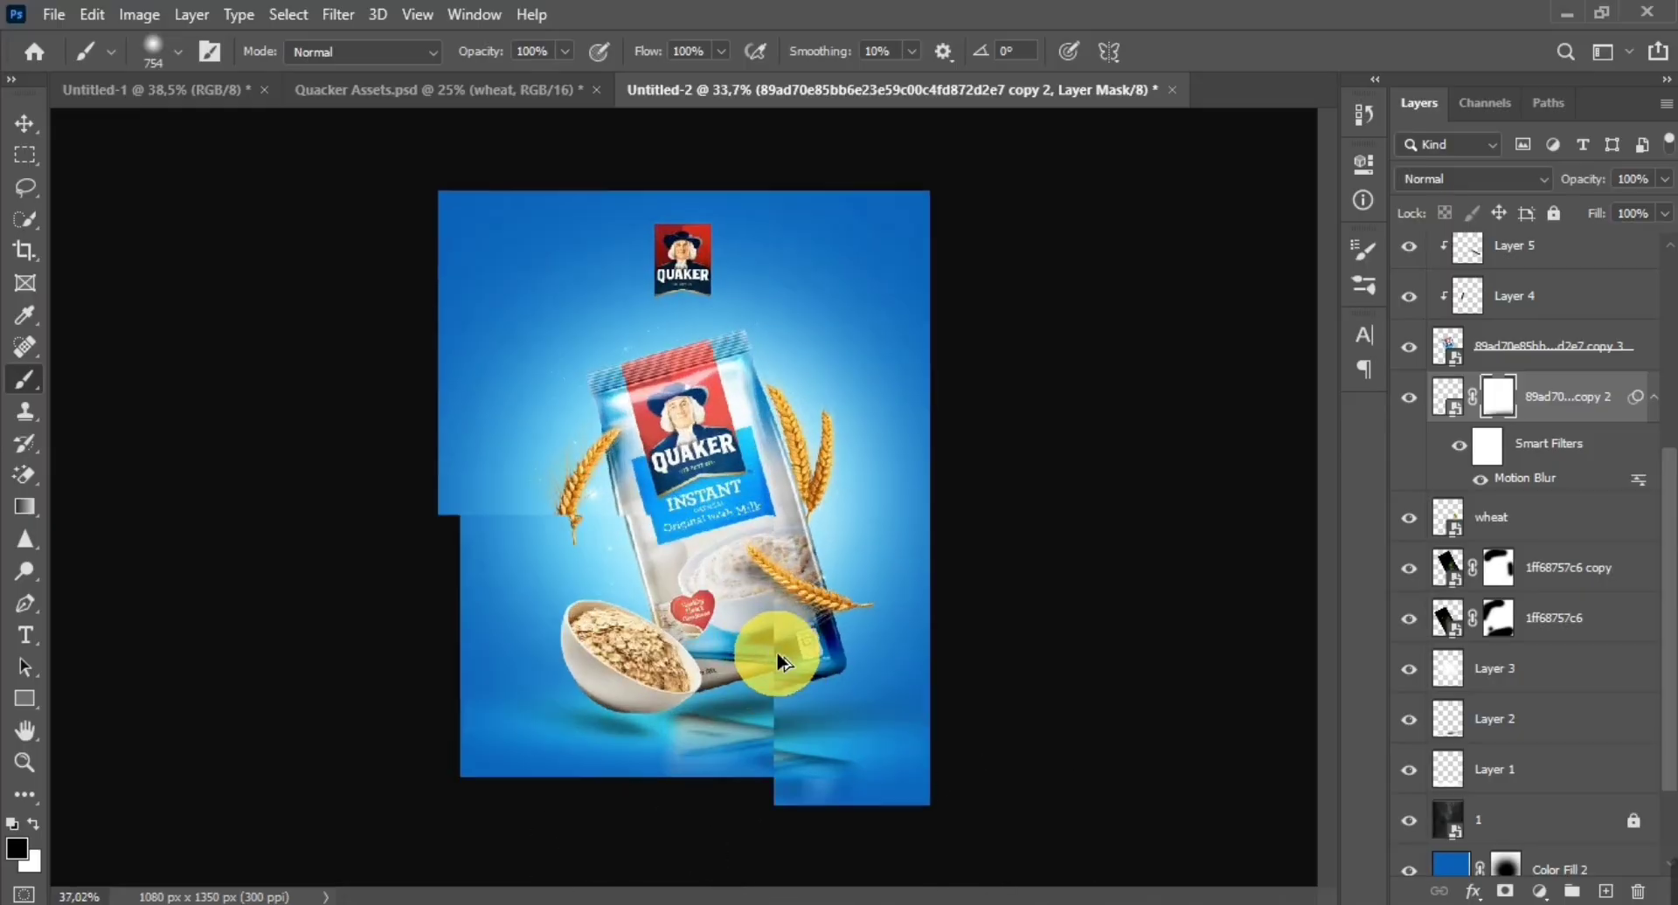
drag(802, 704, 774, 459)
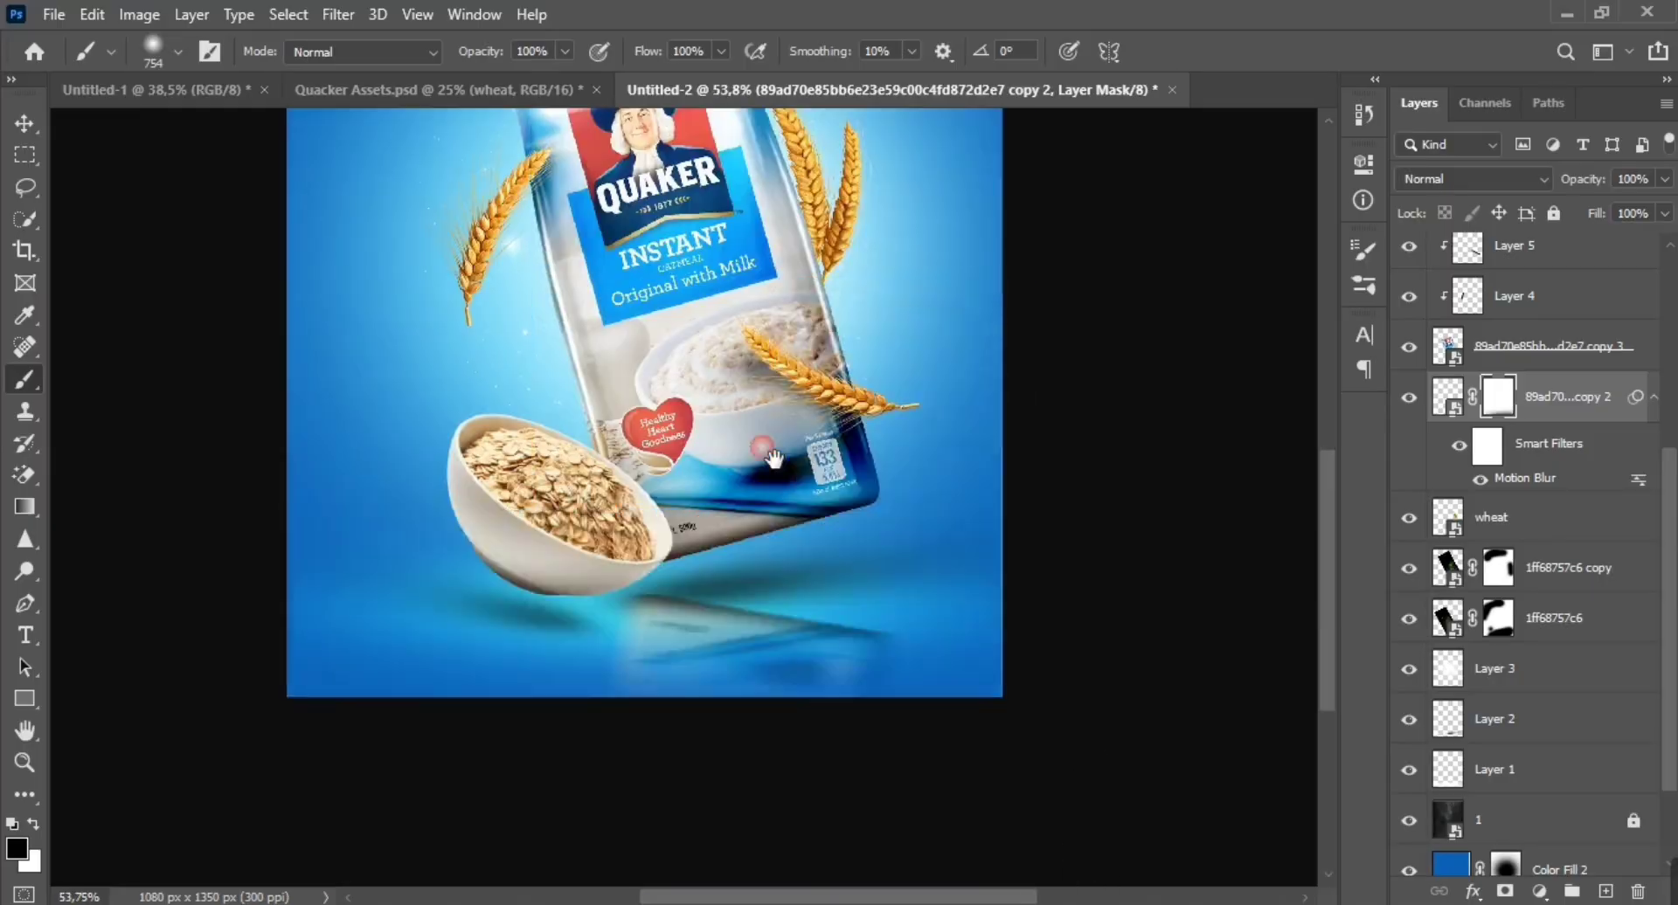
Step: Fade the reflection's outer parts and upper edge on its mask, reducing the brush to 118 px for the finer strokes
alt+right_click(763, 617)
mouse_move(652, 874)
mouse_down()
mouse_move(967, 879)
mouse_move(1082, 753)
mouse_move(1044, 756)
mouse_up()
drag(912, 613, 1069, 661)
drag(1069, 661, 835, 598)
alt+right_click(772, 488)
drag(658, 589, 751, 618)
mouse_move(897, 636)
mouse_down()
mouse_move(808, 615)
mouse_move(964, 646)
mouse_move(826, 643)
mouse_up()
scroll(749, 548, up, 1)
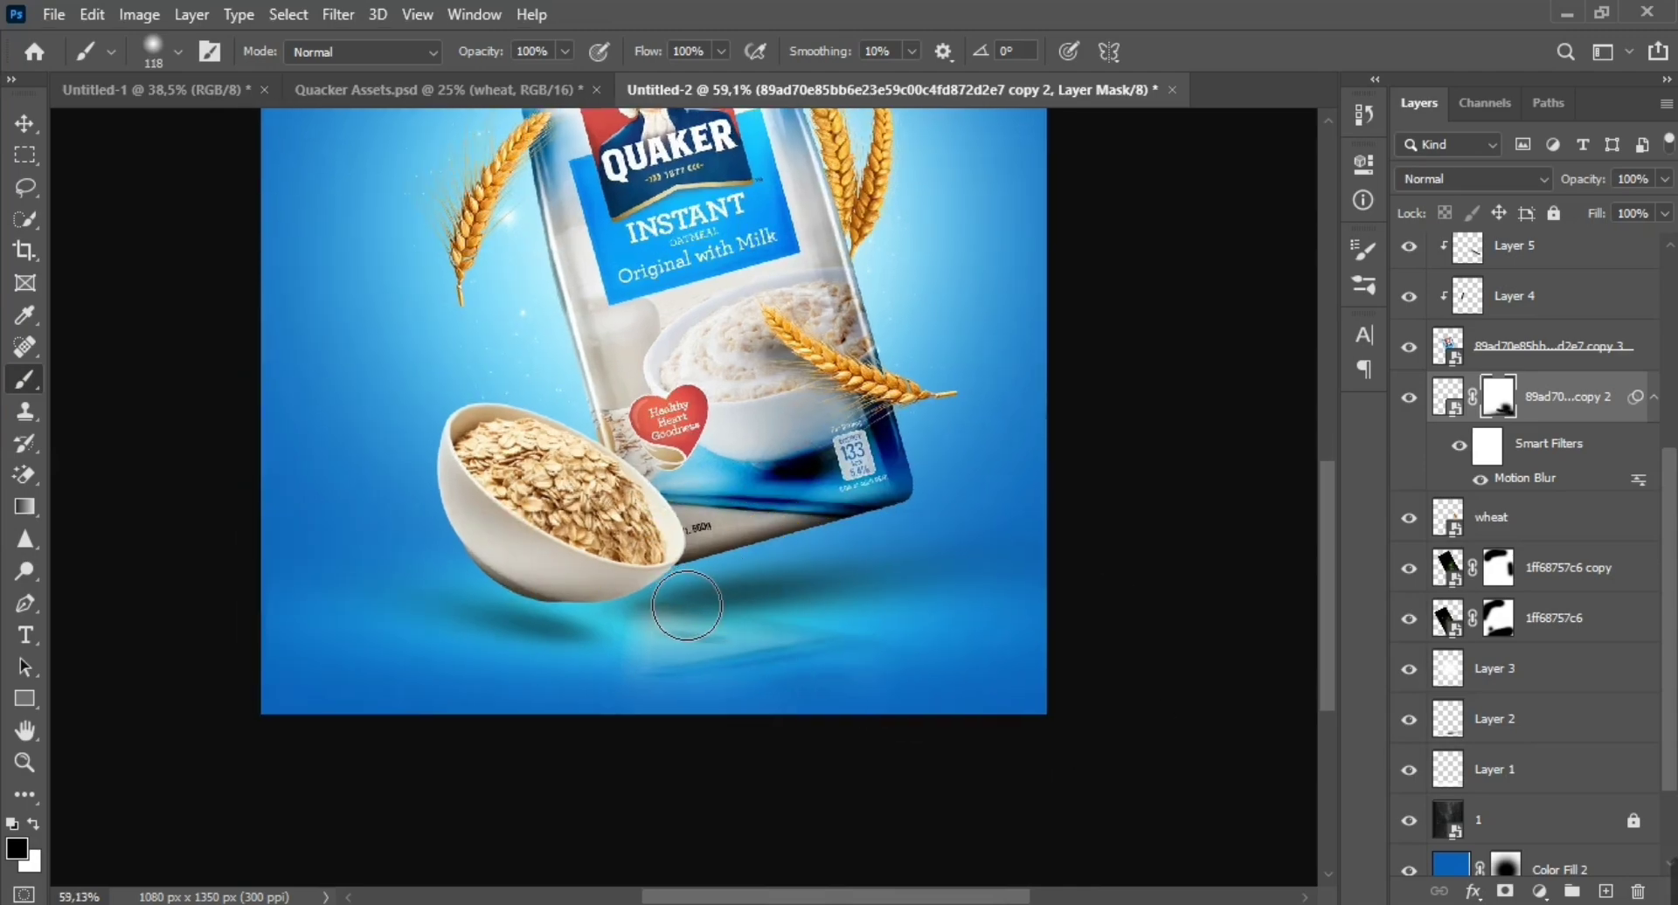
drag(687, 606, 797, 590)
Step: Restore the reflection's upper edge with white on its mask and soften it again with a 145 px black brush
click(34, 824)
drag(659, 603, 1197, 684)
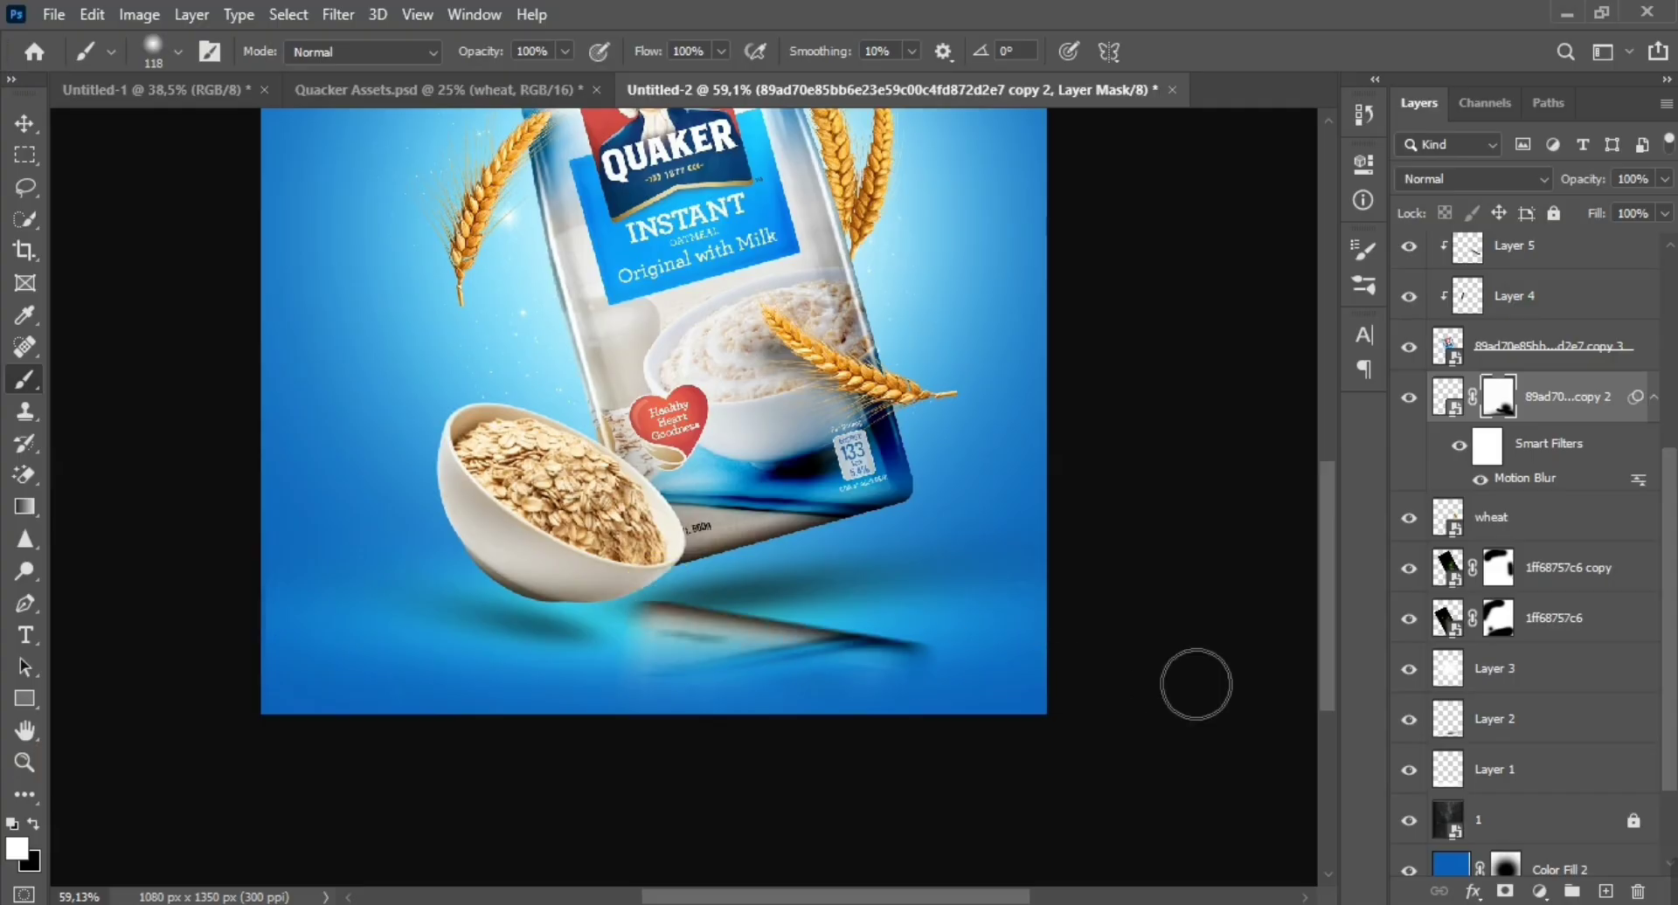
click(34, 824)
alt+right_click(714, 614)
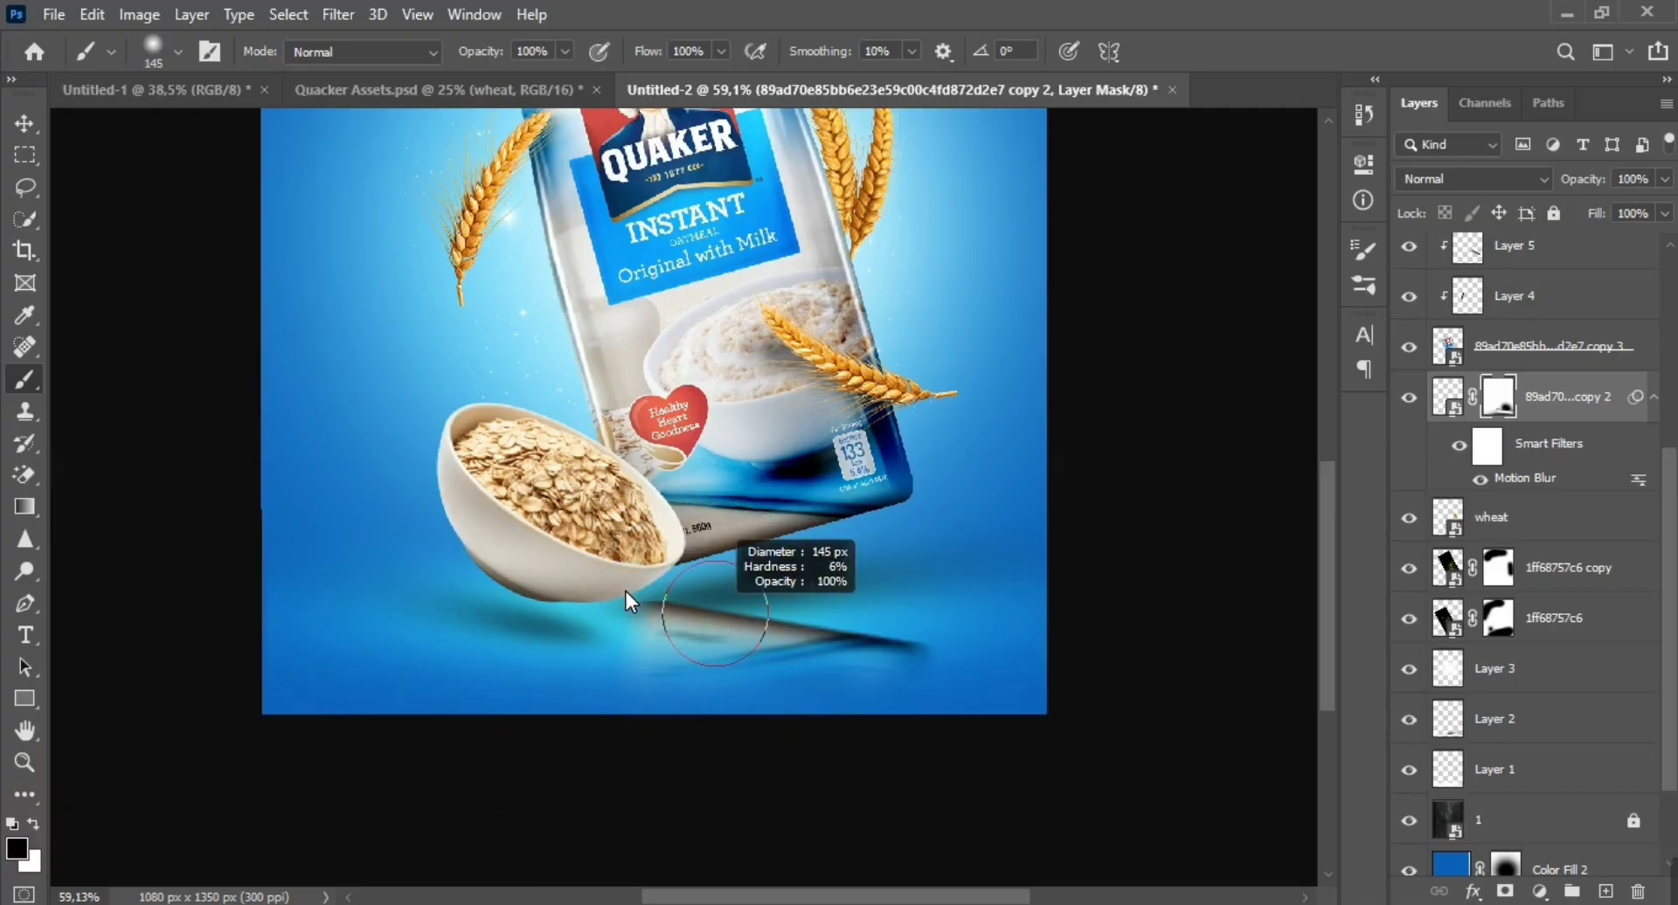
drag(715, 613, 878, 648)
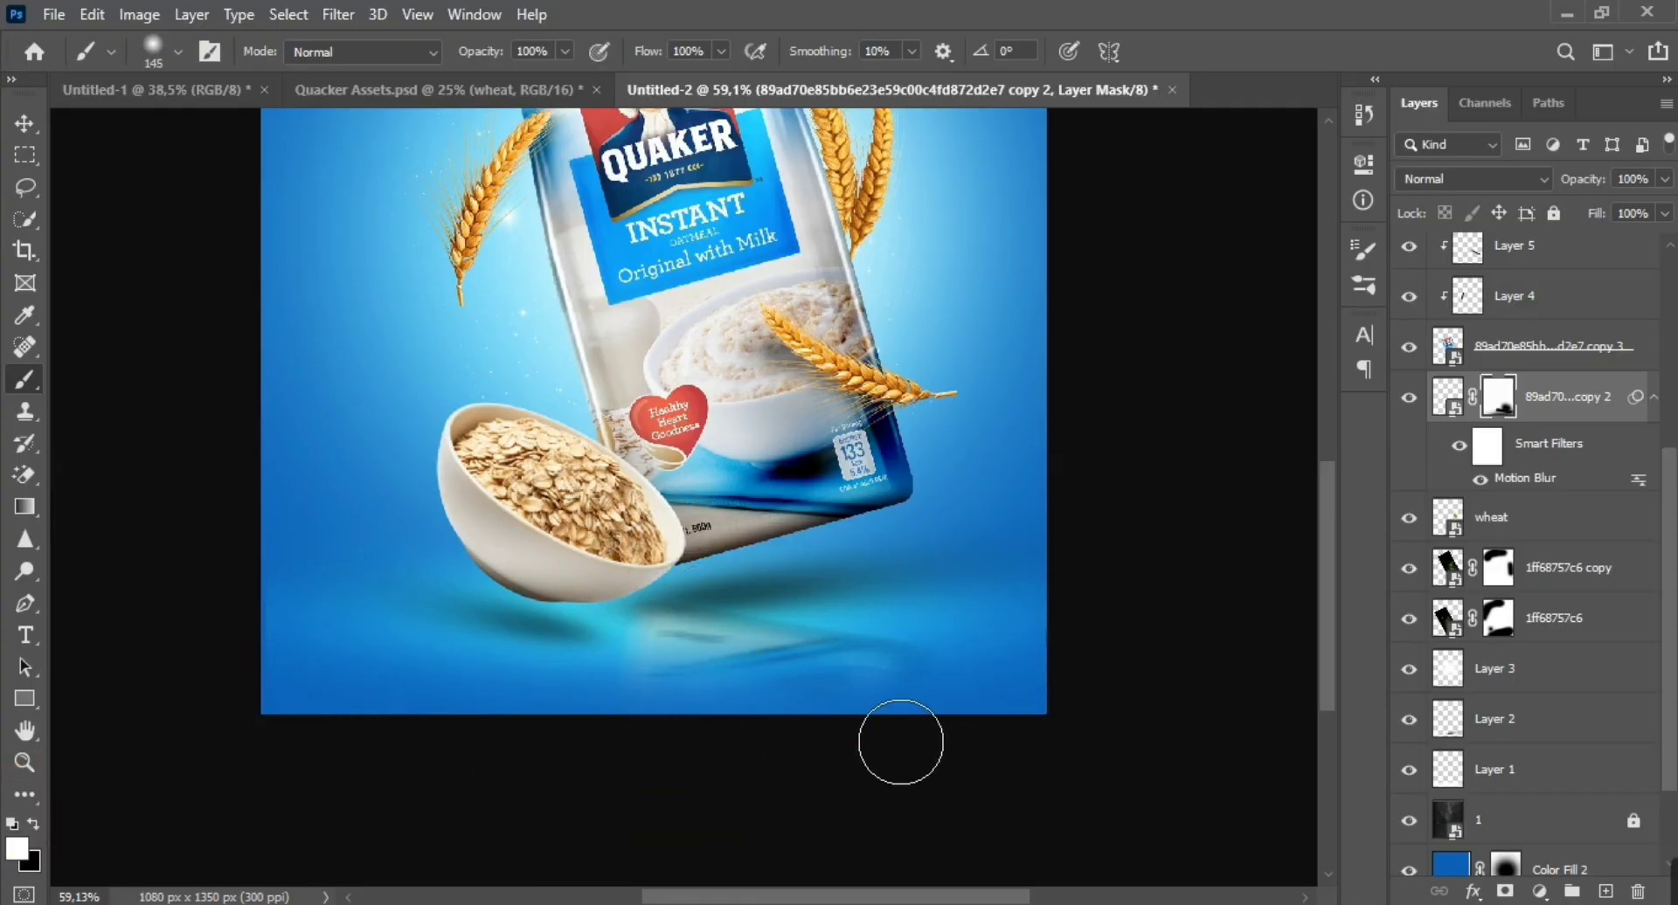
Step: Fade the bottom and right side of the package reflection on its mask with a 250 px black brush
alt+right_click(823, 664)
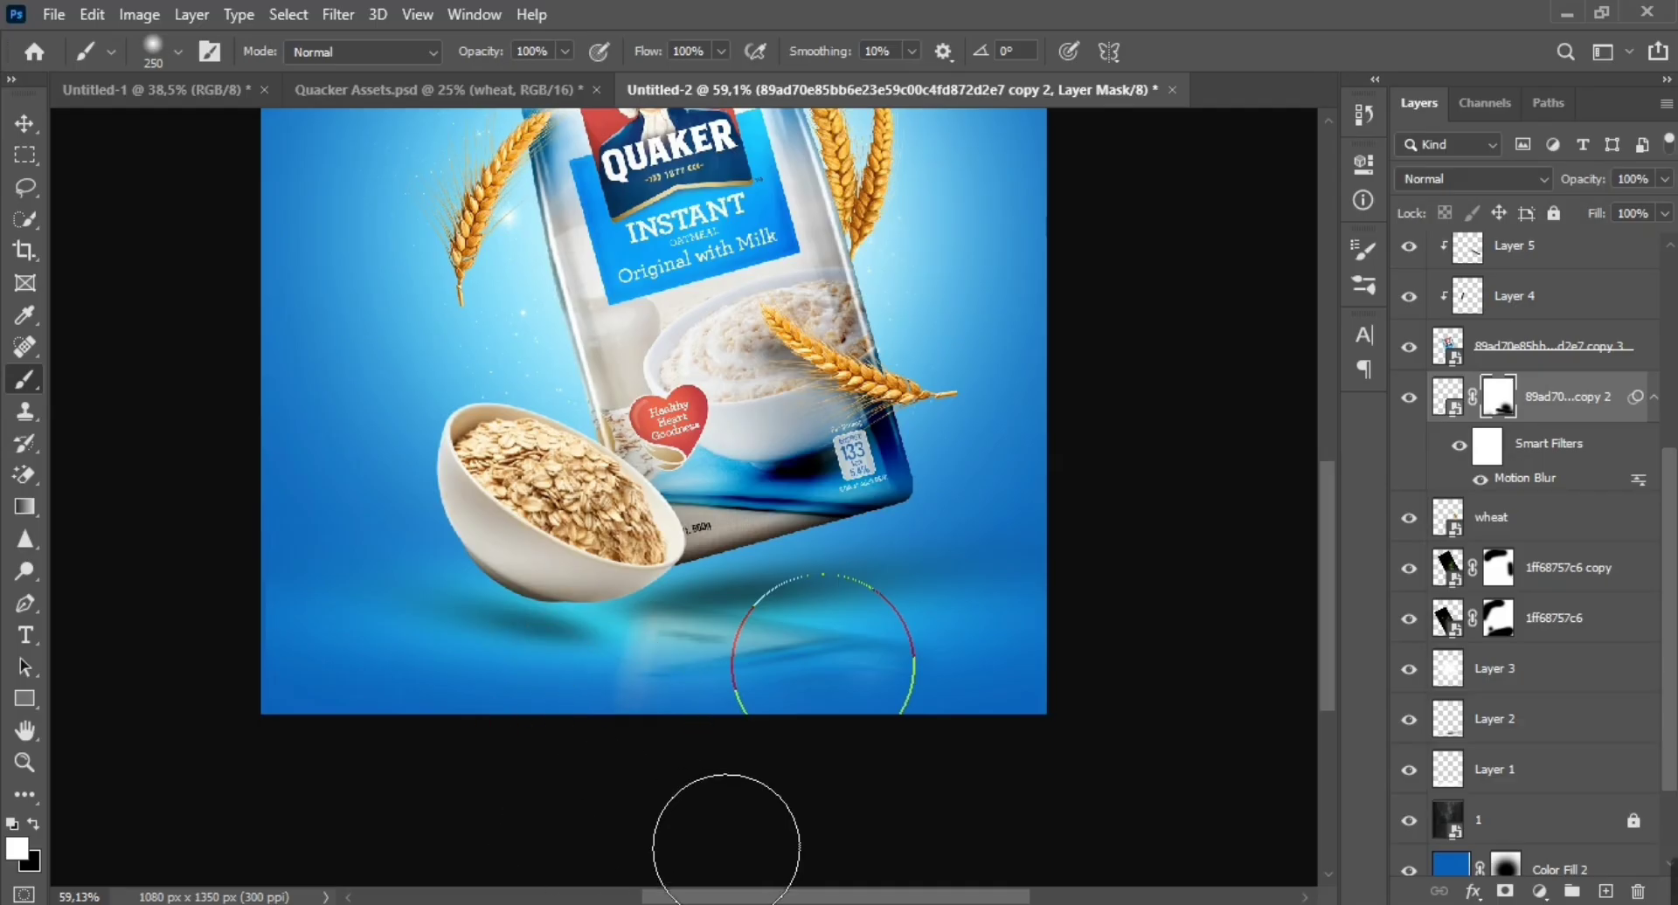
click(33, 824)
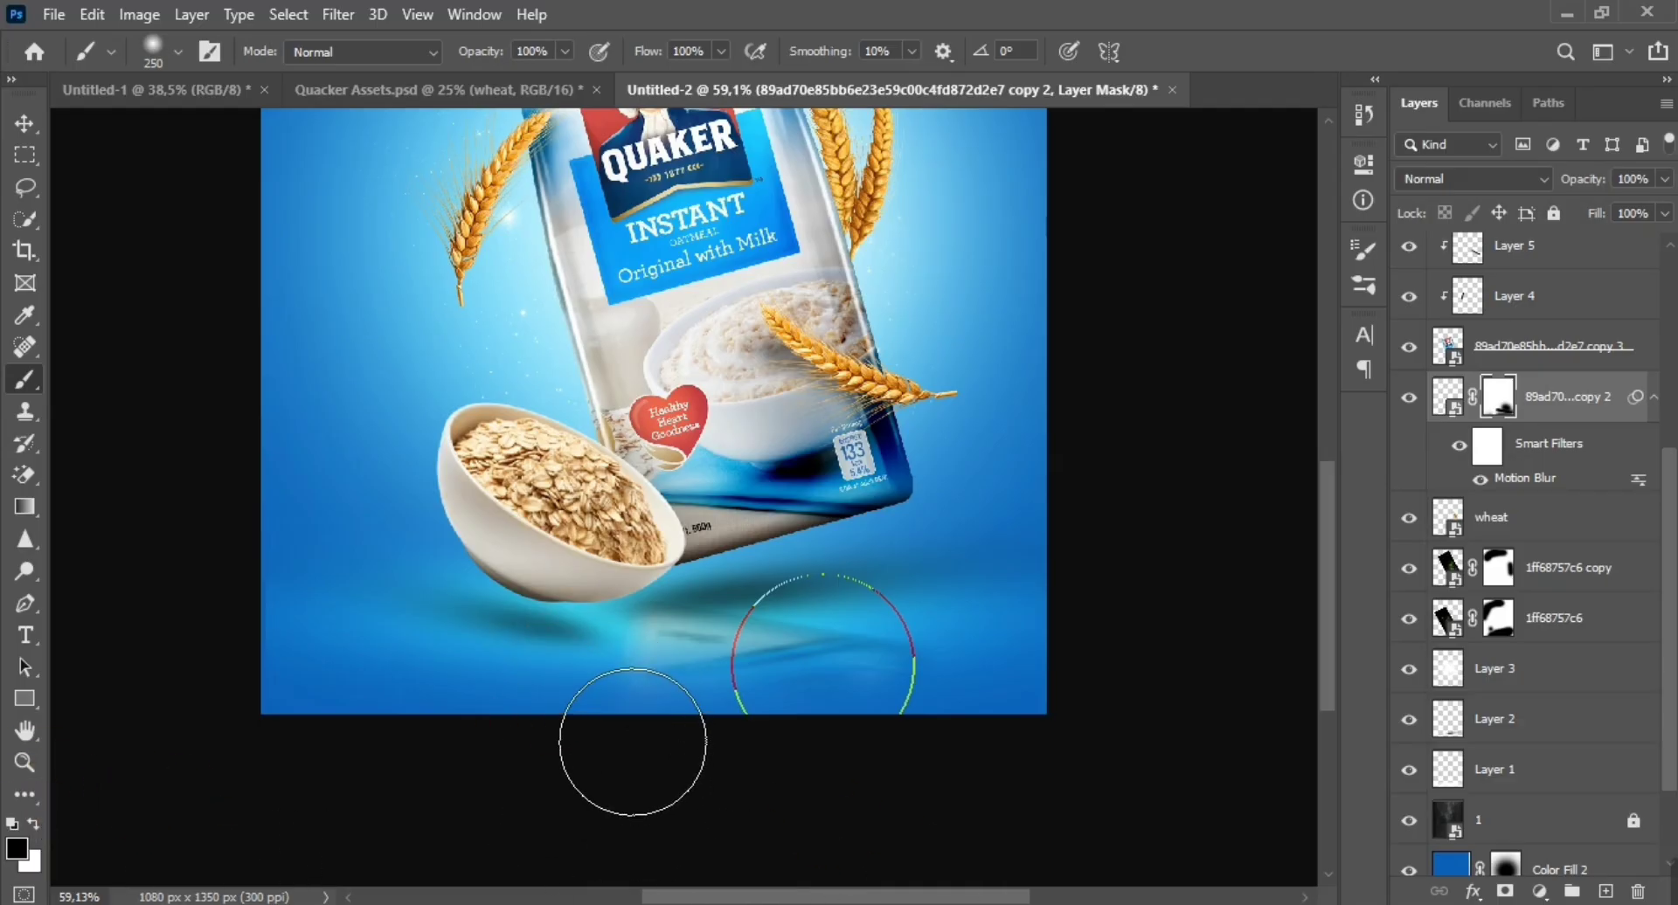
mouse_move(629, 692)
mouse_down()
mouse_move(555, 828)
mouse_move(703, 842)
mouse_up()
mouse_move(987, 786)
mouse_down()
mouse_move(1018, 759)
mouse_move(912, 619)
mouse_up()
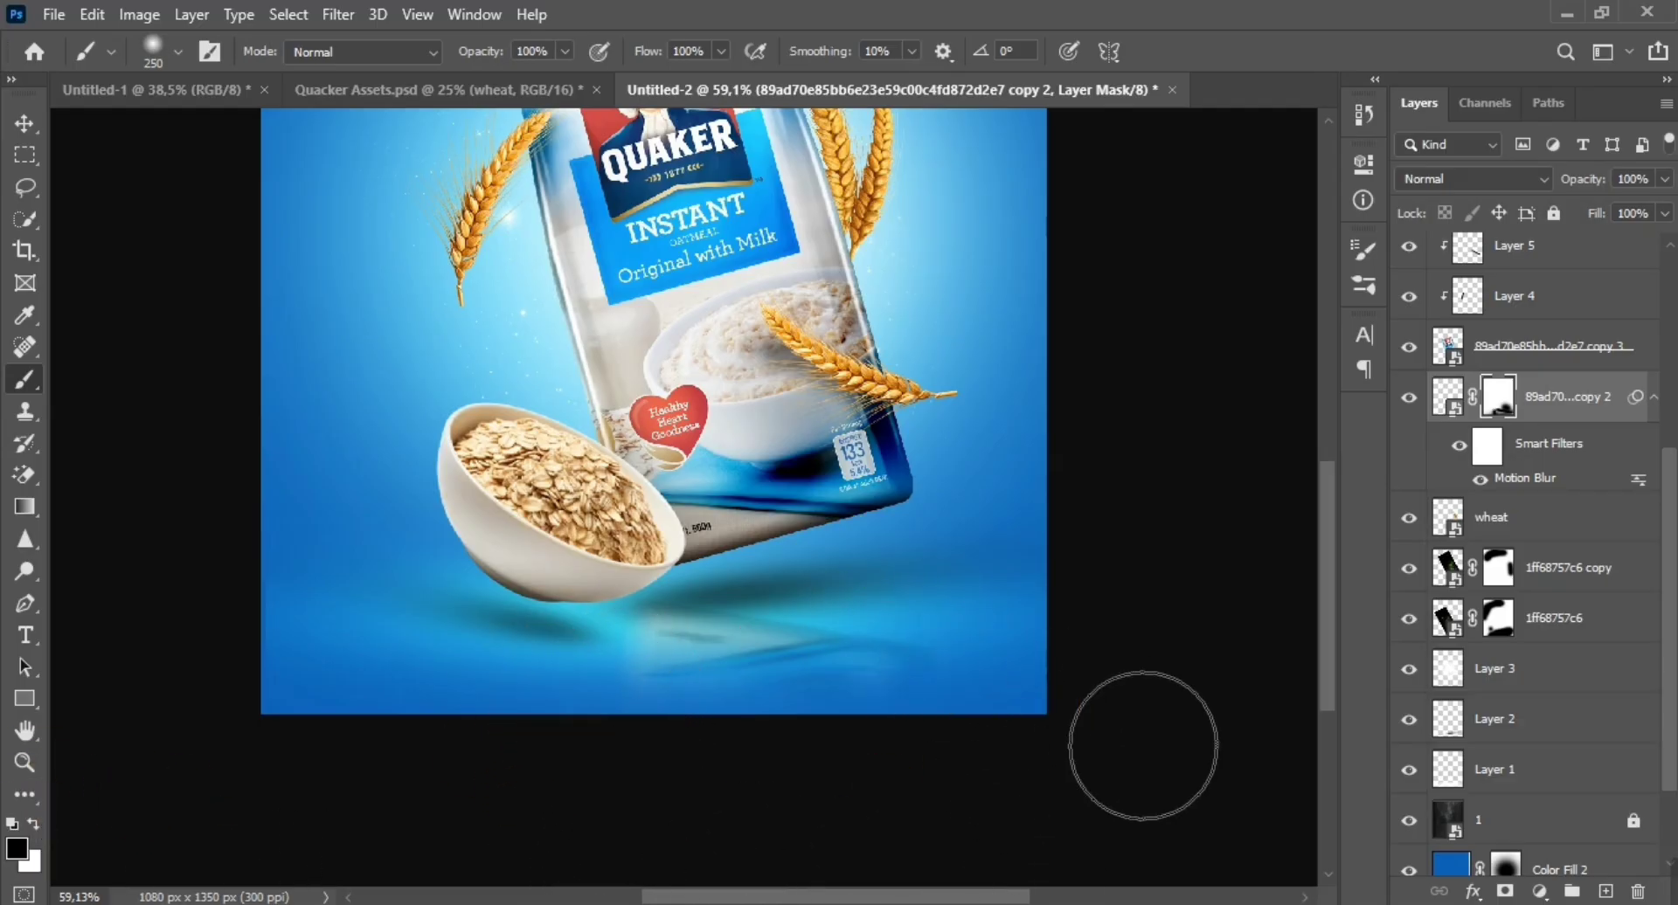
mouse_move(1143, 746)
mouse_down()
mouse_move(1068, 748)
mouse_move(1041, 809)
mouse_up()
scroll(874, 651, down, 3)
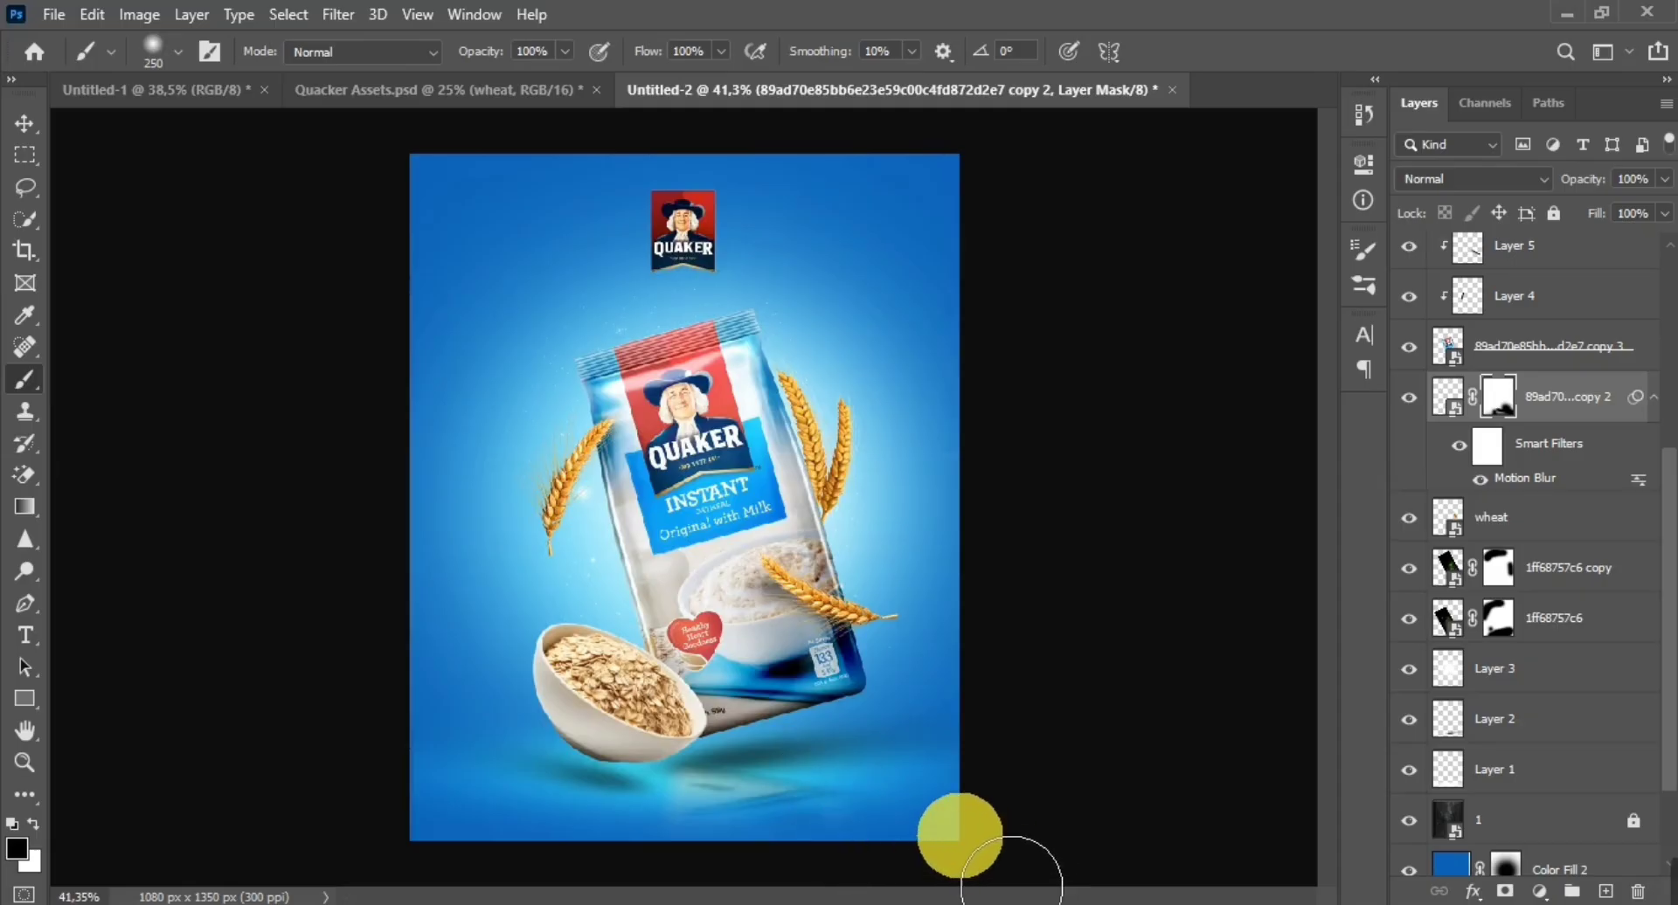
scroll(959, 835, up, 1)
Step: Lower the package reflection layer's opacity to 83%
click(24, 122)
click(1585, 402)
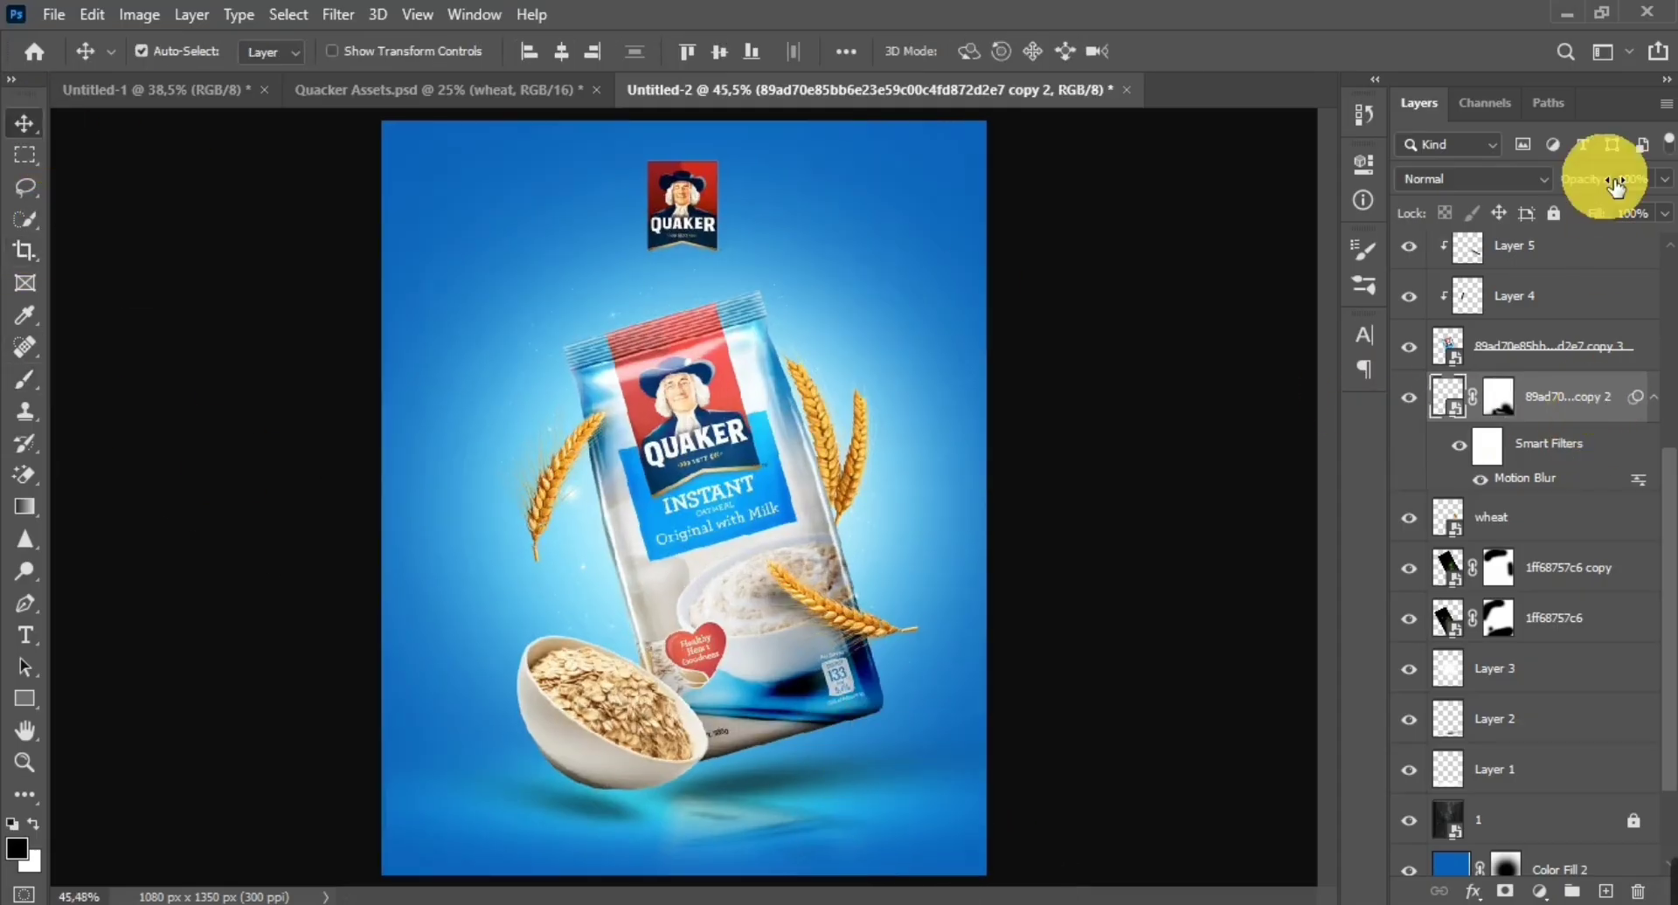
Step: Duplicate the oats bowl layer, flip the lower copy vertically and place it beneath the bowl as a floor reflection
click(628, 813)
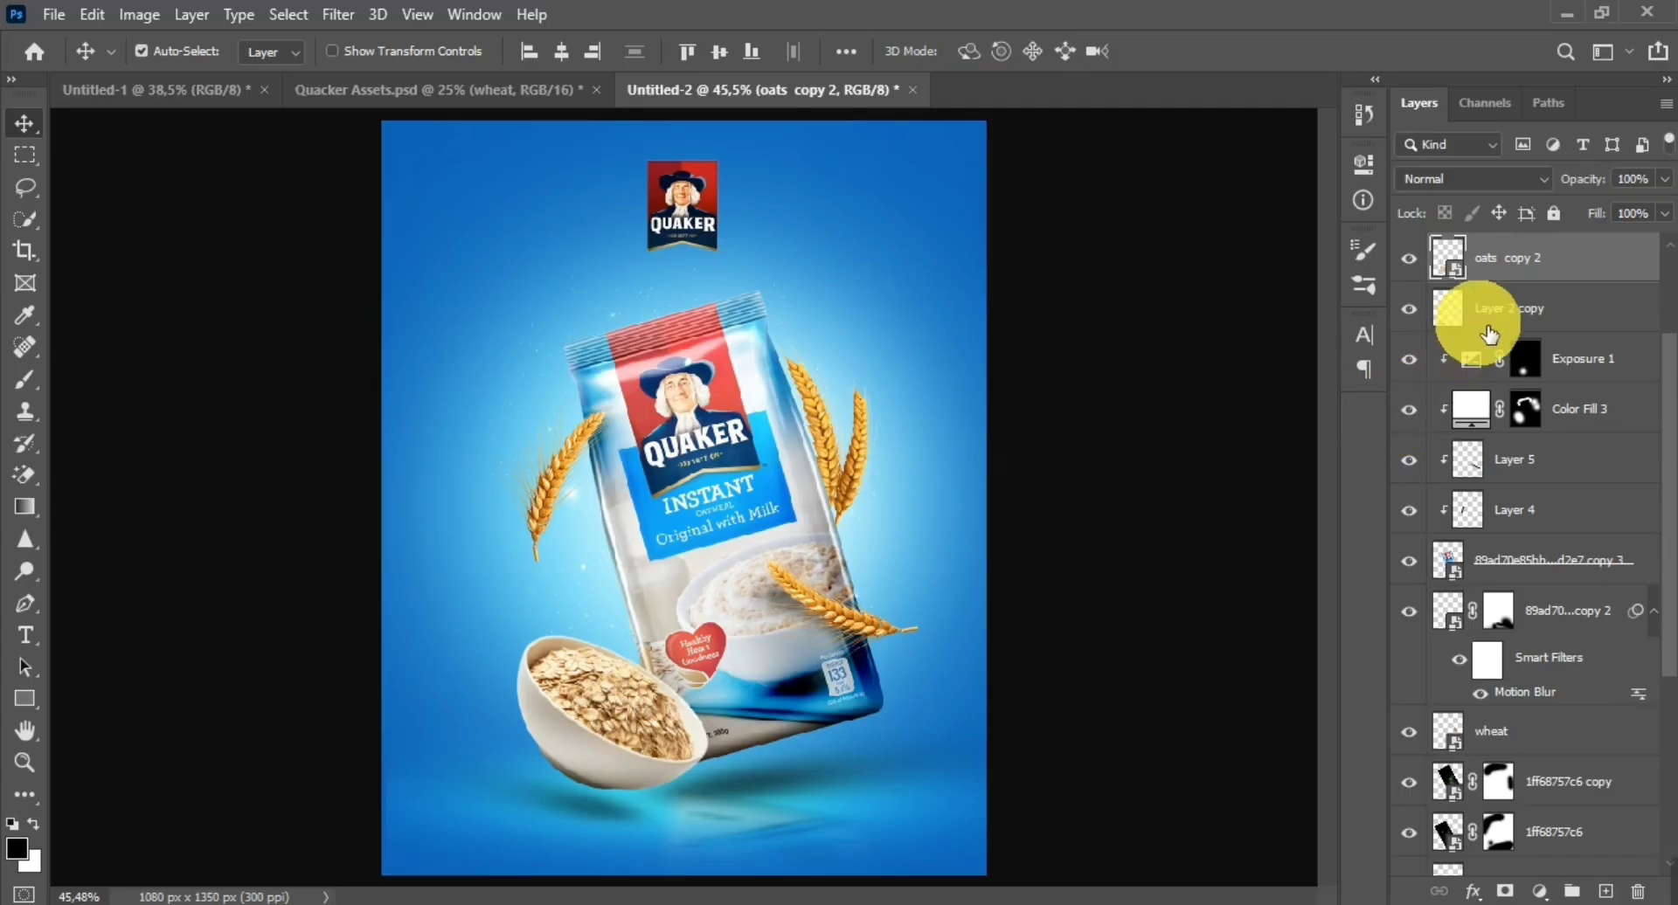
key(ctrl+j)
click(1531, 310)
key(ctrl+t)
right_click(573, 743)
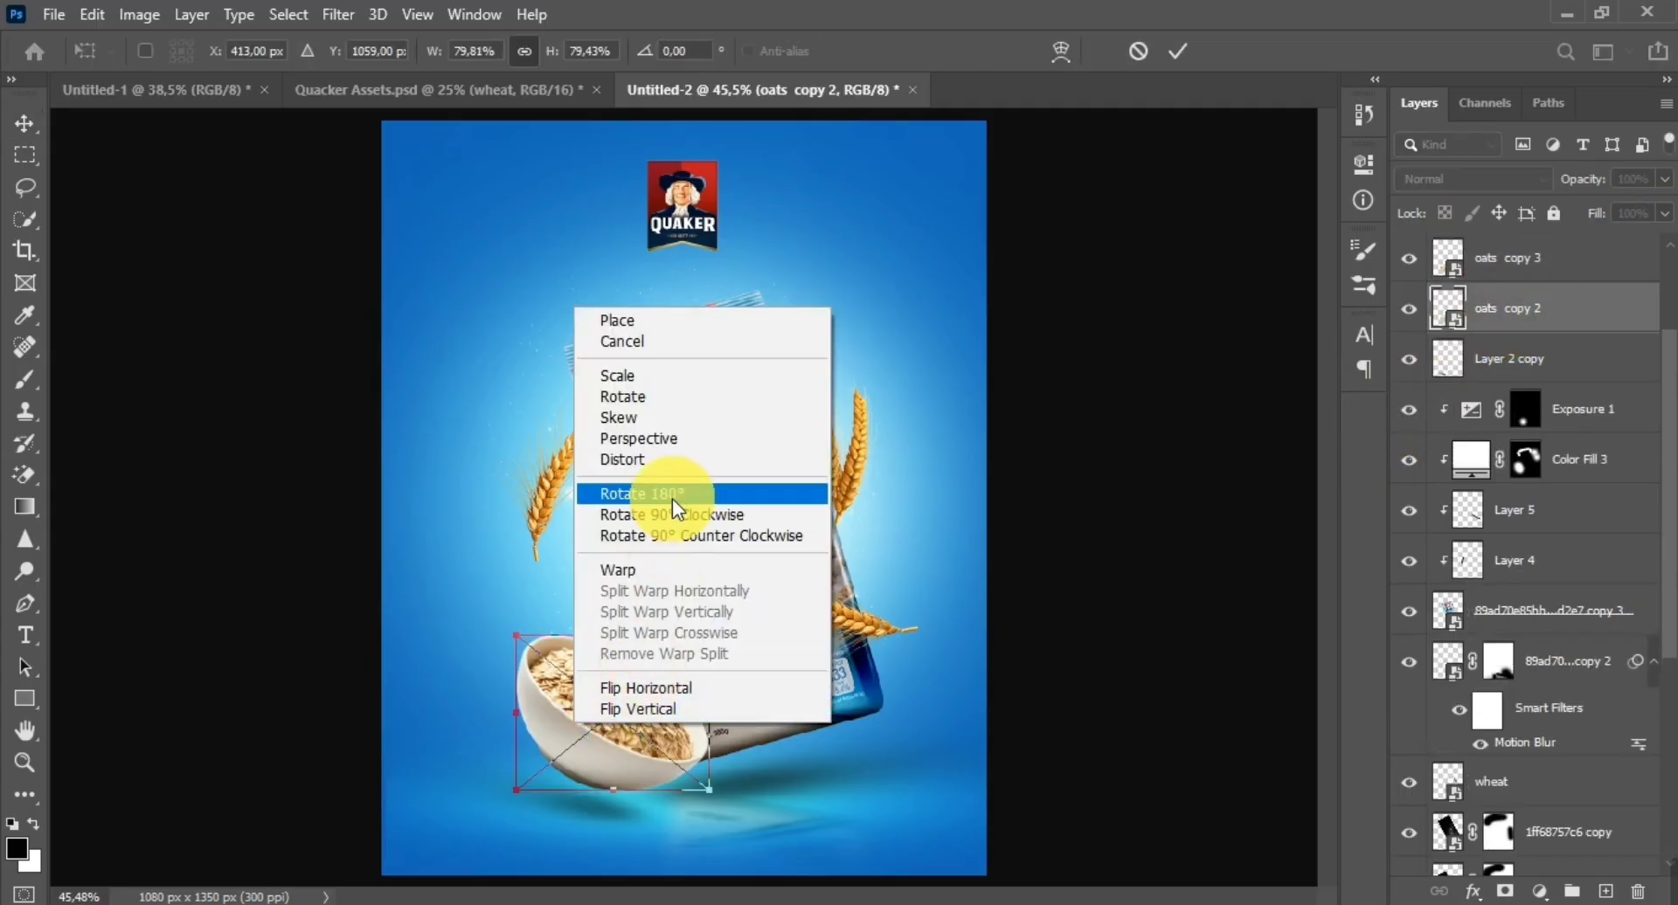
click(617, 490)
drag(617, 759, 645, 852)
right_click(638, 781)
click(641, 806)
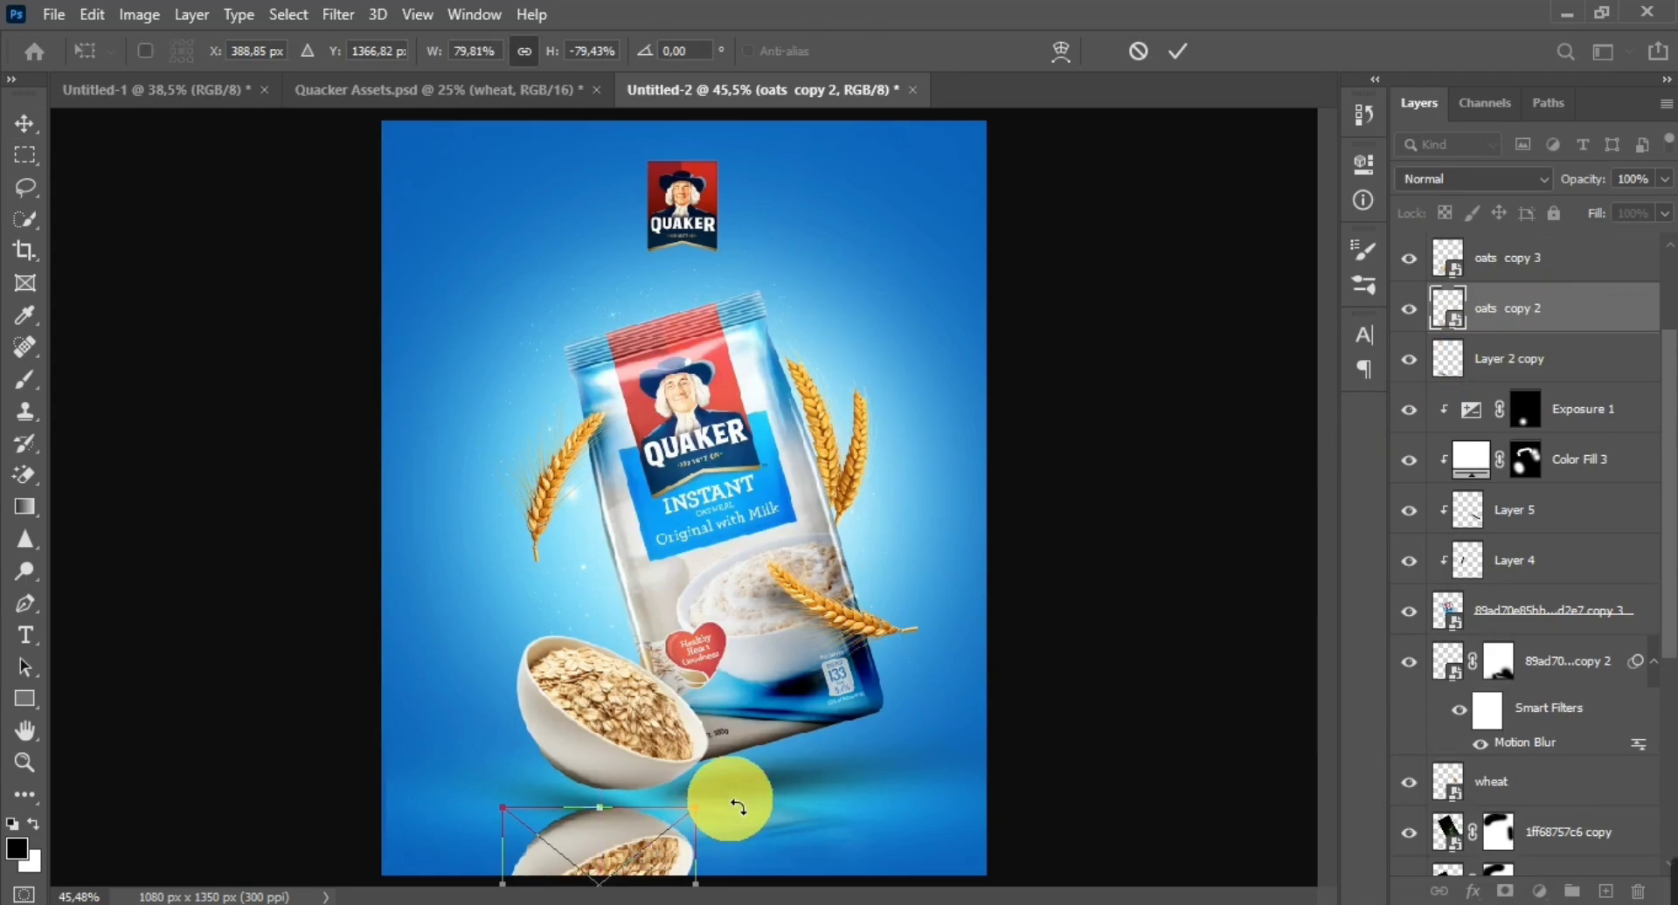
key(Return)
Step: Apply a Motion Blur with a 0° angle and 64-pixel distance to the bowl reflection
click(338, 14)
mouse_move(577, 291)
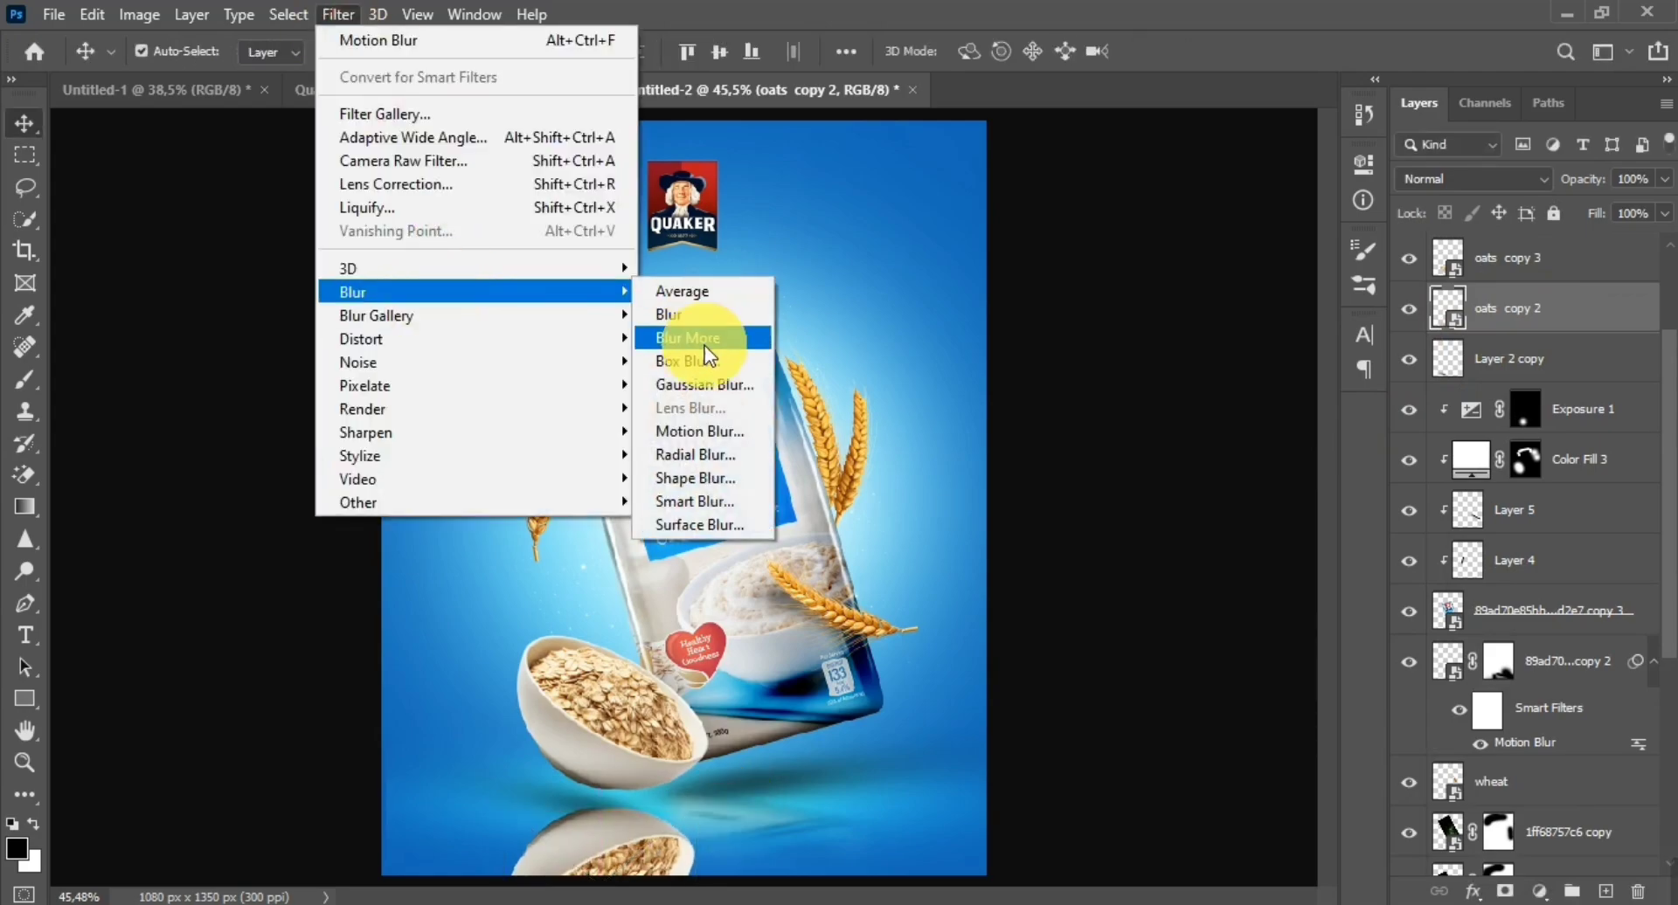
click(683, 431)
click(933, 522)
drag(956, 620, 952, 617)
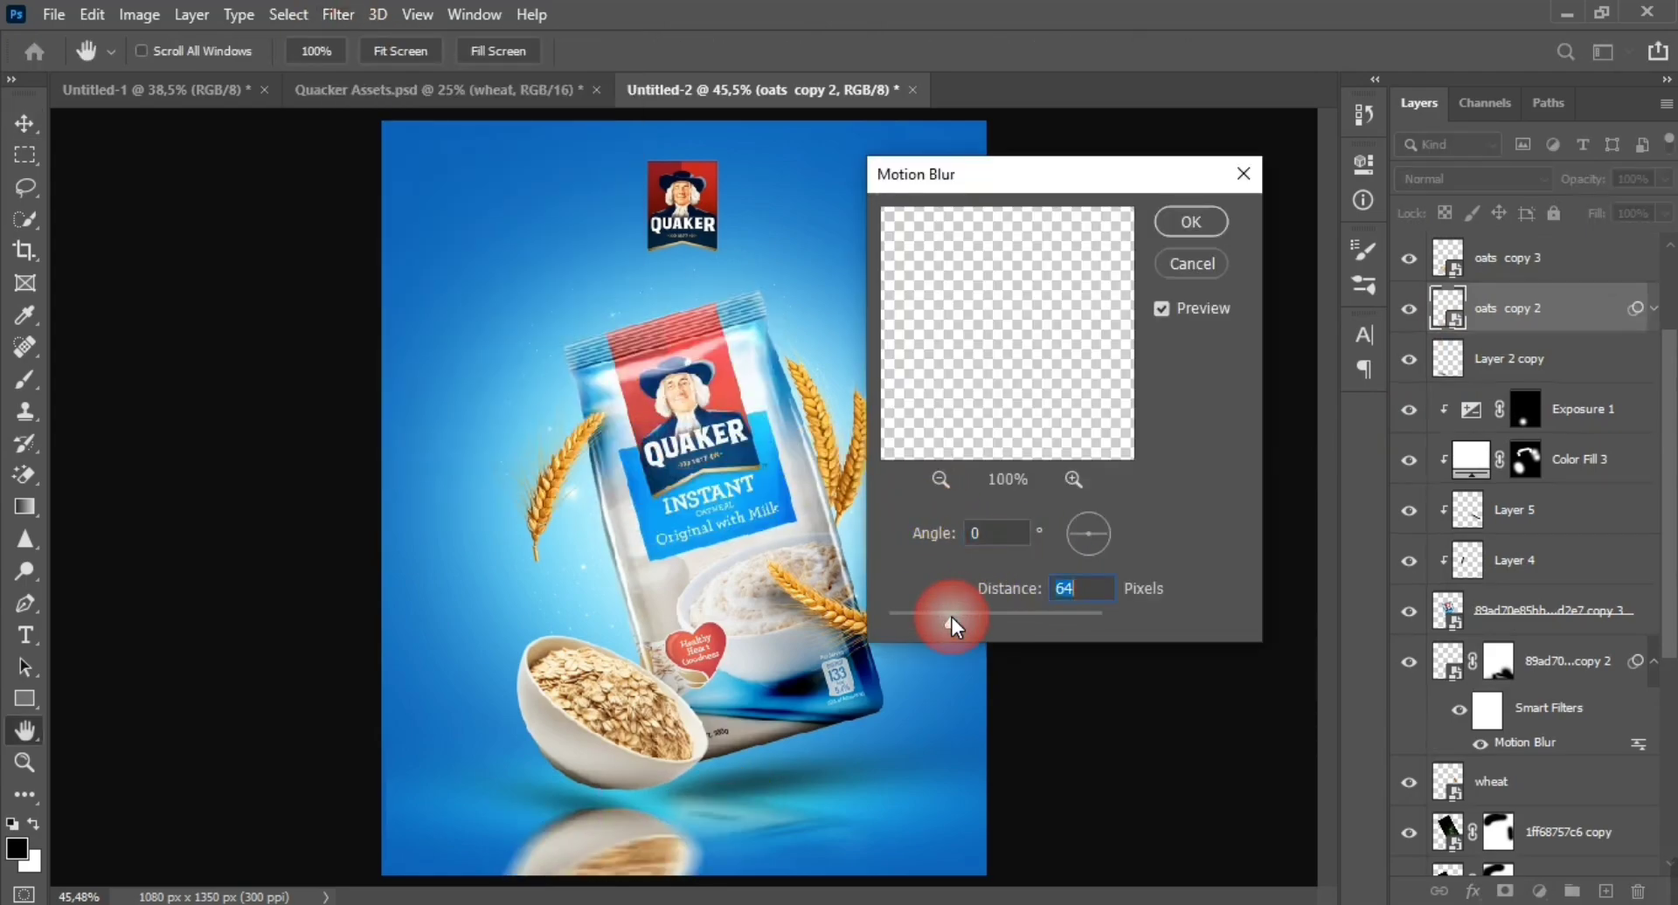
key(Return)
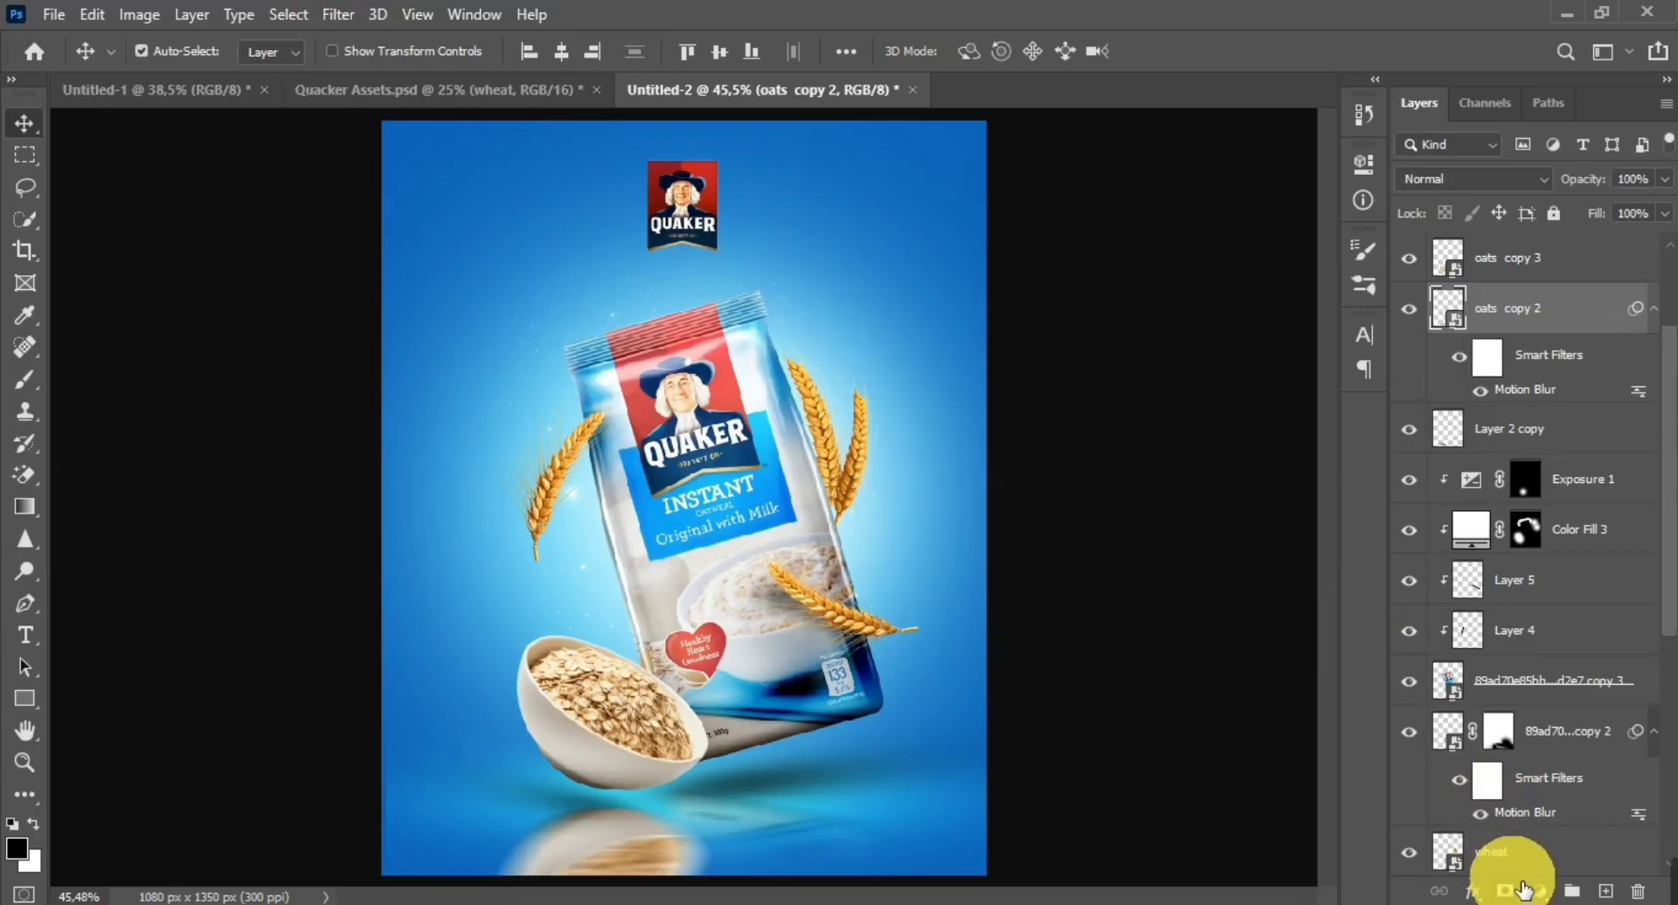
Step: Add a layer mask to the bowl reflection and fade its lower part and sides with a soft black 404 px brush
click(1504, 890)
click(21, 388)
mouse_move(709, 812)
mouse_down()
mouse_move(393, 816)
mouse_move(574, 849)
mouse_move(480, 876)
mouse_up()
scroll(587, 739, up, 1)
drag(666, 720, 727, 720)
drag(840, 769, 805, 501)
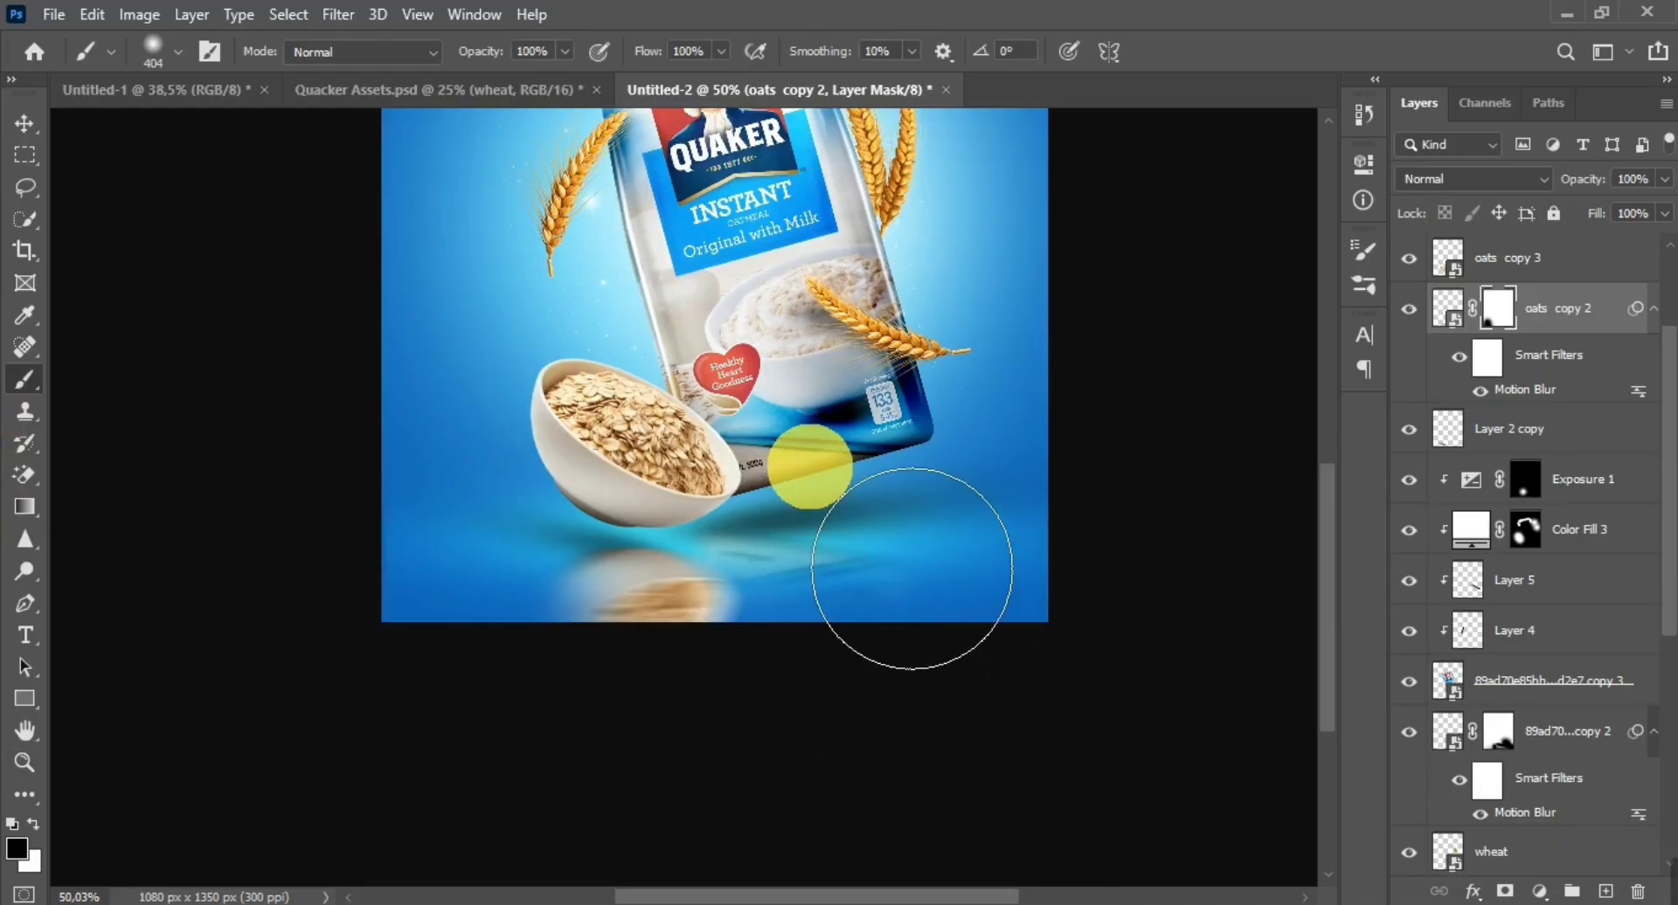
mouse_move(818, 713)
mouse_down()
mouse_move(828, 692)
mouse_move(856, 708)
mouse_up()
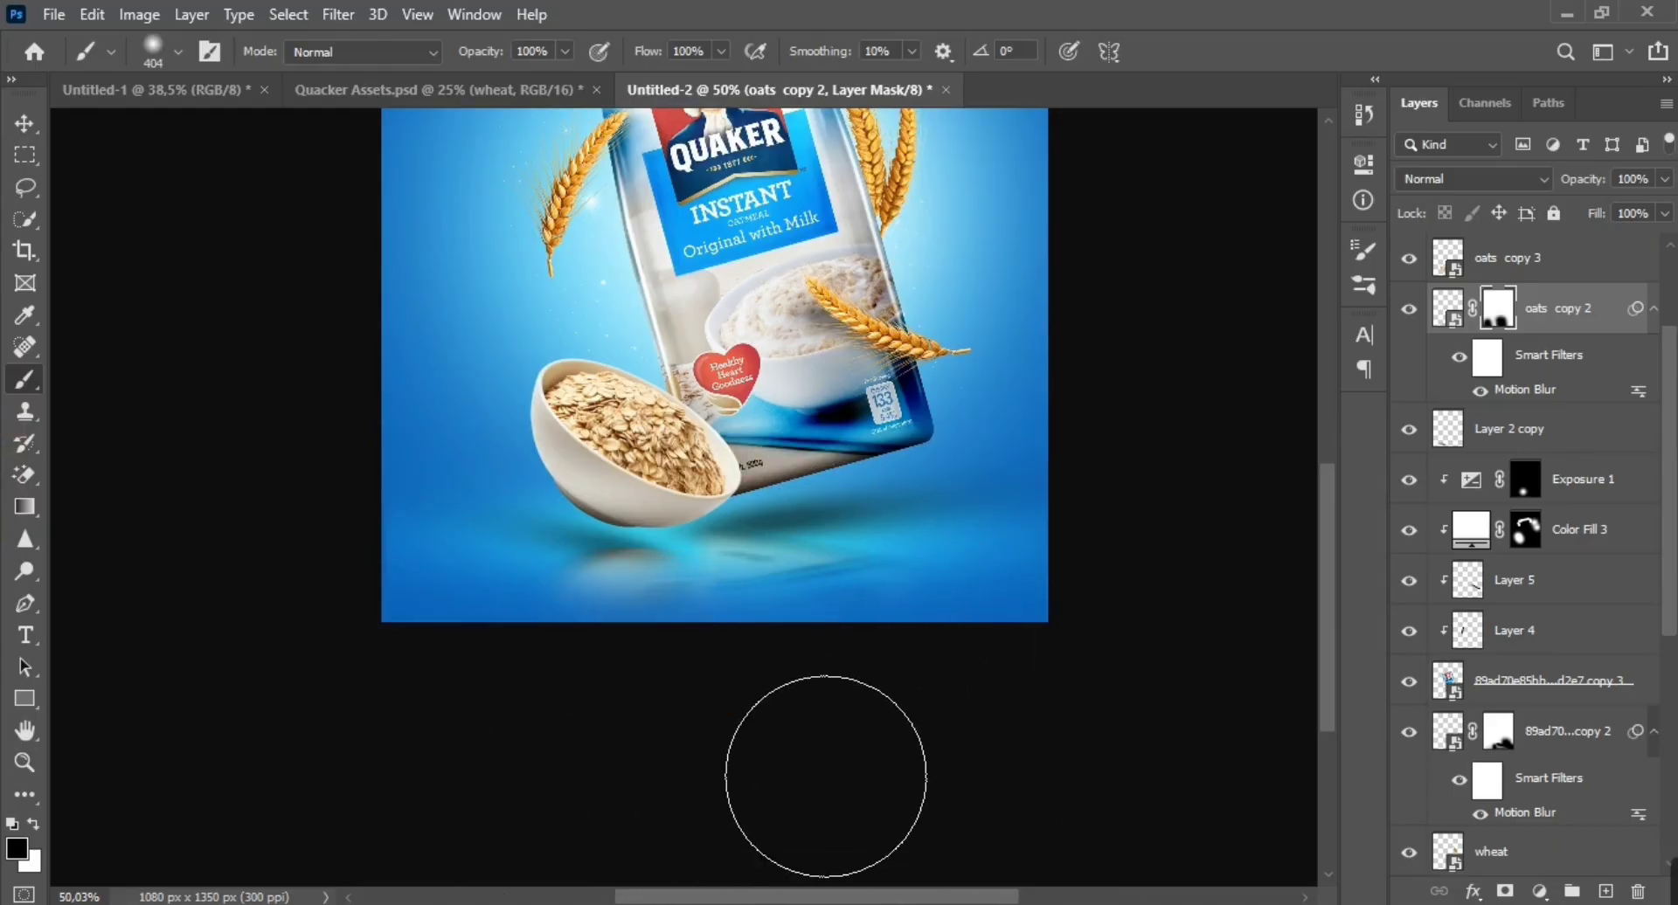
scroll(753, 579, up, 1)
Step: Move the bowl reflection layer below Layer 2 copy in the layer stack
click(24, 124)
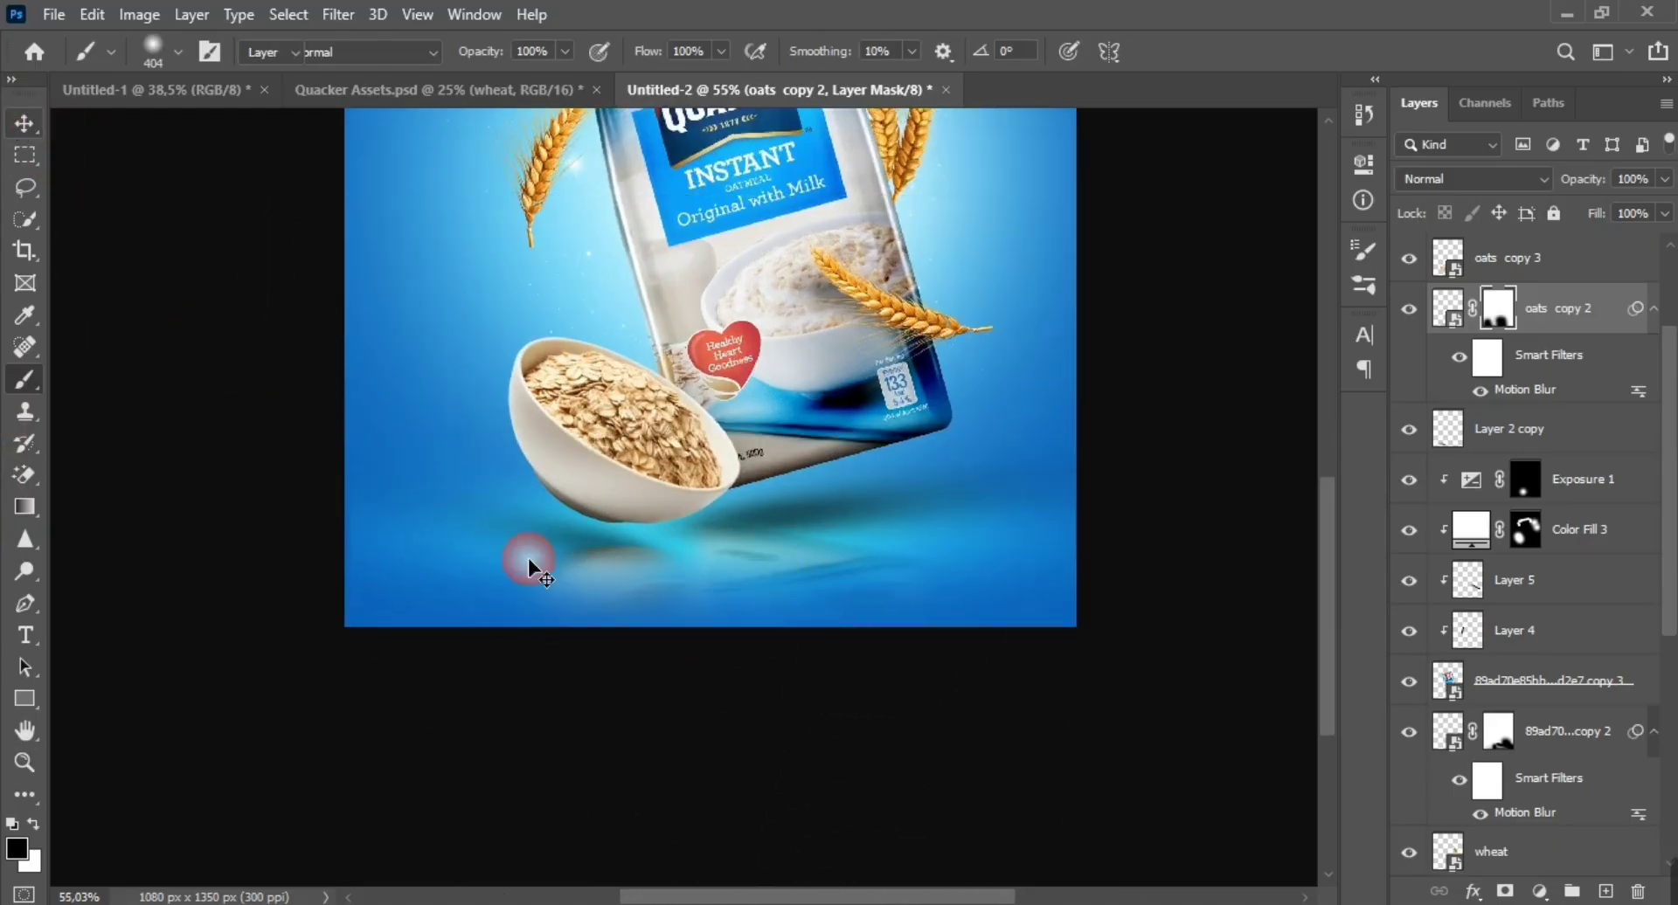
click(705, 554)
drag(1581, 310, 1543, 446)
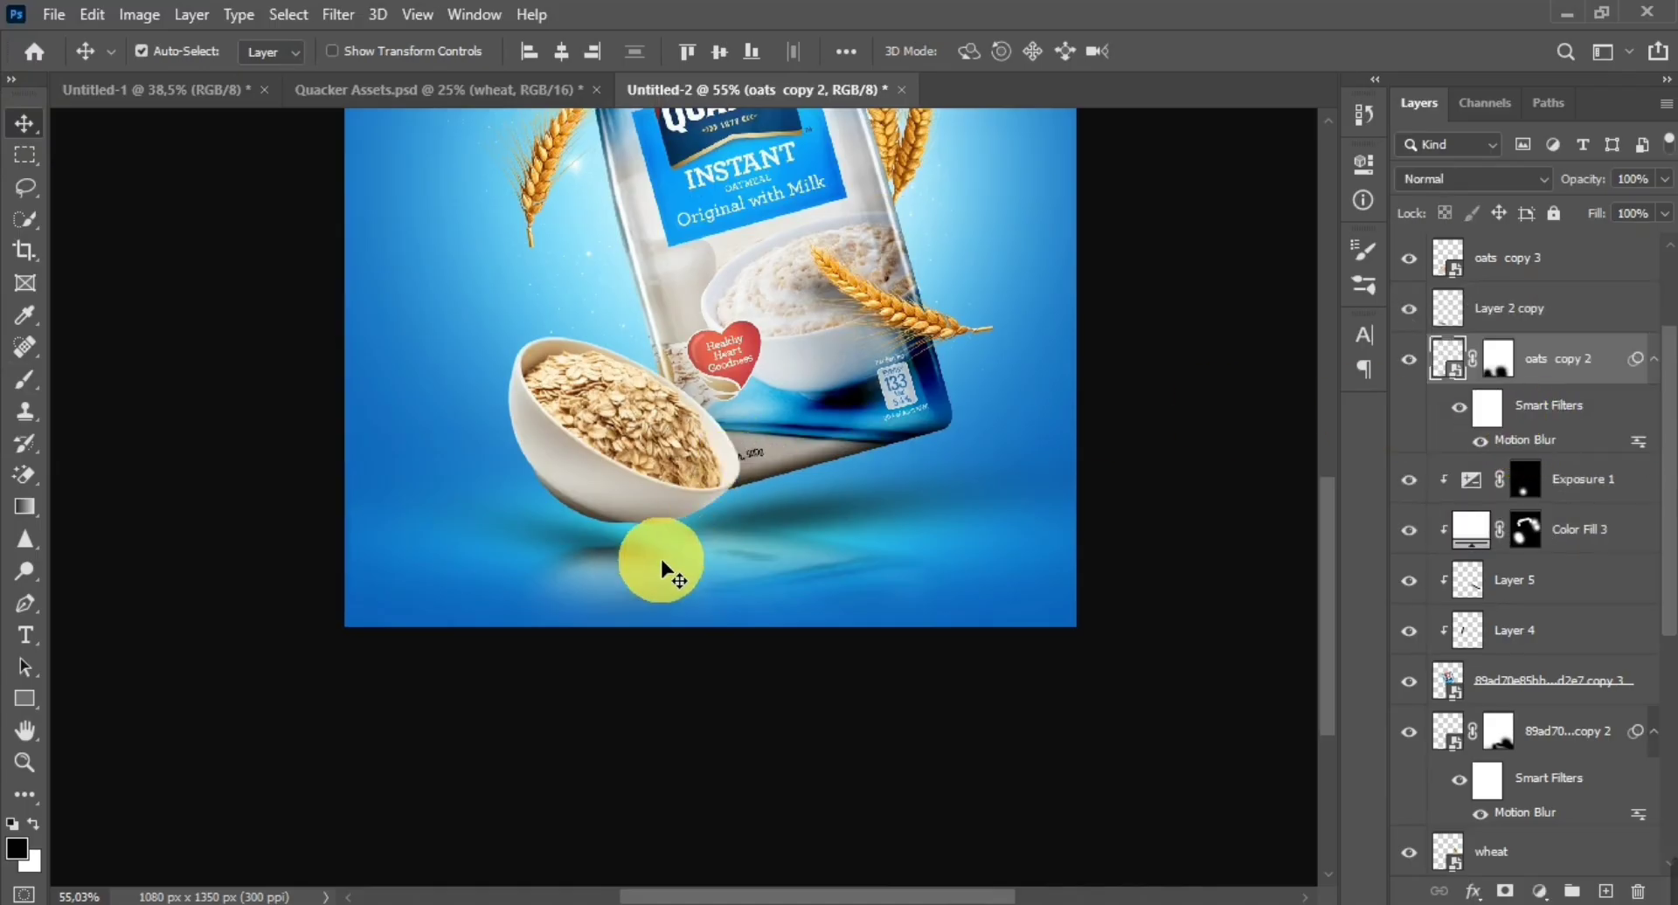
scroll(690, 568, down, 2)
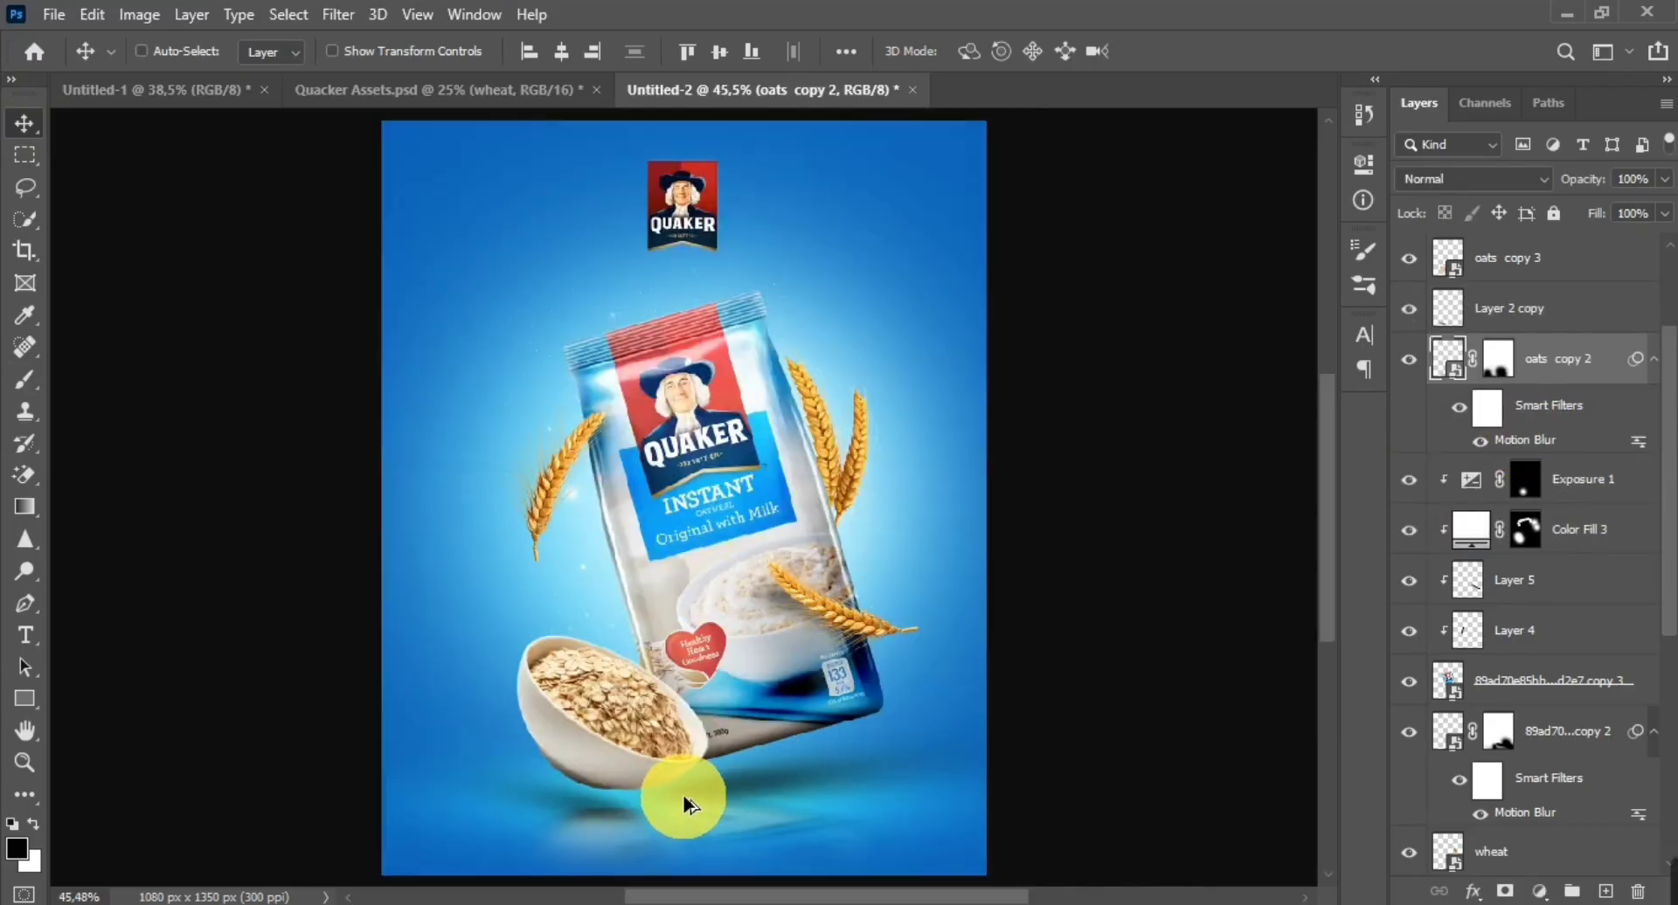
scroll(712, 768, up, 1)
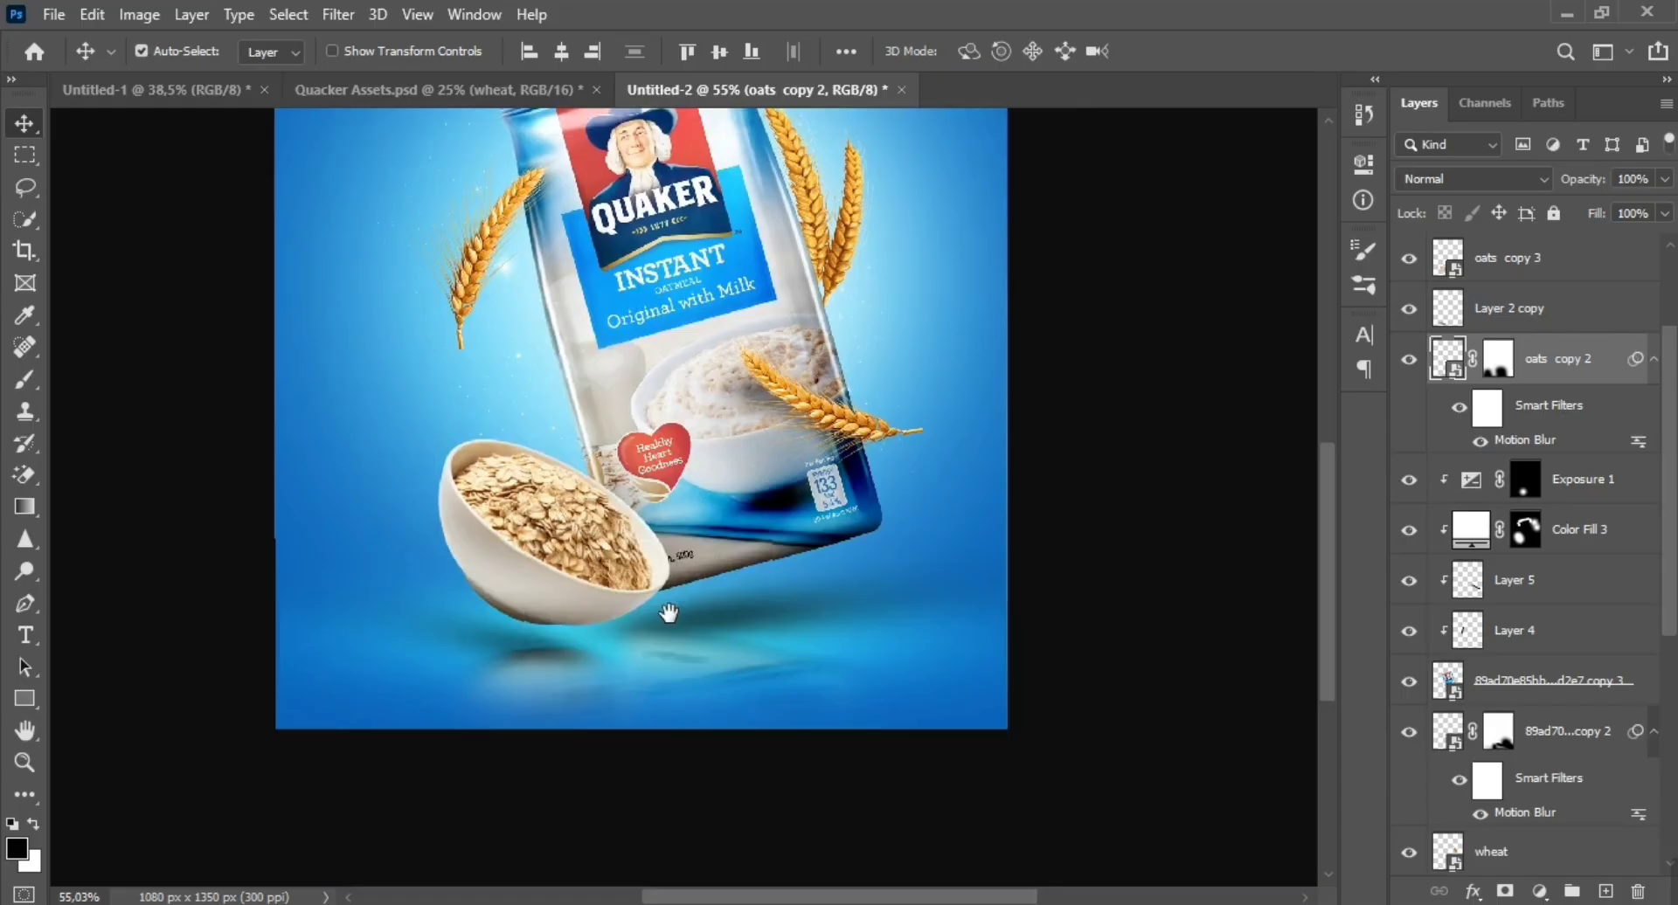
Step: Try placing the package reflection layer directly beneath Layer 2, and undo the reordering
ctrl+click(723, 671)
scroll(1618, 753, down, 7)
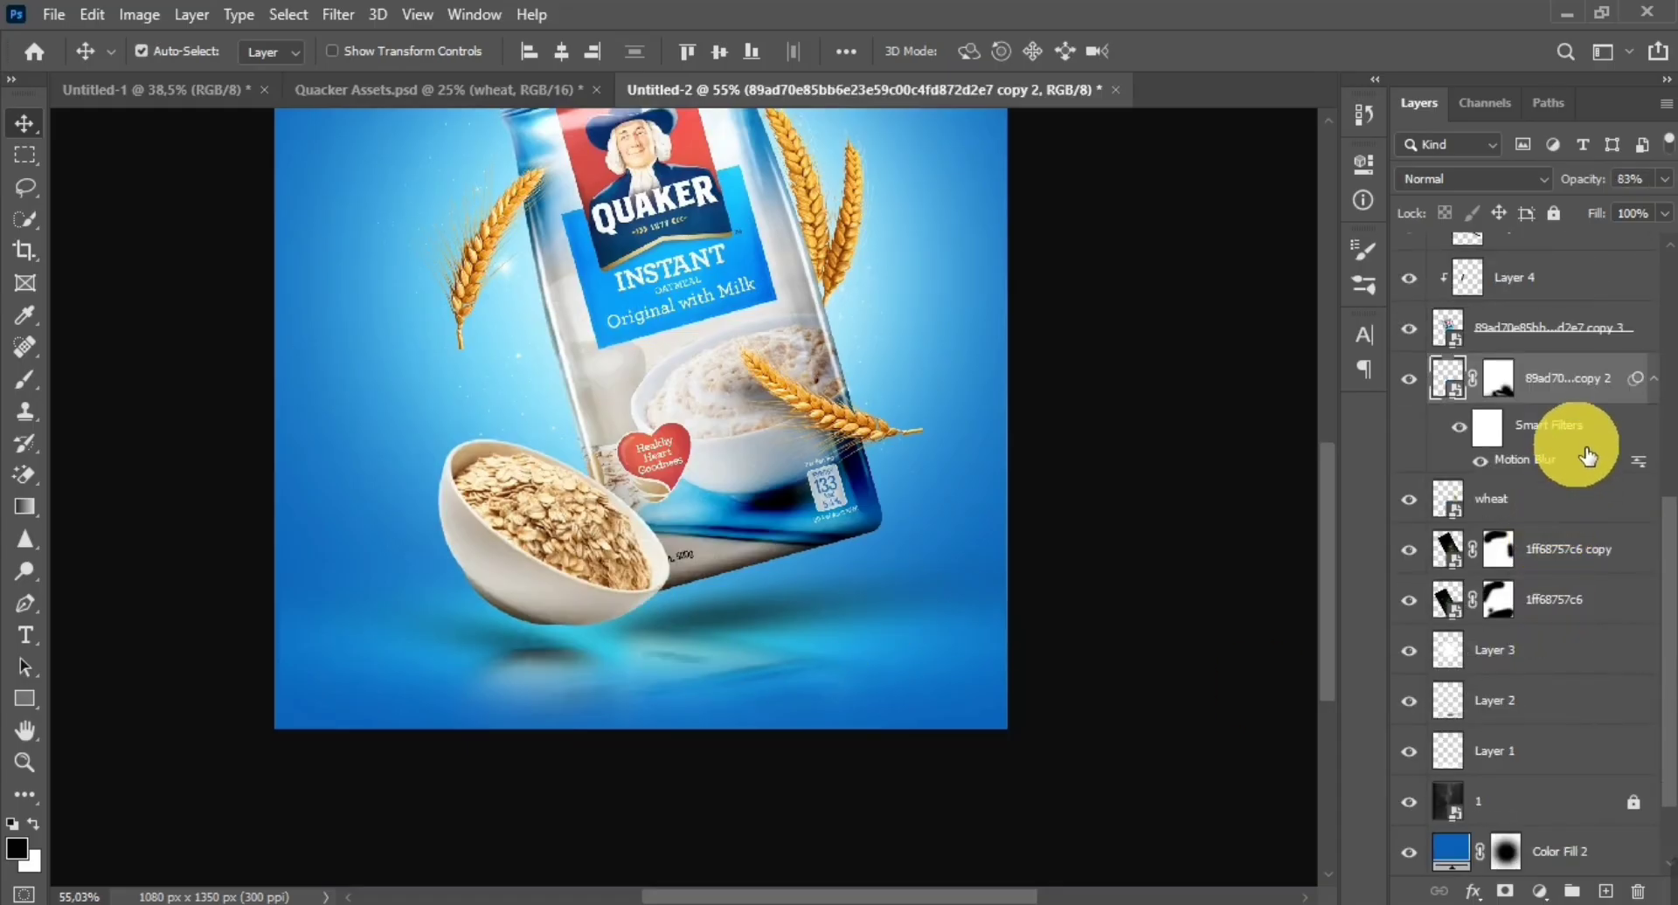
drag(1571, 393, 1525, 725)
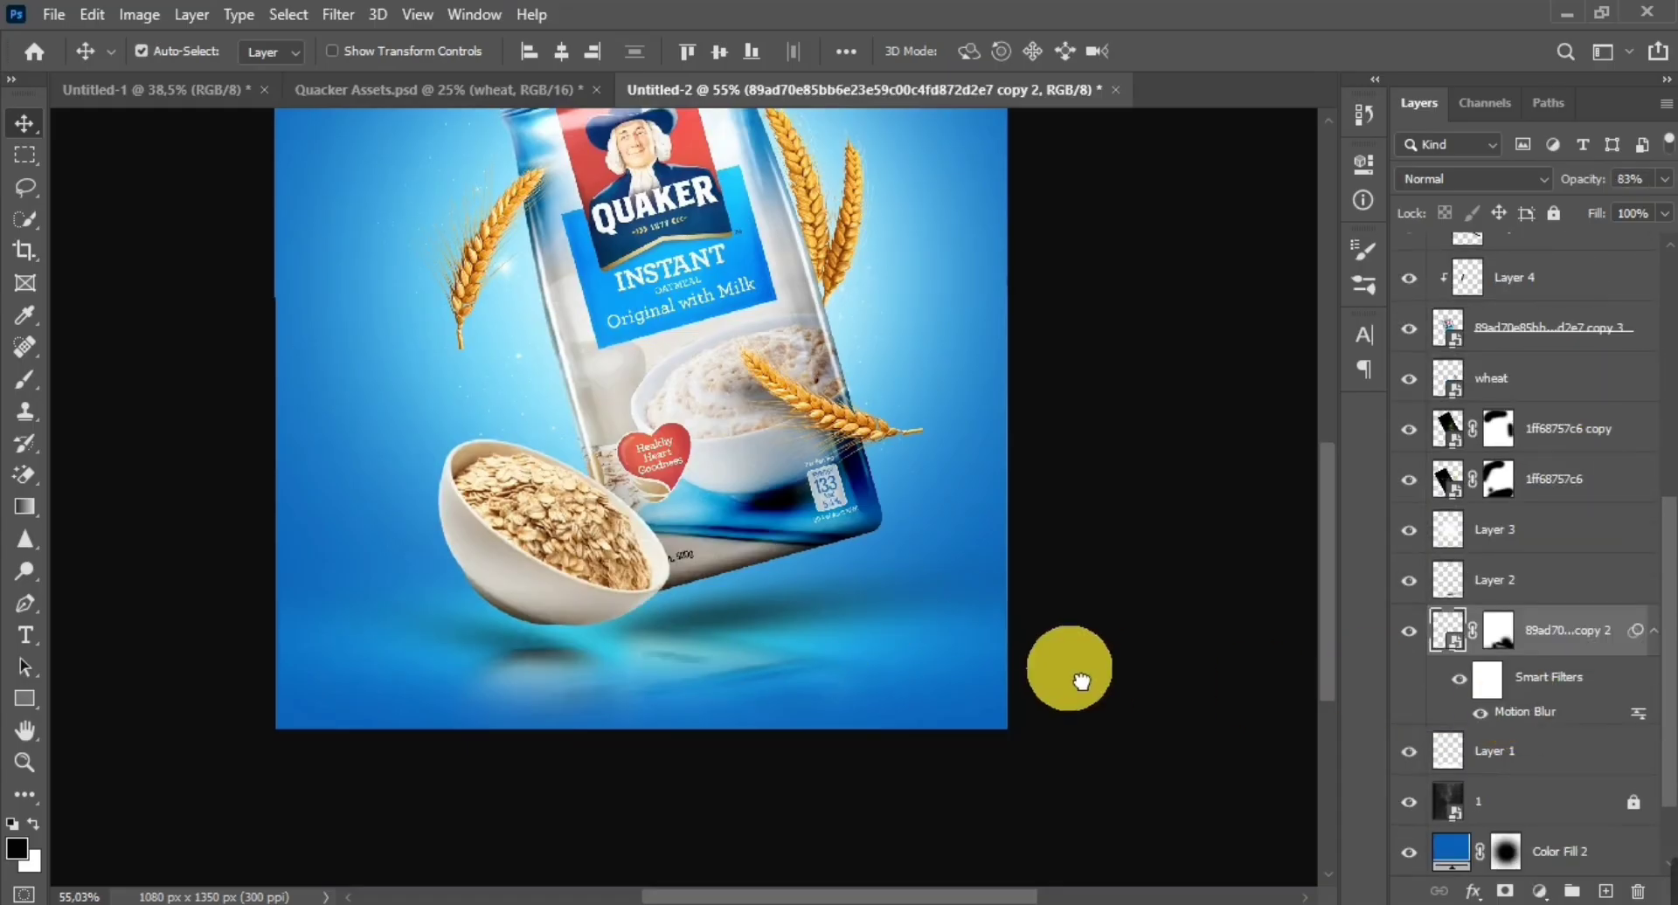
scroll(806, 669, down, 5)
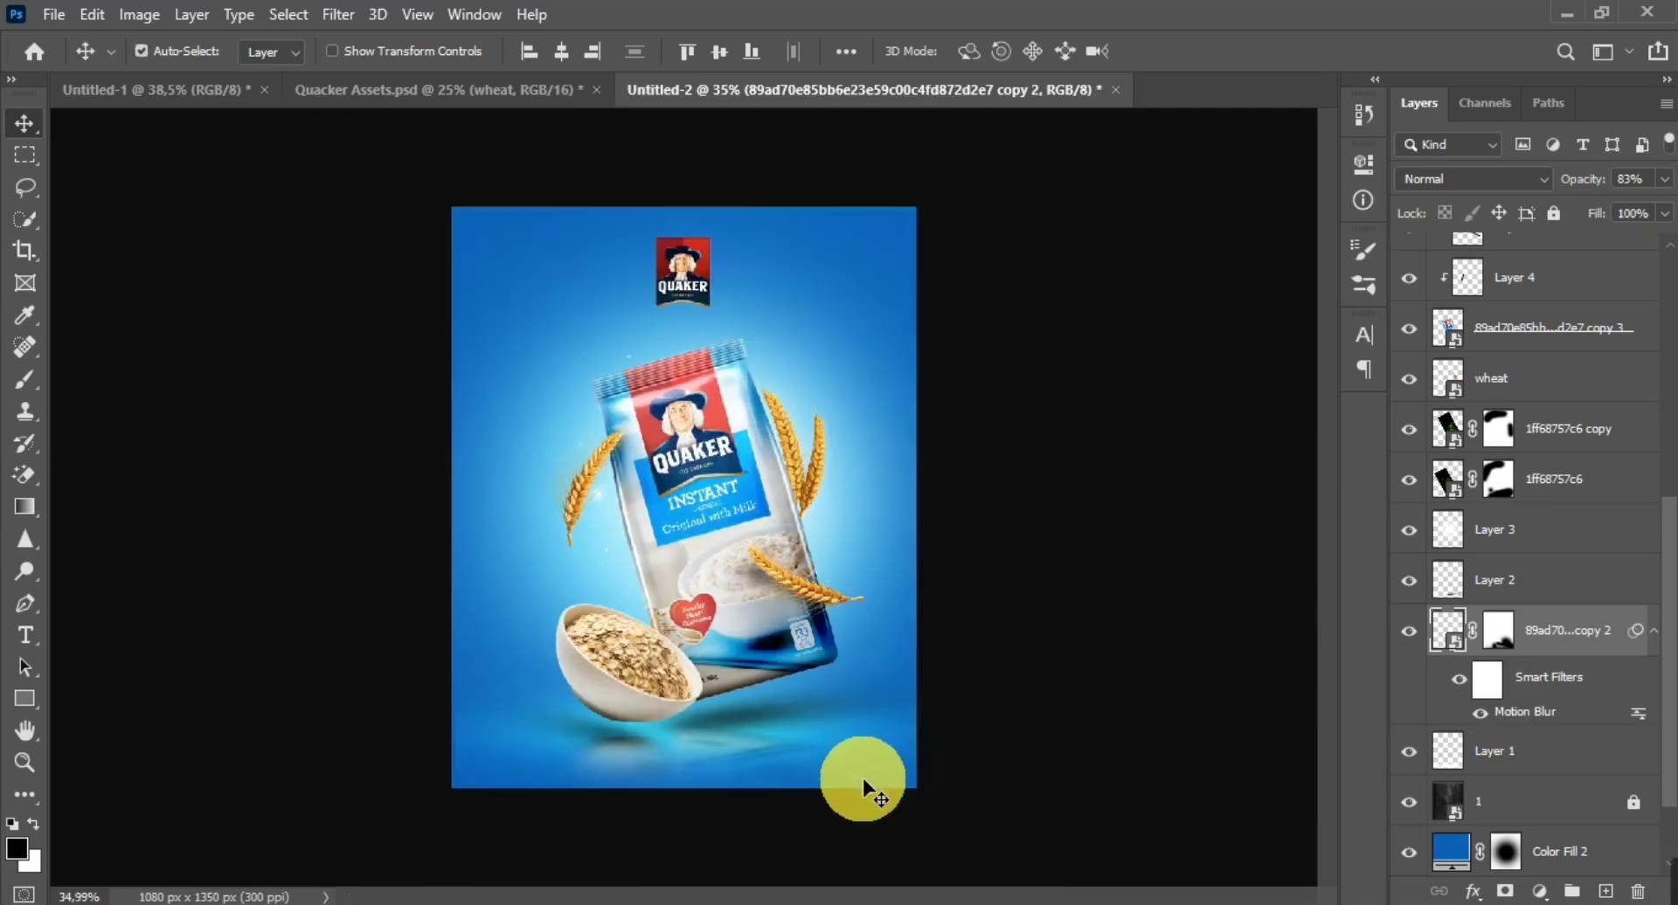
key(ctrl+z)
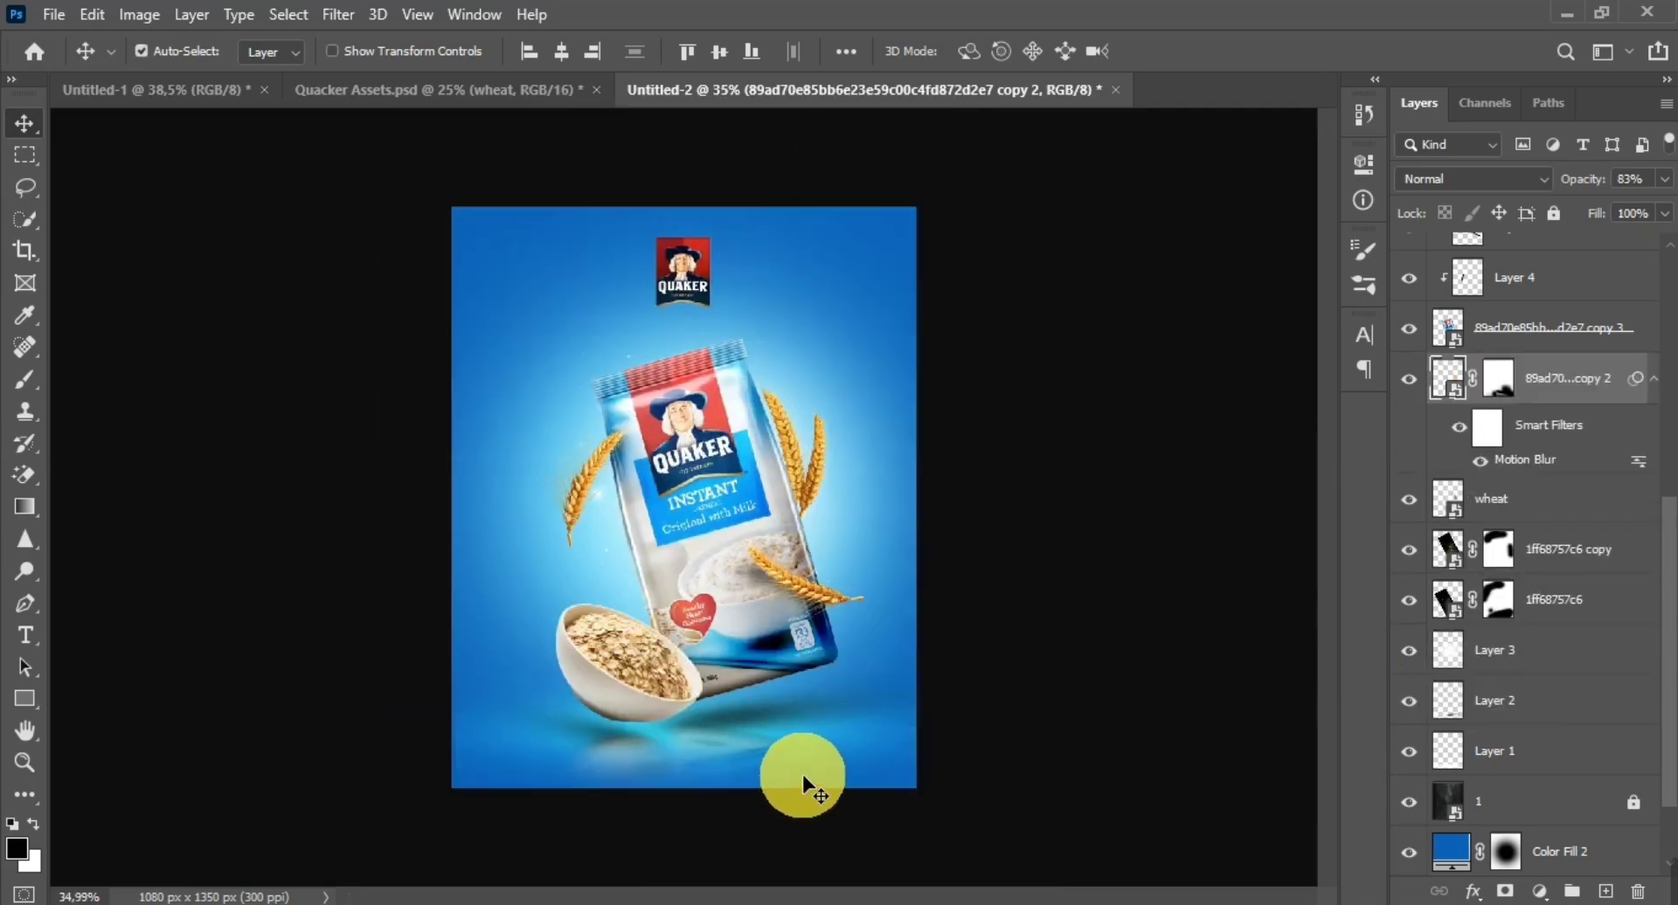
scroll(706, 718, up, 3)
click(625, 843)
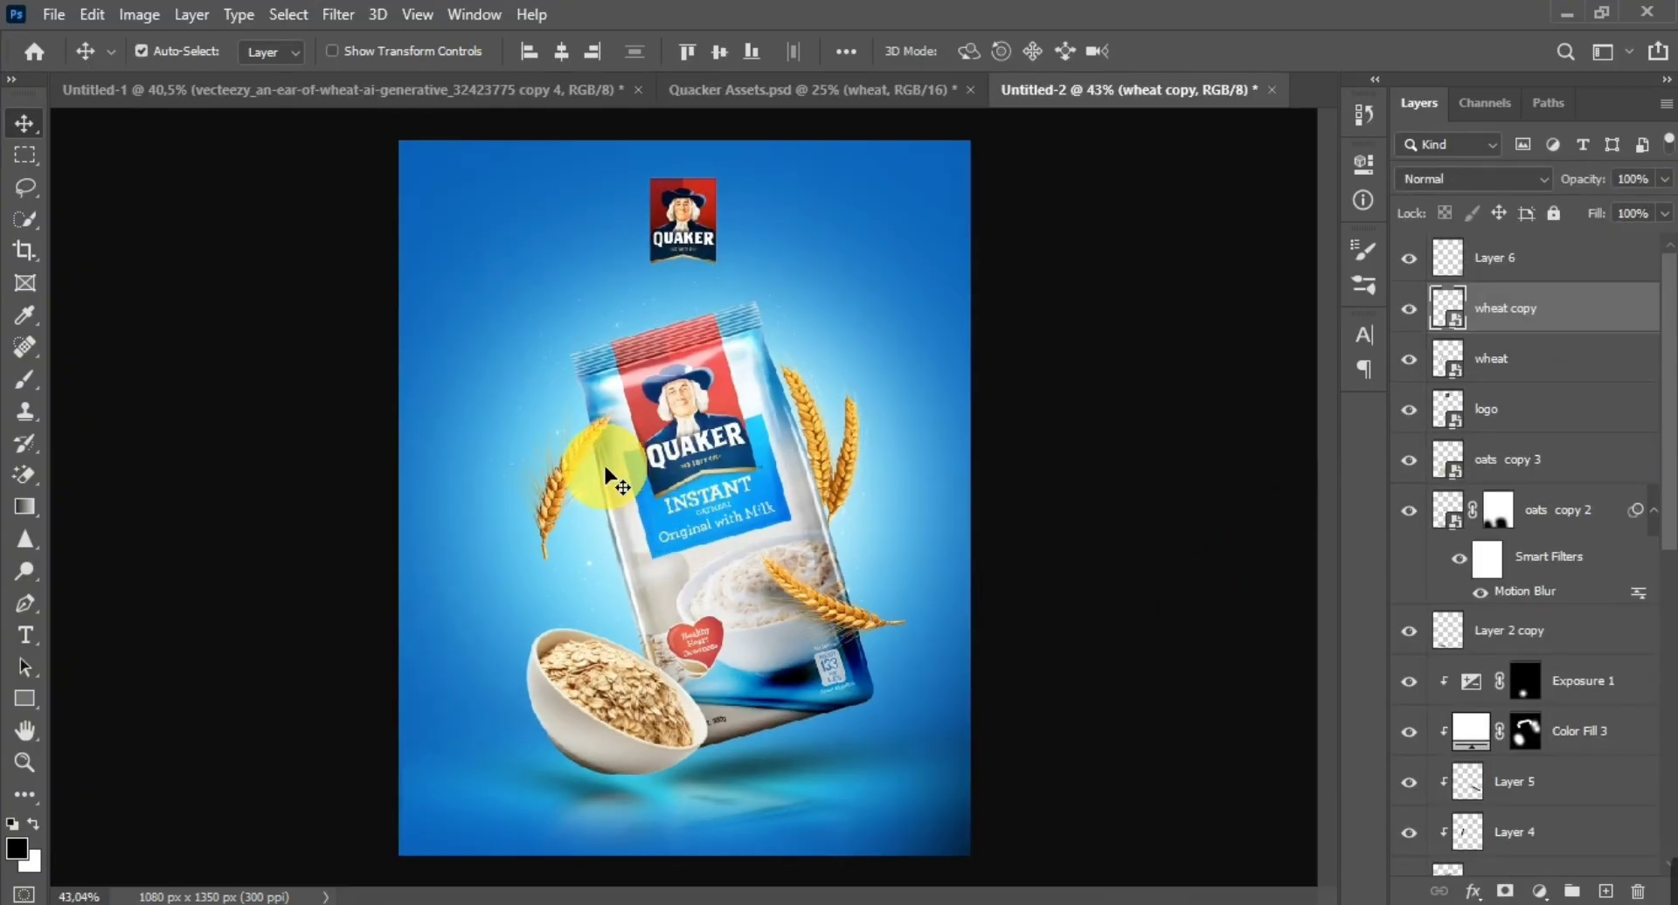
Step: Duplicate the wheat ear left of the package, scale the copy to 9.65%, rotate it to -73.84° and place it in the poster's lower-left corner
click(567, 477)
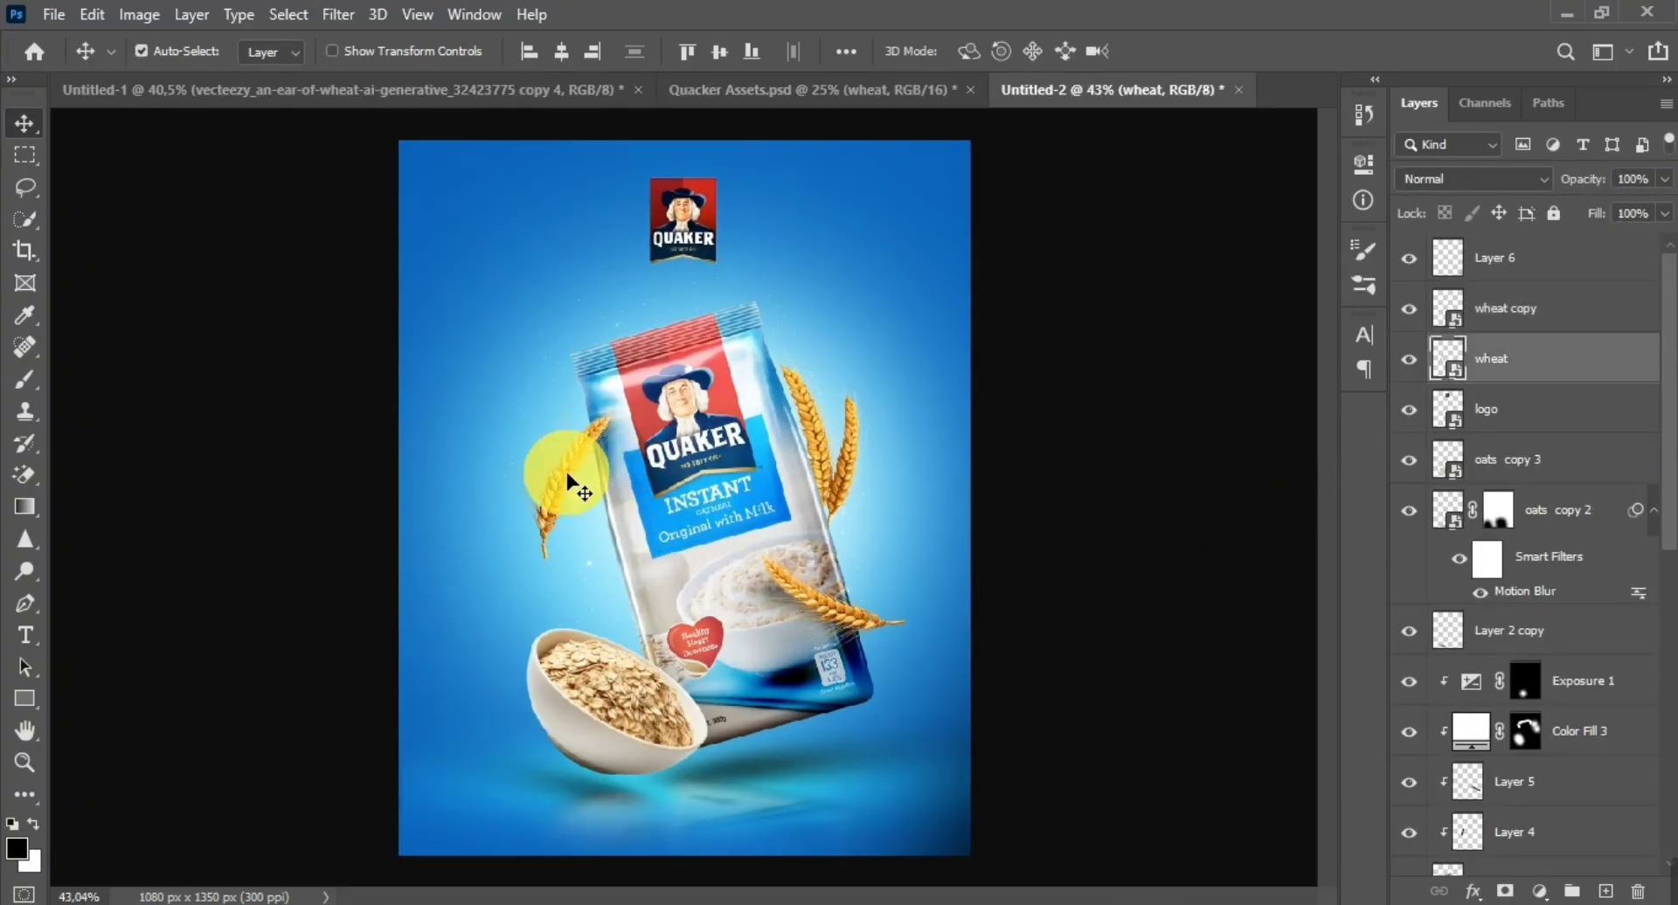
key(ctrl+j)
drag(577, 472, 467, 725)
key(ctrl+t)
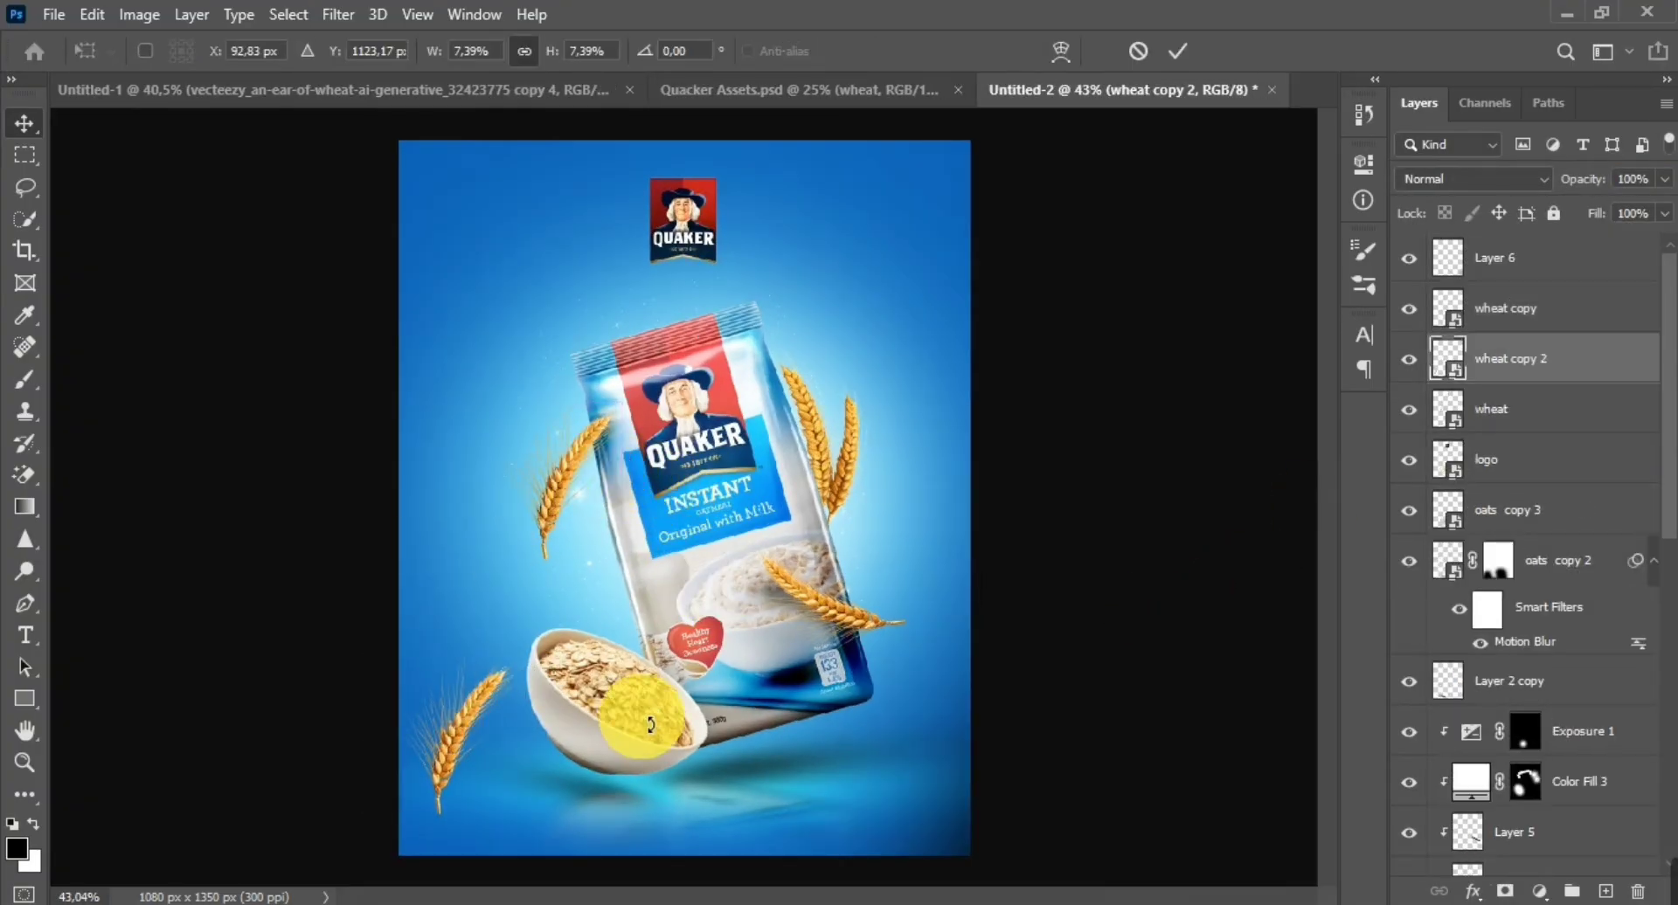
drag(641, 709, 454, 502)
drag(474, 728, 448, 831)
drag(442, 765, 457, 817)
key(Return)
Step: Apply a Motion Blur with a 49° angle and 16-pixel distance to the lower-left wheat ear
click(345, 14)
mouse_move(422, 290)
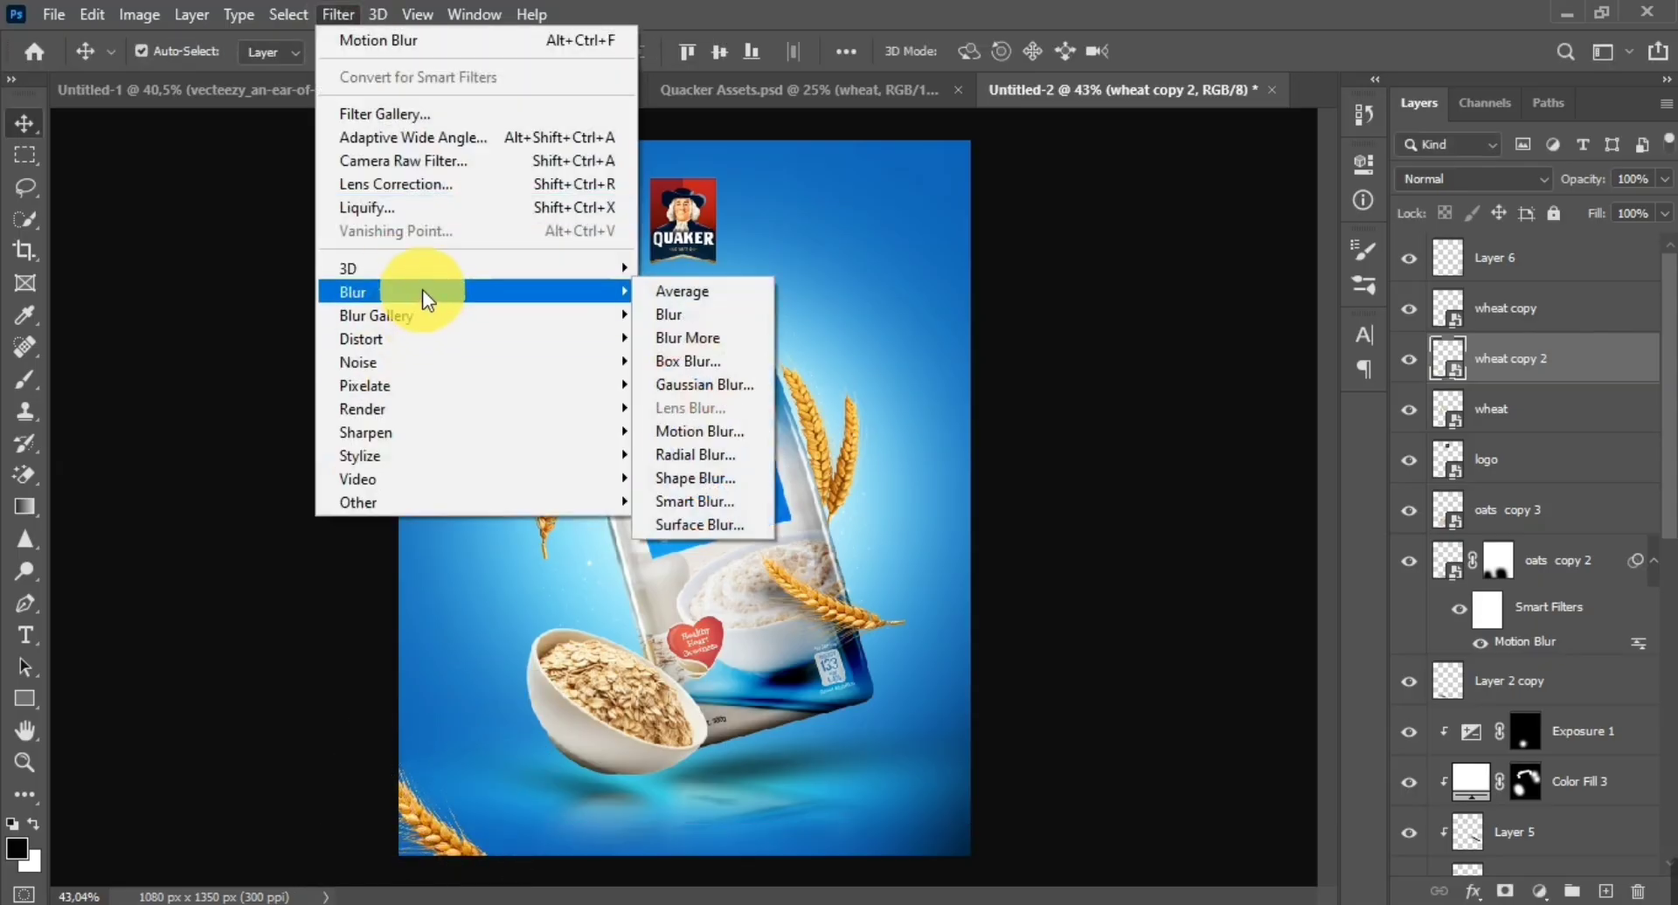
click(741, 435)
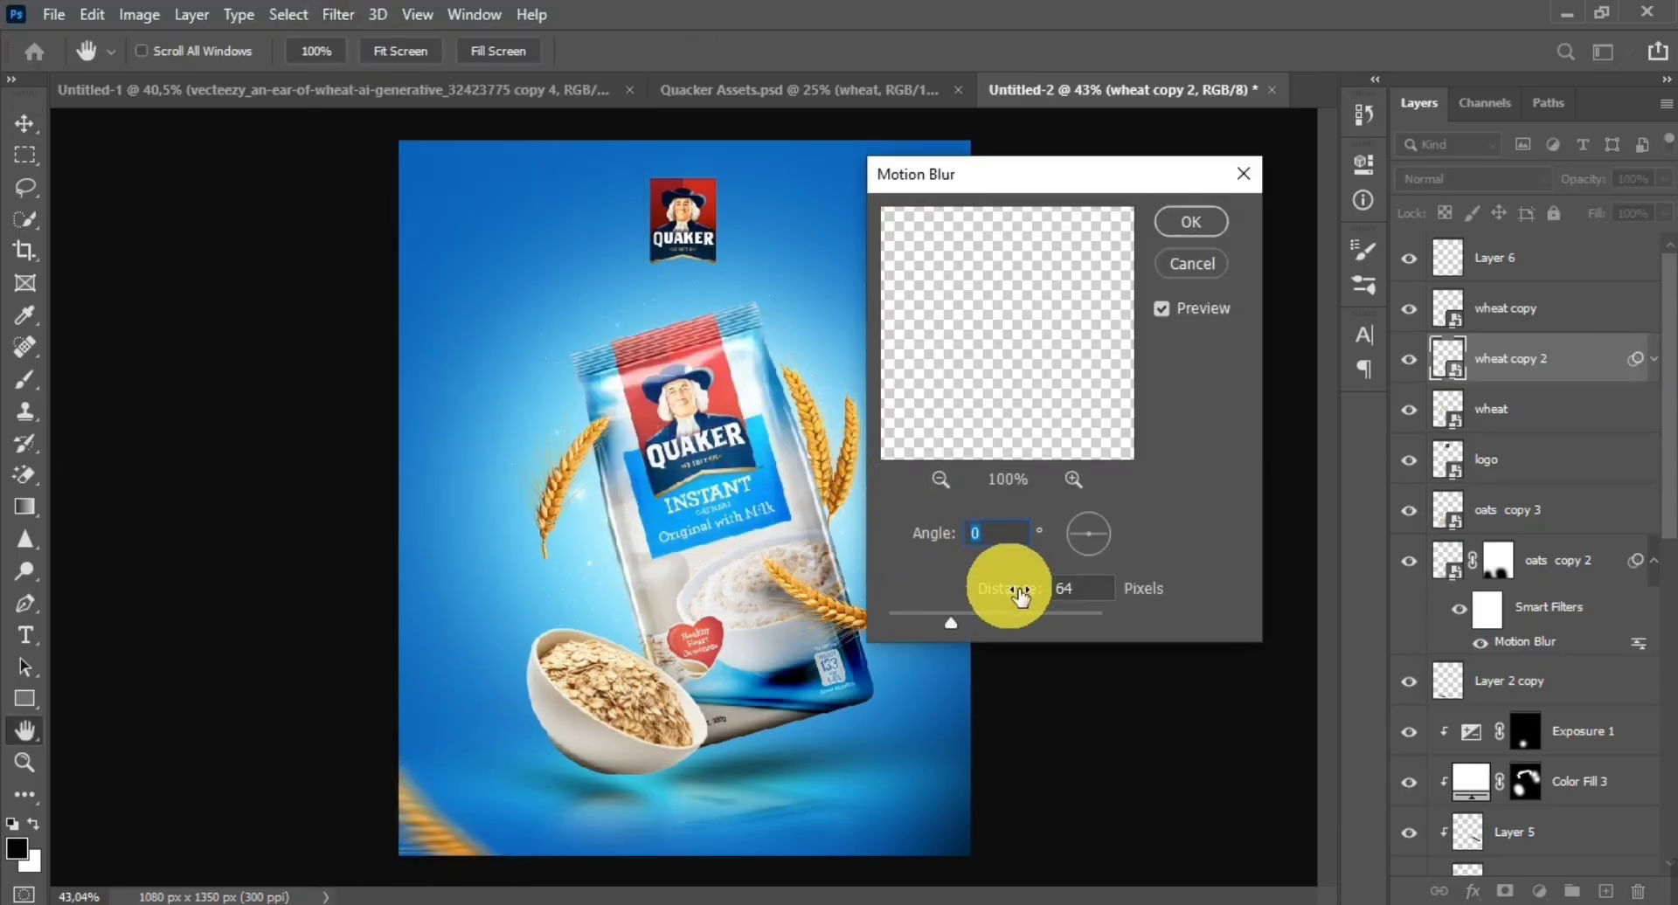
drag(1094, 549, 1105, 543)
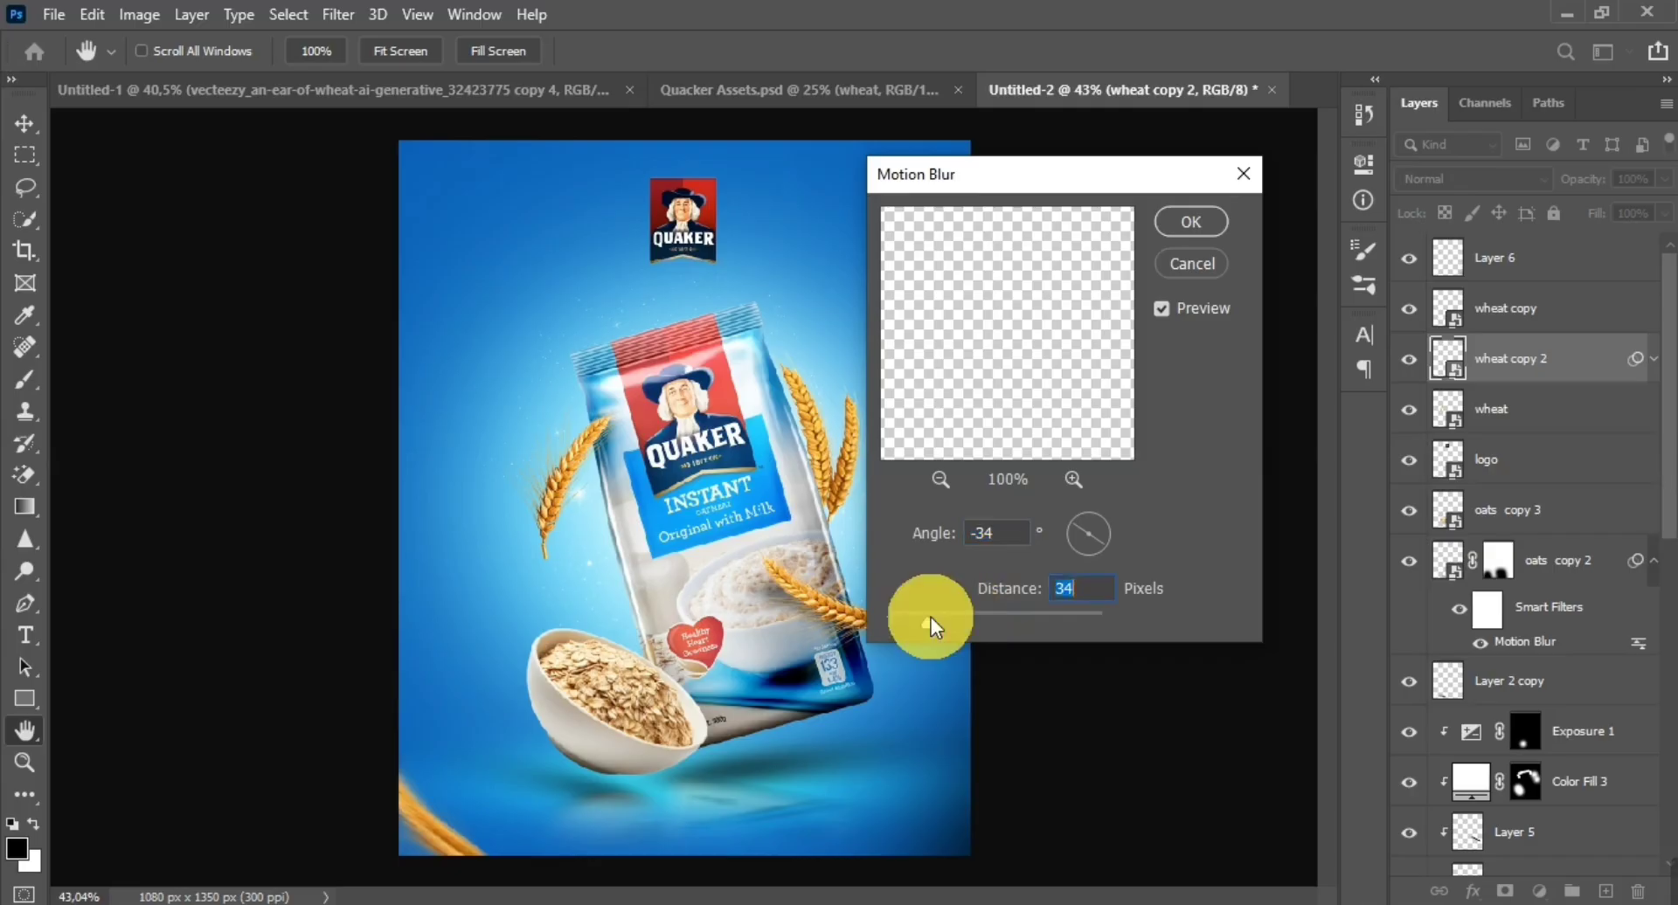
click(1094, 527)
drag(925, 622, 905, 626)
key(Return)
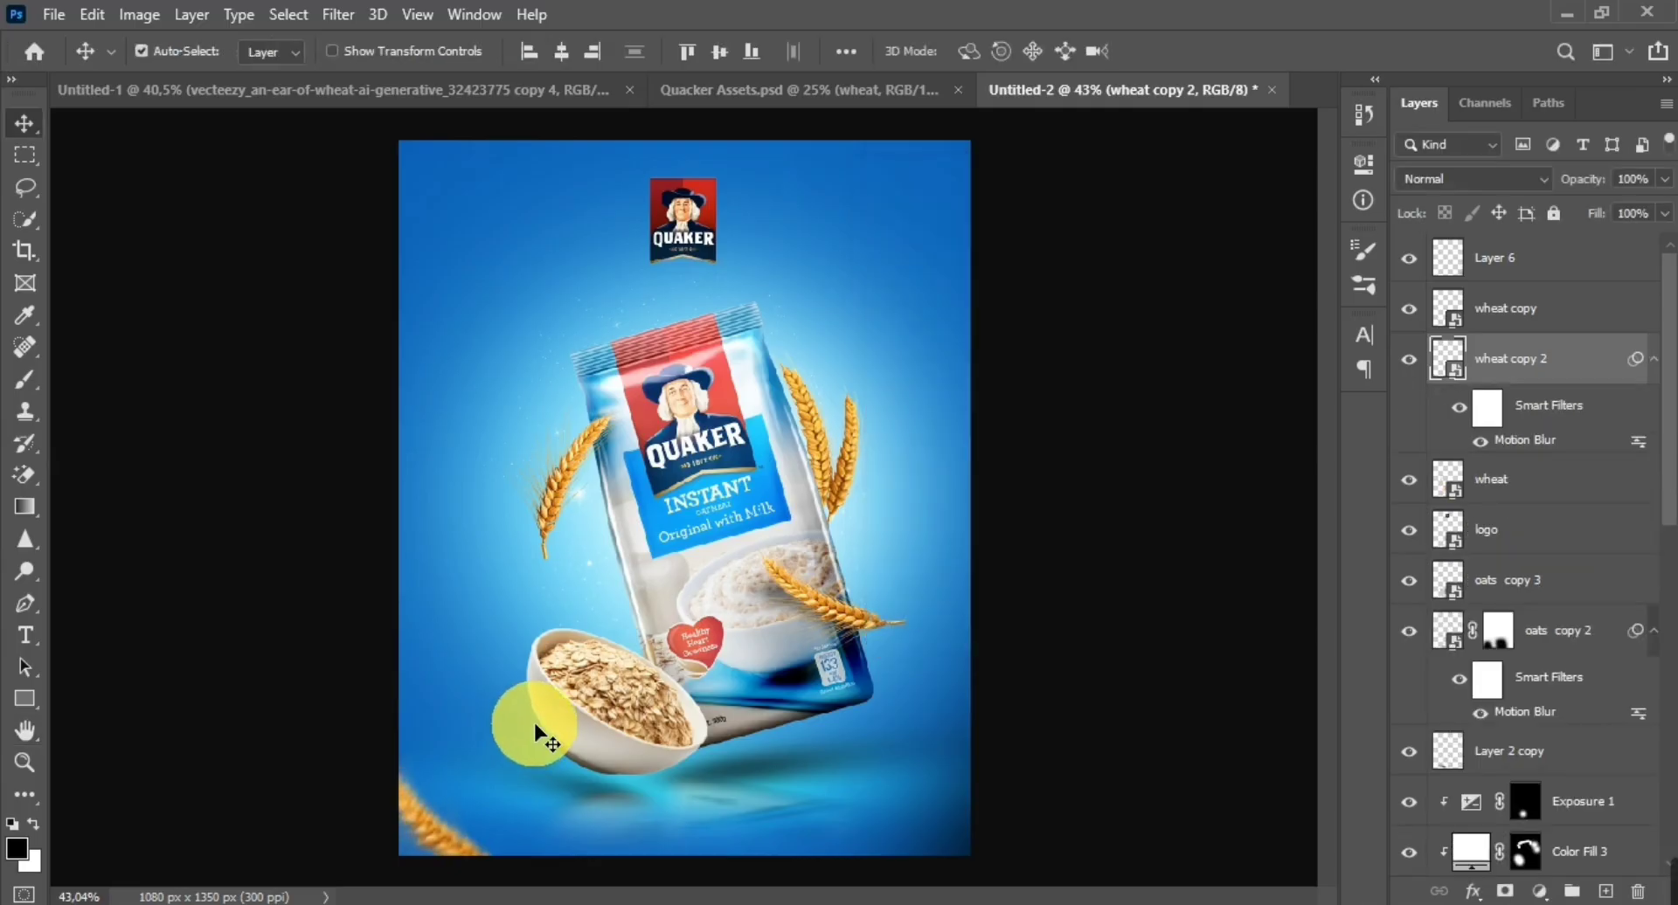
Step: Copy the blurred wheat ear to the poster's upper-right corner, enlarge it to 13.66% and rotate it to about 118°
drag(431, 823, 900, 208)
key(ctrl+t)
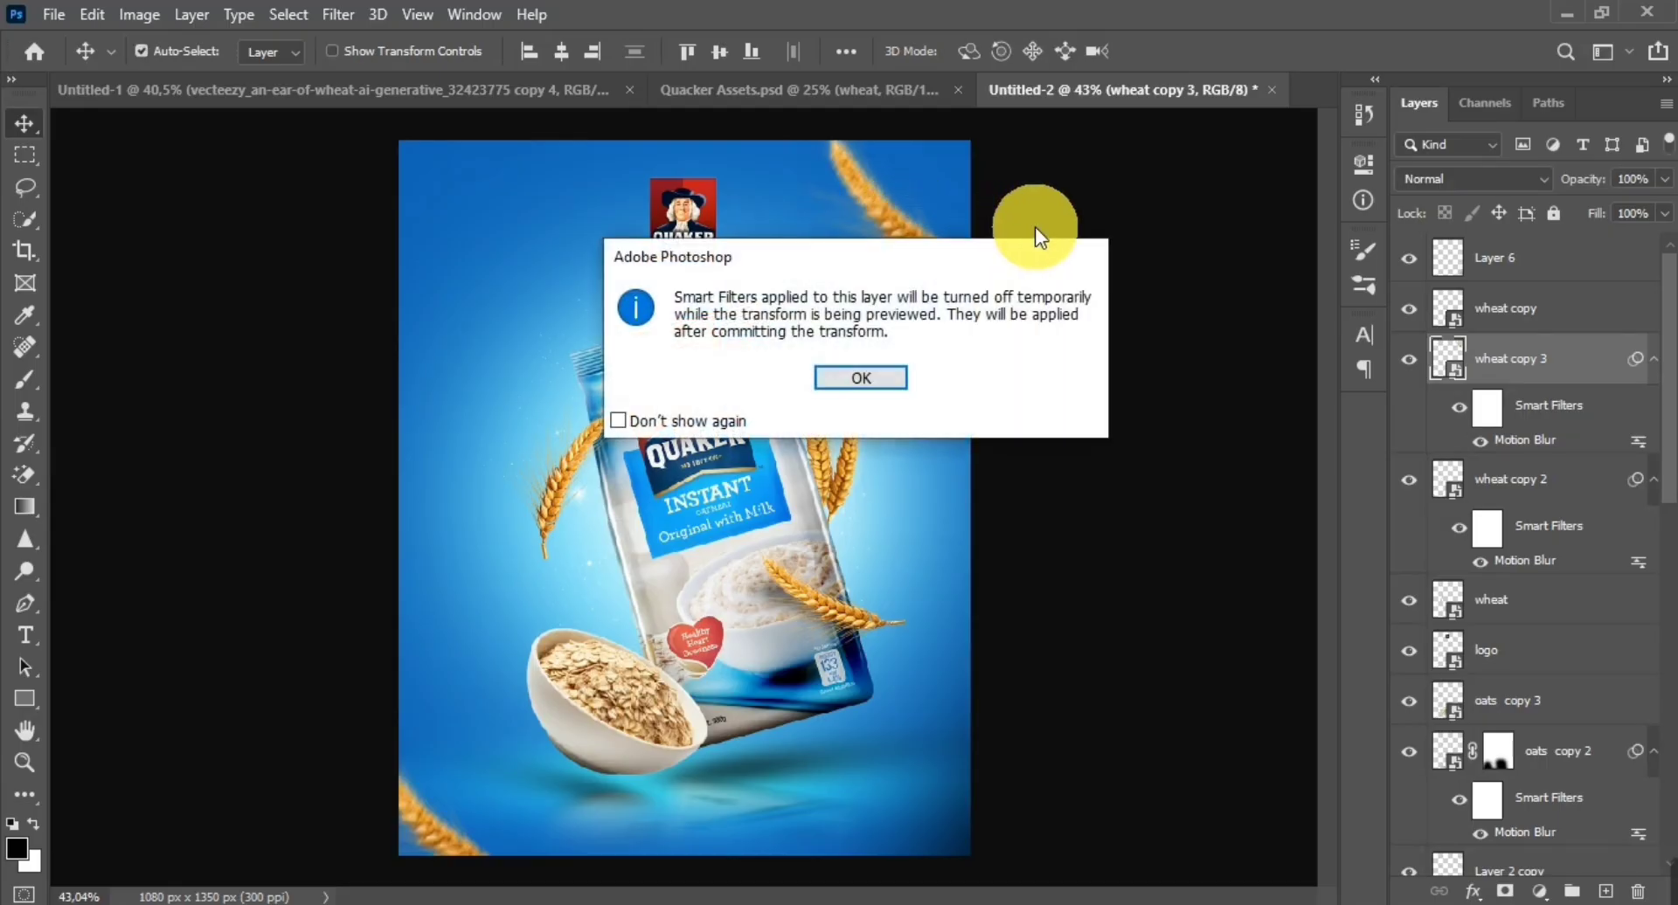
key(Return)
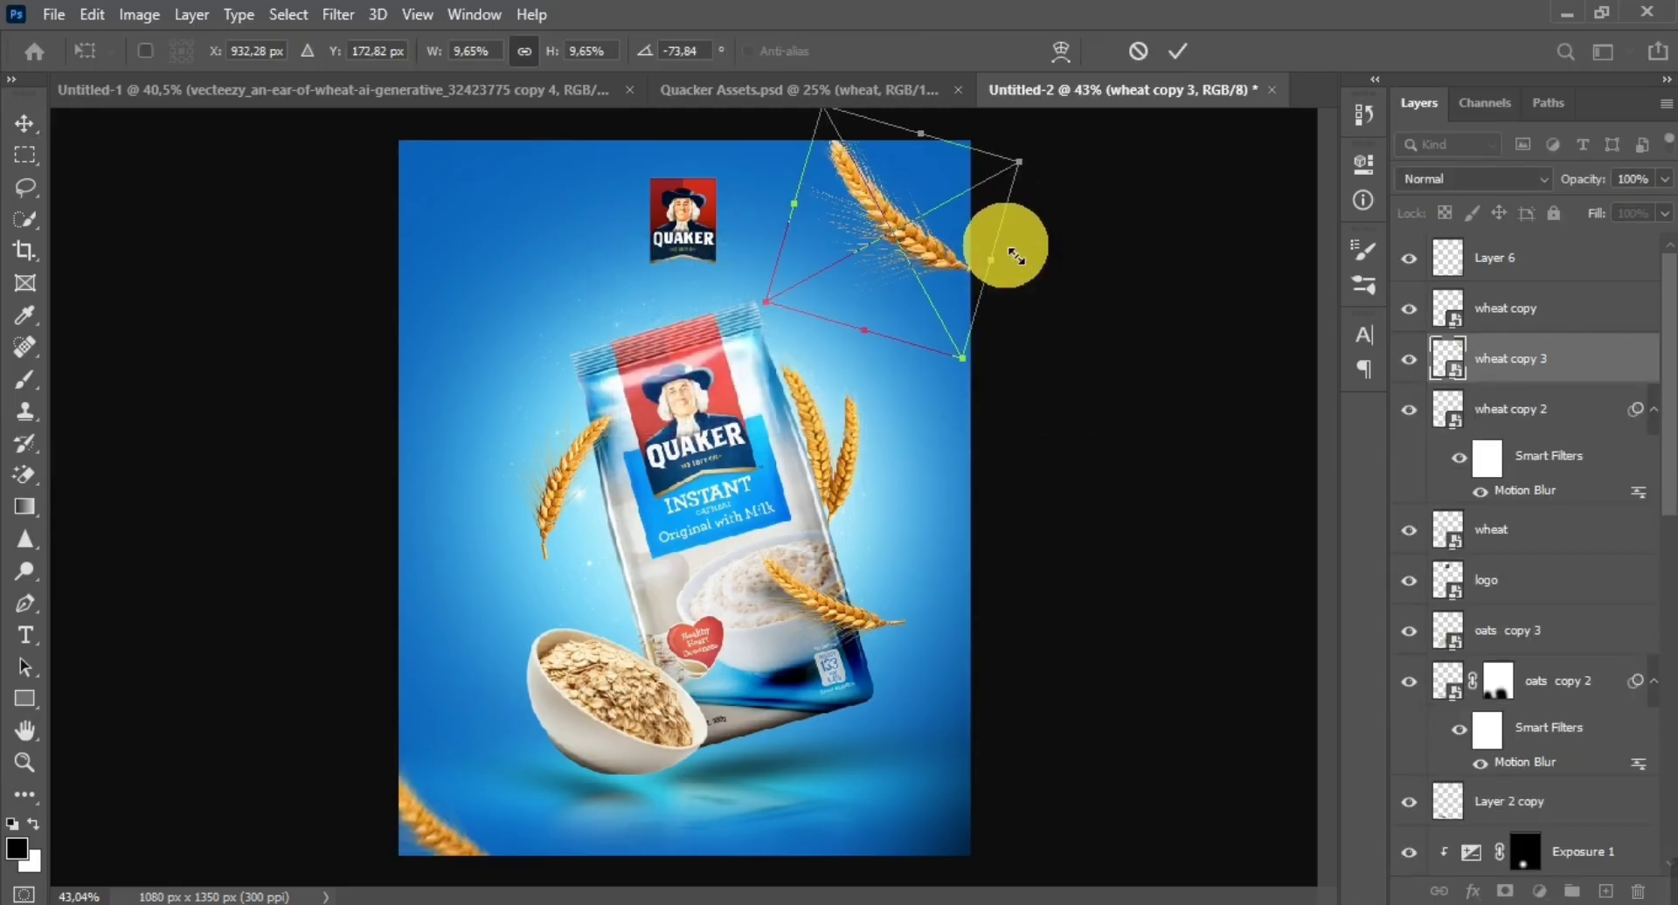
drag(1045, 249, 769, 363)
drag(957, 341, 954, 284)
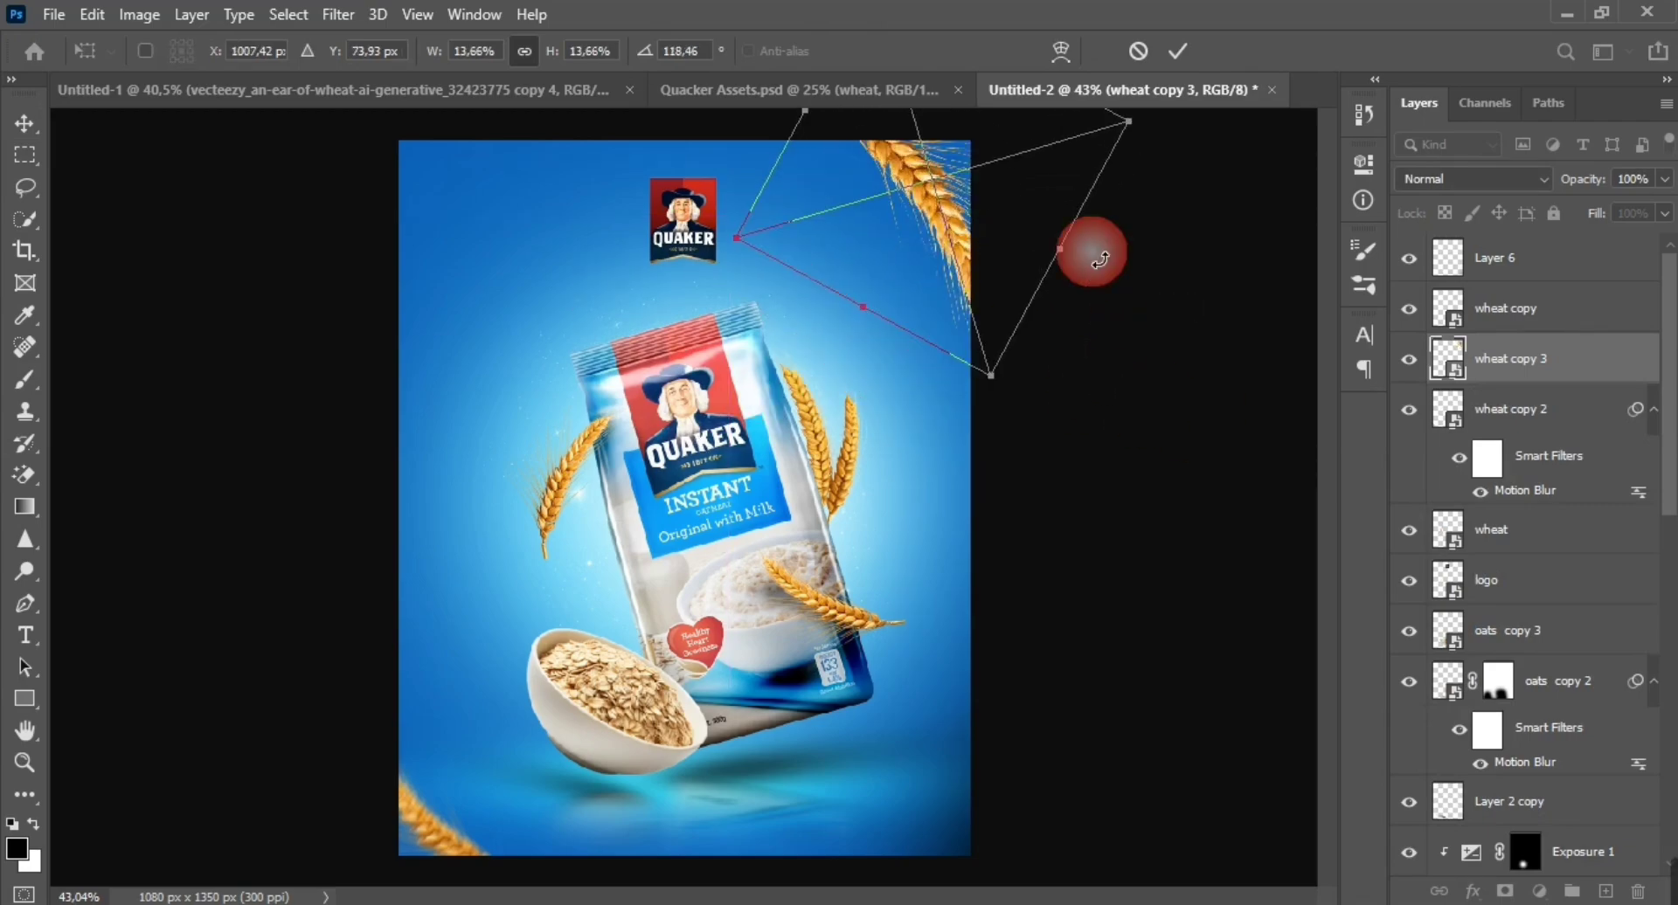
key(Return)
Step: Set the upper-right wheat ear's Motion Blur angle to -26° and increase its blur distance slightly
double_click(1530, 448)
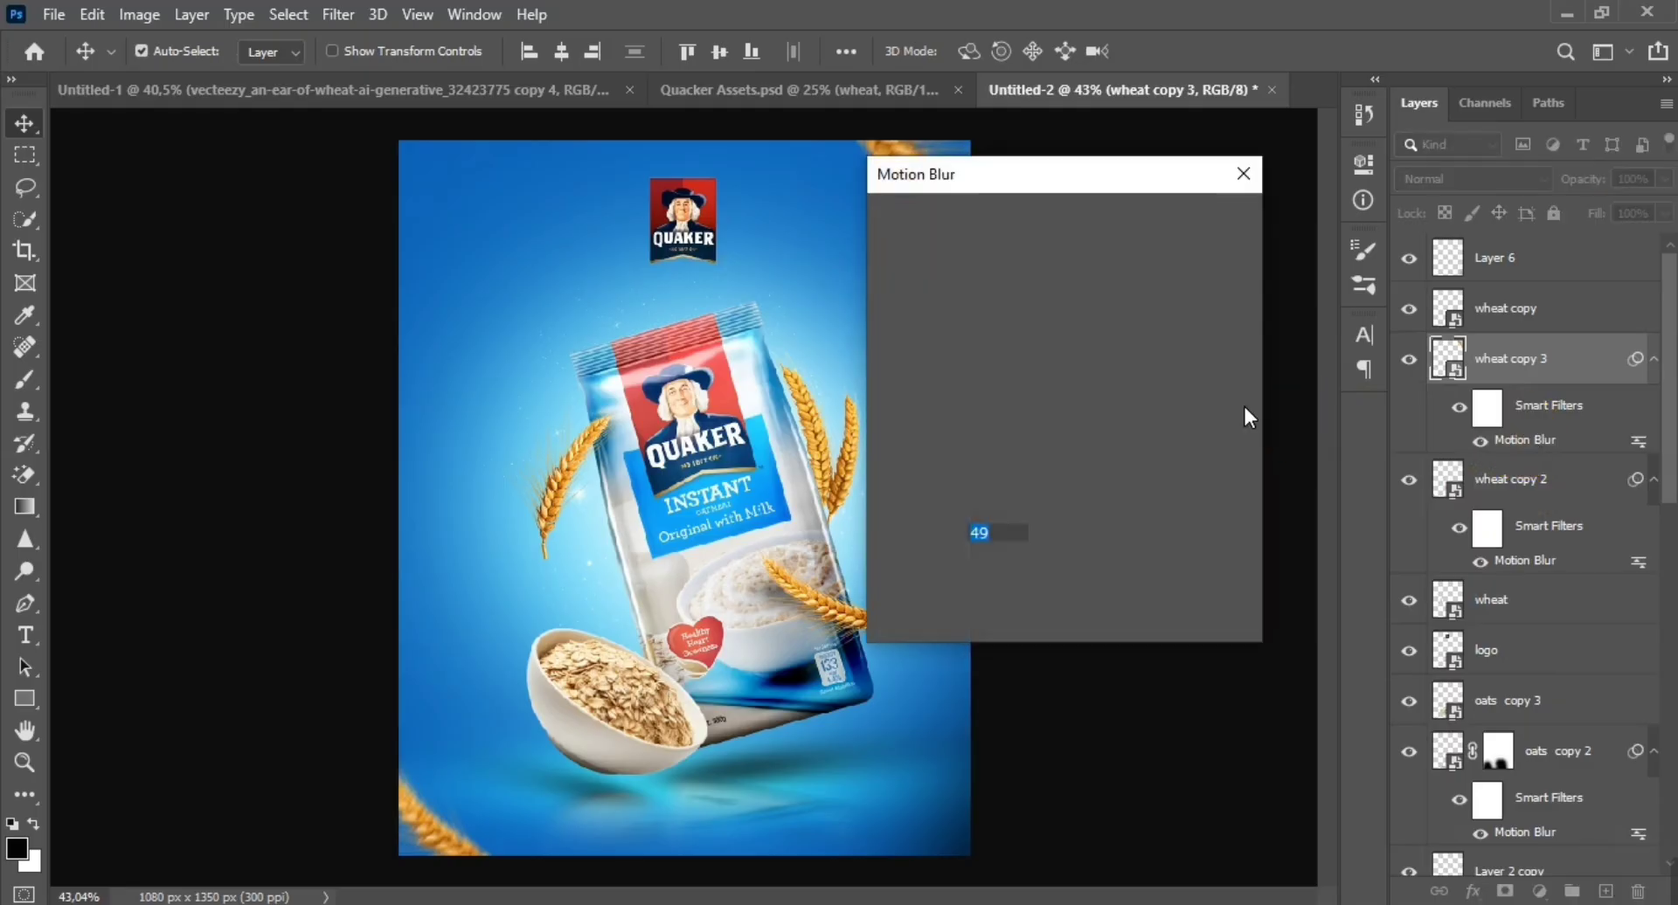
drag(1076, 178, 694, 241)
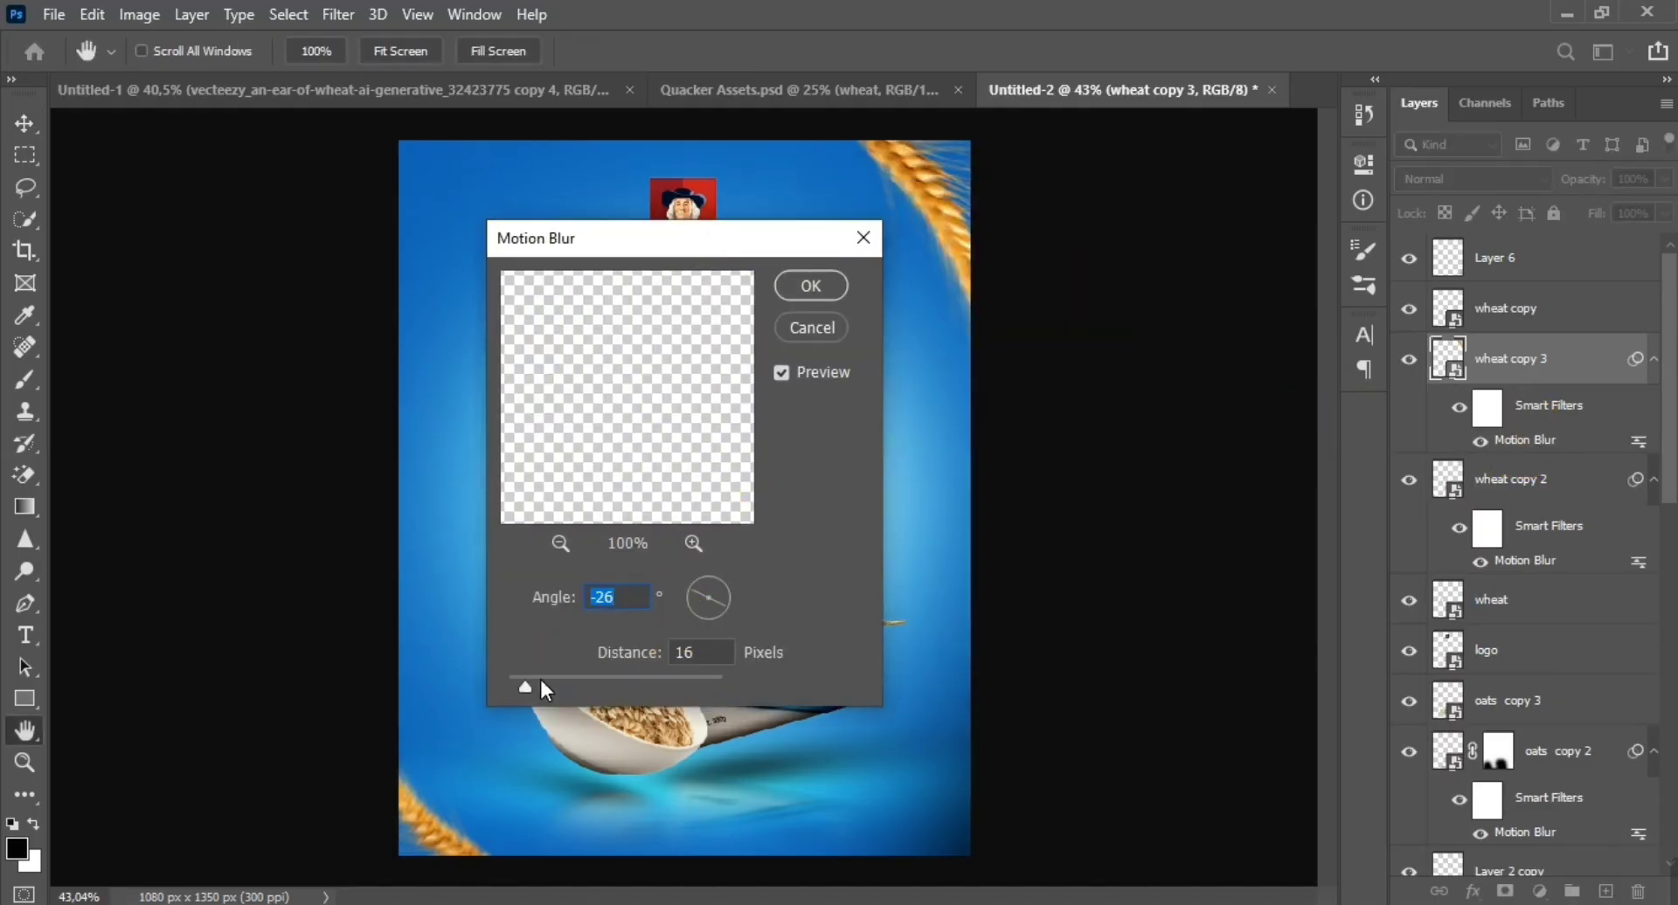
drag(538, 677, 541, 680)
key(Return)
Step: Add a Color Balance adjustment above Layer 6 with midtones at +27 red, -7 magenta and about +7 blue
click(1542, 286)
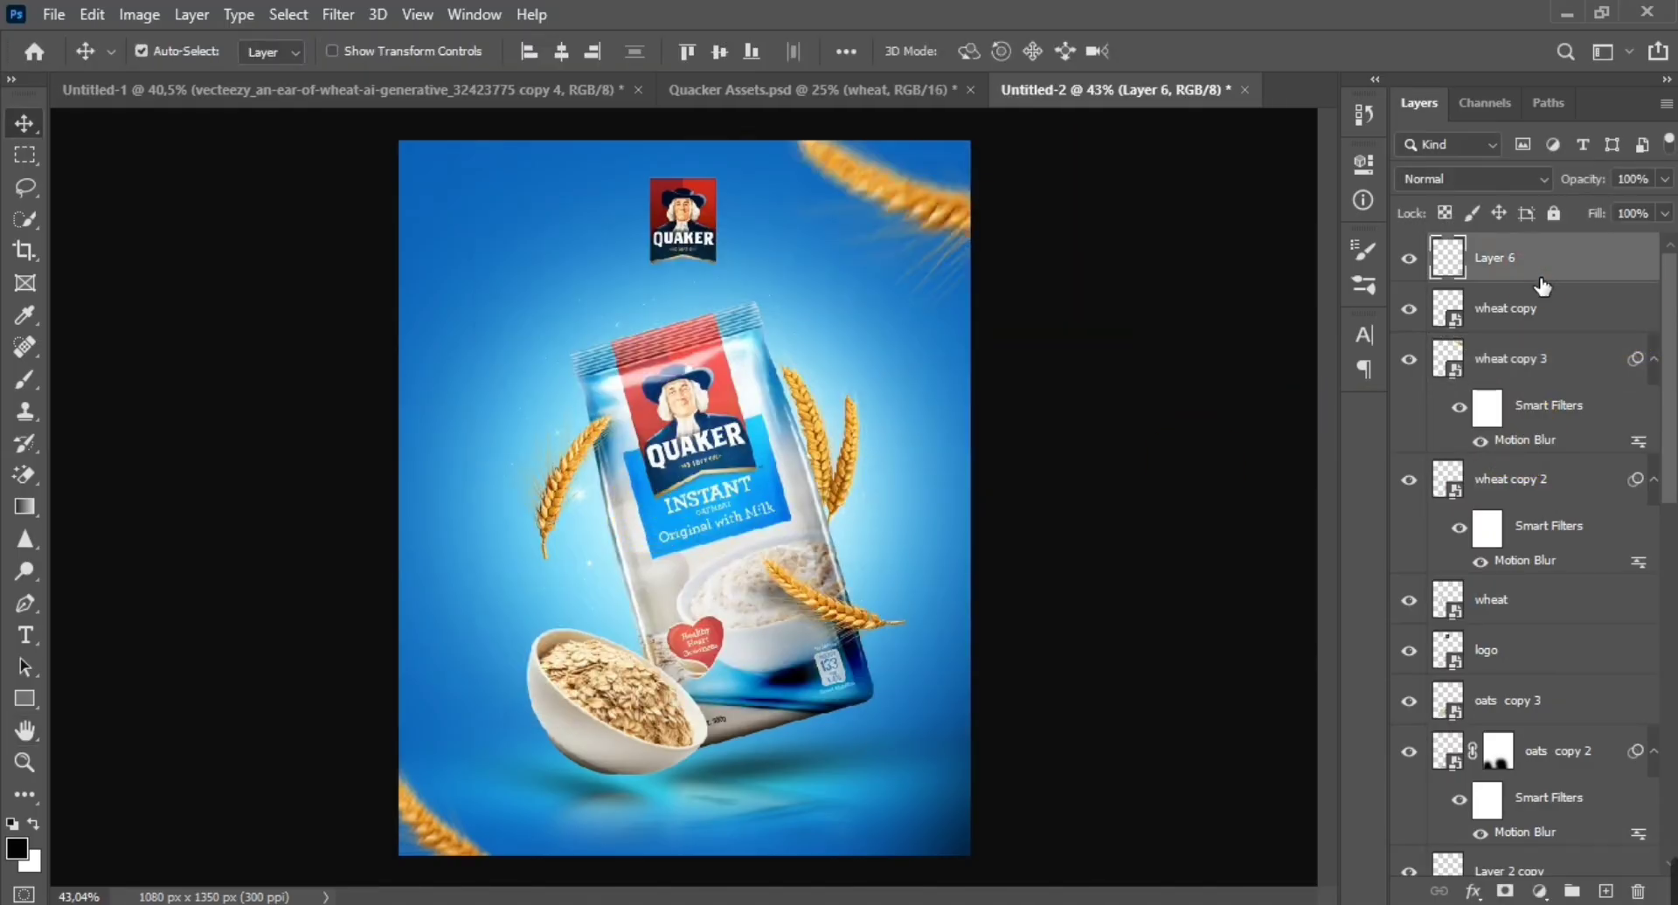
click(1540, 889)
click(1534, 673)
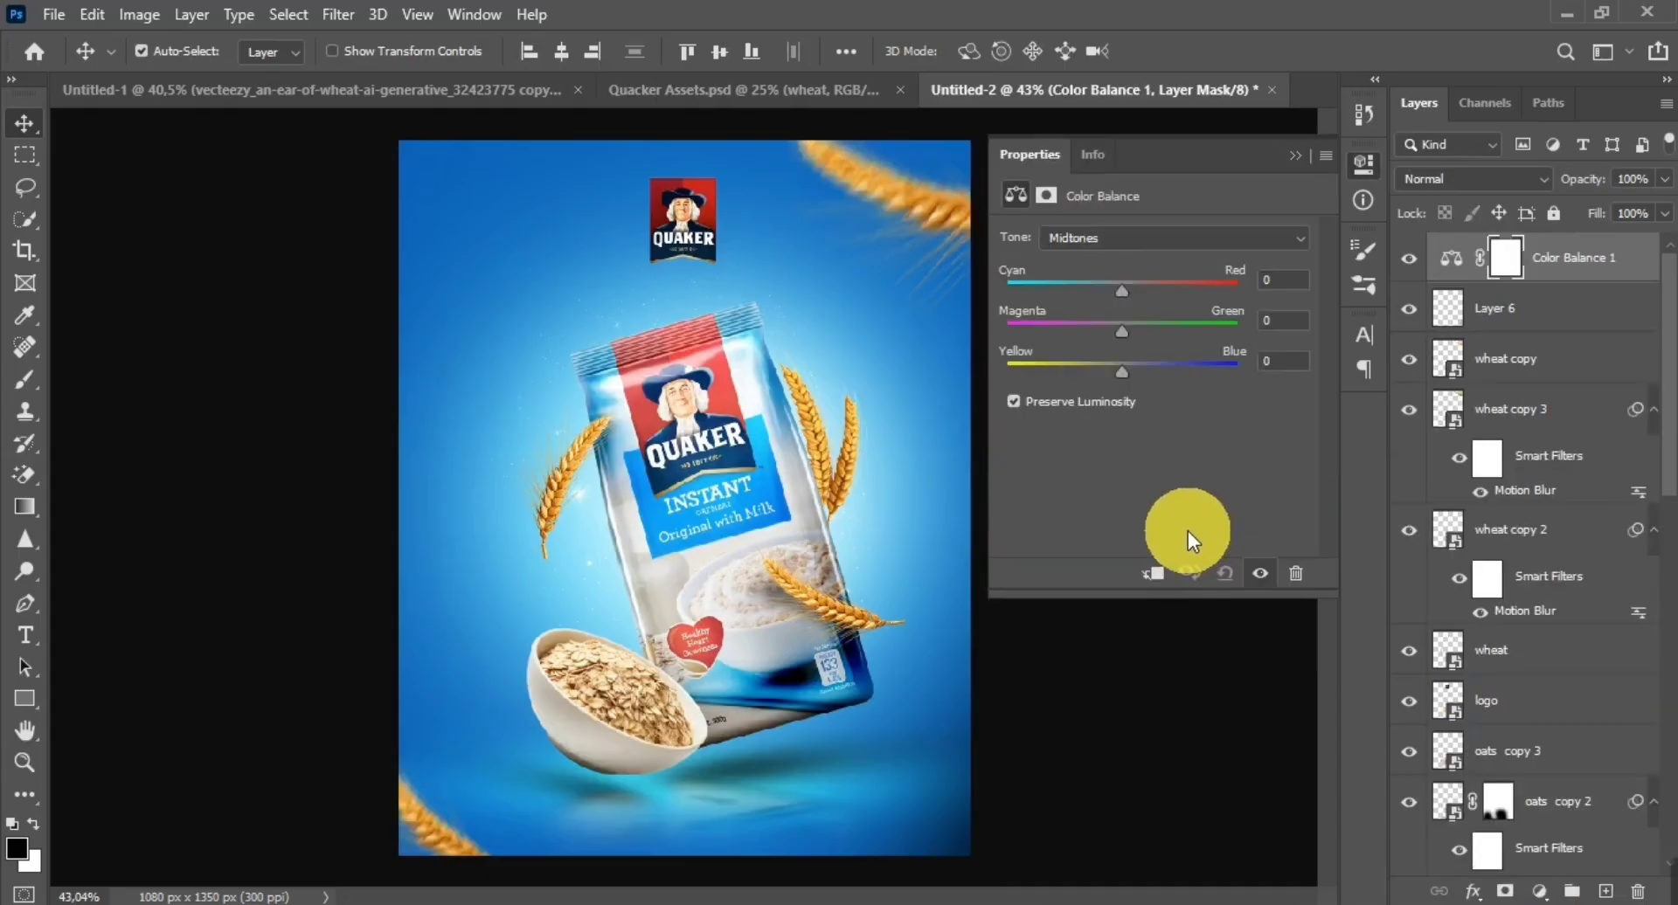
drag(1116, 291, 1129, 365)
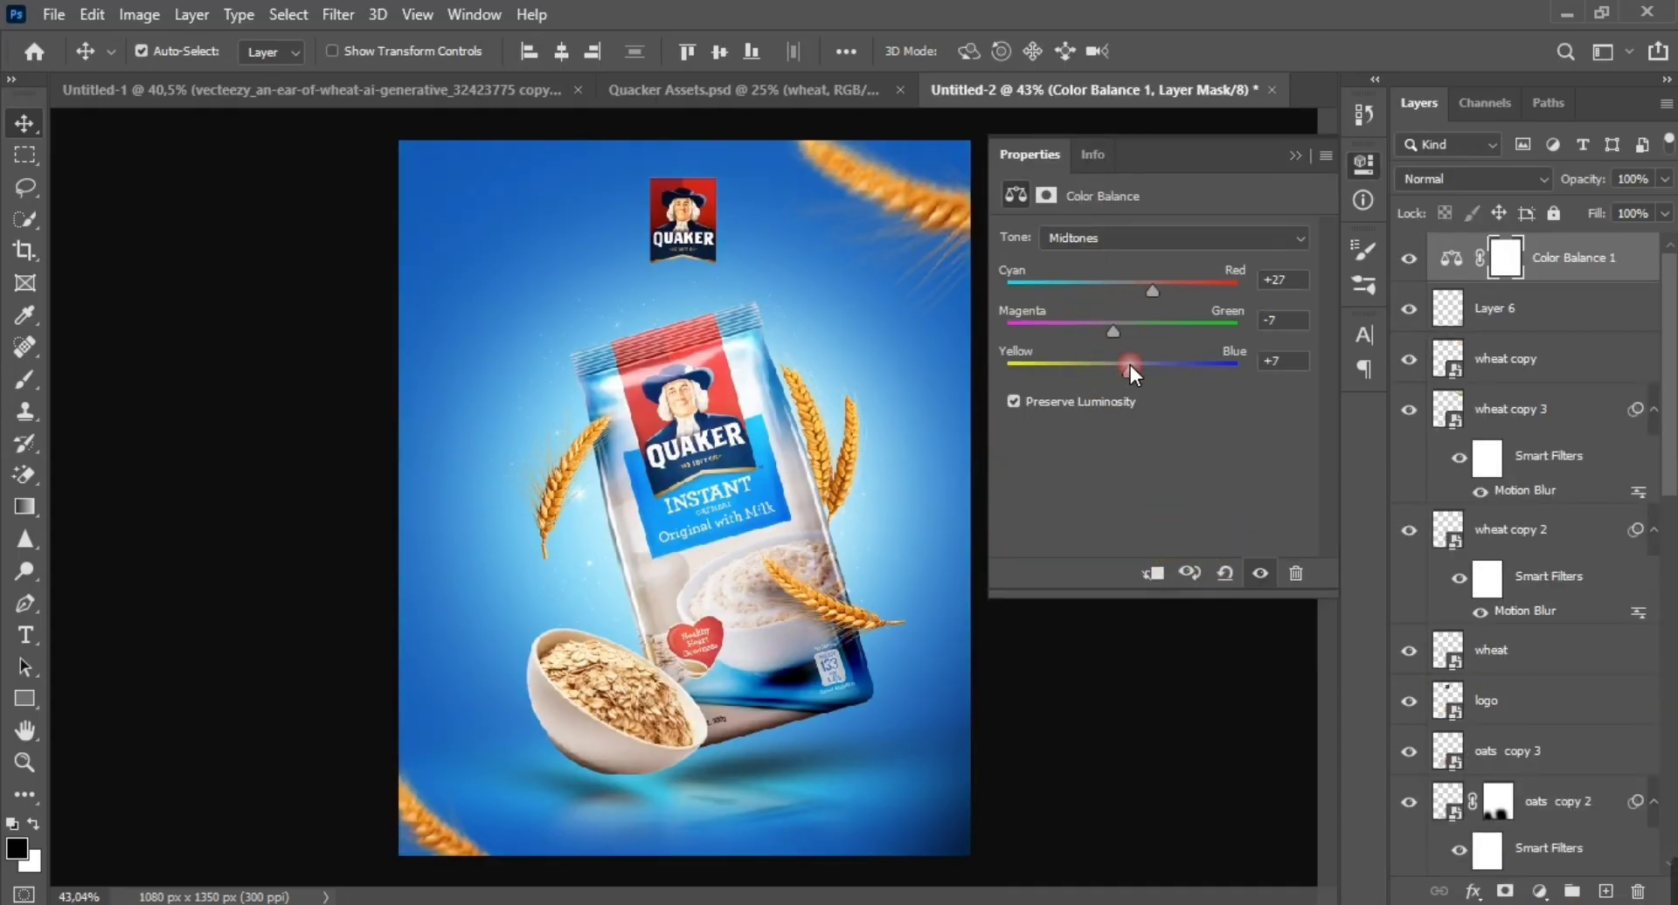
click(1296, 157)
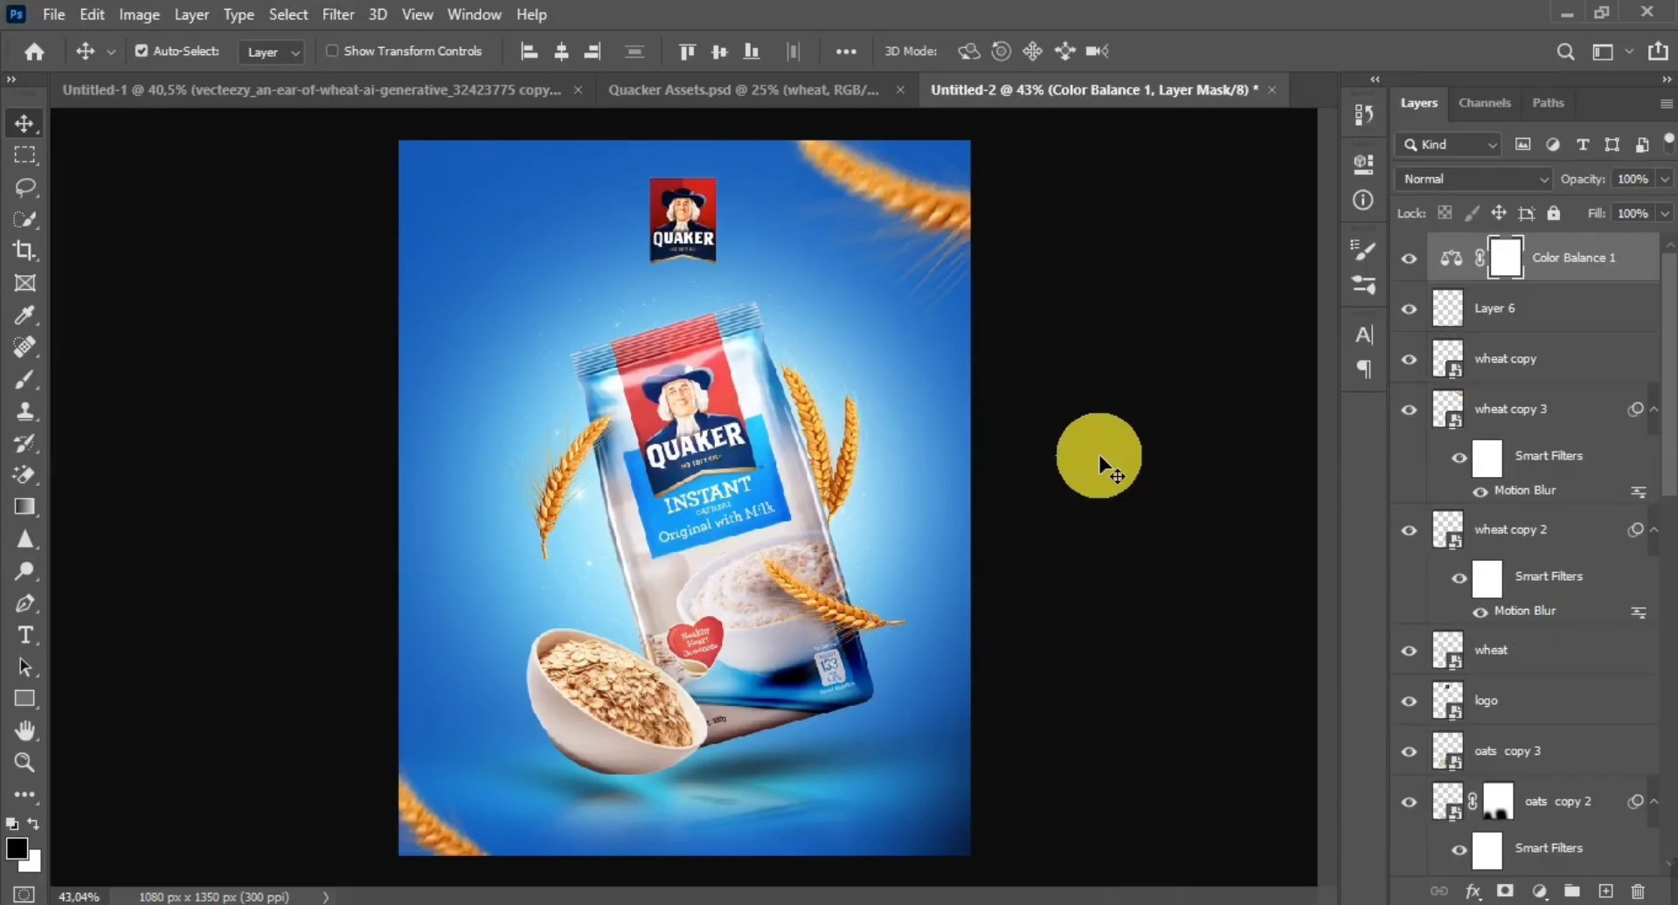
Step: Stamp all visible layers into a new top layer and start a Camera Raw grade on it with Temperature -10 and Tint +5
key(ctrl+shift+alt+e)
click(338, 15)
click(339, 164)
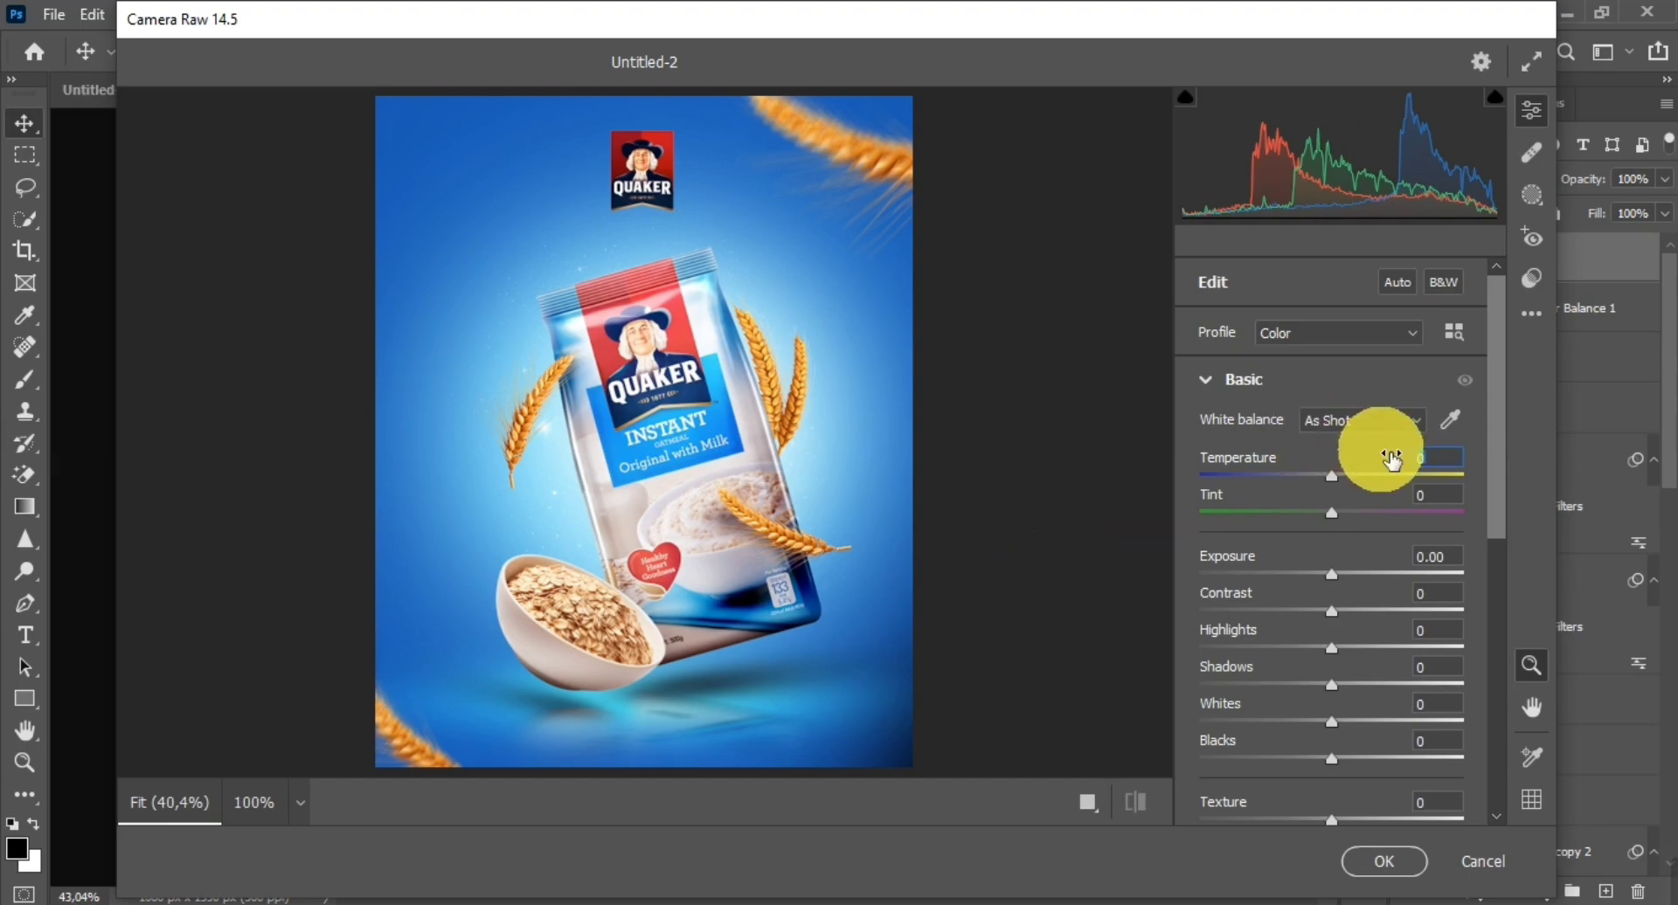
drag(1390, 459, 1390, 489)
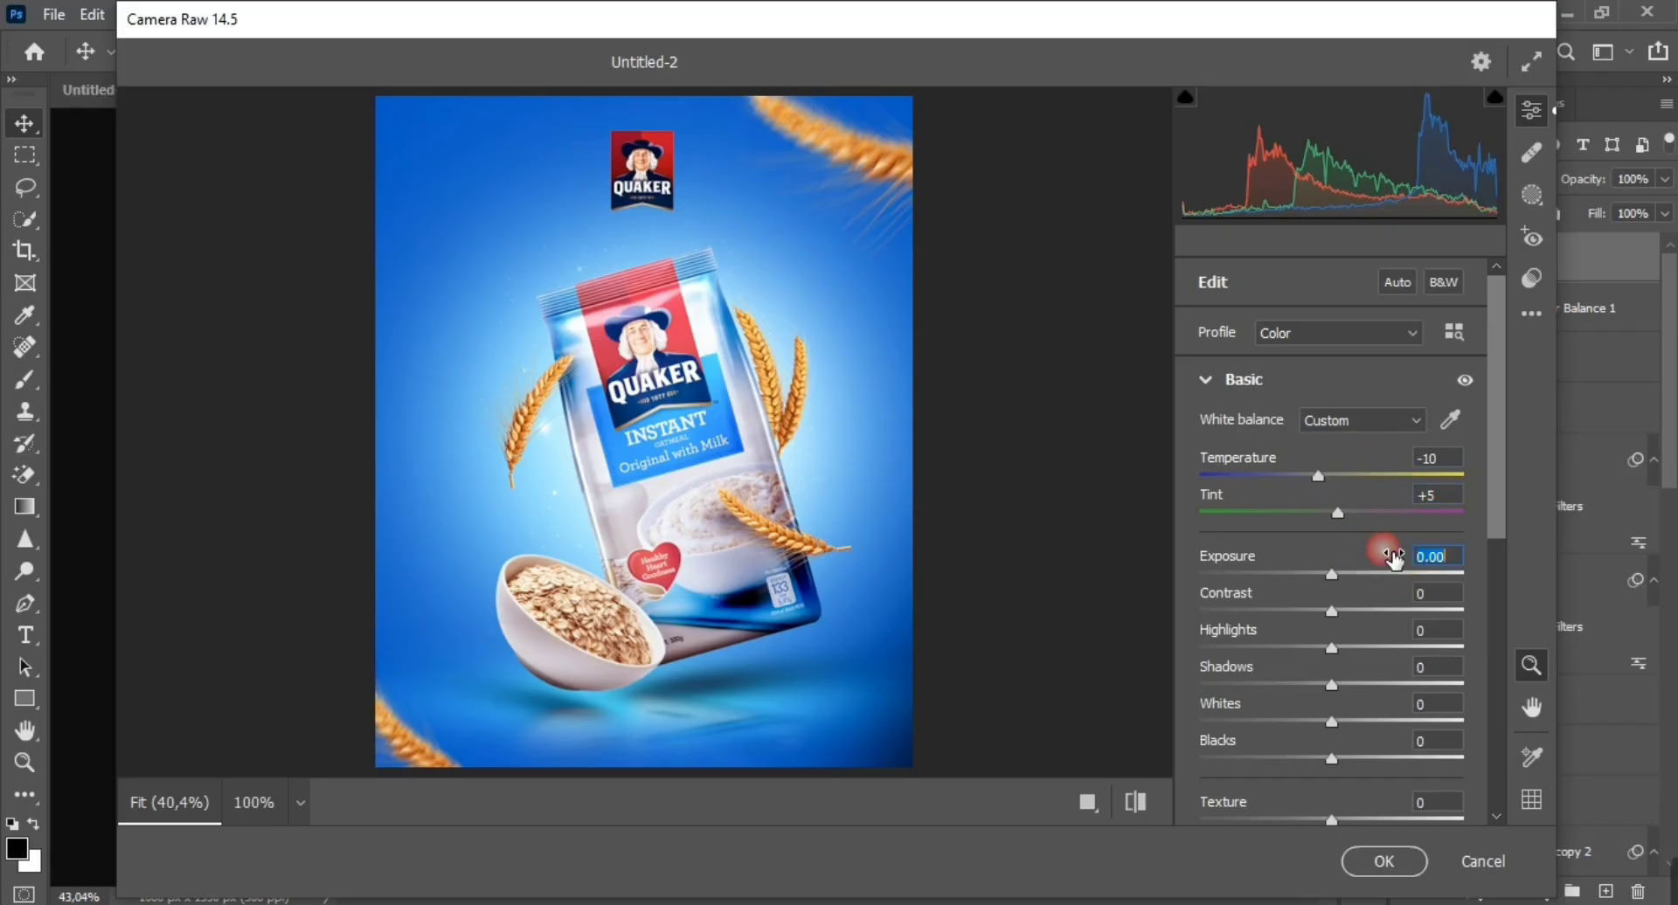
Step: Set the Camera Raw tones to Exposure +0.05, Contrast +3, Highlights +10, Shadows -11, Whites +4 and Blacks -5
drag(1378, 553, 1384, 559)
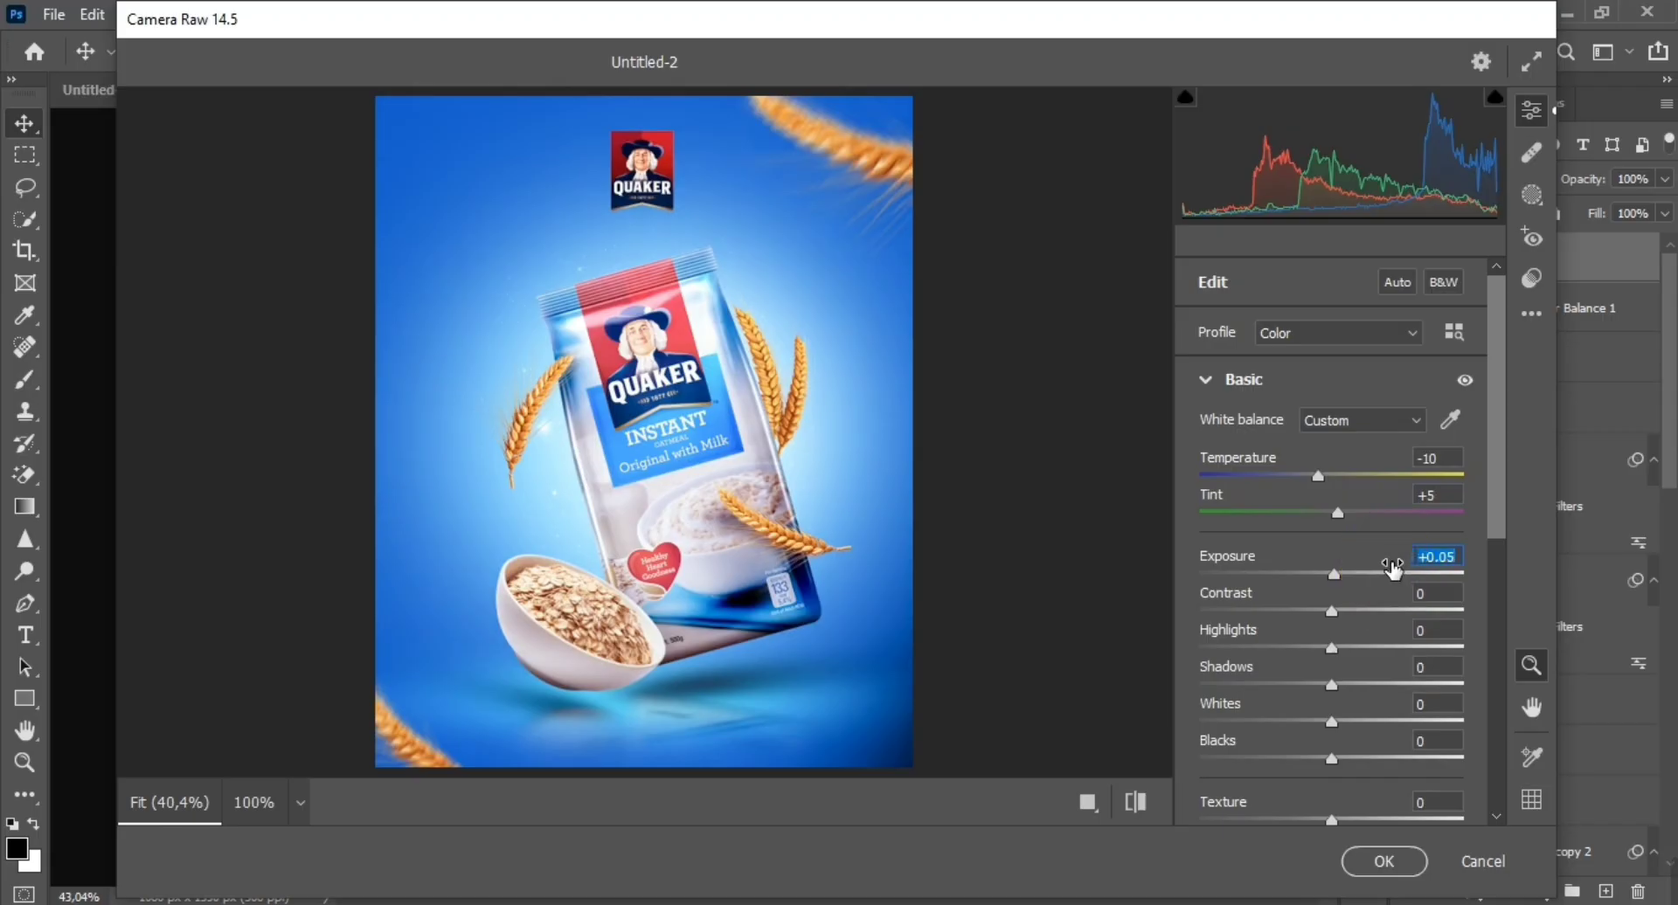
drag(1391, 605, 1398, 606)
click(1376, 640)
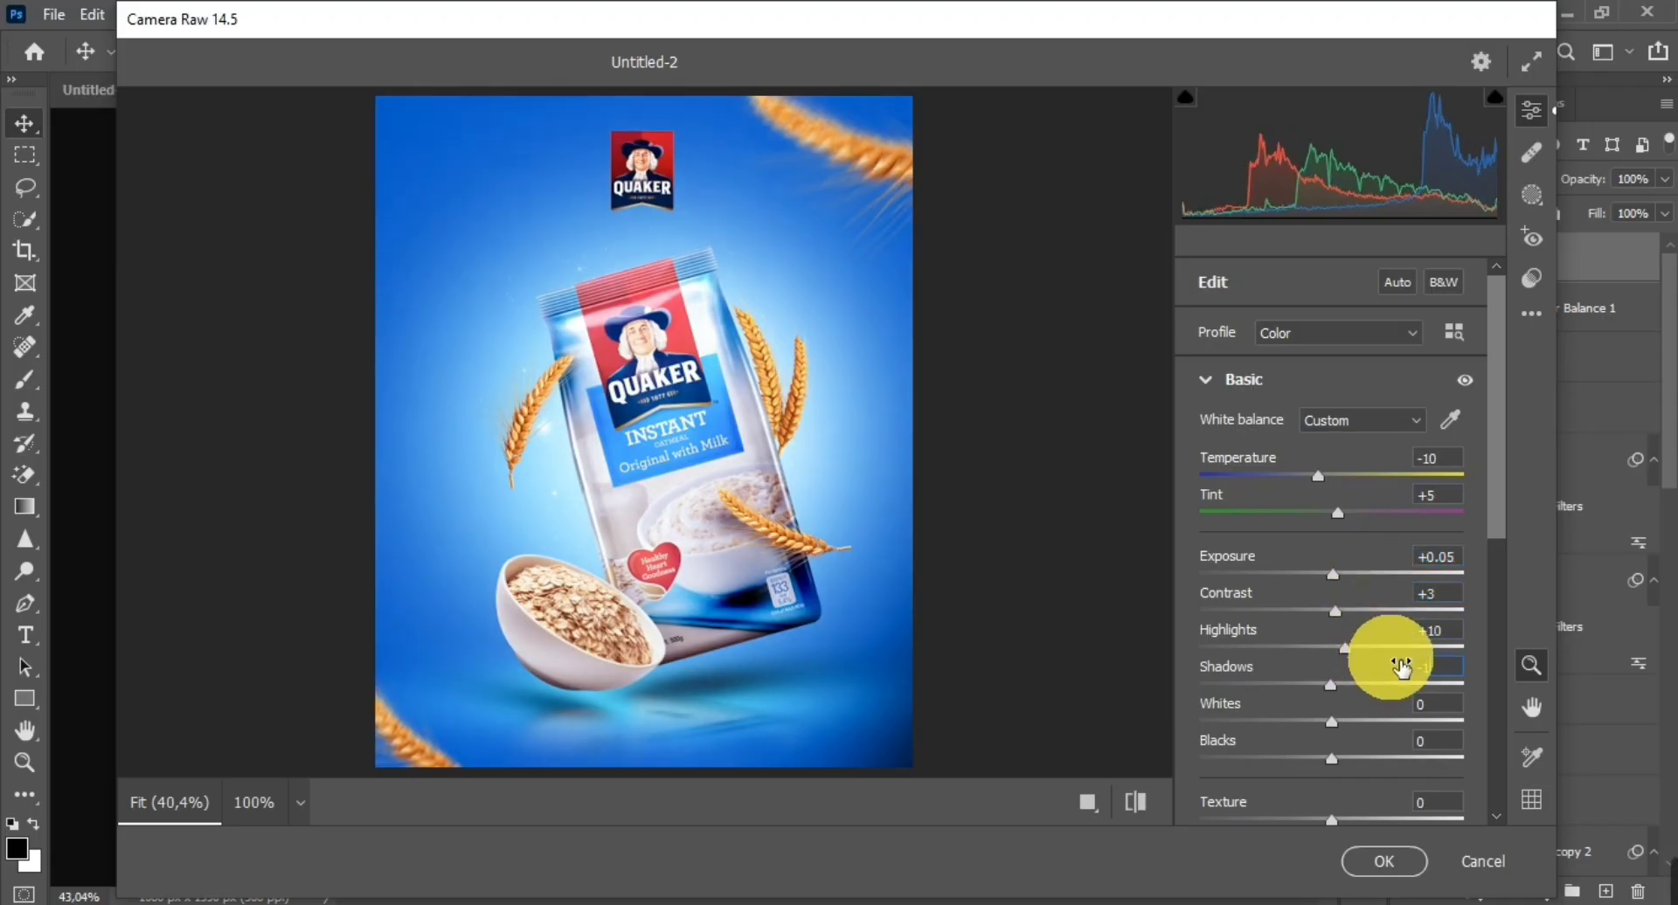
drag(1401, 668, 1399, 707)
key(Tab)
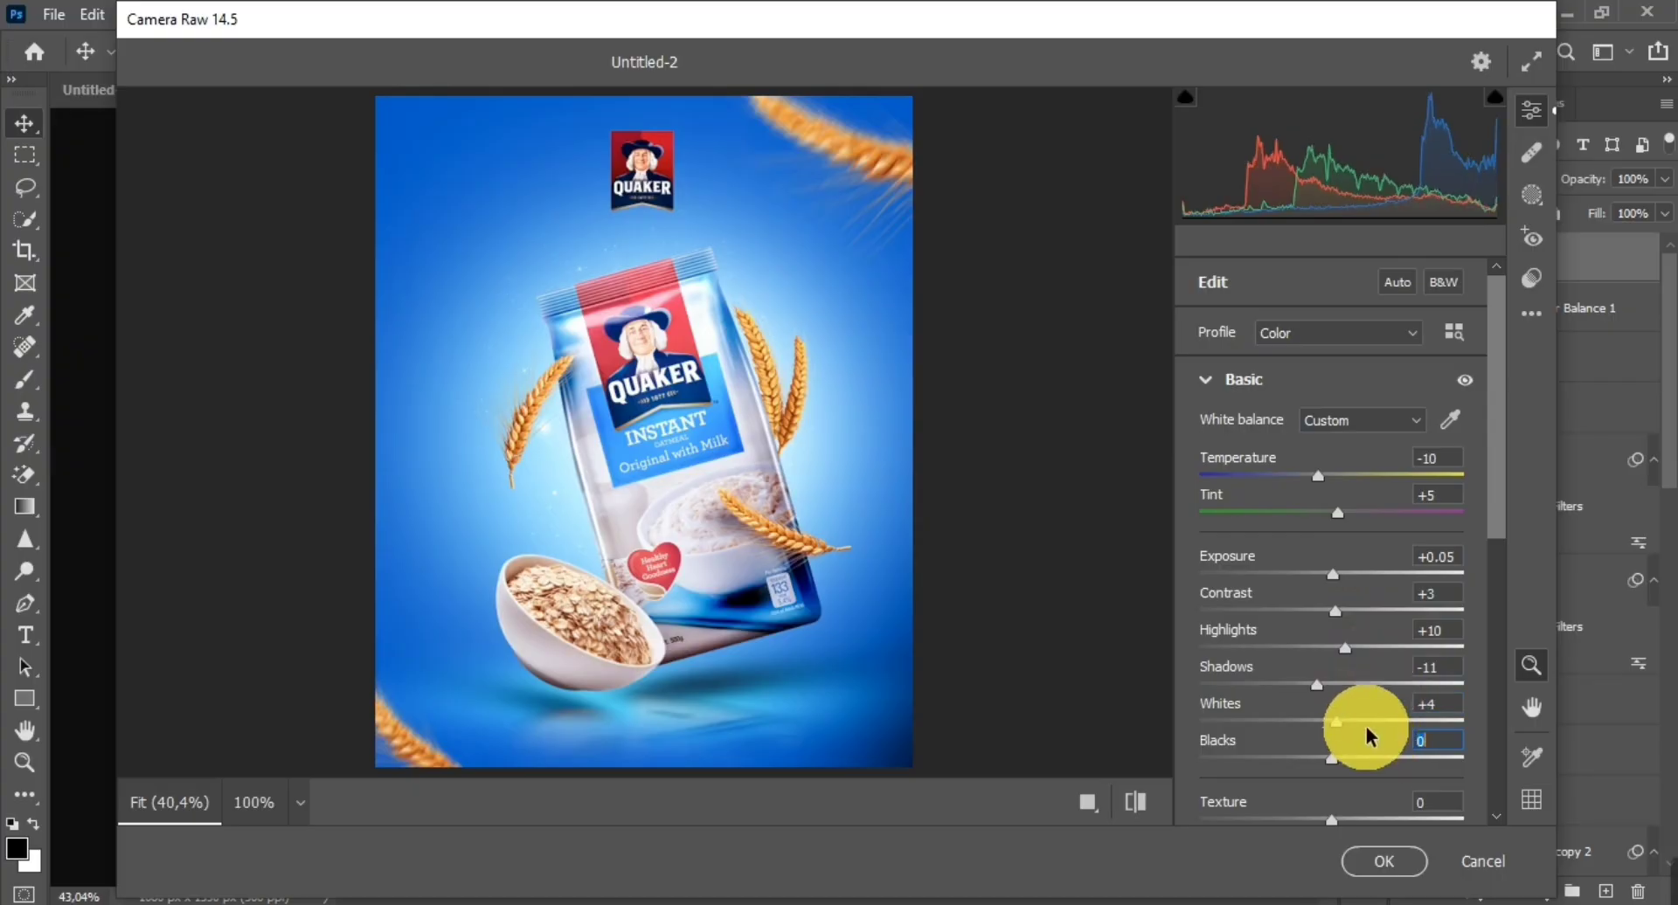
text(-5)
Step: Set Vibrance to +5 and the Optics vignette to -60, and apply the Camera Raw filter
scroll(1398, 691, down, 3)
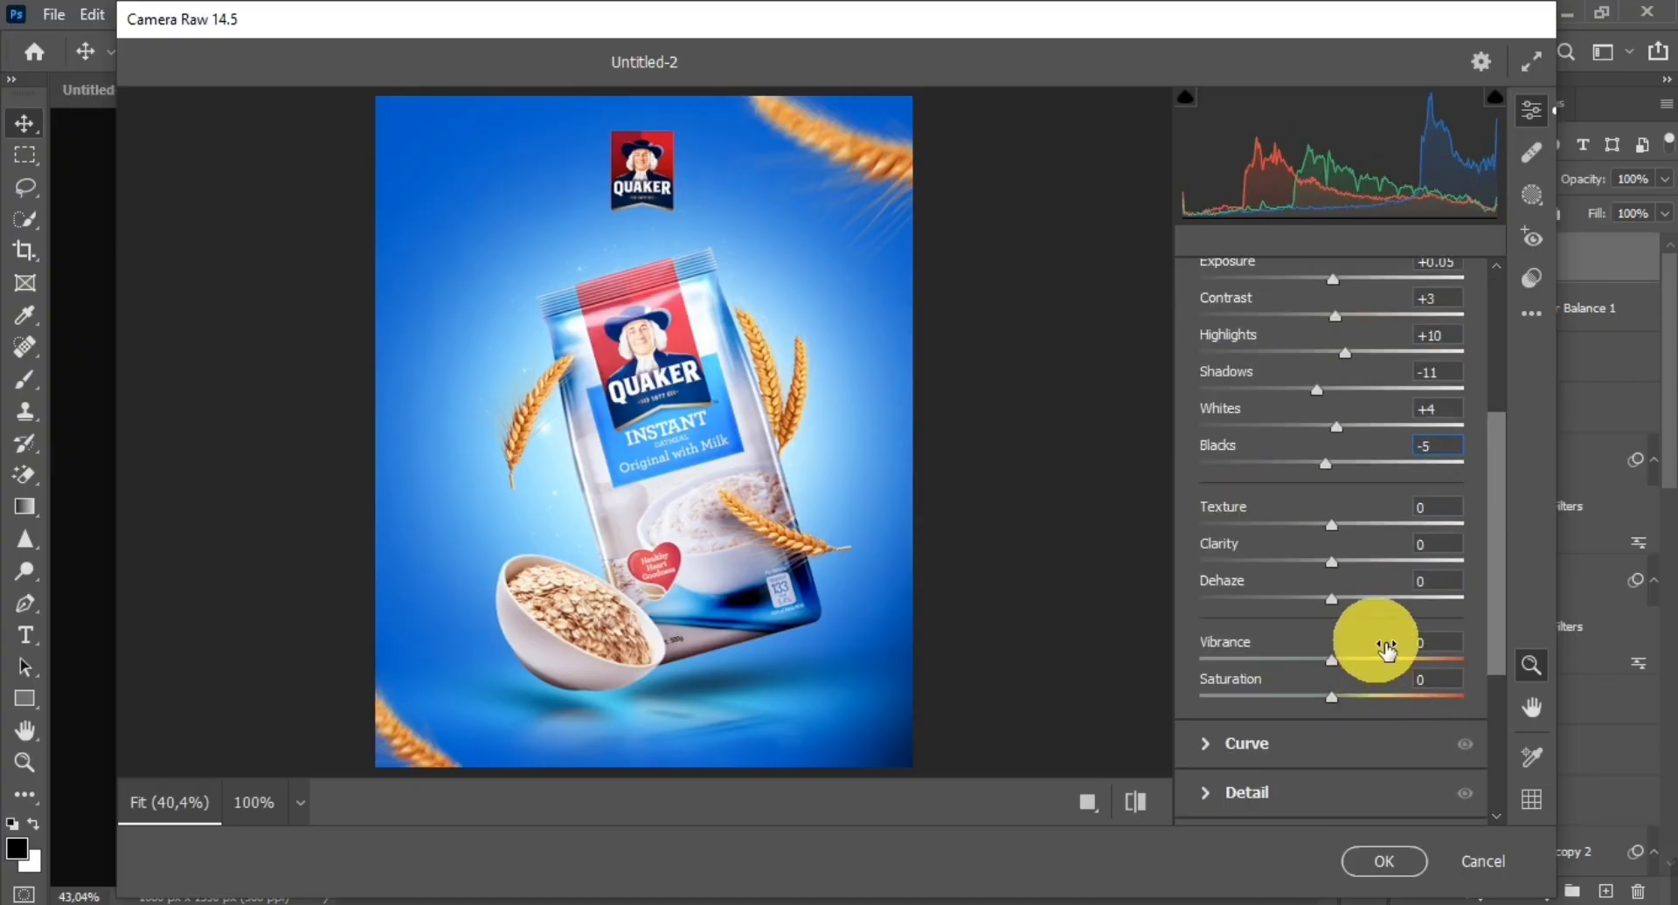
click(1393, 514)
scroll(1352, 568, down, 3)
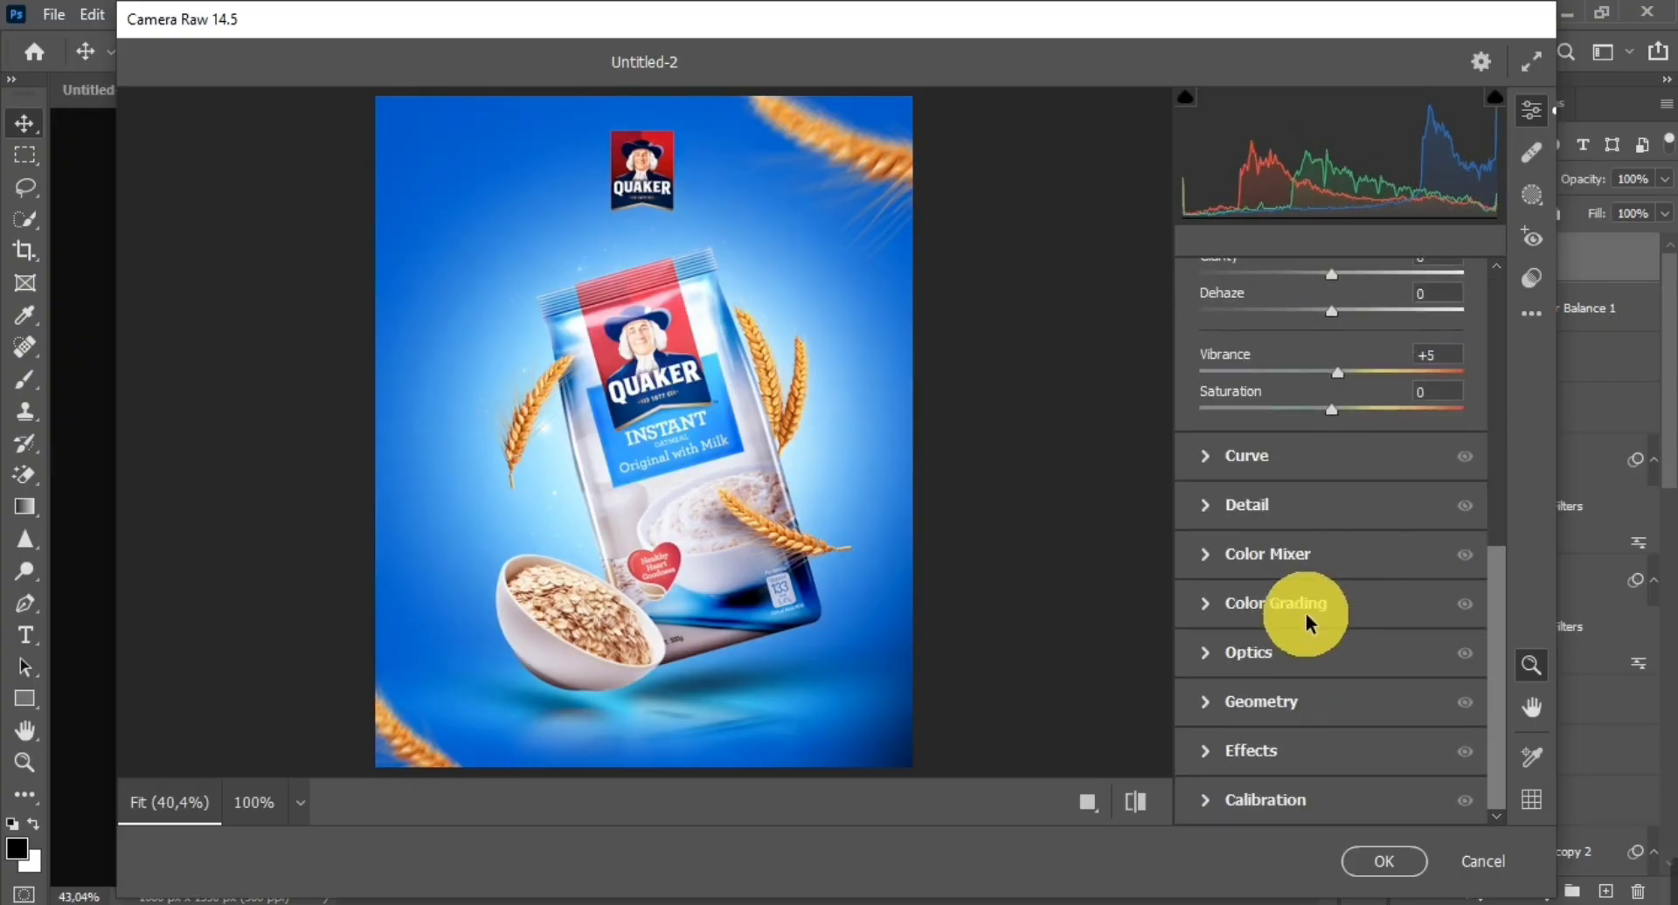
click(1256, 667)
text(-)
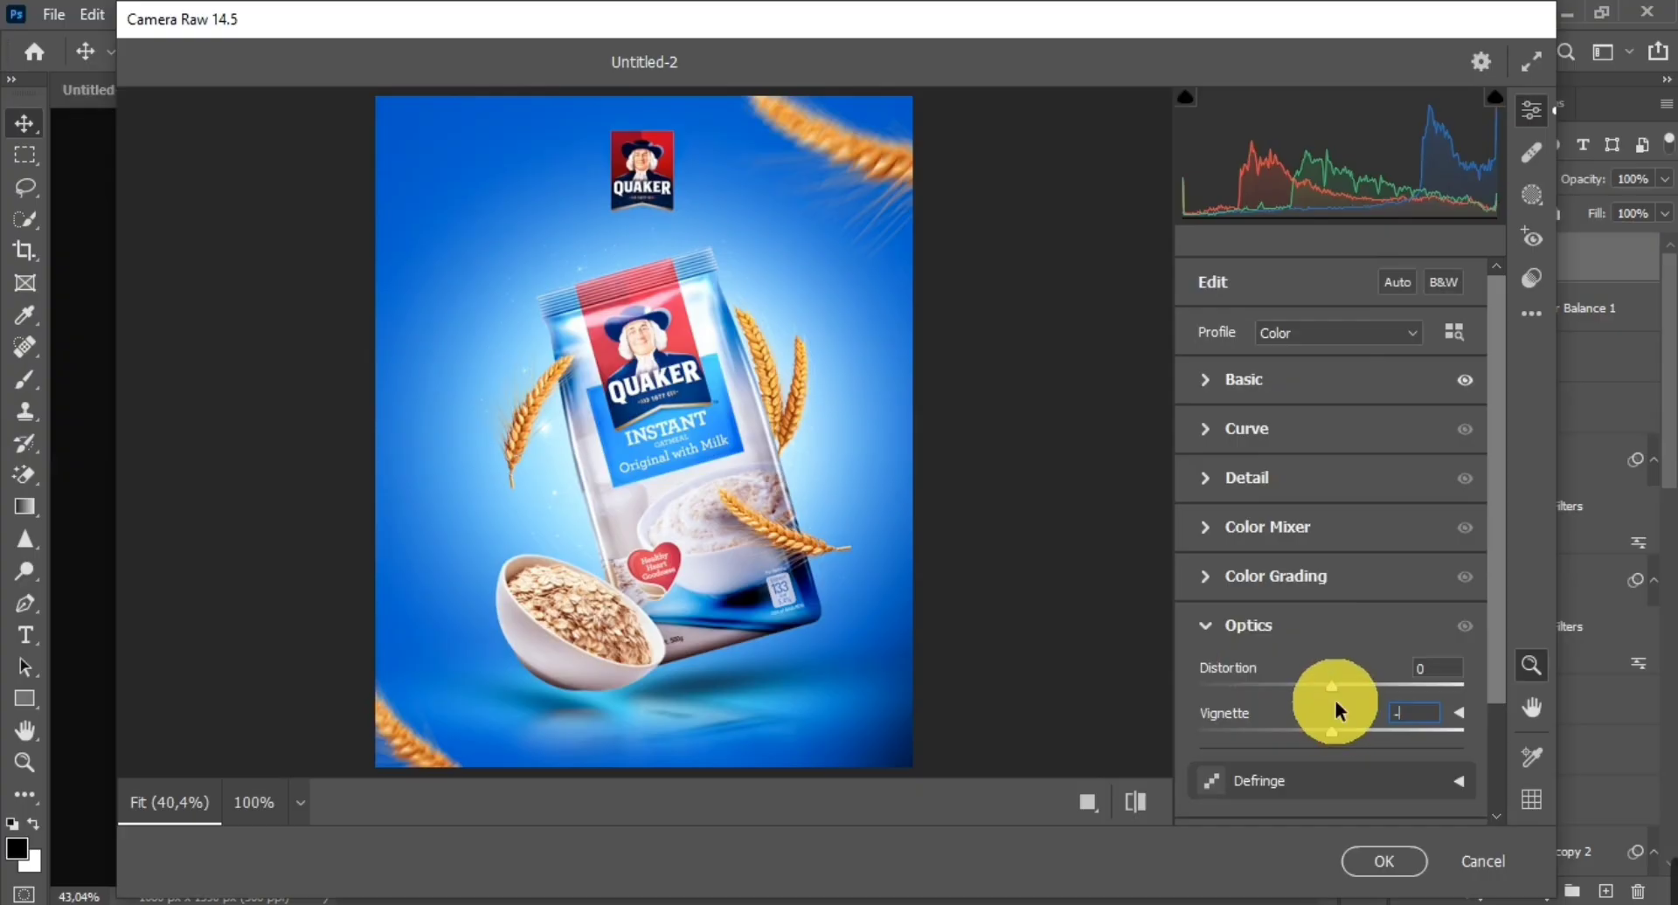
text(60)
click(1375, 863)
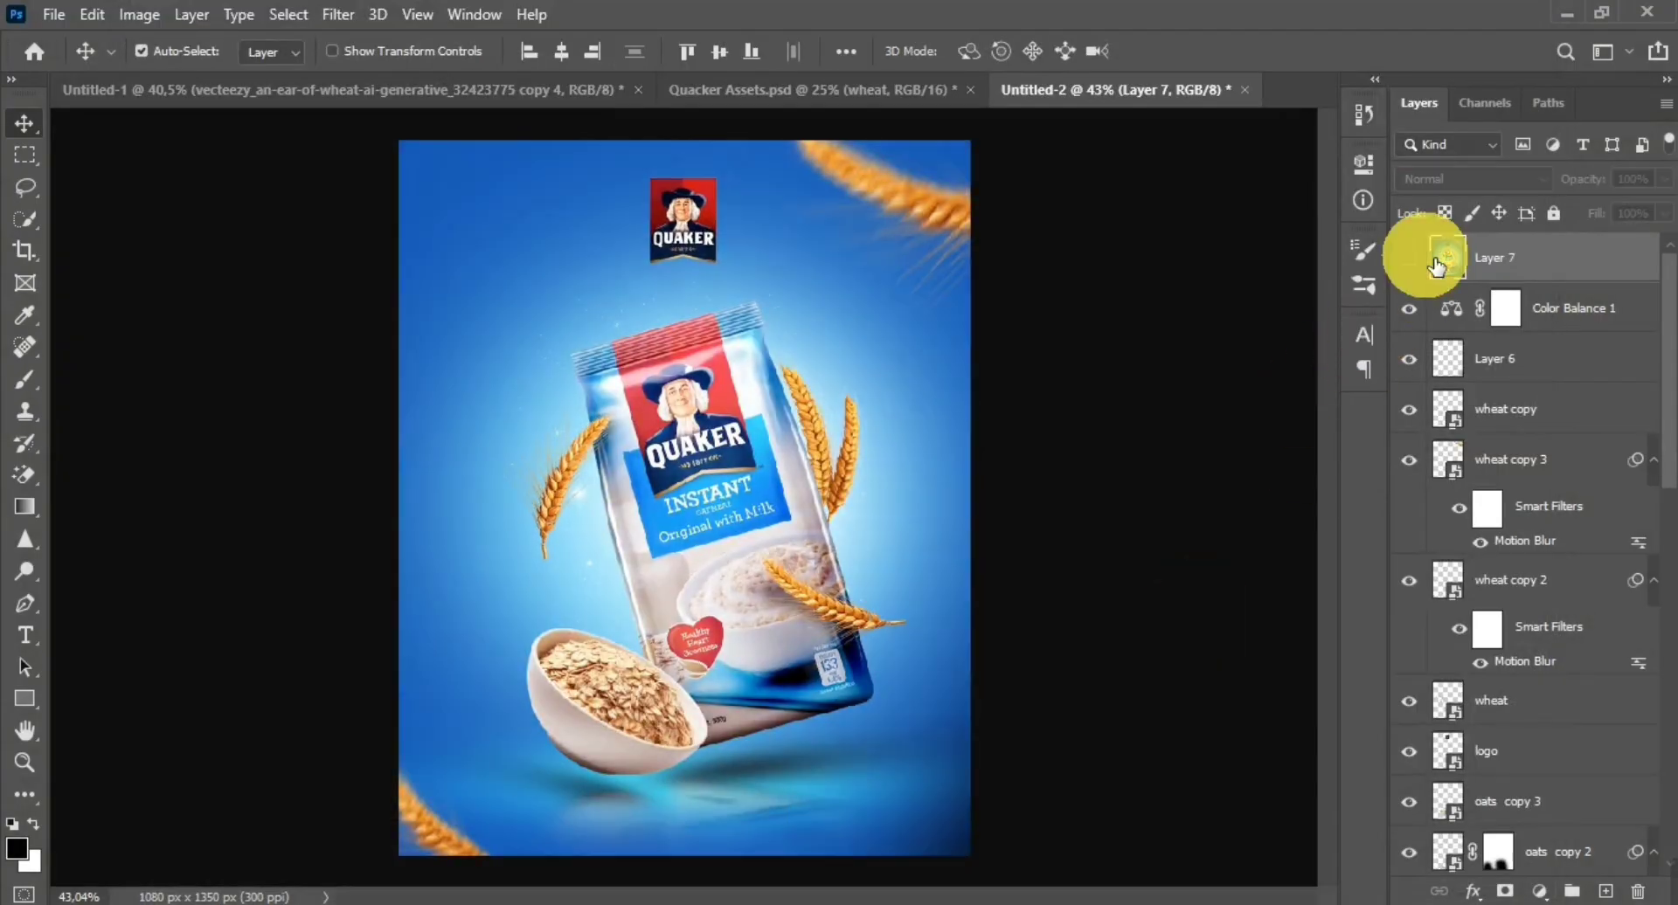
key(ctrl+minus)
key(ctrl+minus)
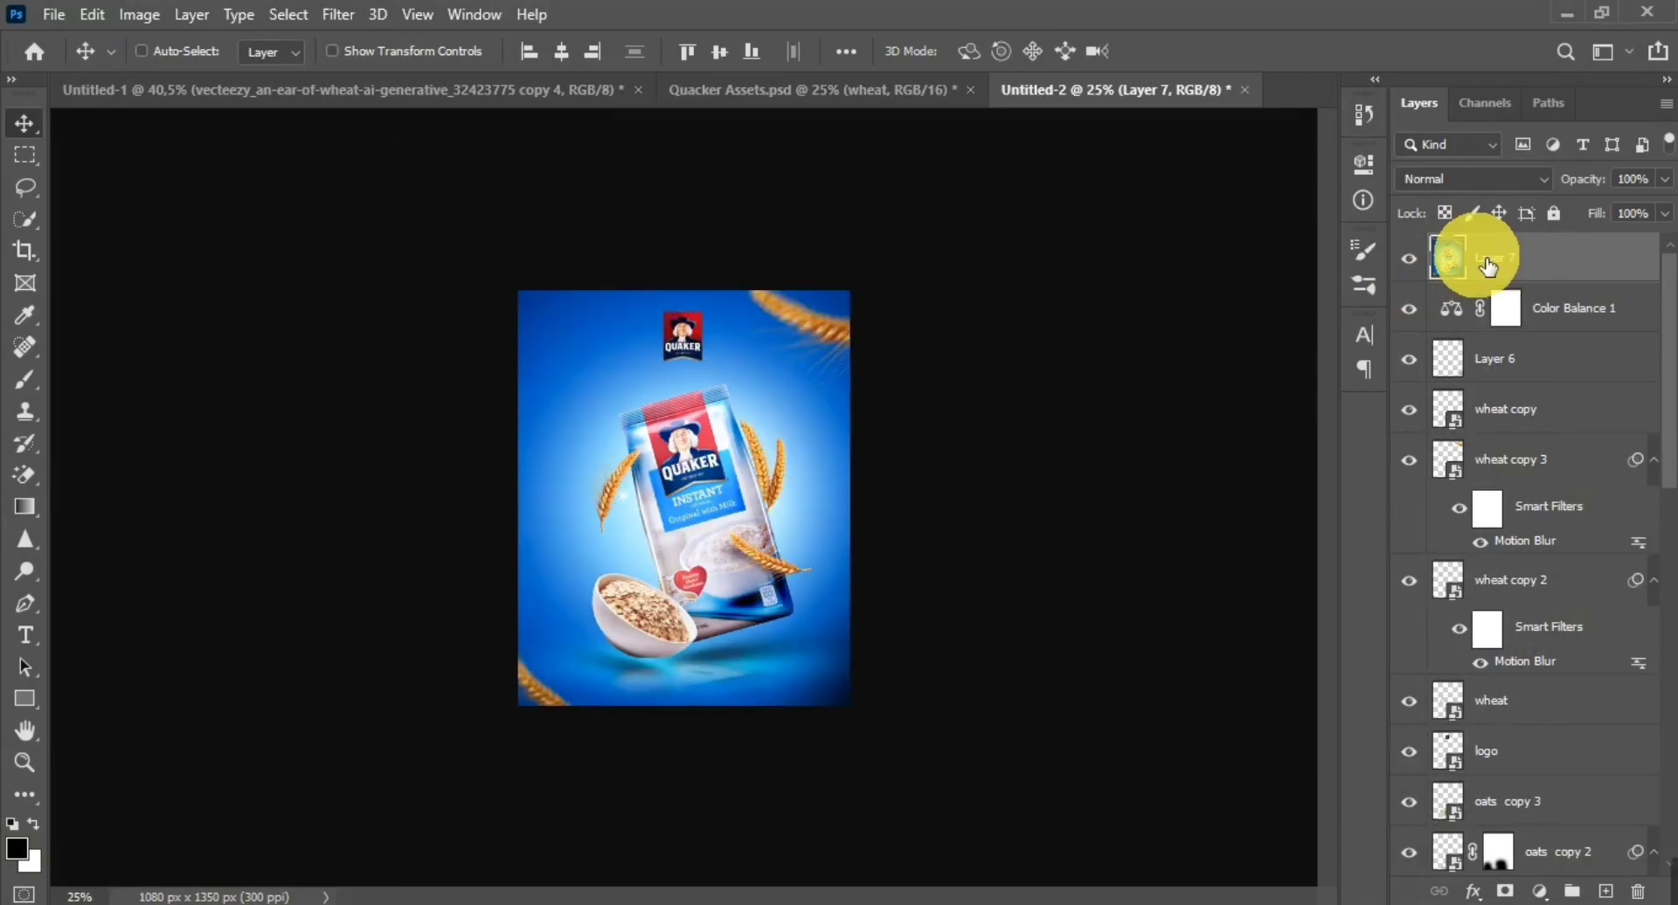
key(ctrl+plus)
key(ctrl+plus)
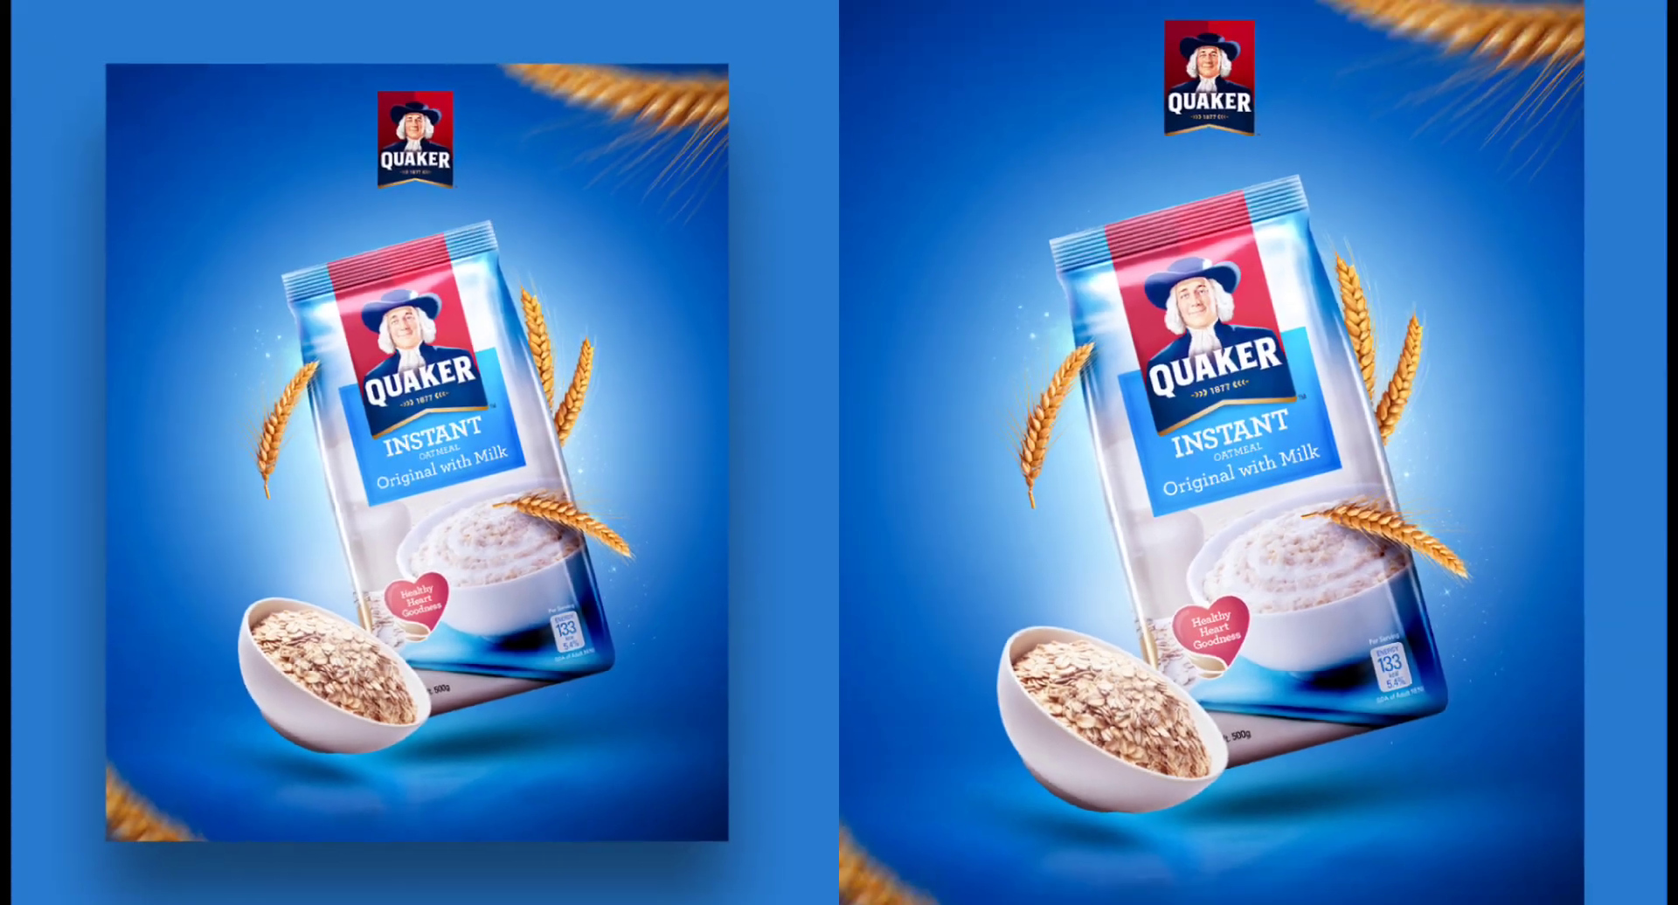